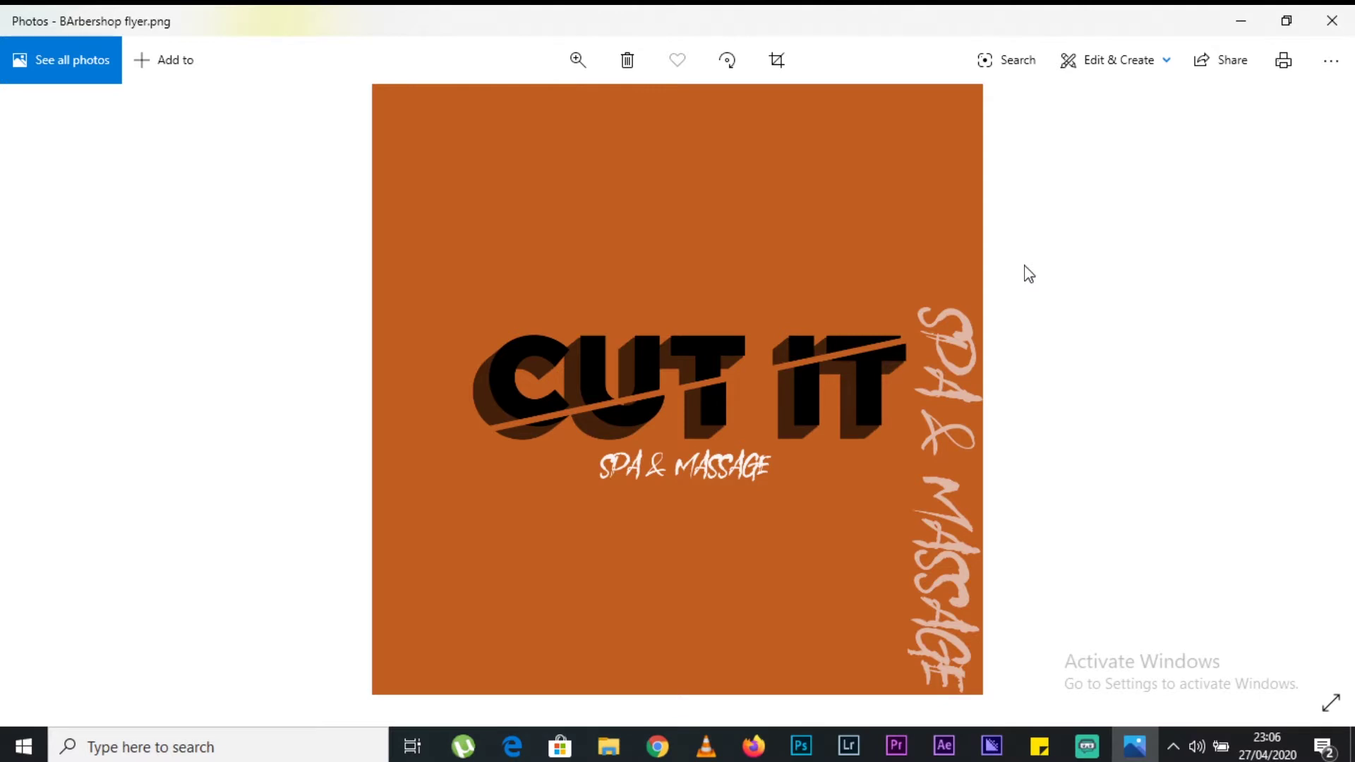
# Step: Look through the example text designs from the barbershop flyer to the cosmetics and fashion flyers, and put the image viewer away
pyautogui.press('Right')
pyautogui.press('Left')
pyautogui.press('Left')
pyautogui.press('Right')
pyautogui.press('Right')
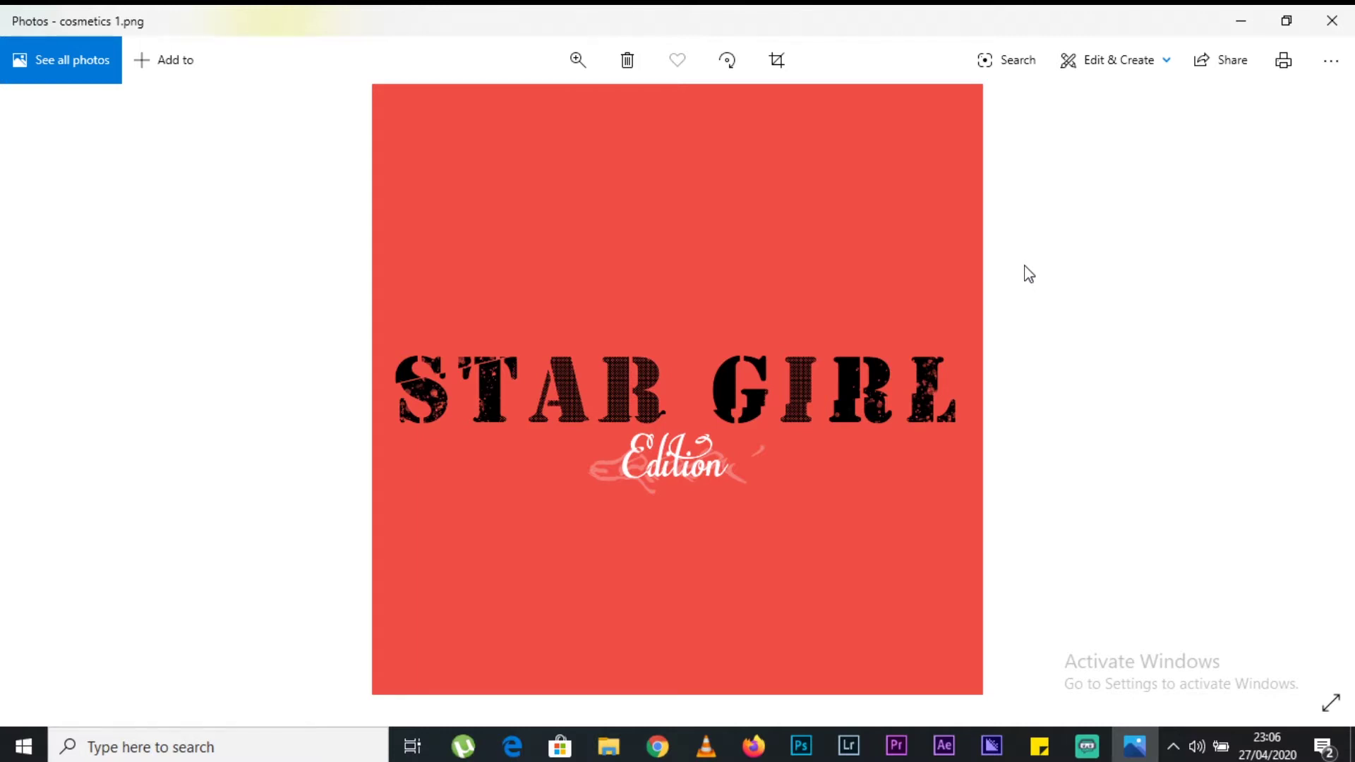
pyautogui.press('Right')
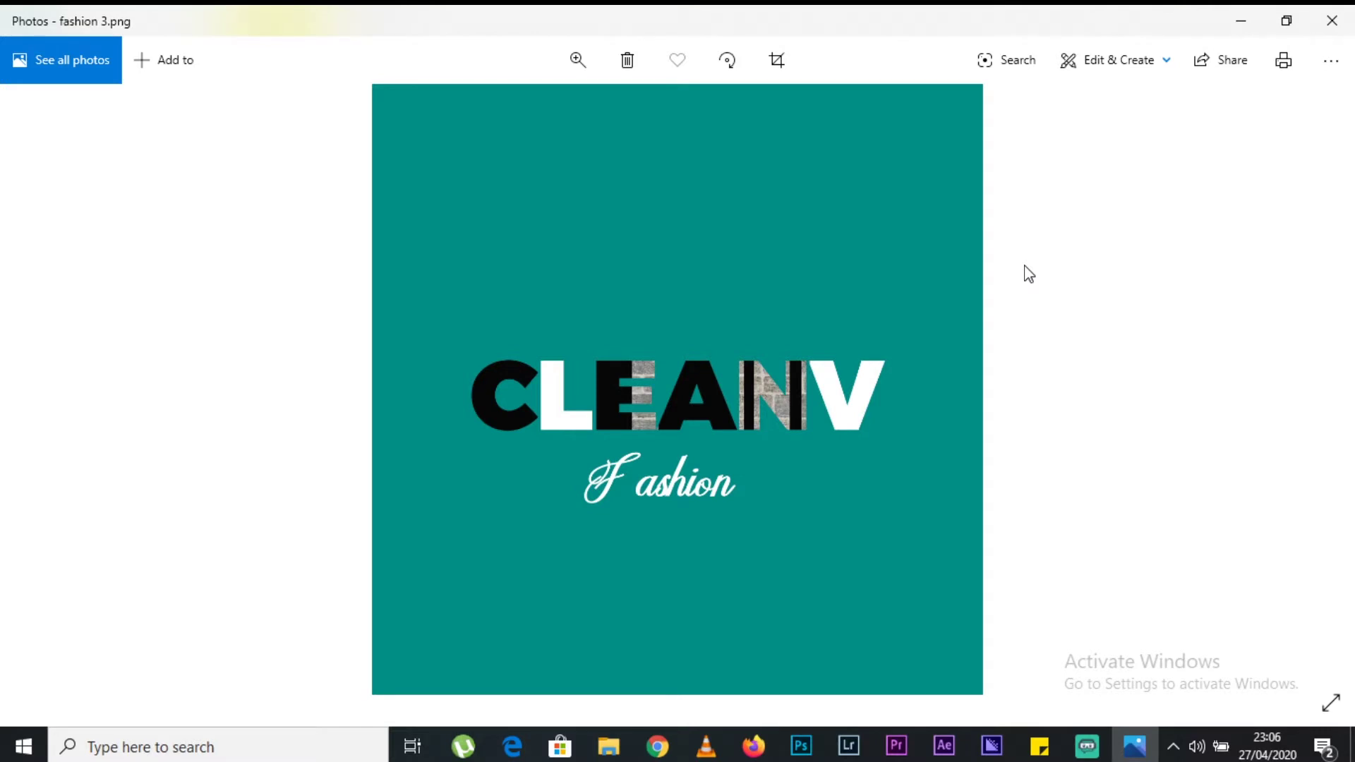
pyautogui.press('Right')
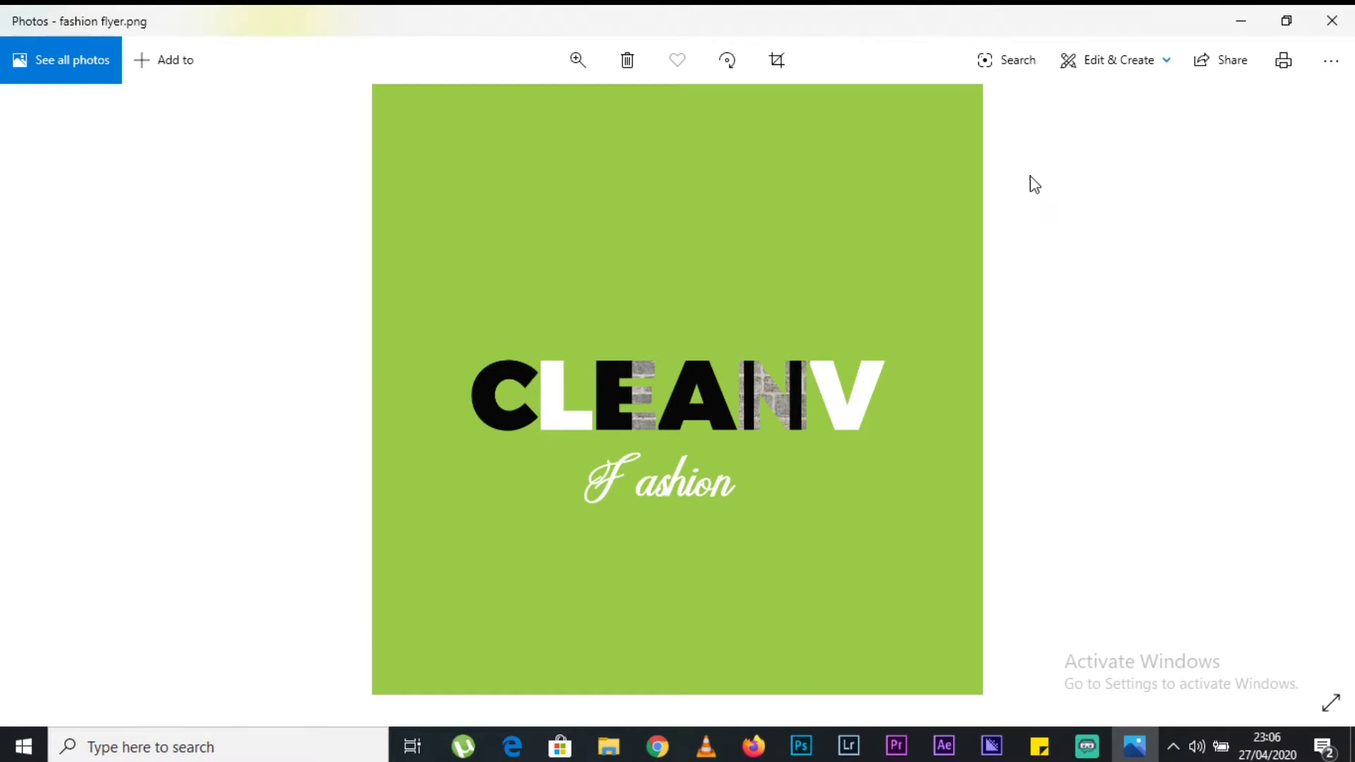
pyautogui.click(1253, 19)
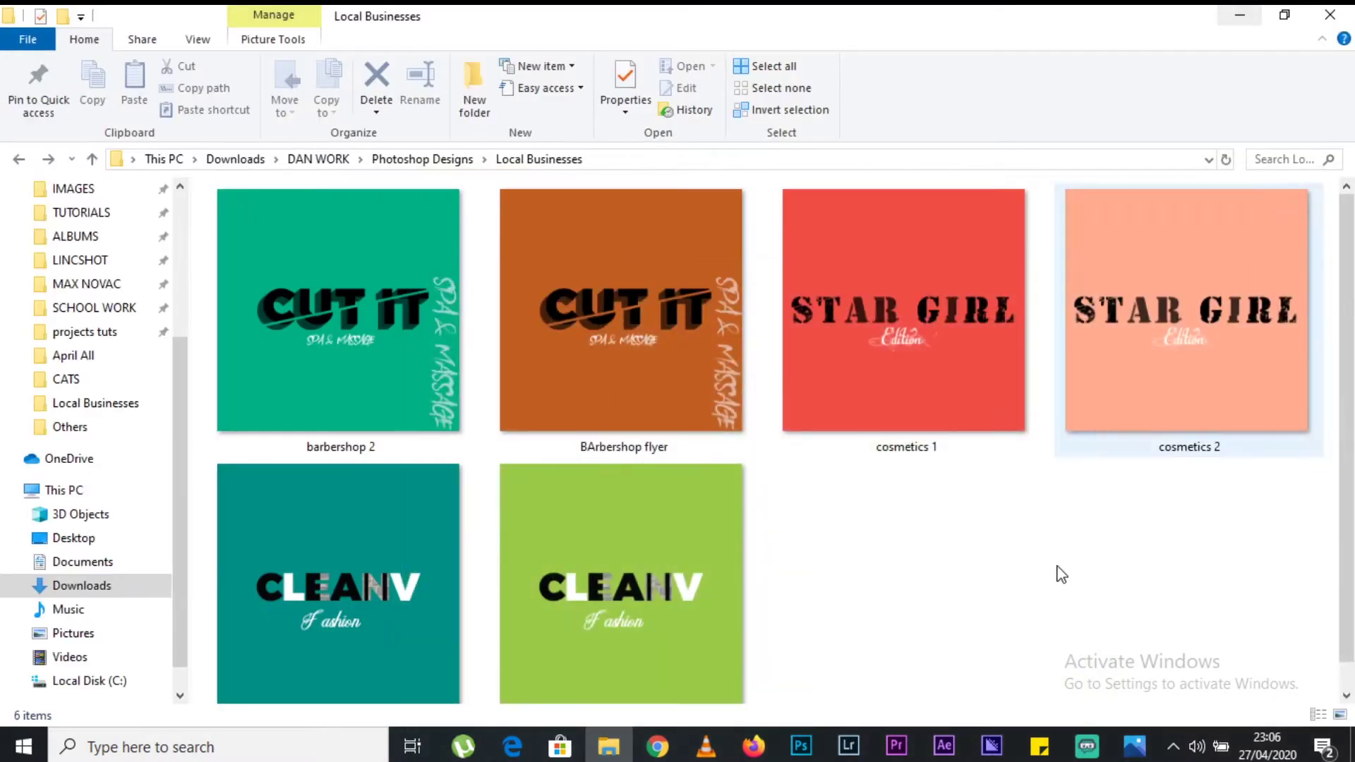
# Step: Switch to Photoshop and start a new document from the Photo presets, with its dimensions in pixels
pyautogui.click(801, 746)
pyautogui.click(54, 17)
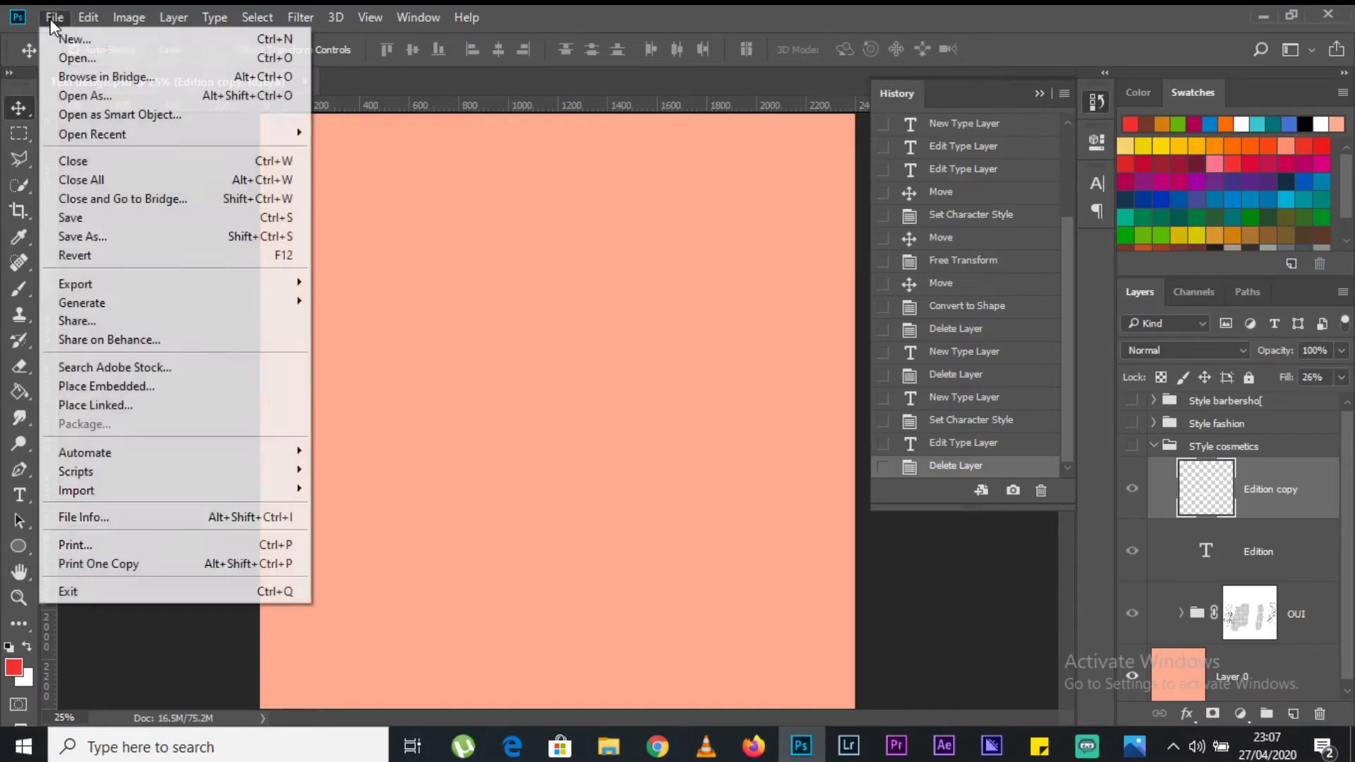
pyautogui.click(60, 38)
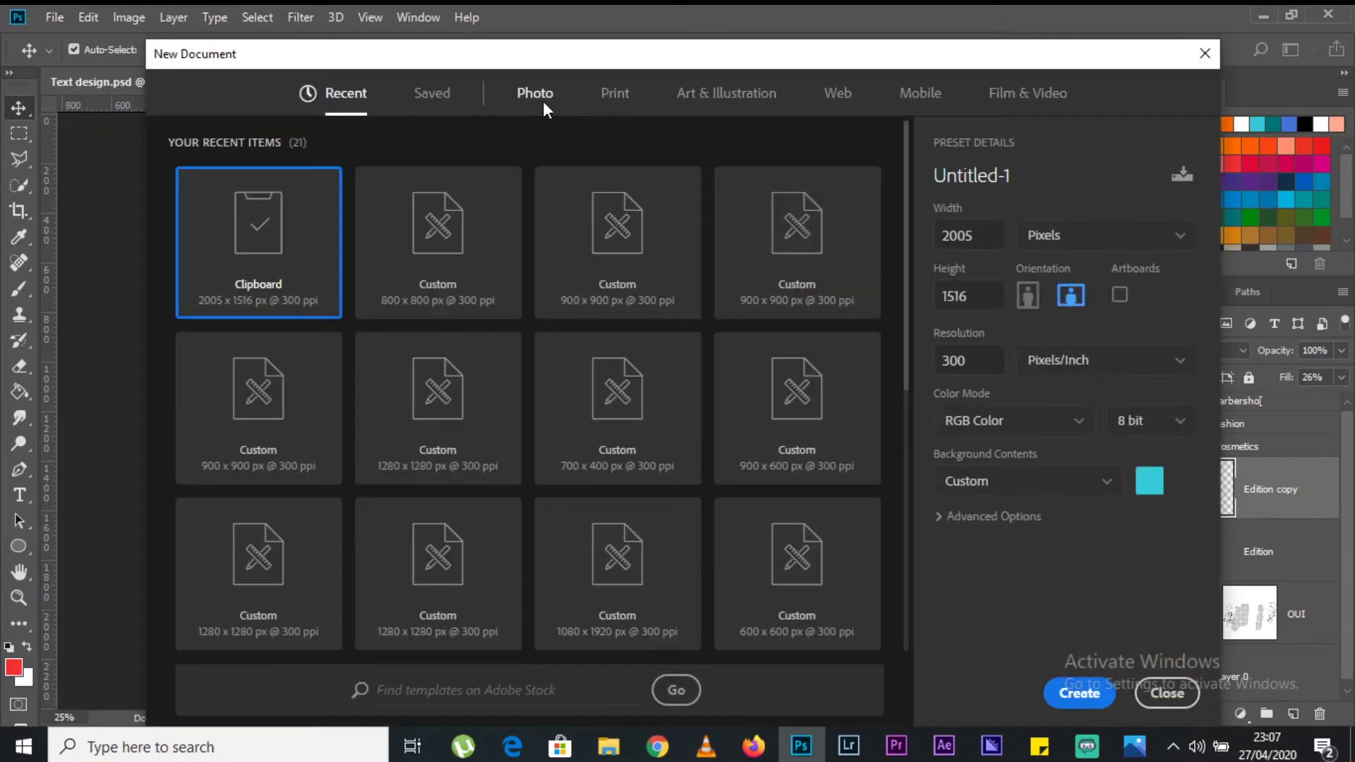
pyautogui.click(543, 101)
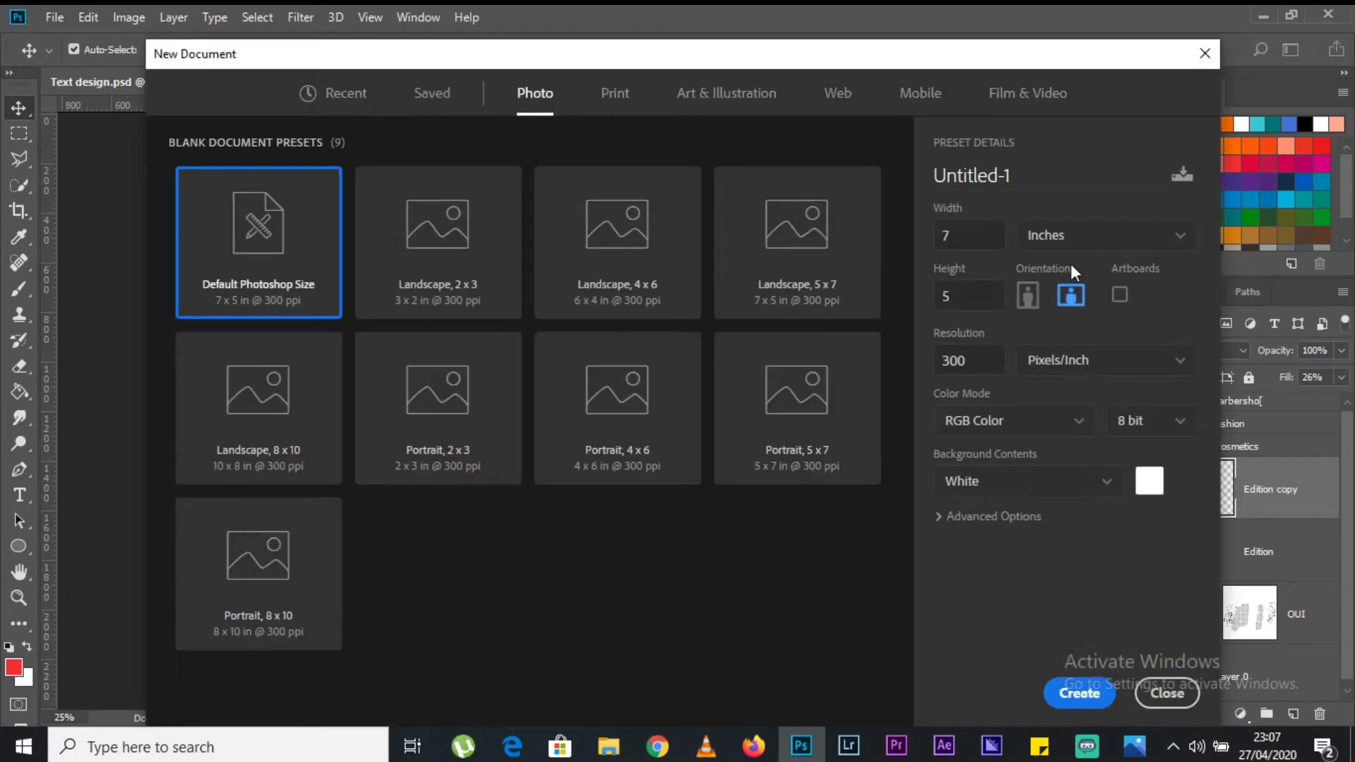
pyautogui.click(1099, 239)
pyautogui.click(1045, 267)
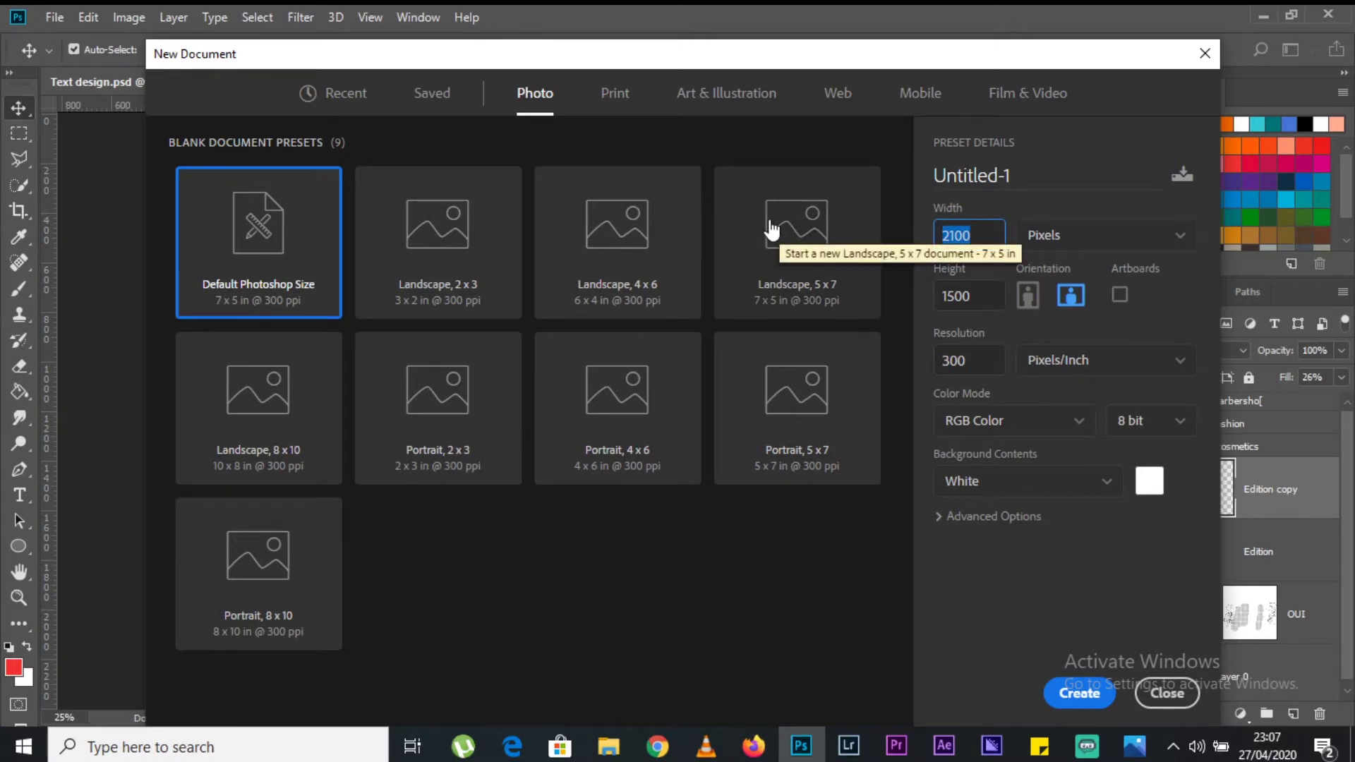
# Step: Set the new document's width and height to 900 pixels each
pyautogui.write('999')
pyautogui.press('BackSpace')
pyautogui.press('BackSpace')
pyautogui.press('BackSpace')
pyautogui.write('900')
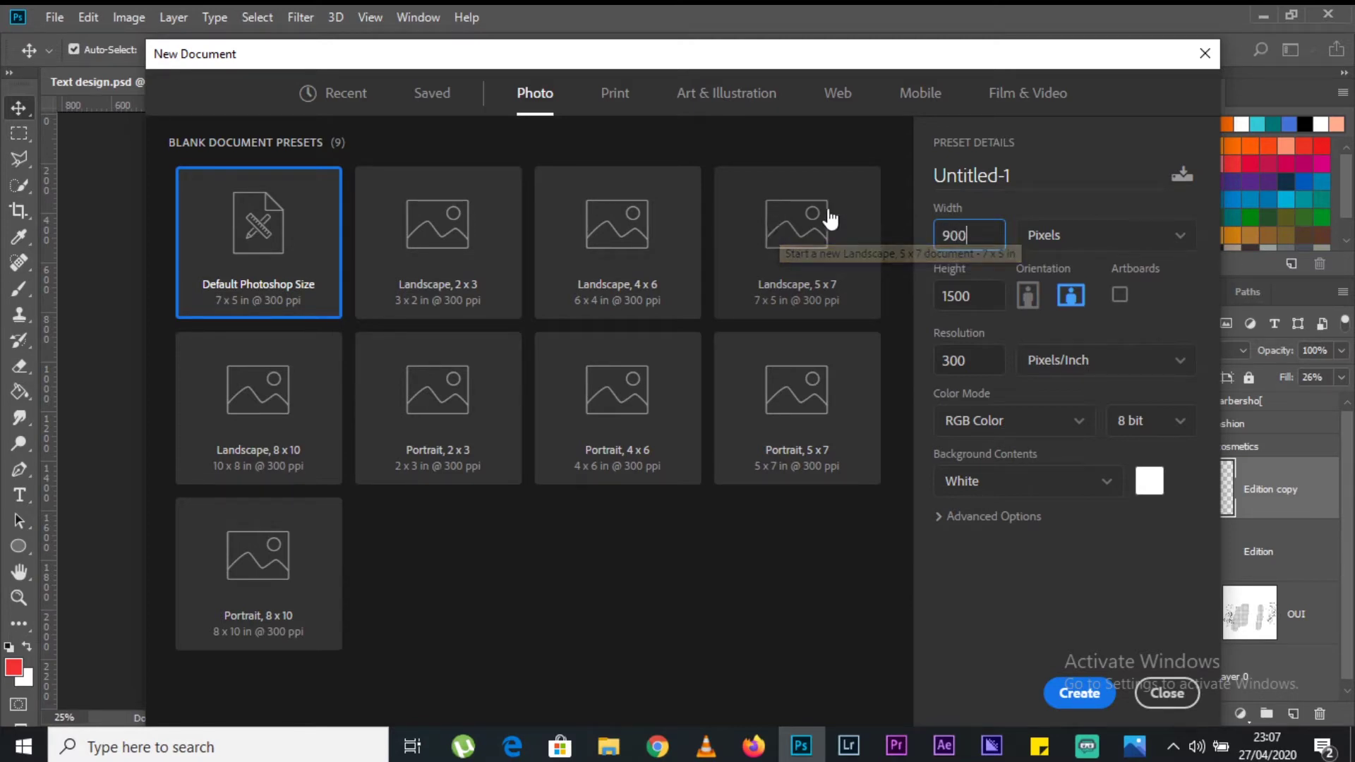
pyautogui.moveTo(973, 296); pyautogui.dragTo(931, 302)
pyautogui.write('900')
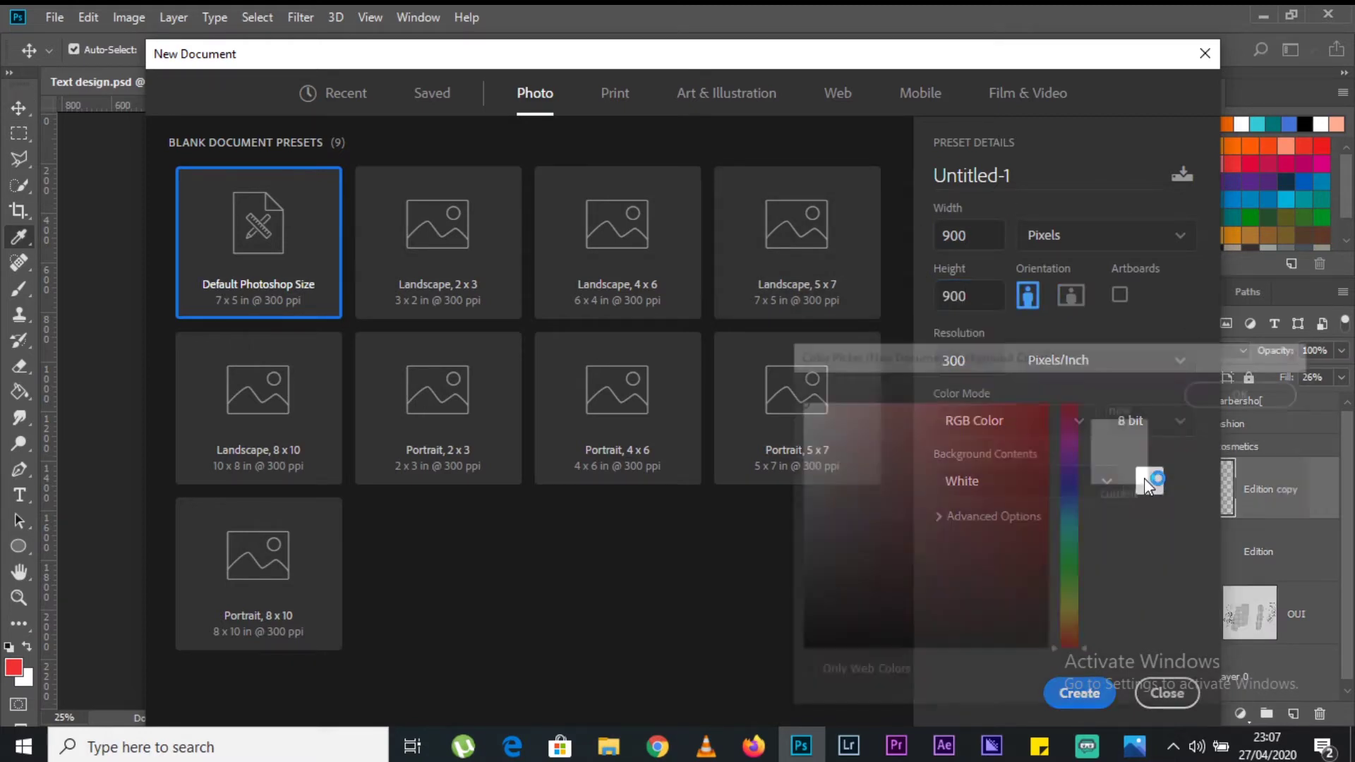
# Step: Give the new document a green background colour (#38e77e), create it, and collapse the History panel
pyautogui.moveTo(1085, 528); pyautogui.dragTo(1081, 553)
pyautogui.moveTo(978, 458)
pyautogui.mouseDown()
pyautogui.moveTo(974, 431)
pyautogui.moveTo(987, 424)
pyautogui.mouseUp()
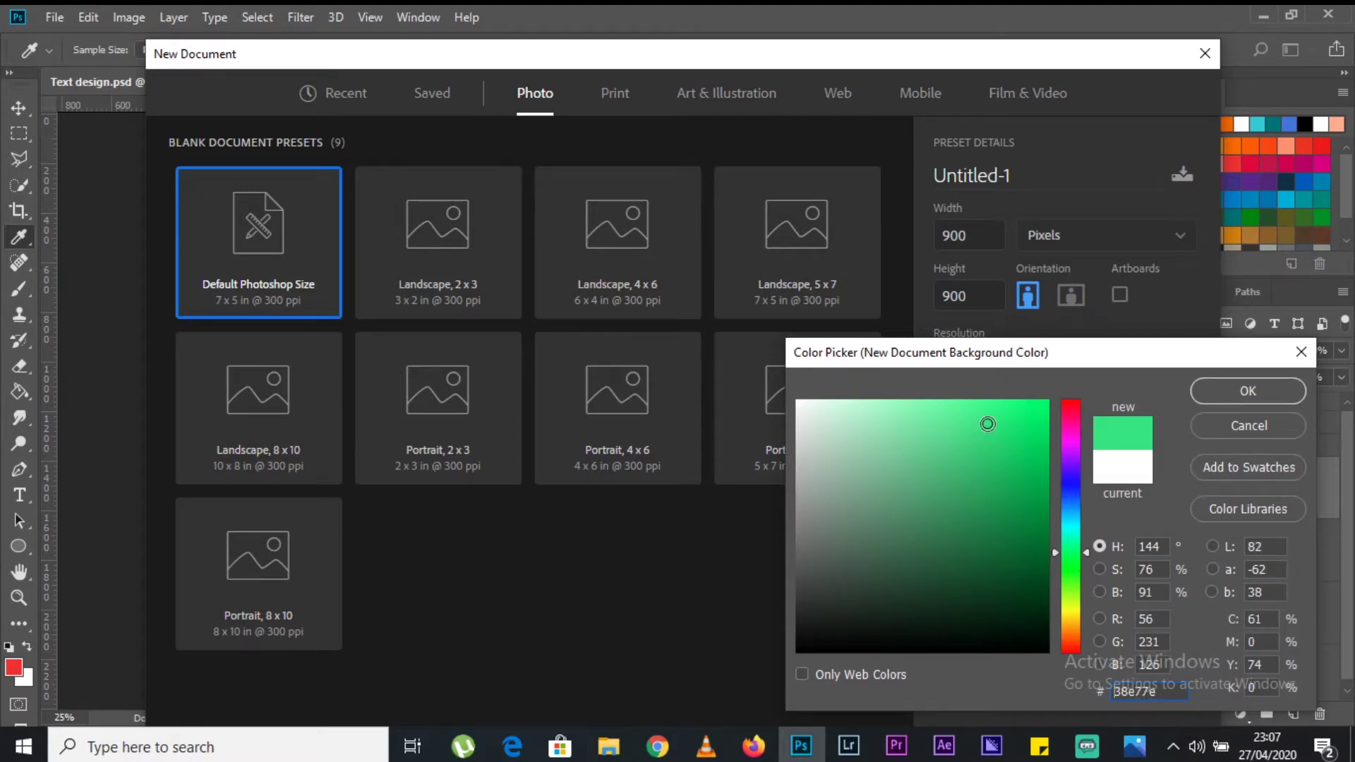
pyautogui.press('Return')
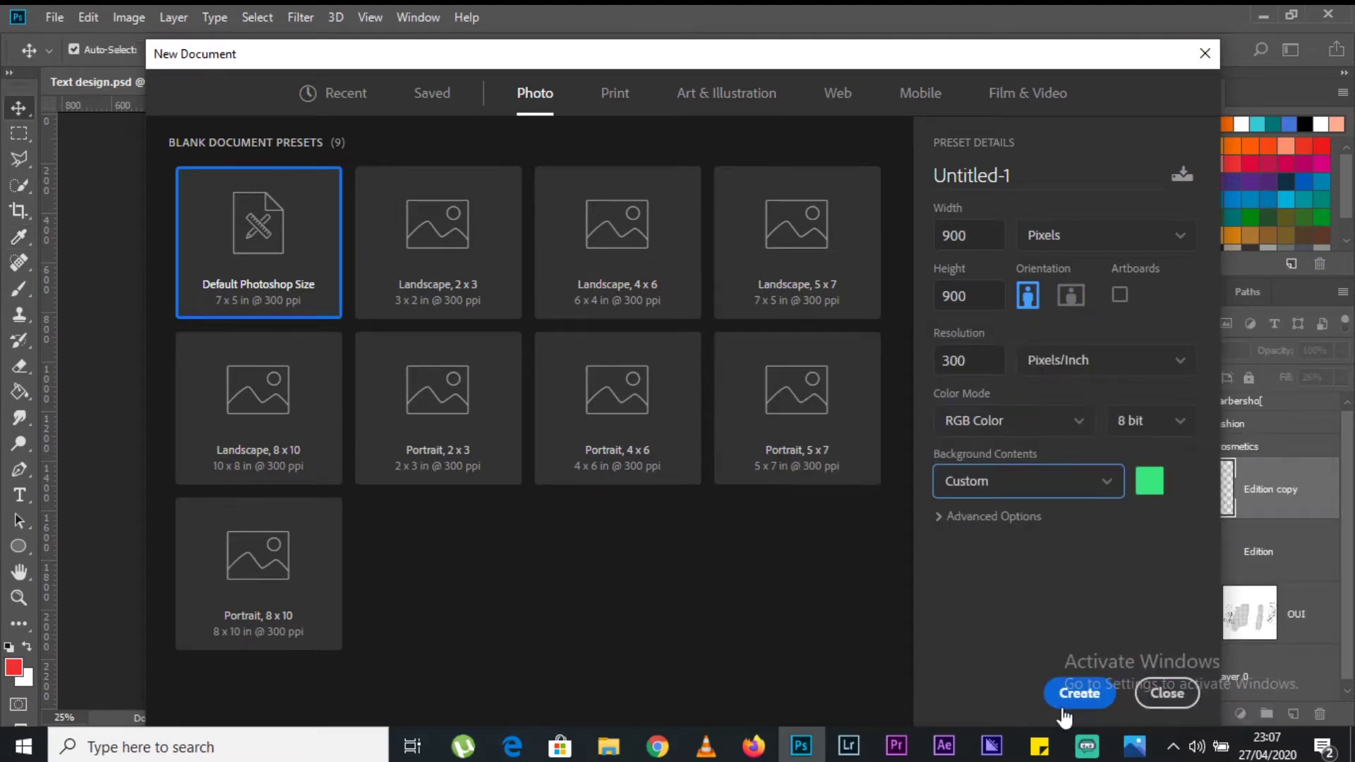
pyautogui.click(1071, 698)
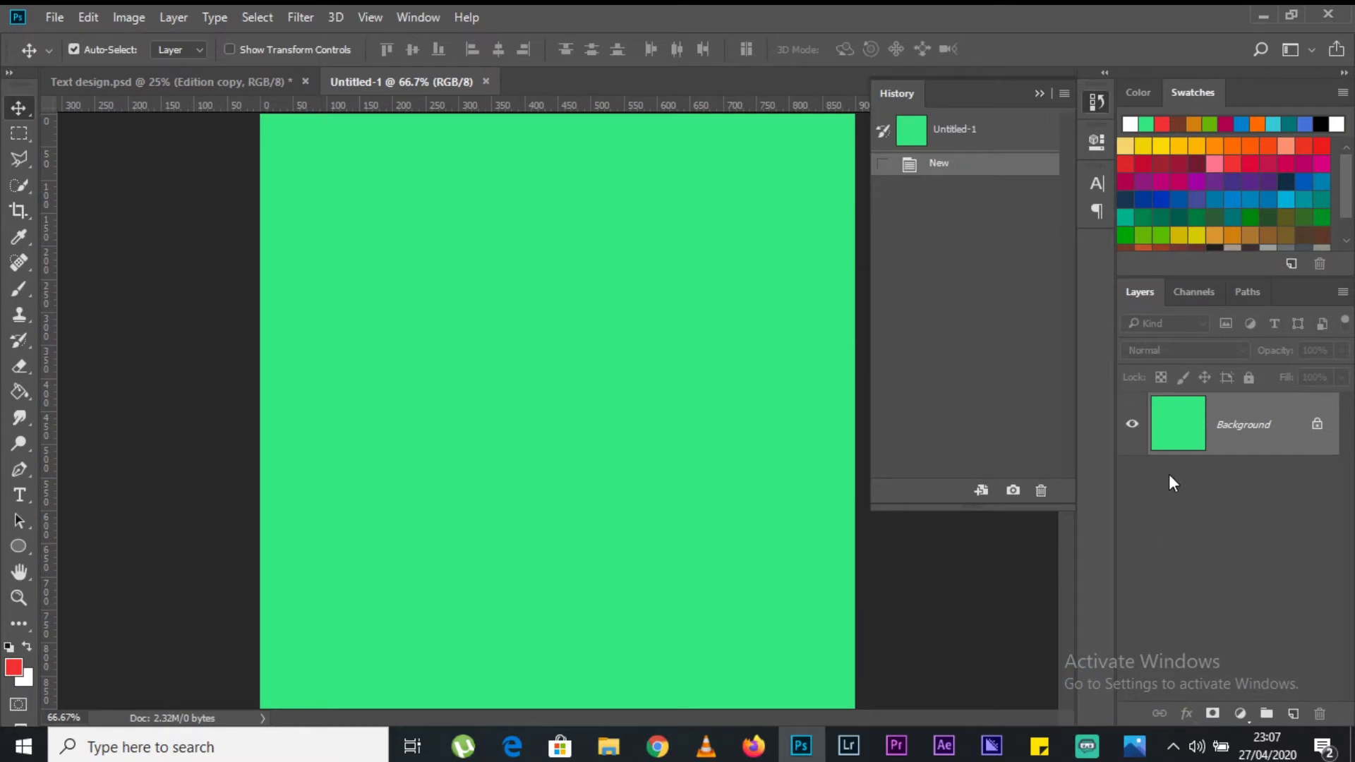
pyautogui.click(1040, 94)
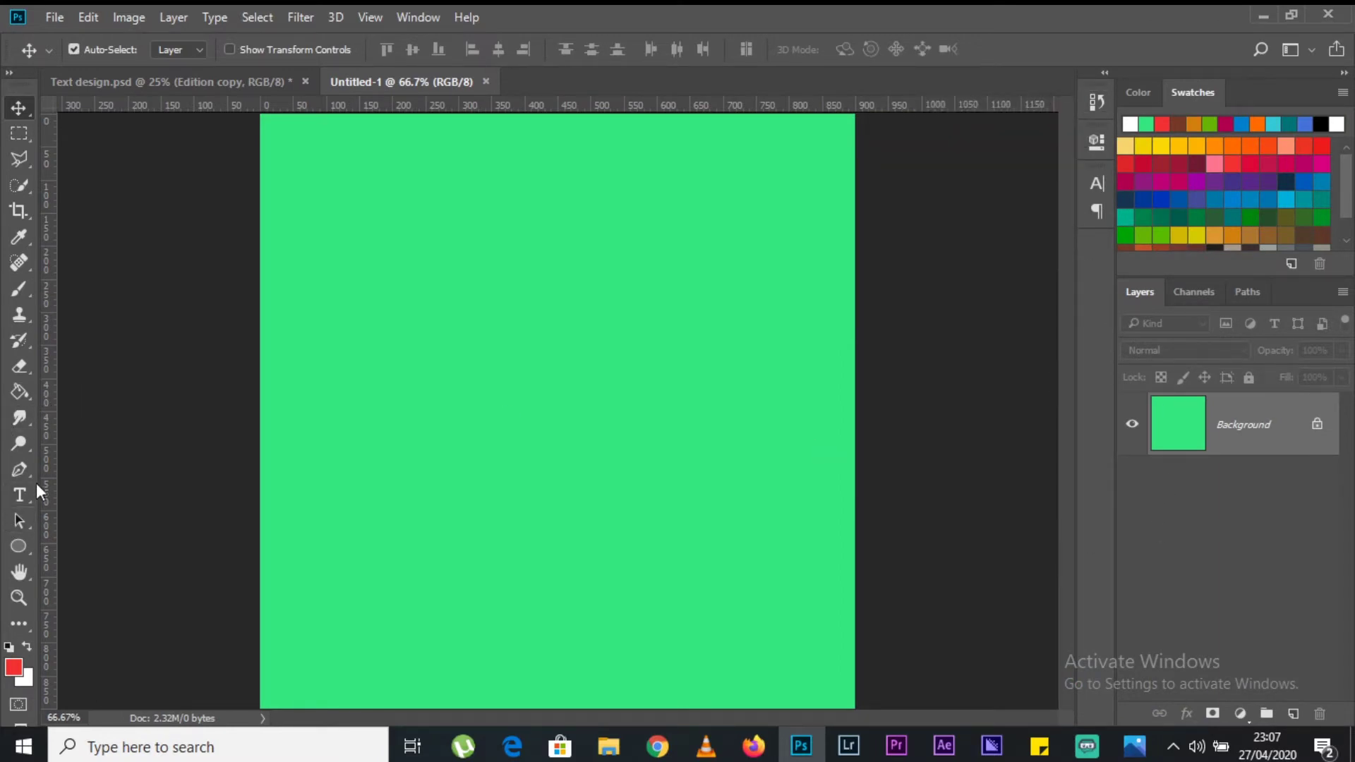
# Step: Add a text layer reading "cut it" and move it close to the middle of the canvas
pyautogui.press('t')
pyautogui.click(347, 351)
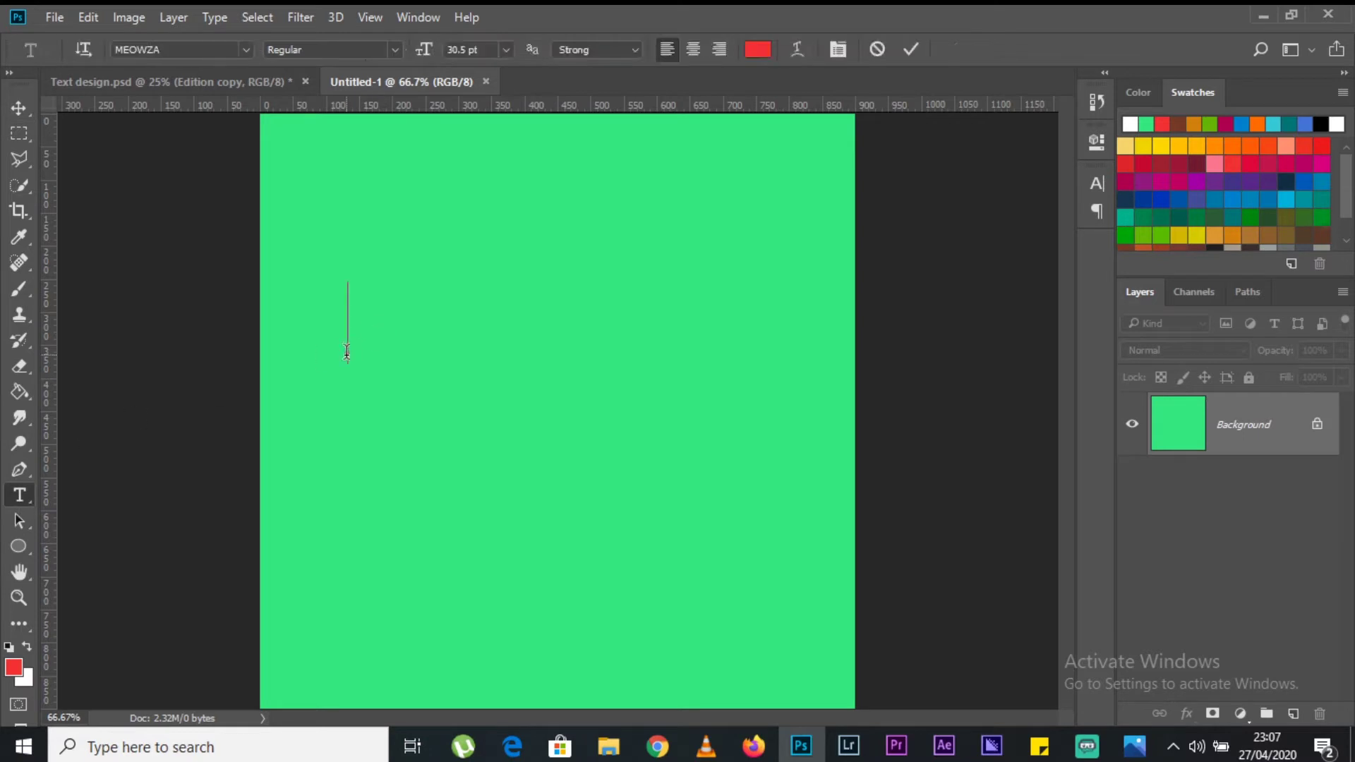
pyautogui.write('cut it')
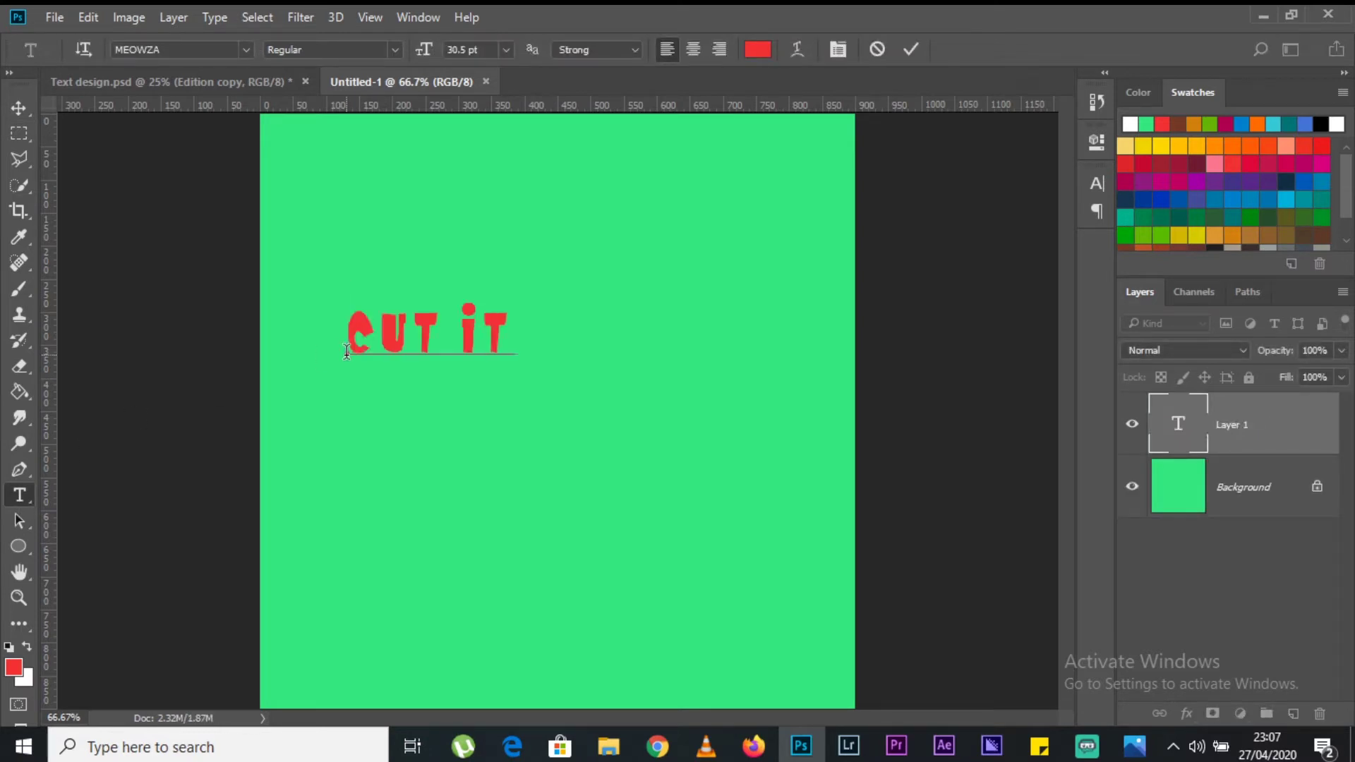
pyautogui.click(21, 110)
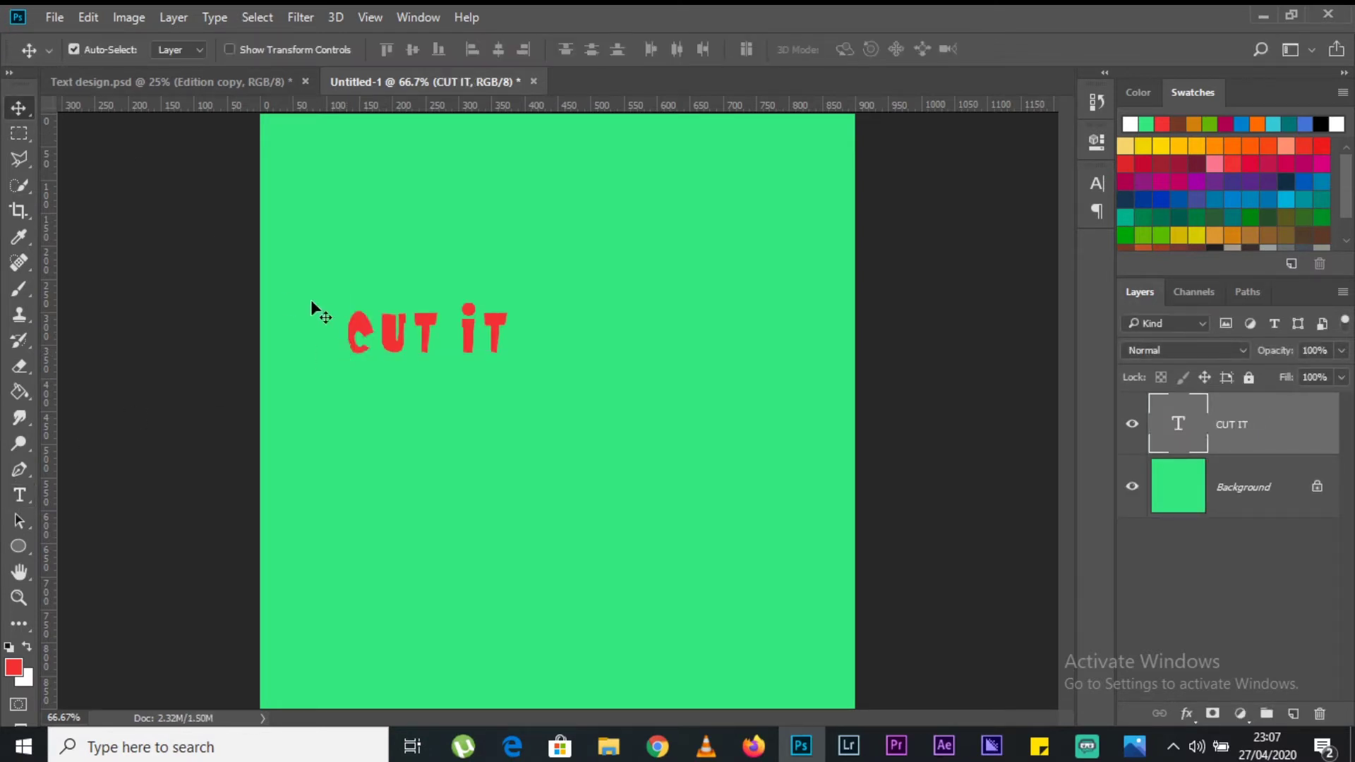
pyautogui.moveTo(412, 332); pyautogui.dragTo(513, 391)
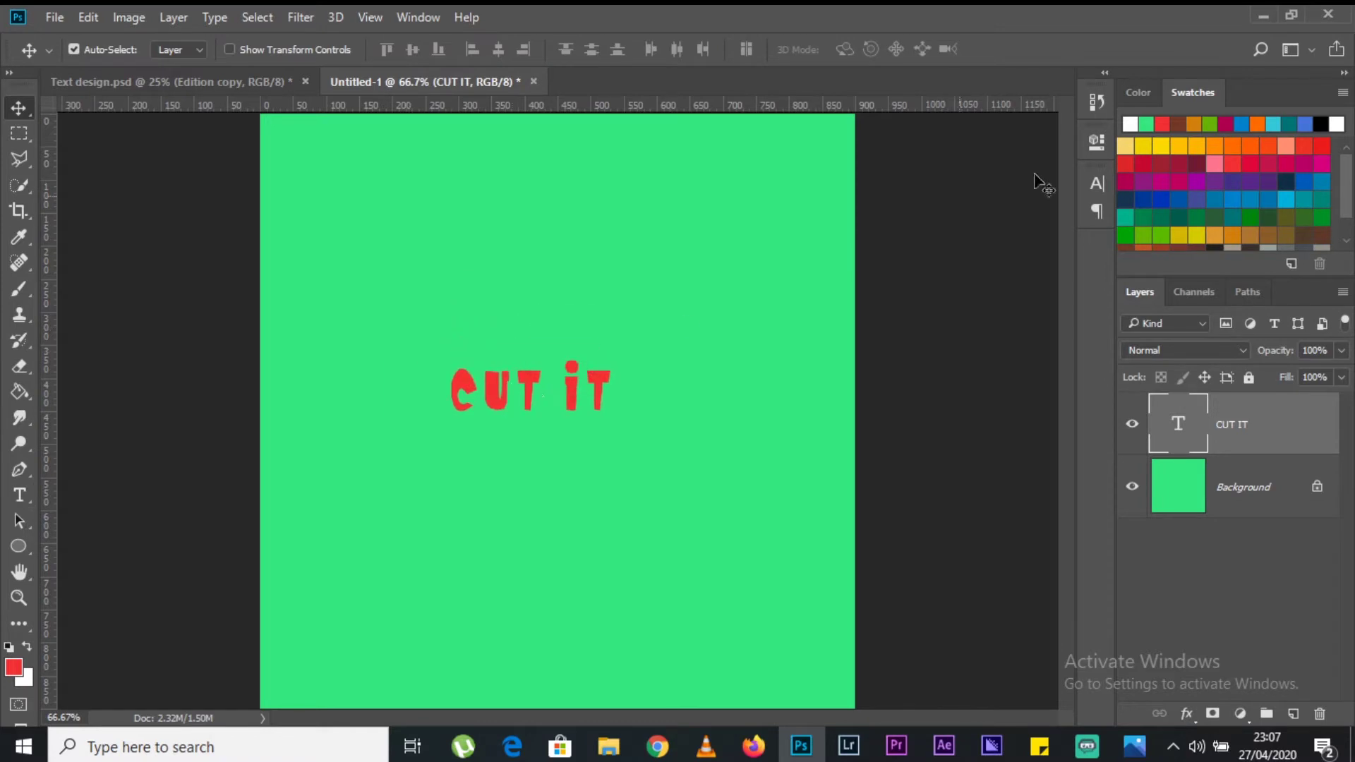
# Step: Change the CUT IT text's font to Montserrat Extra Bold
pyautogui.click(1096, 142)
pyautogui.click(885, 263)
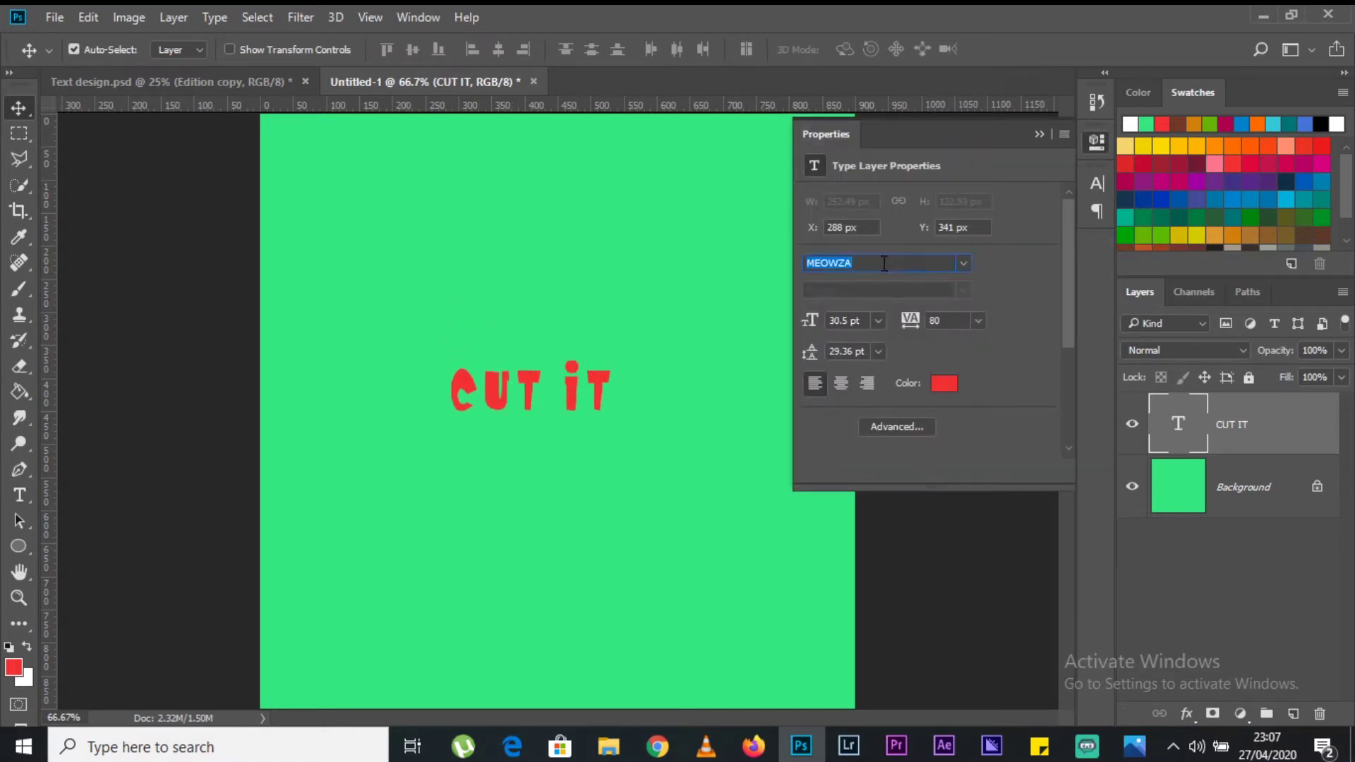
pyautogui.click(884, 263)
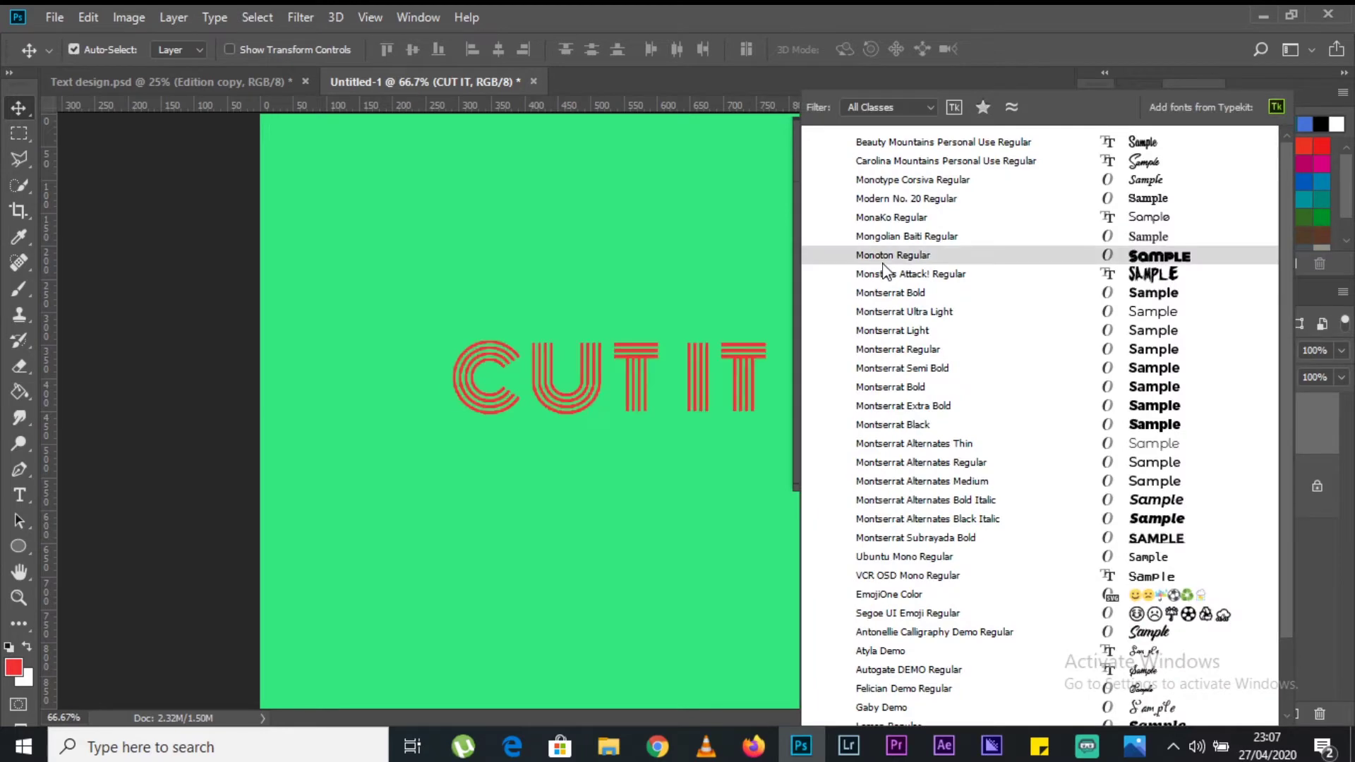
pyautogui.scroll(-1, 886, 270)
pyautogui.write('monte')
pyautogui.press('BackSpace')
pyautogui.write('s')
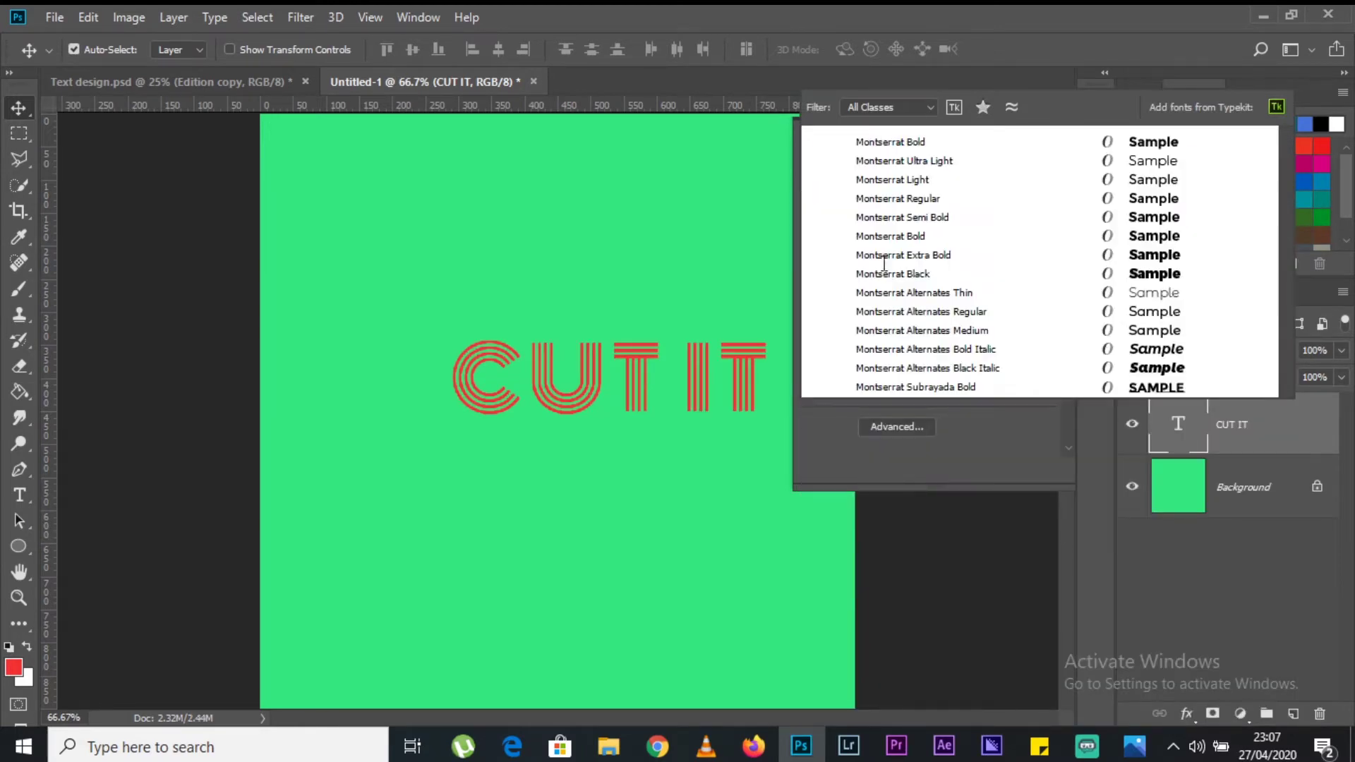
pyautogui.click(947, 255)
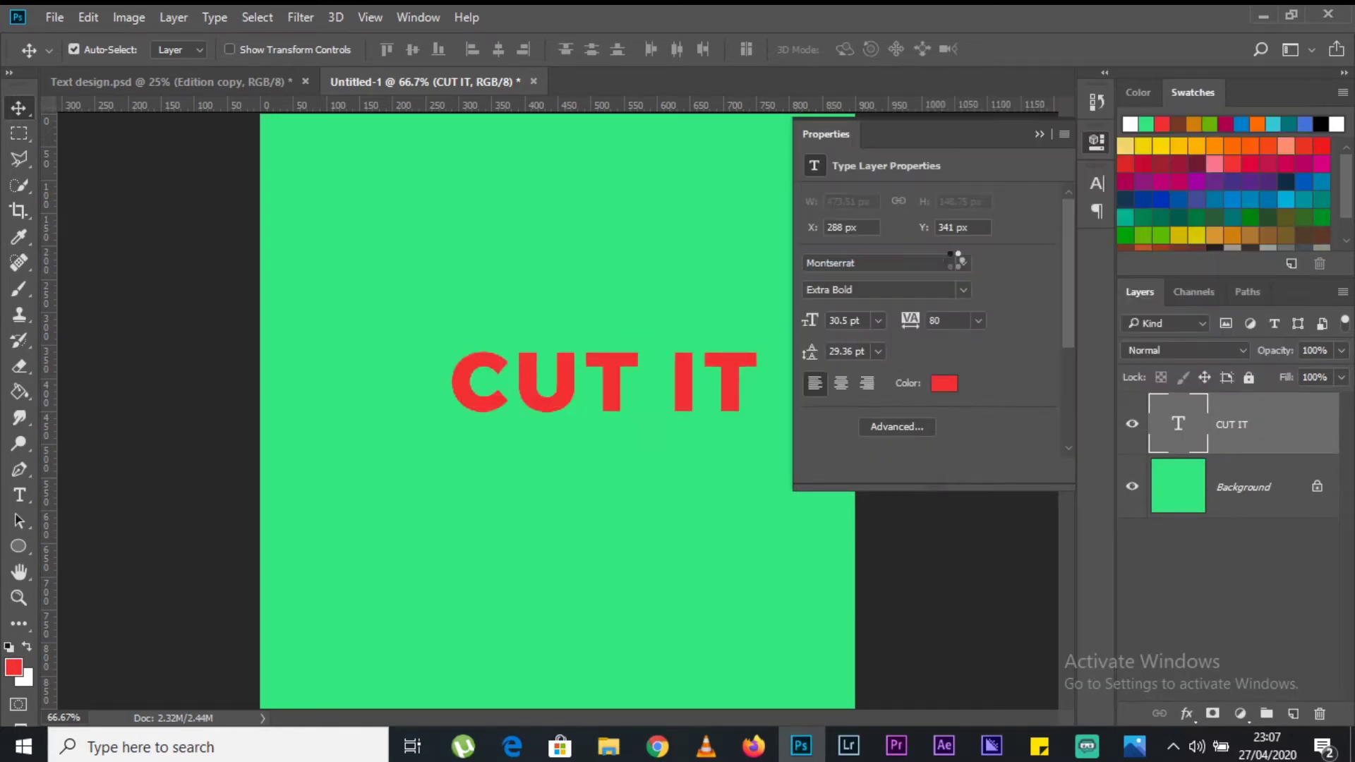
# Step: Set the CUT IT text colour to black (#000000) and collapse the text properties
pyautogui.click(946, 388)
pyautogui.click(798, 650)
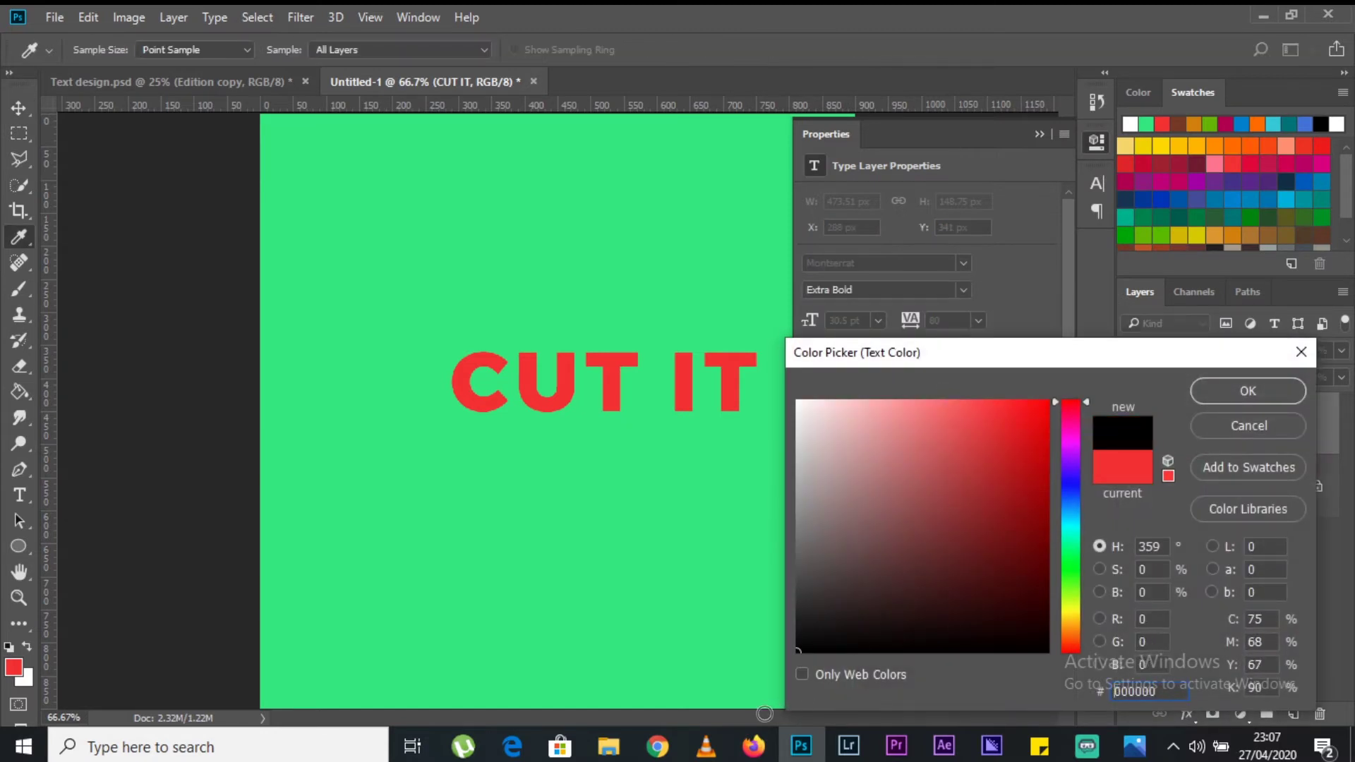
pyautogui.click(1248, 391)
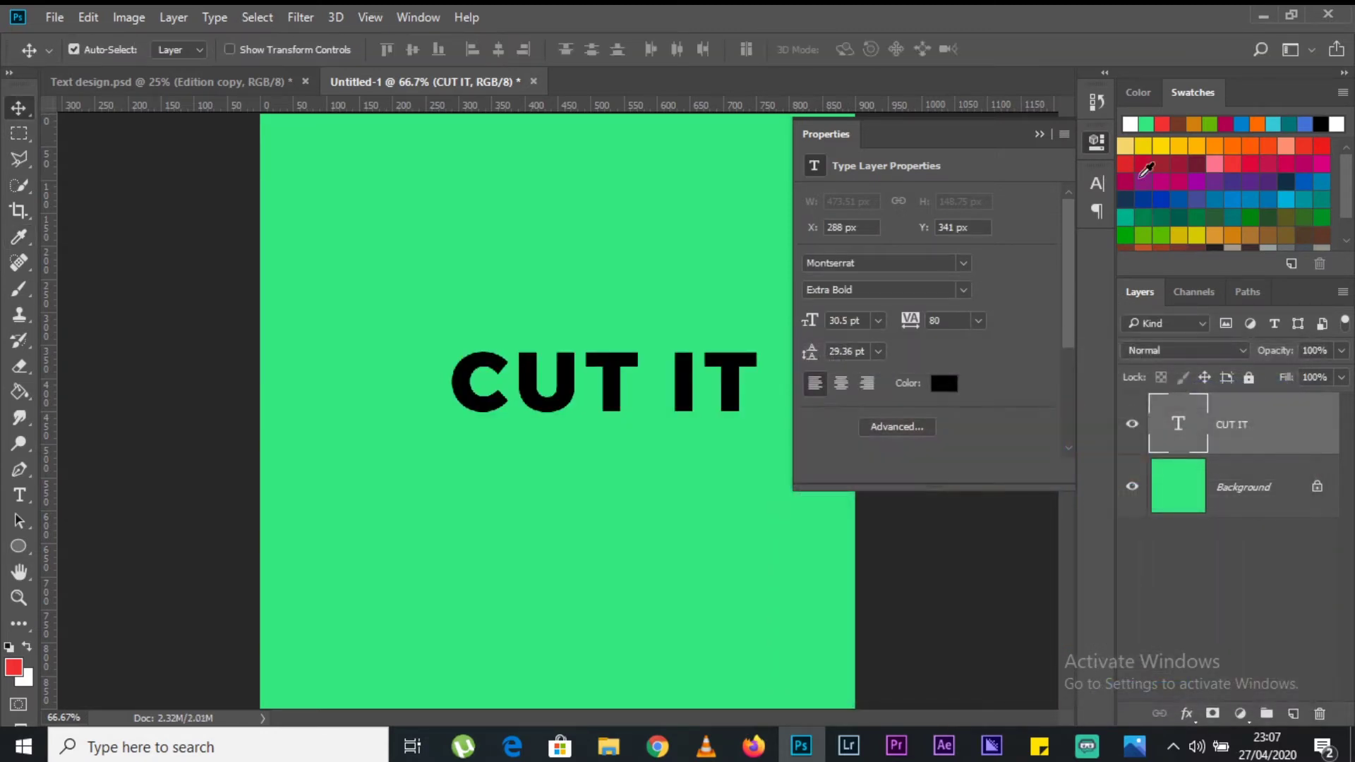
pyautogui.click(1040, 134)
# Step: Enlarge the CUT IT text with Free Transform and place it in the middle of the canvas
pyautogui.moveTo(655, 379); pyautogui.dragTo(630, 371)
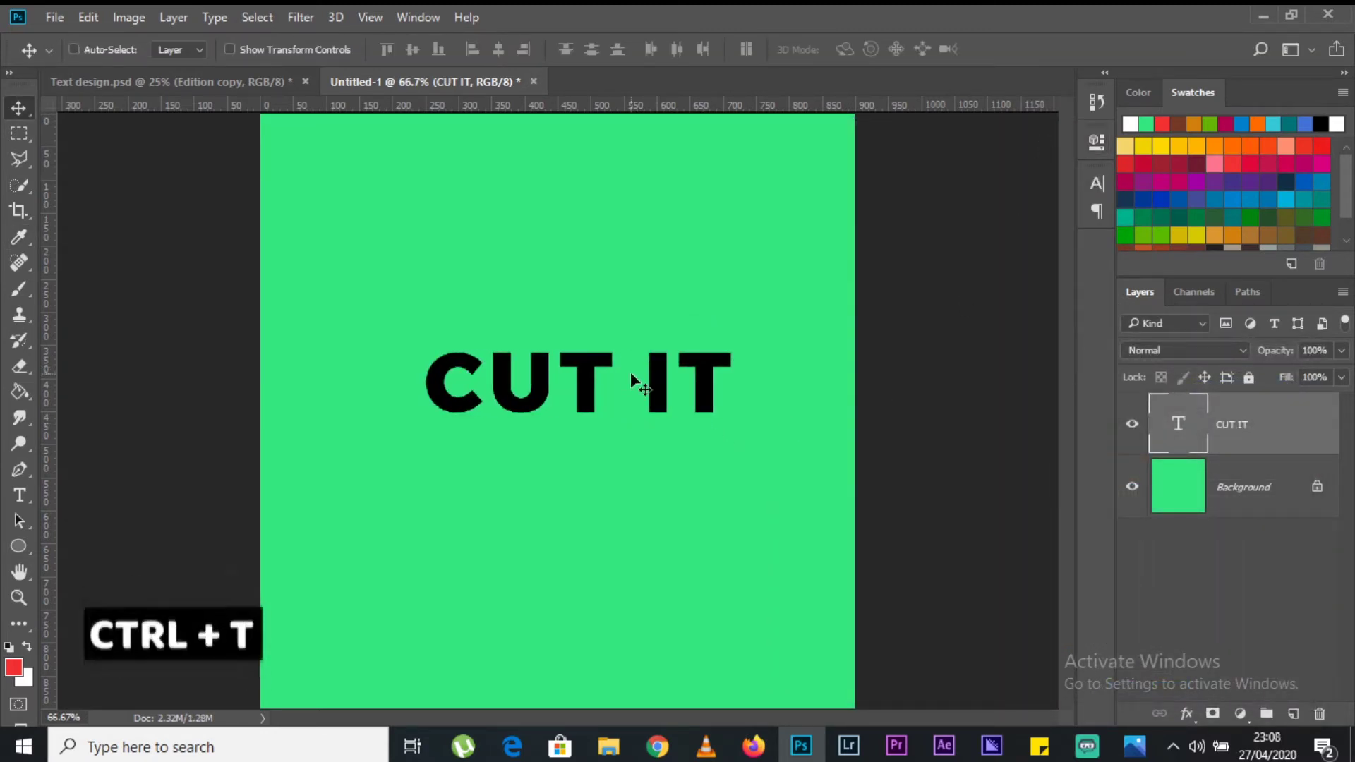
pyautogui.hotkey('ctrl', 't')
pyautogui.moveTo(423, 440); pyautogui.dragTo(312, 487)
pyautogui.moveTo(460, 404); pyautogui.dragTo(506, 411)
pyautogui.click(876, 49)
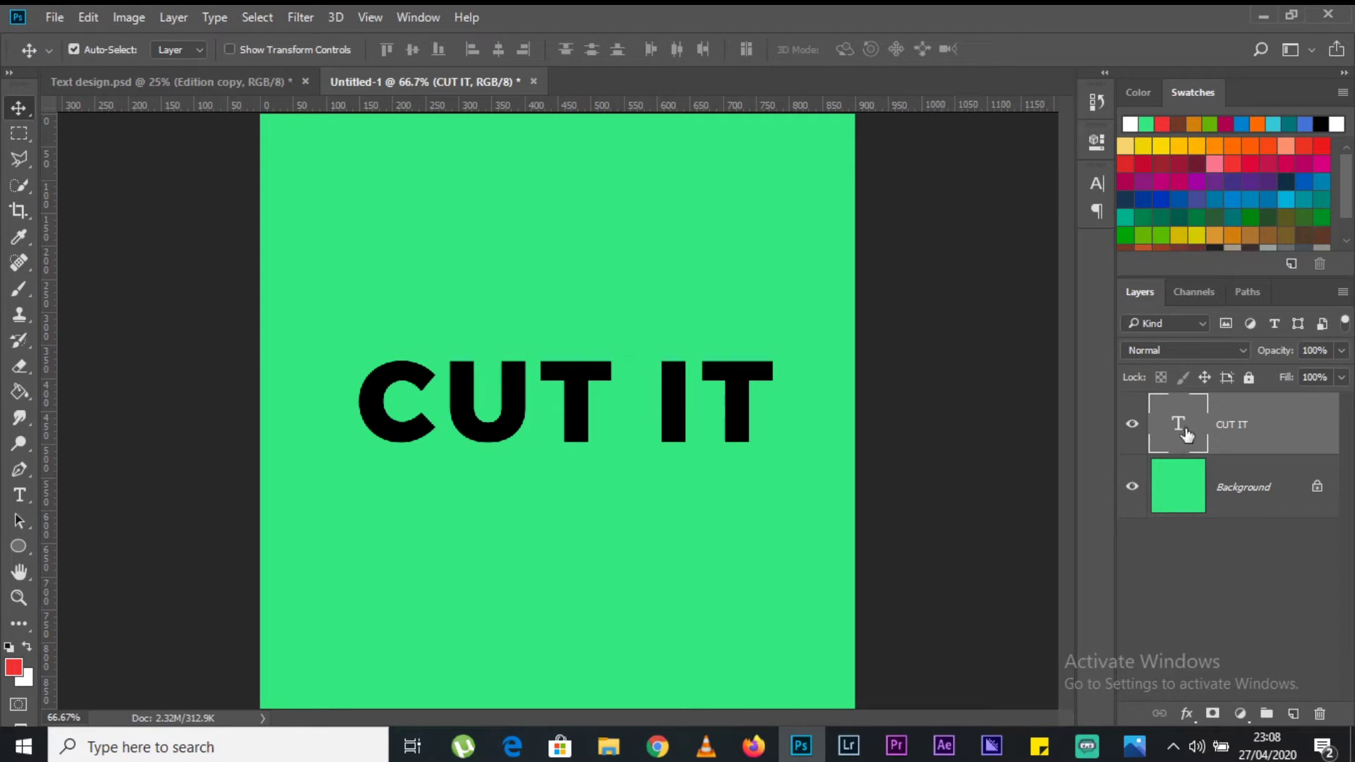
# Step: Duplicate the CUT IT text layer and nudge the copy a few pixels to the left
pyautogui.hotkey('ctrl', 'j')
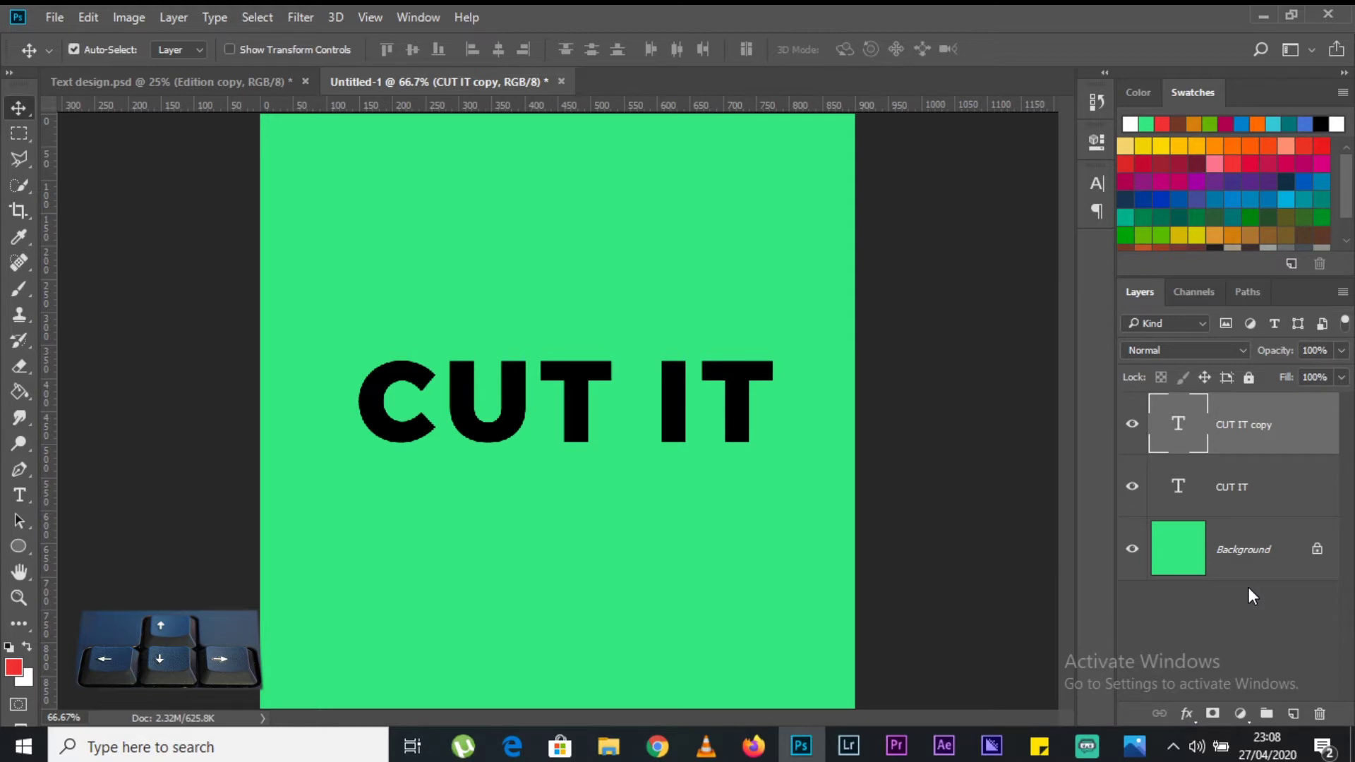
pyautogui.press('Left')
pyautogui.press('Left')
pyautogui.press('Left')
pyautogui.press('Left')
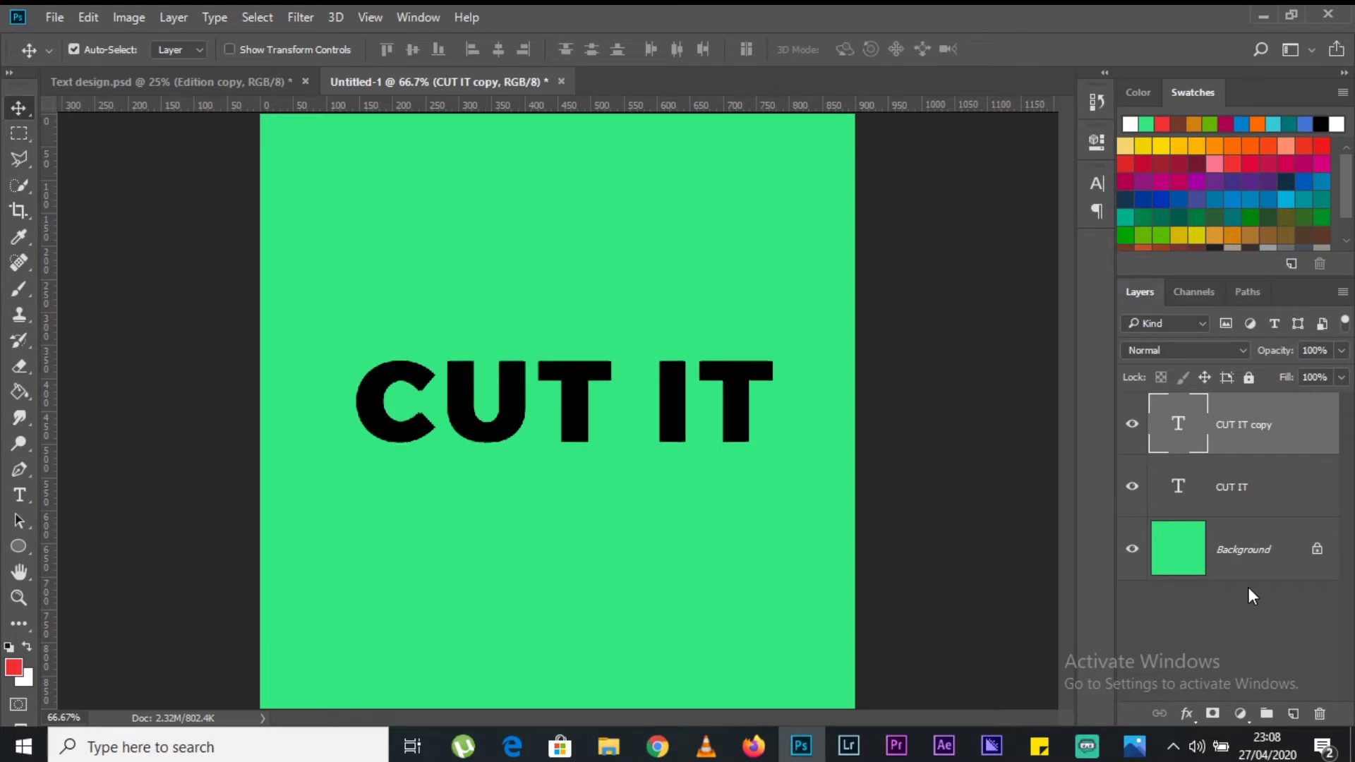
# Step: Duplicate the CUT IT copy layer and nudge the new duplicate a few pixels left and slightly down
pyautogui.hotkey('ctrl', 'j')
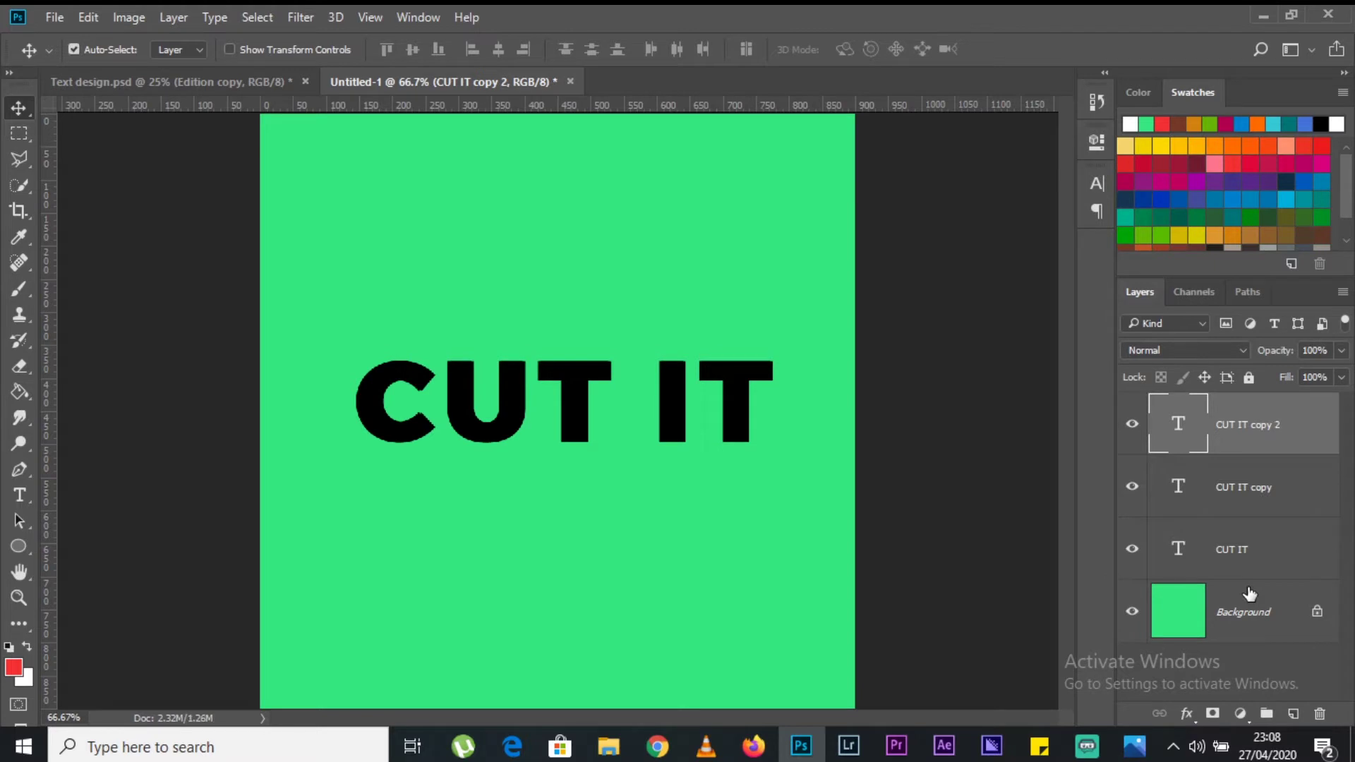
pyautogui.press('Left')
pyautogui.press('Left')
pyautogui.press('Left')
pyautogui.press('Left')
pyautogui.press('Left')
pyautogui.press('Down')
pyautogui.press('Down')
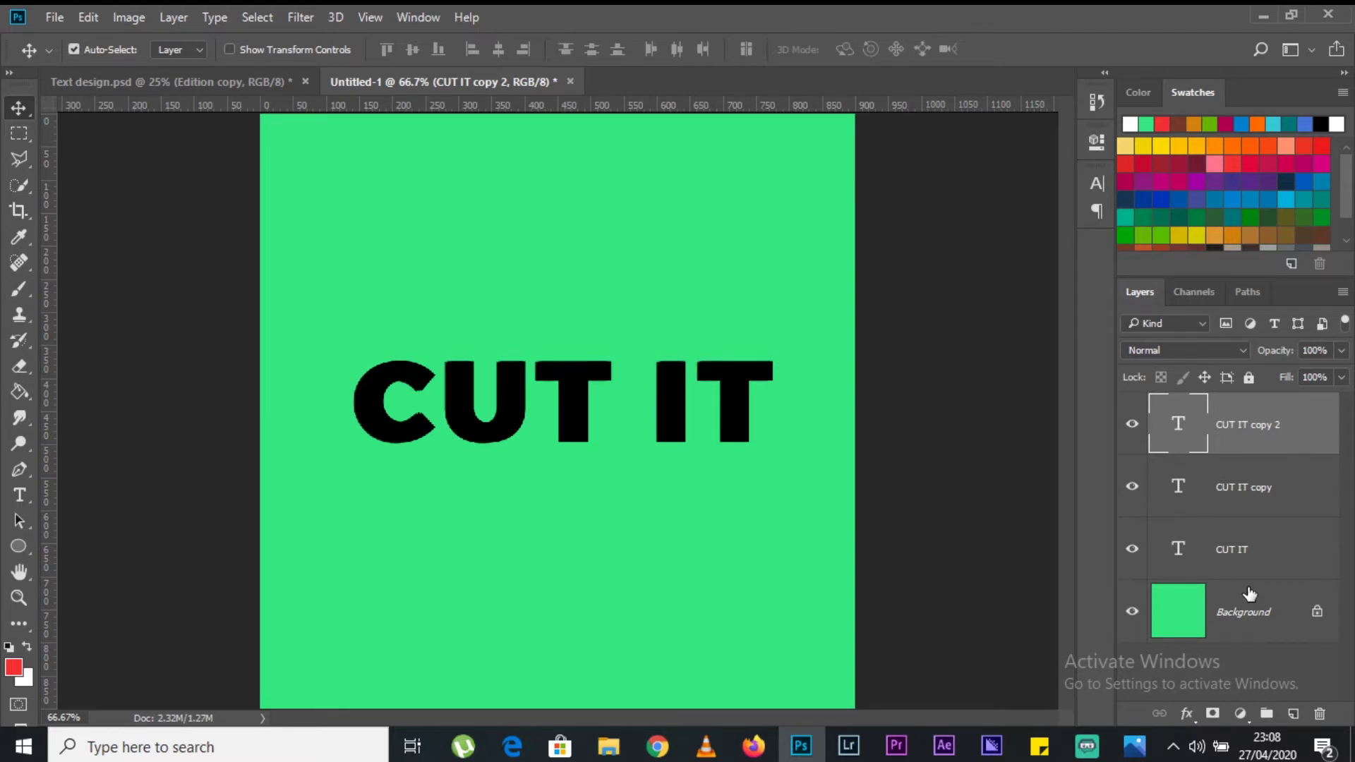
# Step: Duplicate the CUT IT copy 2 layer and nudge the new duplicate a few pixels further left
pyautogui.hotkey('ctrl', 'j')
pyautogui.press('Left')
pyautogui.press('Left')
pyautogui.press('Left')
pyautogui.press('Left')
pyautogui.press('Left')
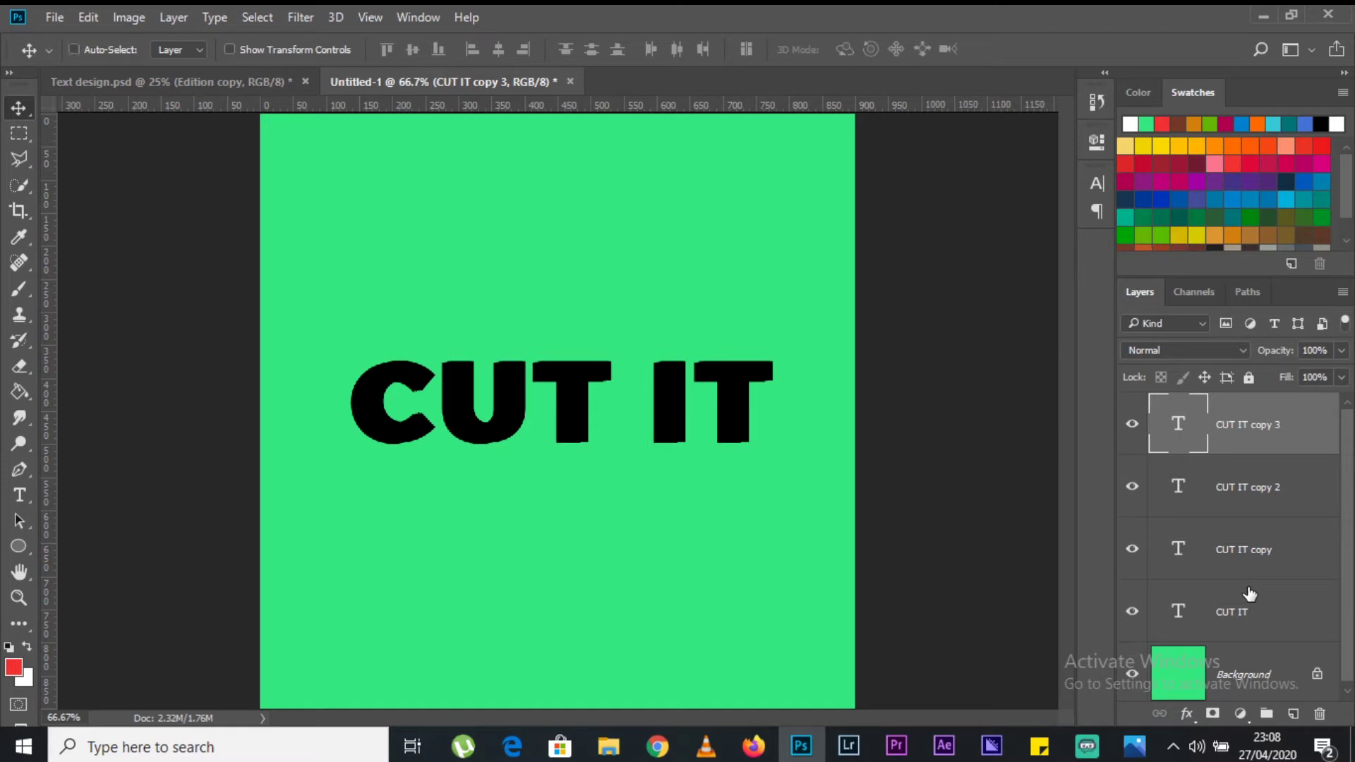
# Step: Duplicate the CUT IT copy 3 layer and nudge the new duplicate a few pixels left and slightly down
pyautogui.hotkey('ctrl', 'j')
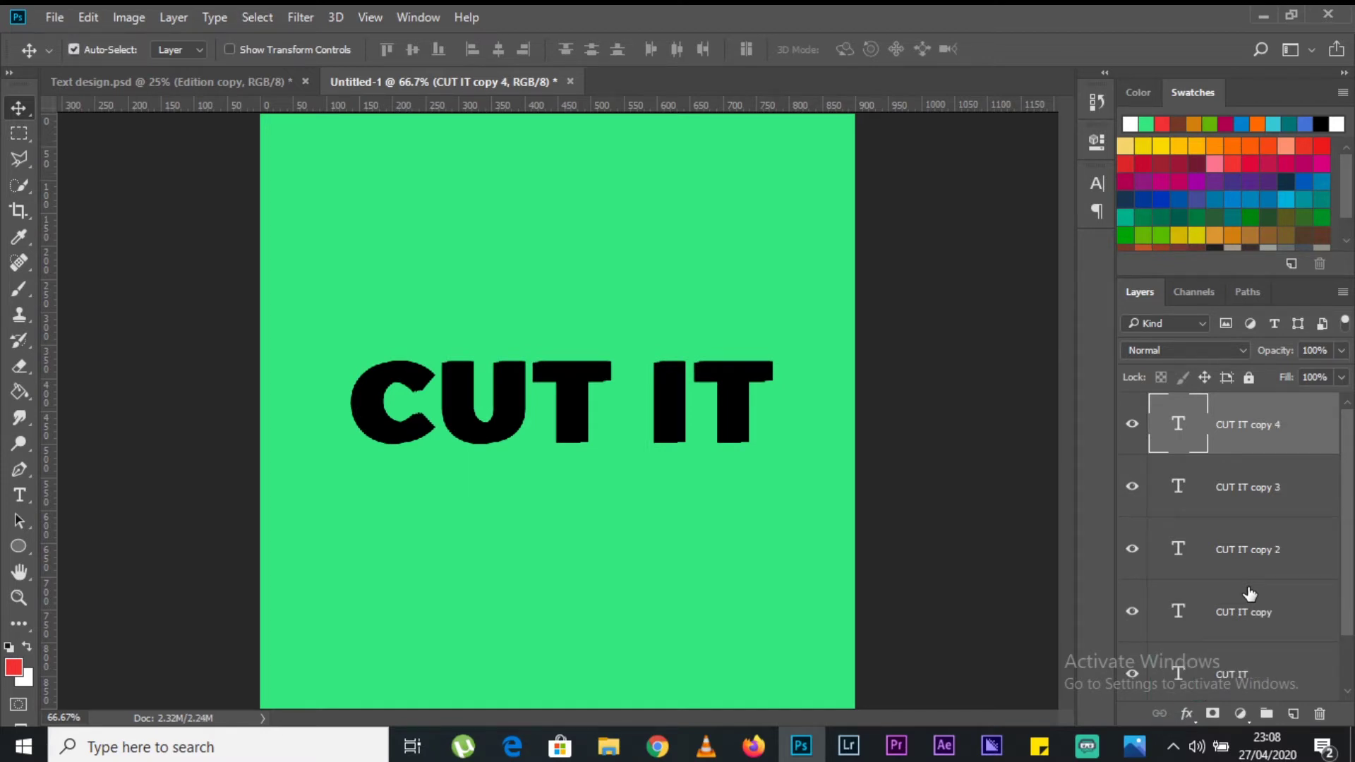
pyautogui.press('Left')
pyautogui.press('Left')
pyautogui.press('Left')
pyautogui.press('Left')
pyautogui.press('Left')
pyautogui.press('Down')
pyautogui.press('Down')
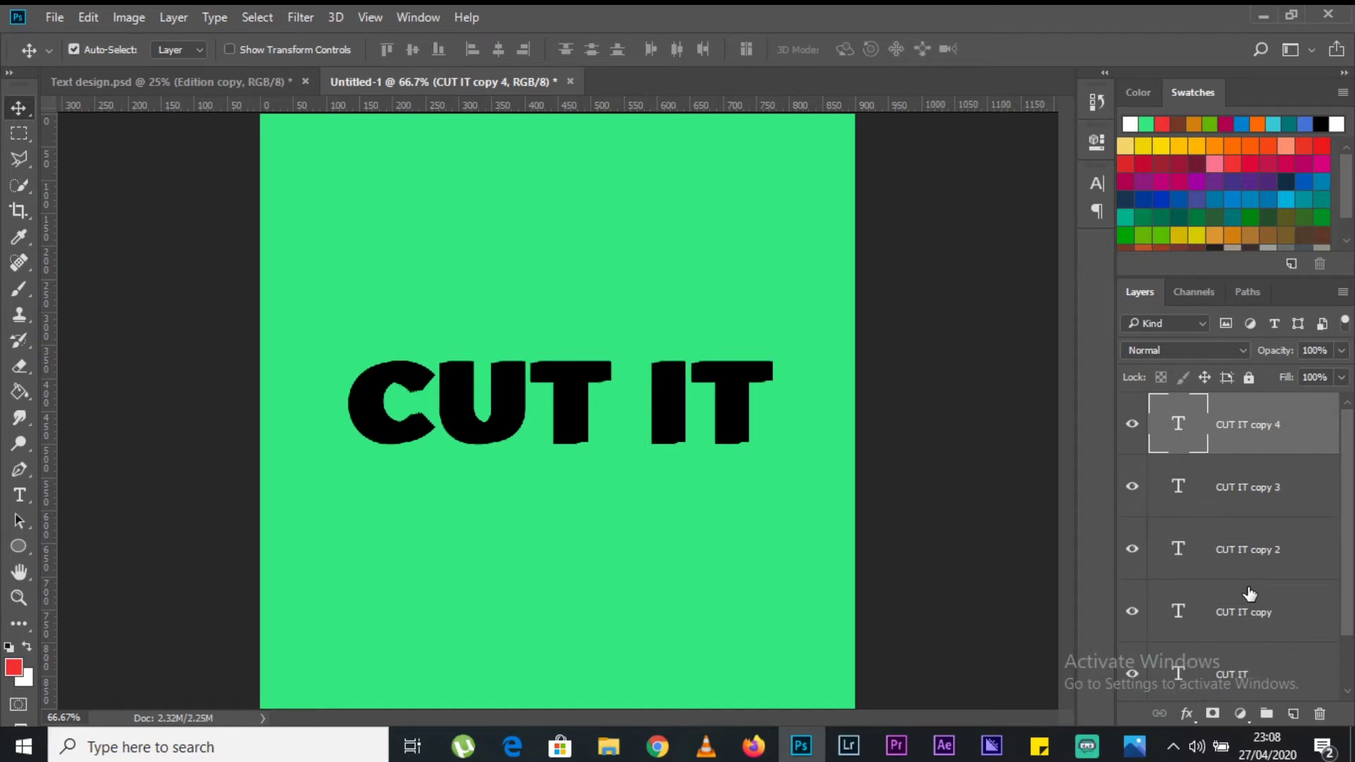
# Step: Duplicate the CUT IT copy 4 layer and nudge the new duplicate a few pixels left and slightly down
pyautogui.hotkey('ctrl', 'j')
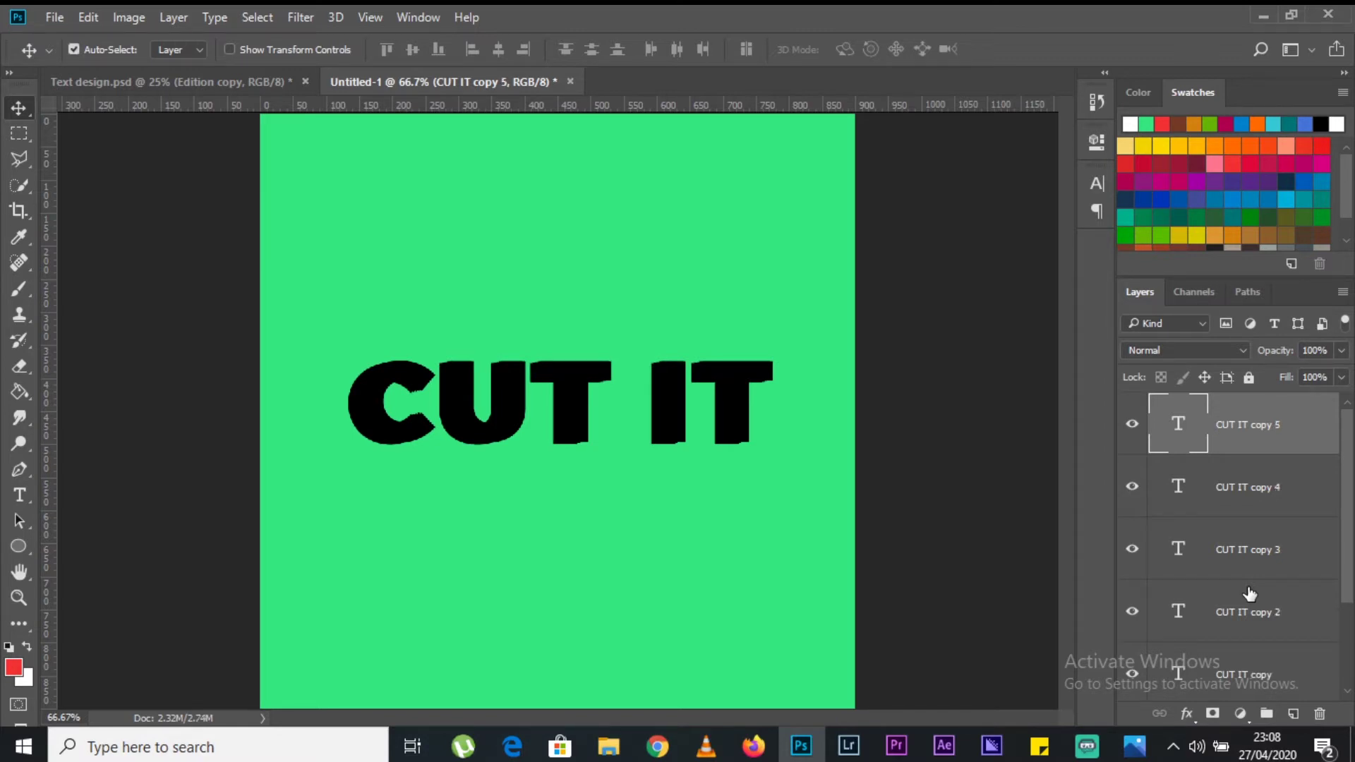
pyautogui.press('Left')
pyautogui.press('Left')
pyautogui.press('Left')
pyautogui.press('Left')
pyautogui.press('Left')
pyautogui.press('Down')
pyautogui.press('Down')
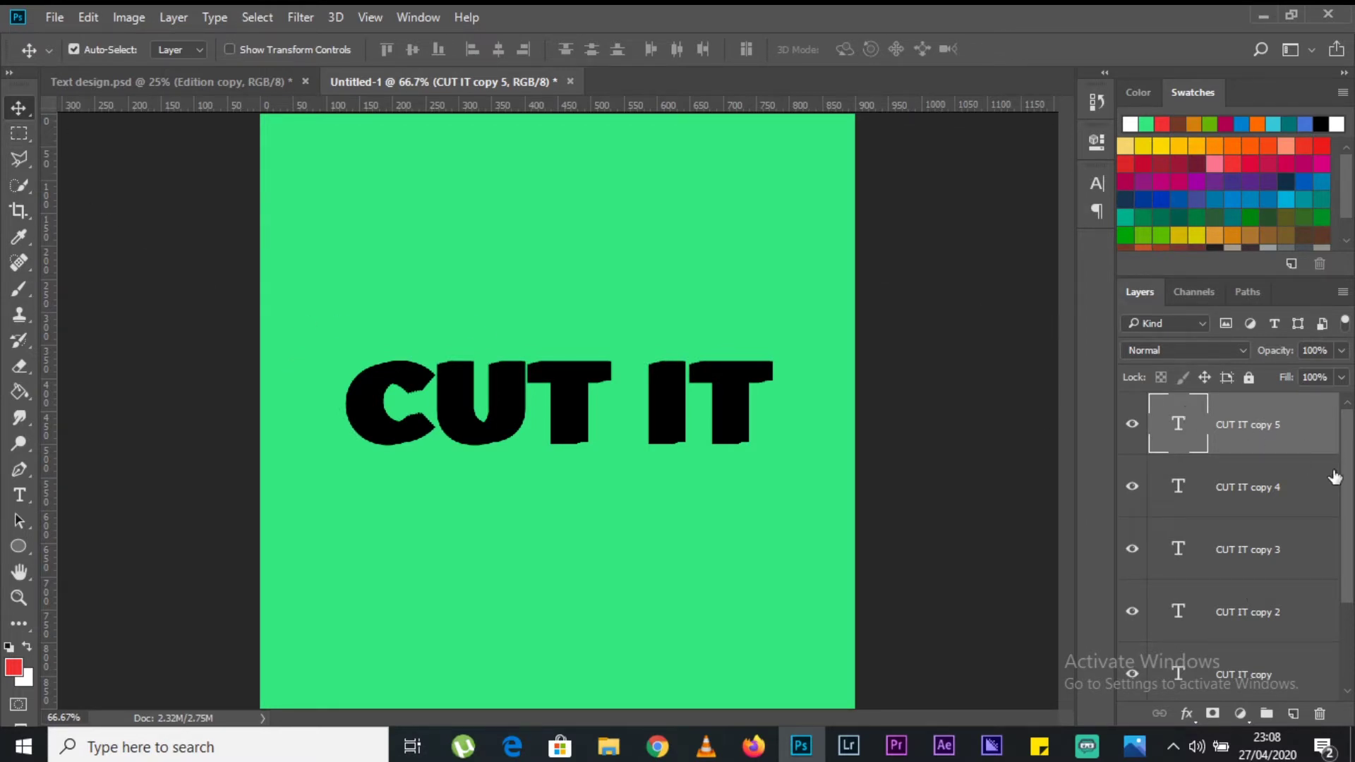
# Step: Merge the five duplicate layers, CUT IT copy through CUT IT copy 5, into a single layer
pyautogui.scroll(-2, 1318, 613)
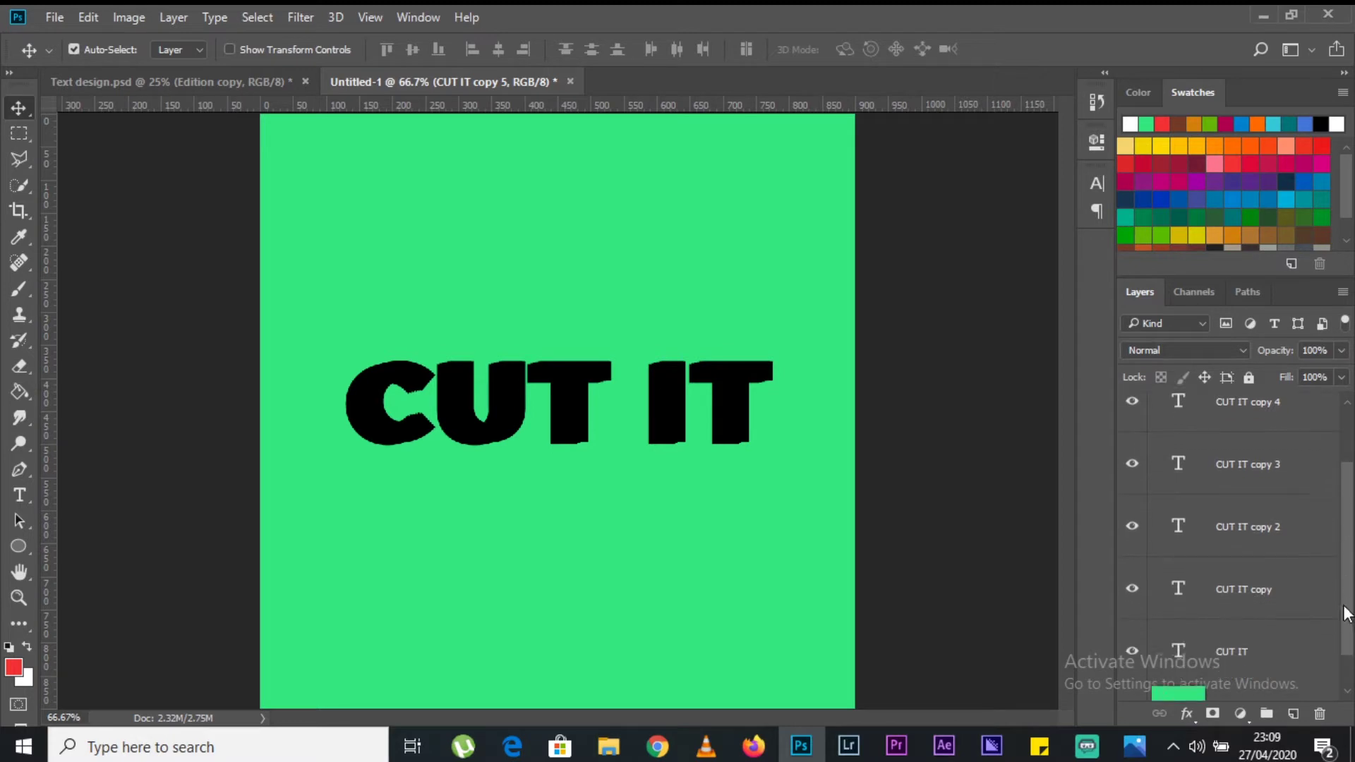
pyautogui.keyDown('shift'); pyautogui.click(1246, 554); pyautogui.keyUp('shift')
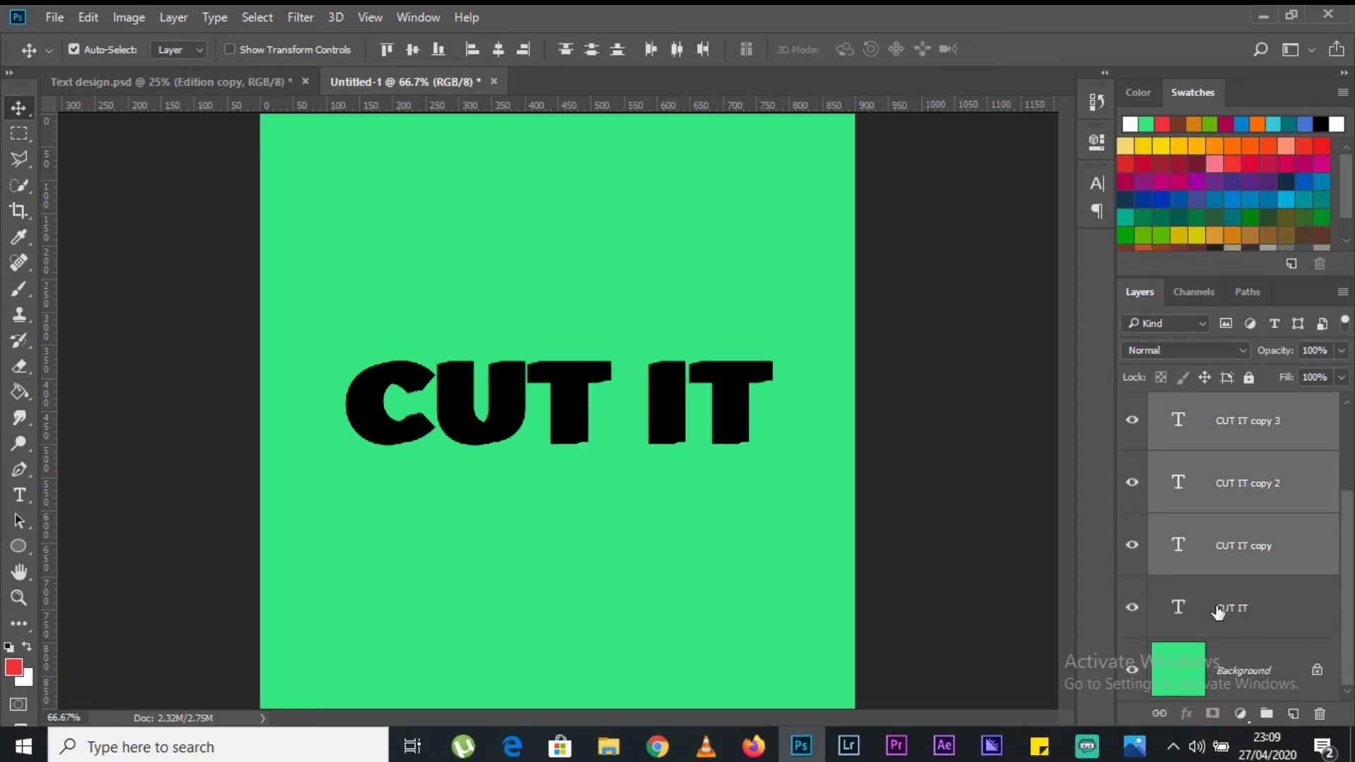
pyautogui.click(170, 18)
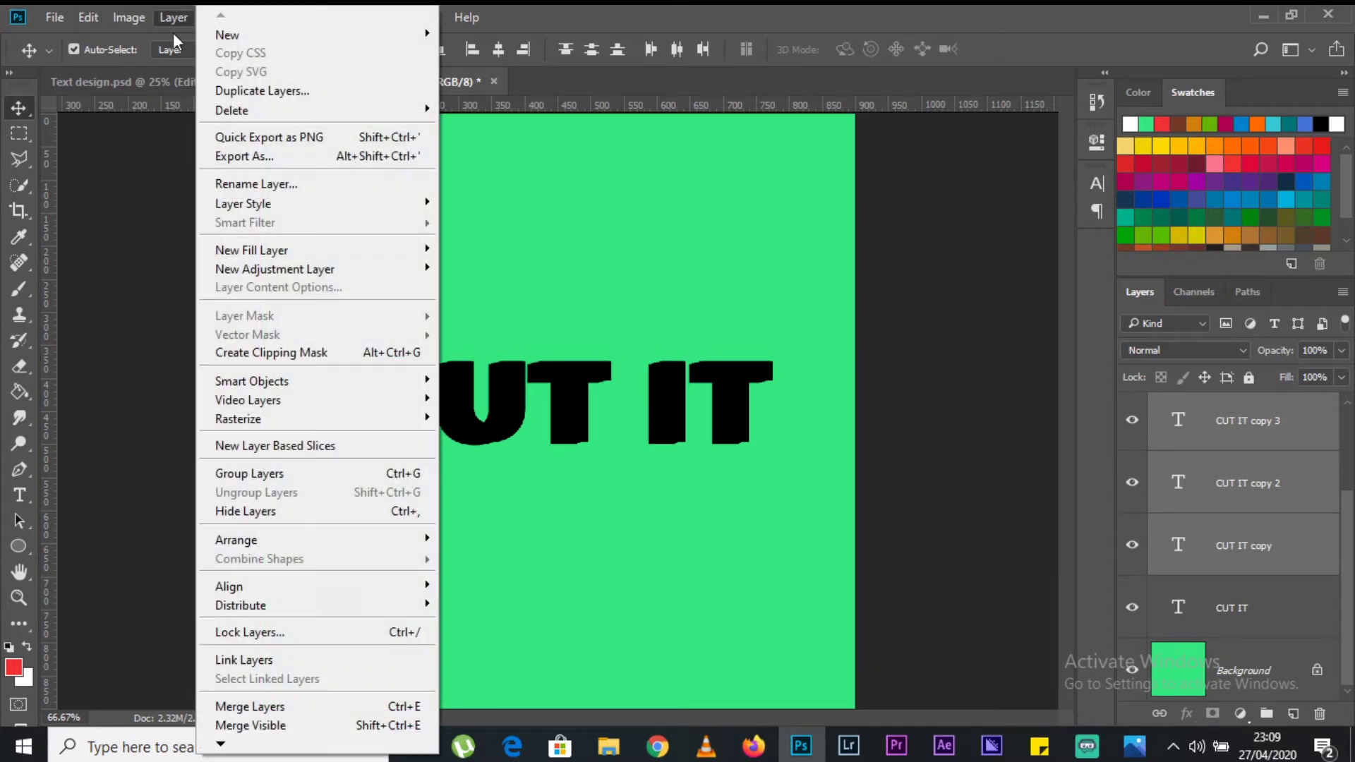
pyautogui.click(279, 706)
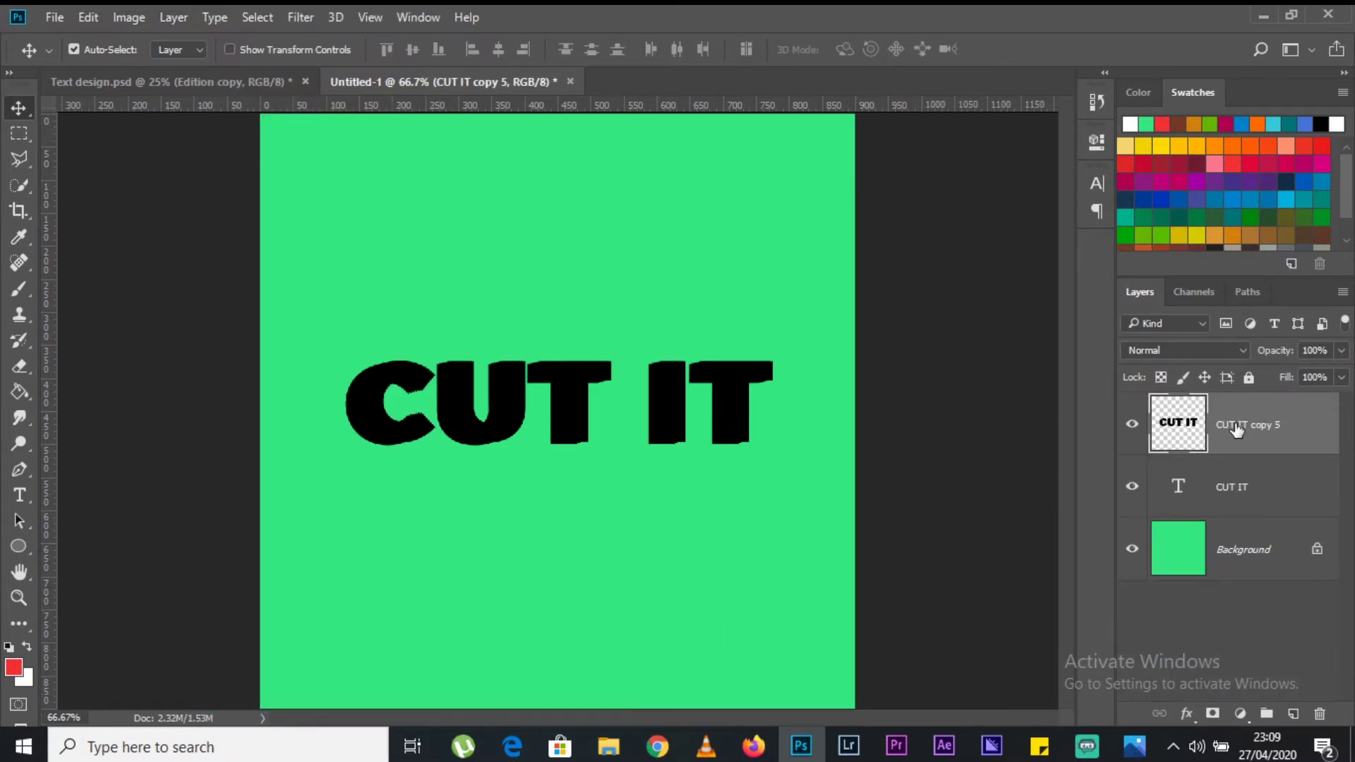
# Step: Lower the opacity of the merged CUT IT copy 5 shadow layer to 41%
pyautogui.click(1344, 351)
pyautogui.moveTo(1340, 374); pyautogui.dragTo(1288, 379)
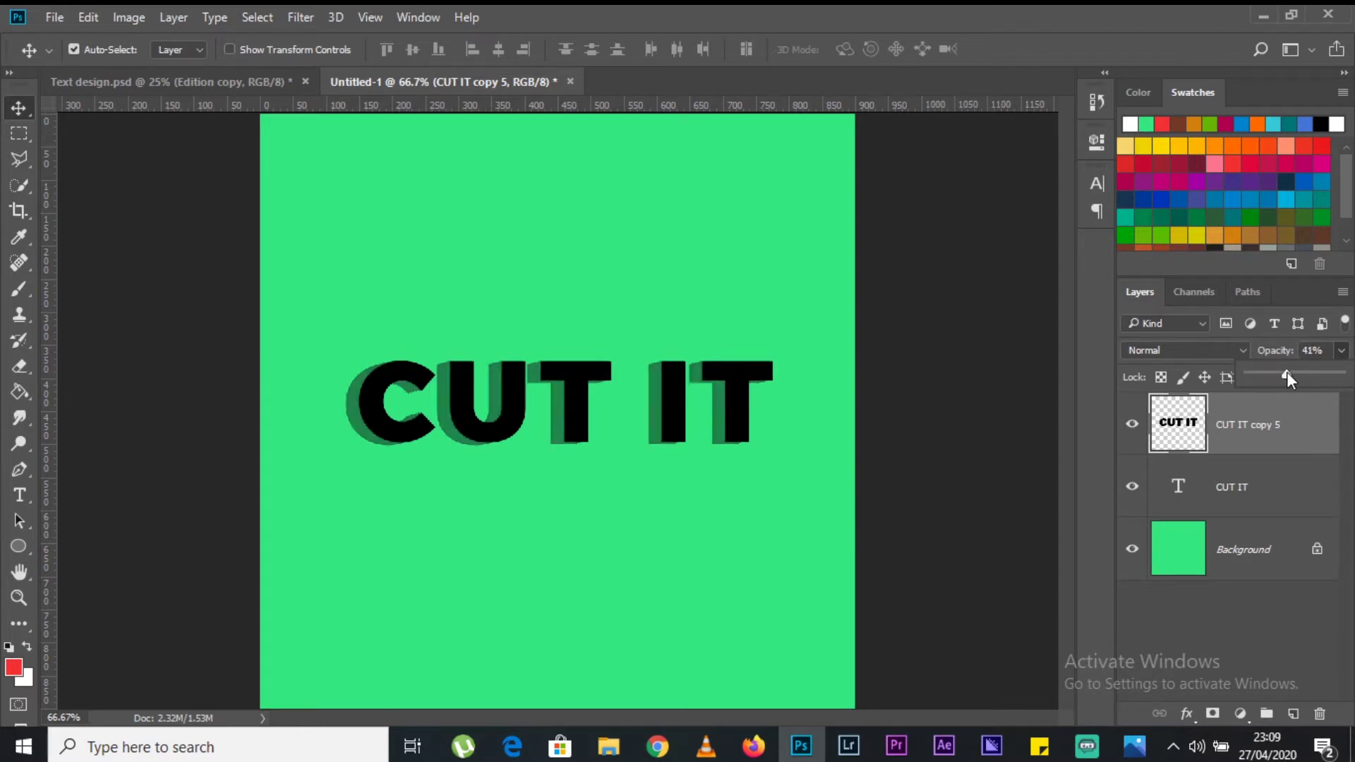
pyautogui.click(1264, 611)
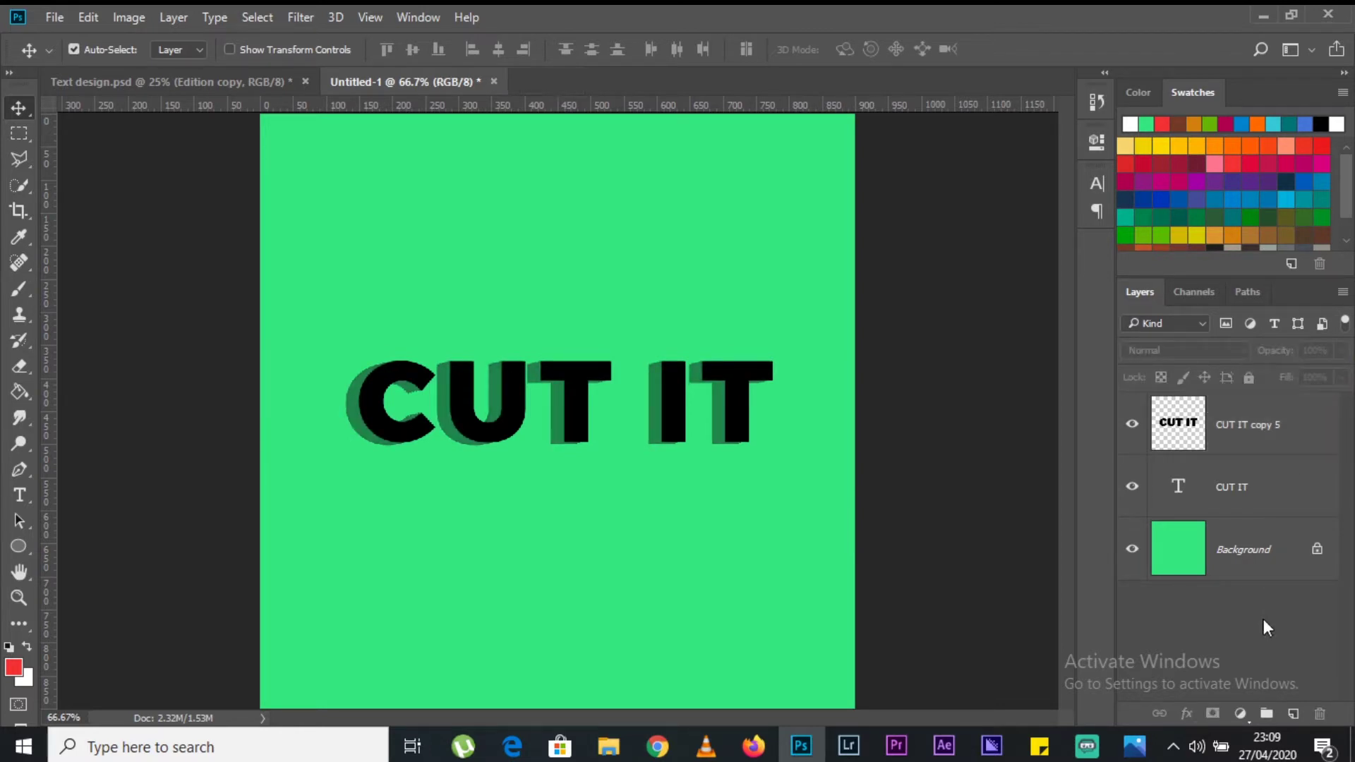
# Step: Group the CUT IT text layer with the merged shadow layer and name the group "MAin Text"
pyautogui.click(1178, 487)
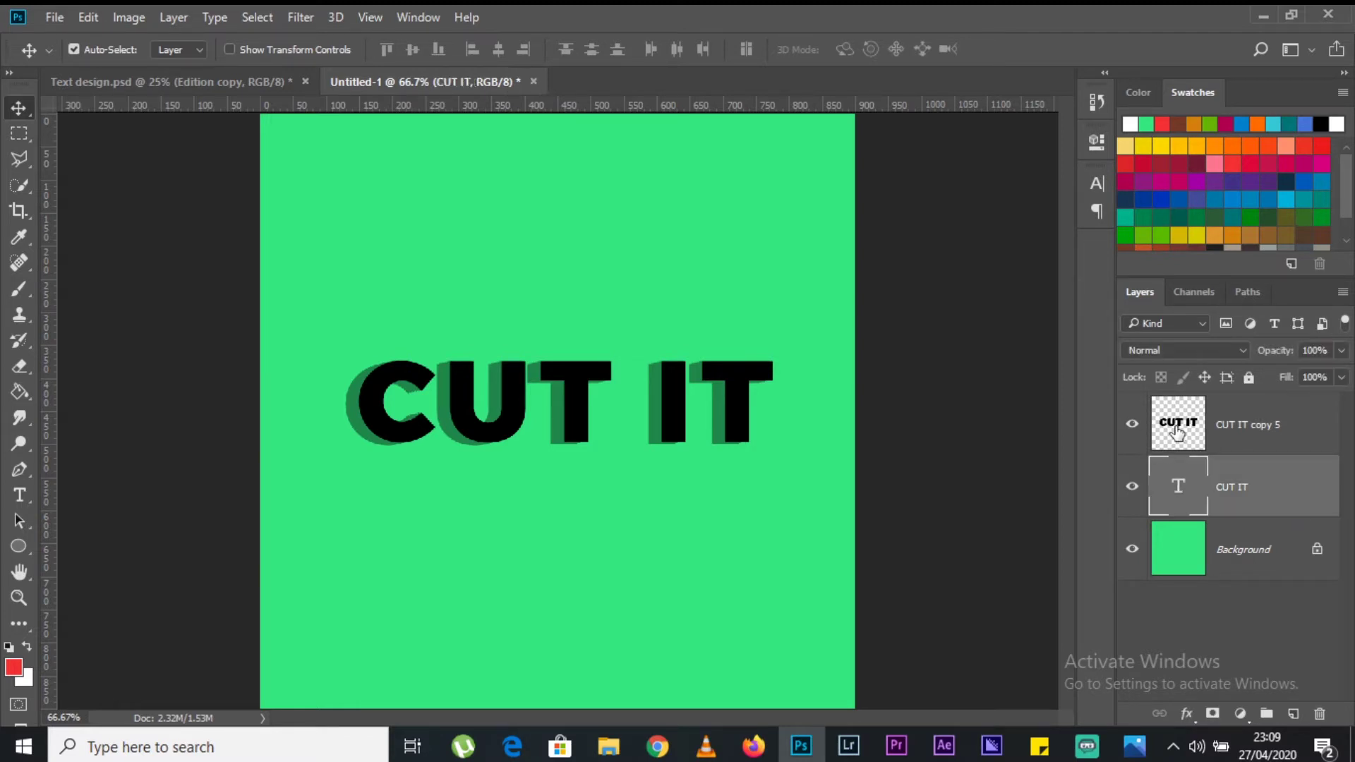
pyautogui.keyDown('shift'); pyautogui.click(1178, 432); pyautogui.keyUp('shift')
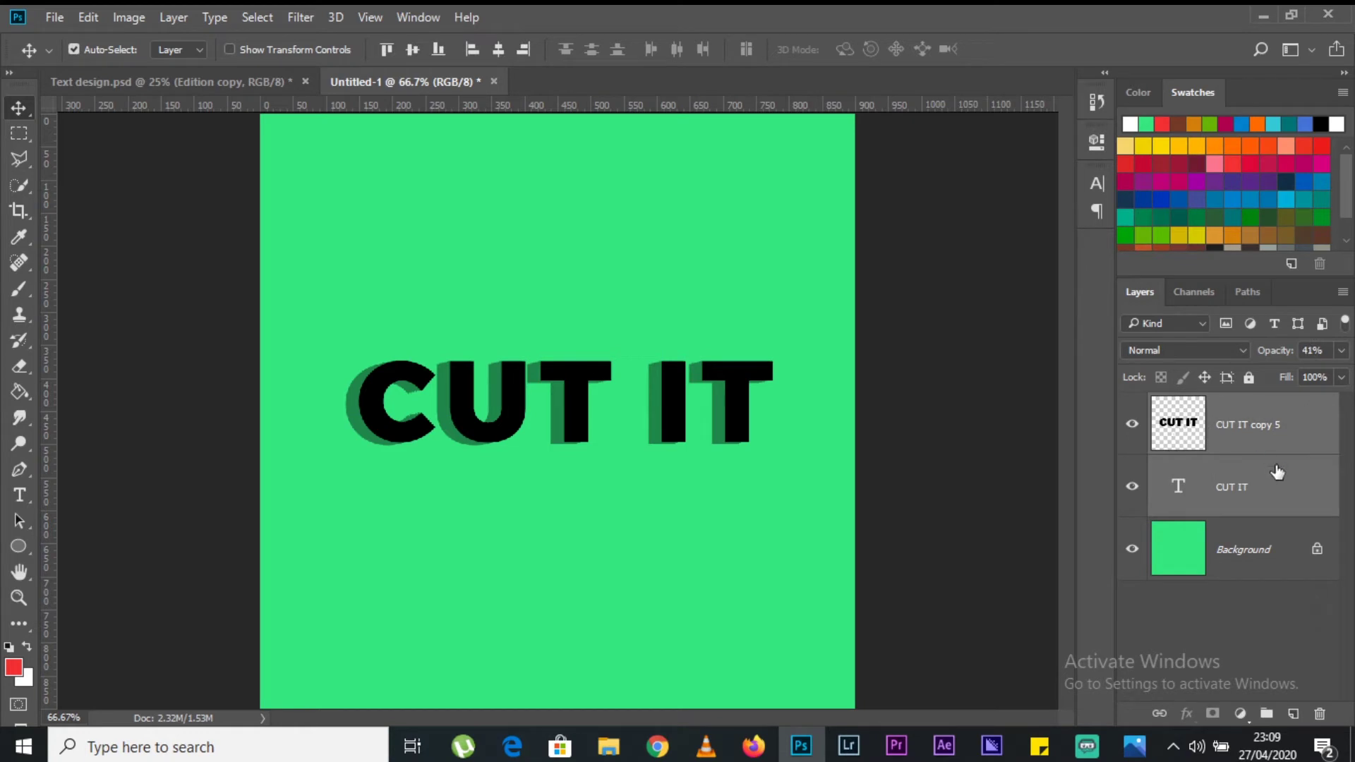
pyautogui.hotkey('ctrl', 'g')
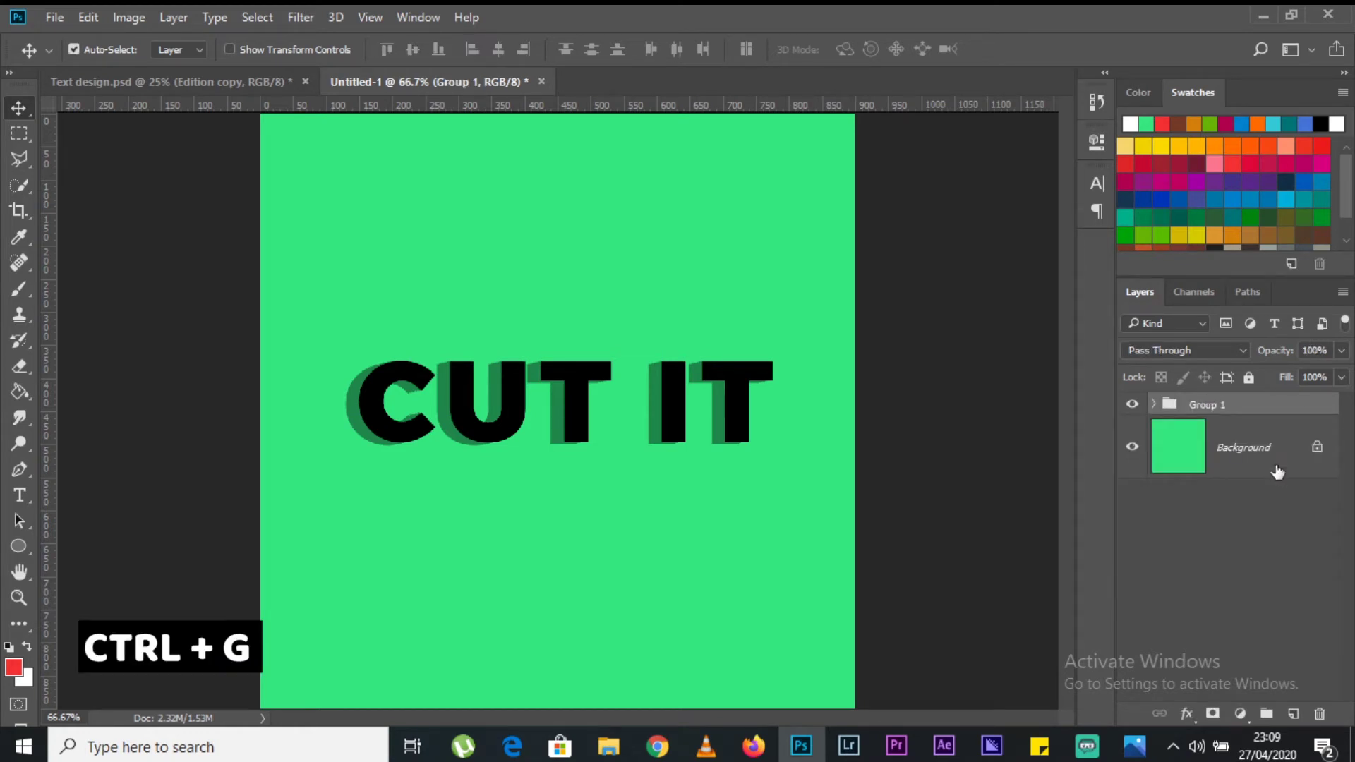
pyautogui.doubleClick(1217, 408)
pyautogui.write('MAin Text')
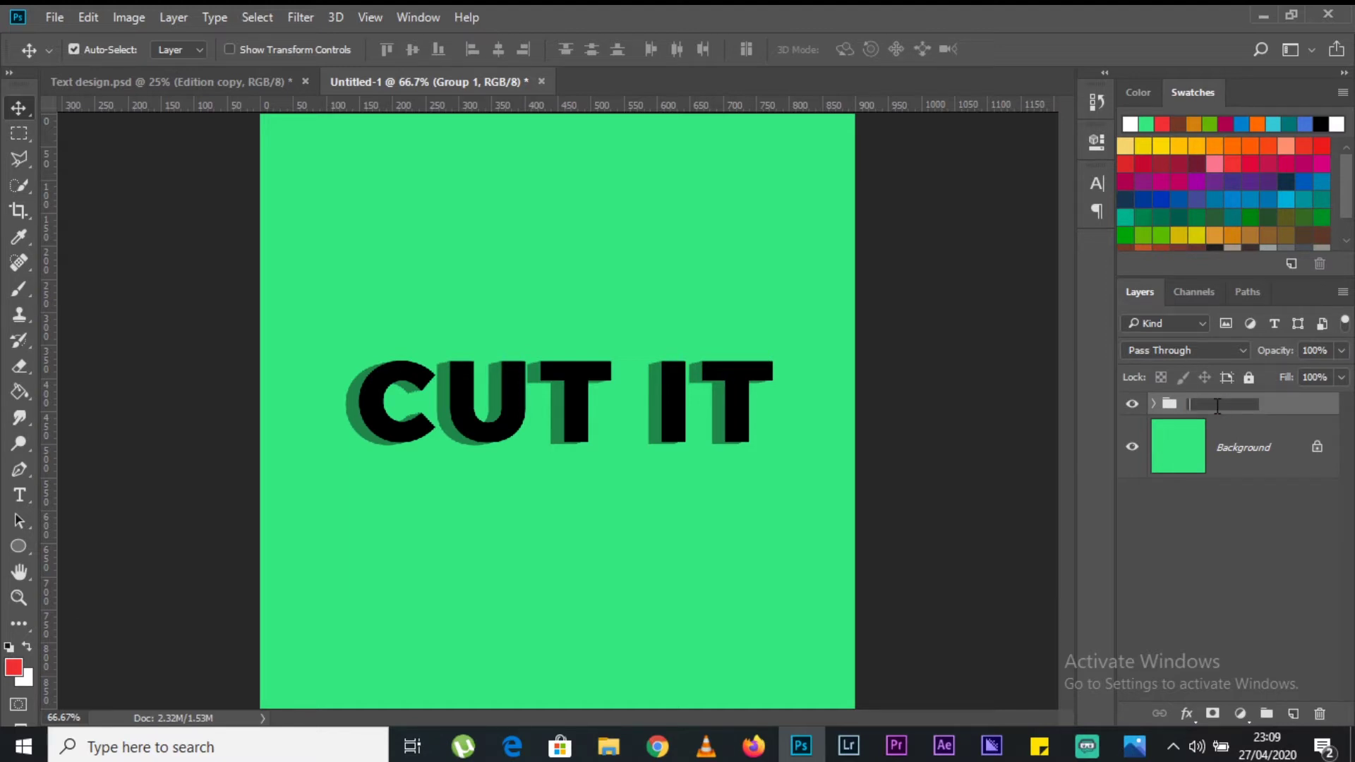
pyautogui.click(1247, 564)
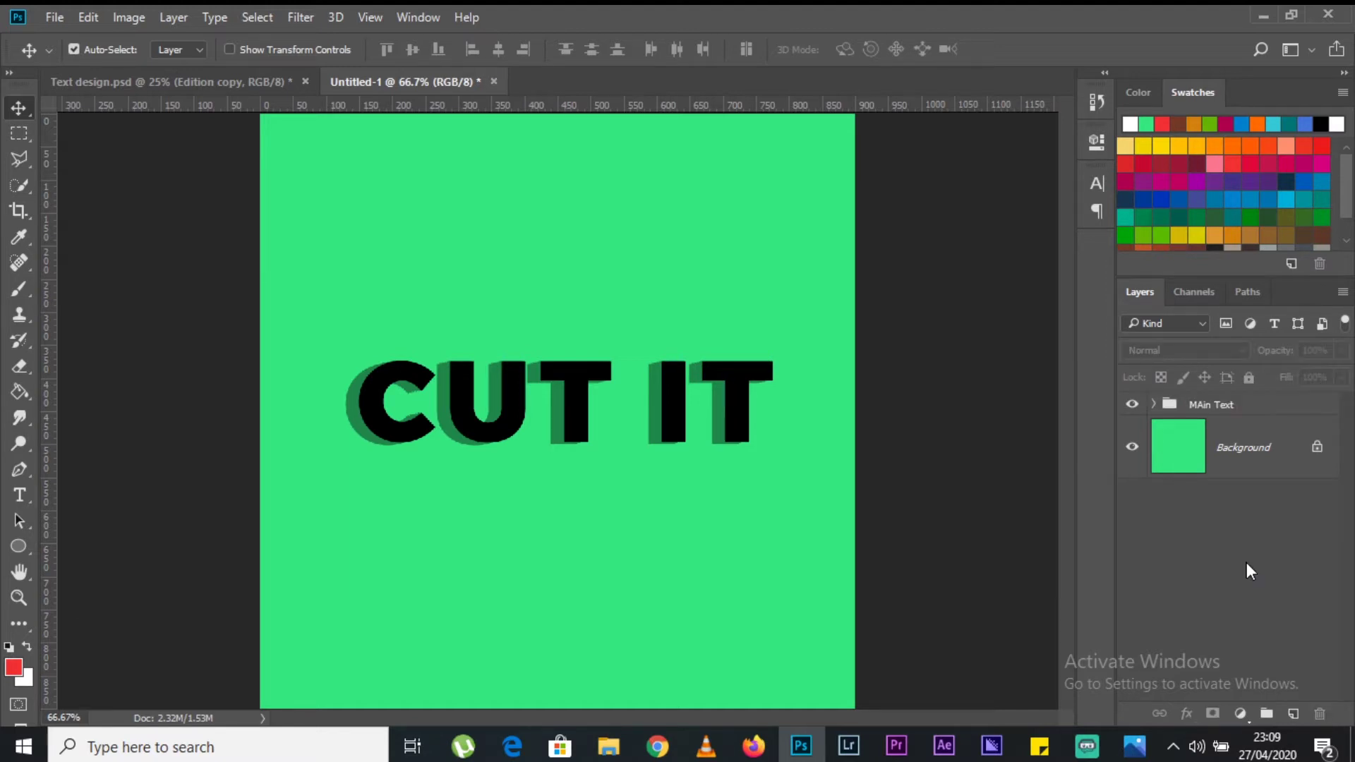
# Step: Duplicate the MAin Text group and hide the duplicate
pyautogui.click(1207, 408)
pyautogui.hotkey('ctrl', 'j')
pyautogui.click(1132, 404)
# Step: With the original MAin Text group active, draw a Polygonal Lasso selection around the upper lettering, its lower edge cutting diagonally up through CUT IT
pyautogui.press('l')
pyautogui.click(1213, 428)
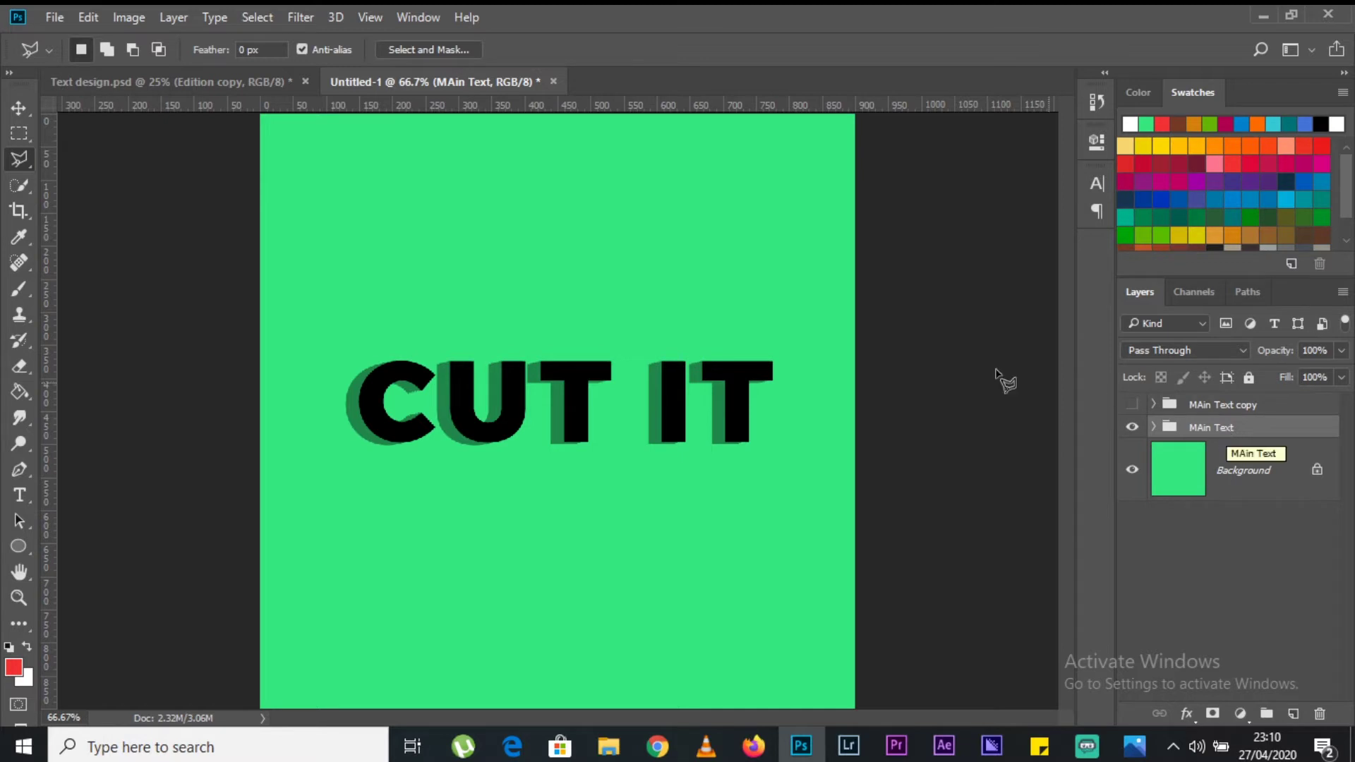
pyautogui.rightClick(19, 160)
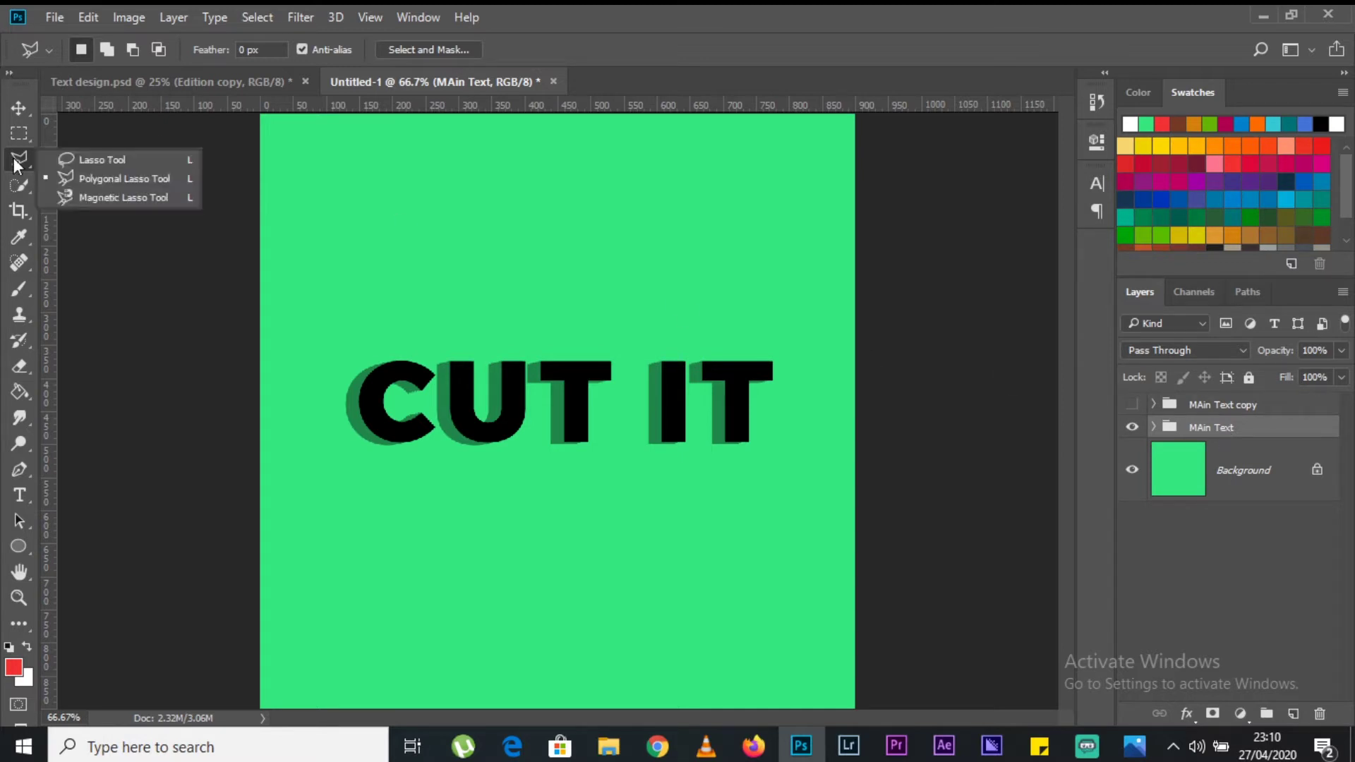
pyautogui.click(97, 183)
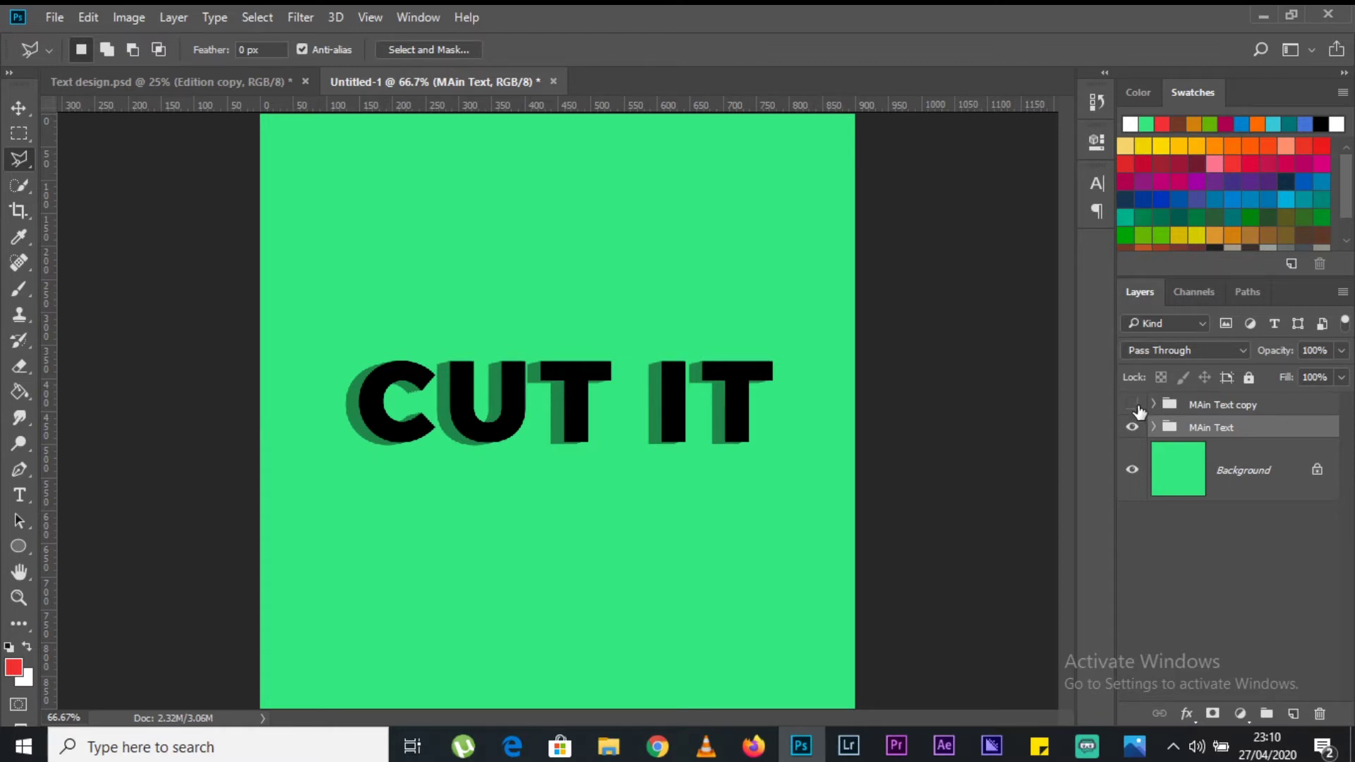
pyautogui.click(315, 463)
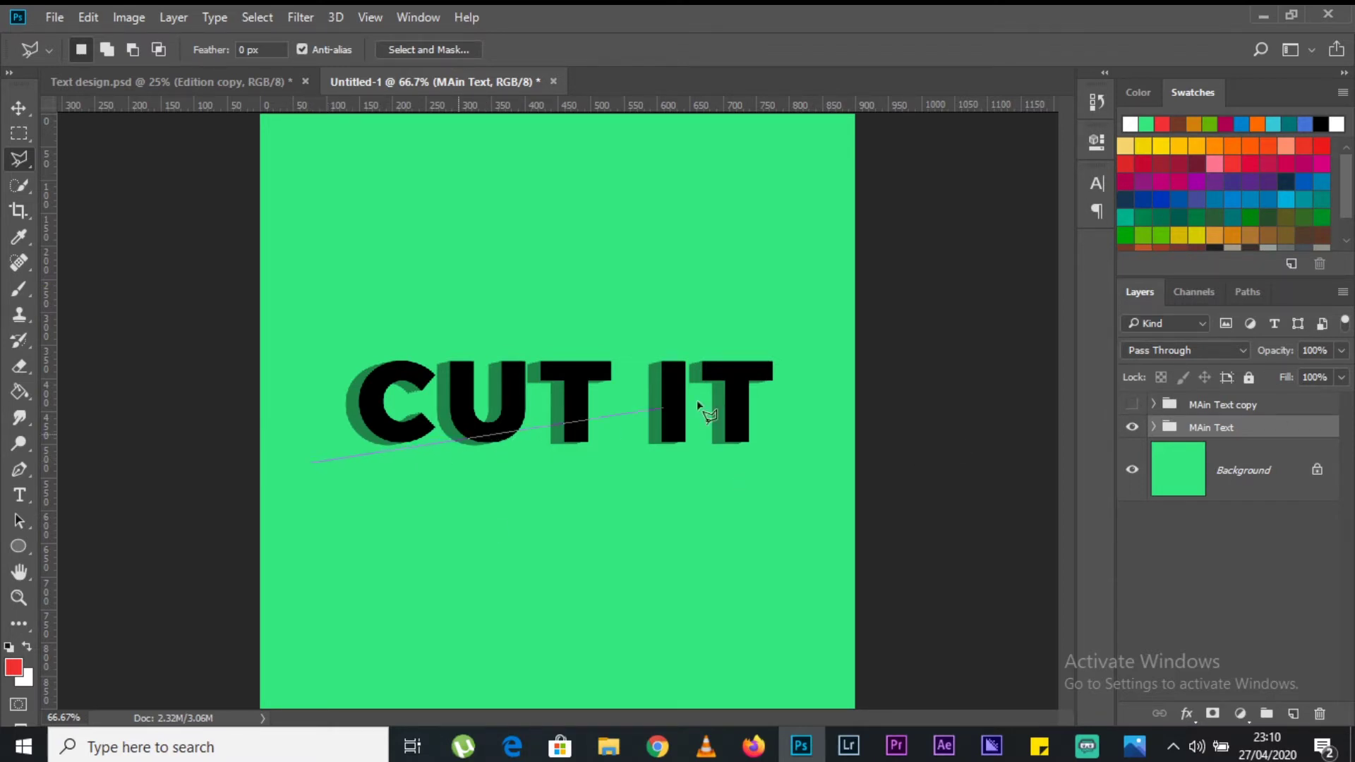
pyautogui.click(847, 347)
pyautogui.click(568, 245)
pyautogui.click(351, 266)
pyautogui.click(315, 460)
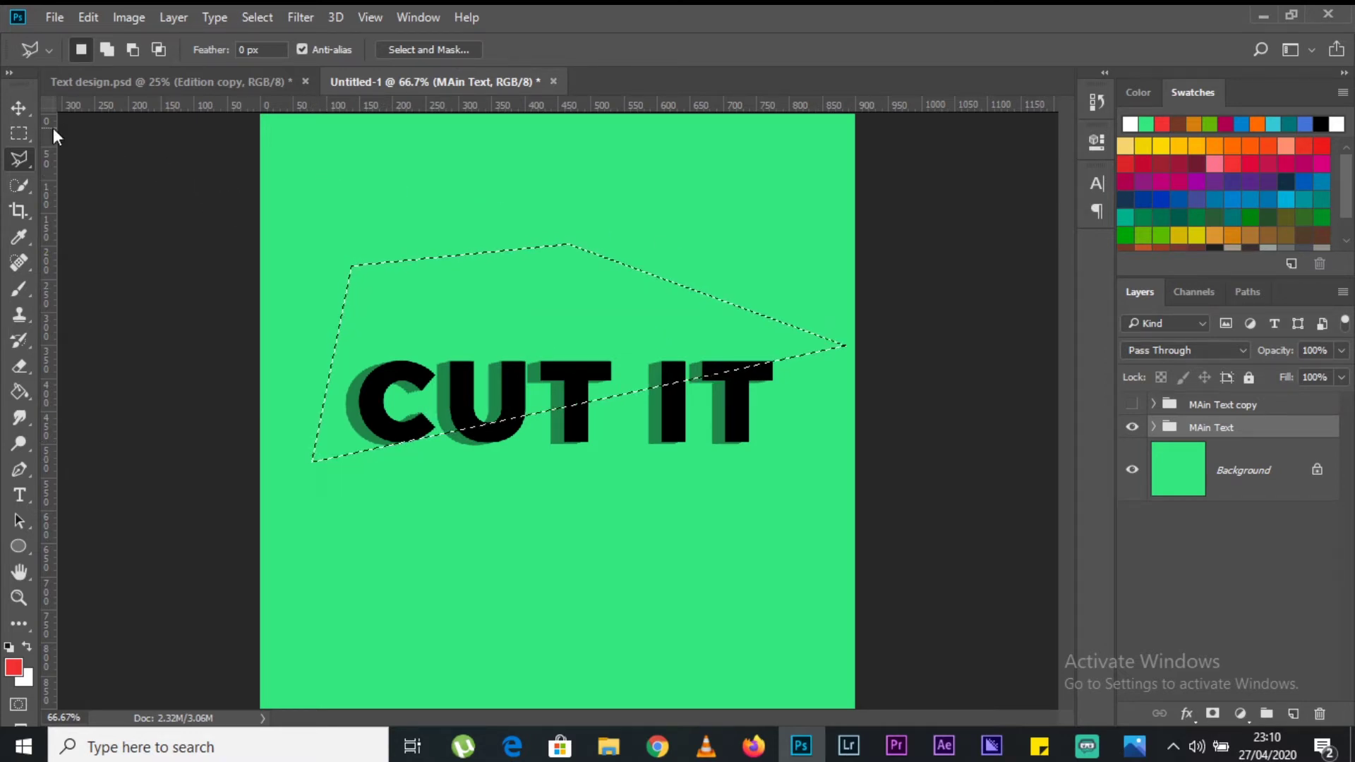
# Step: Add a layer mask to the MAin Text group that reveals only the selected upper part
pyautogui.click(20, 106)
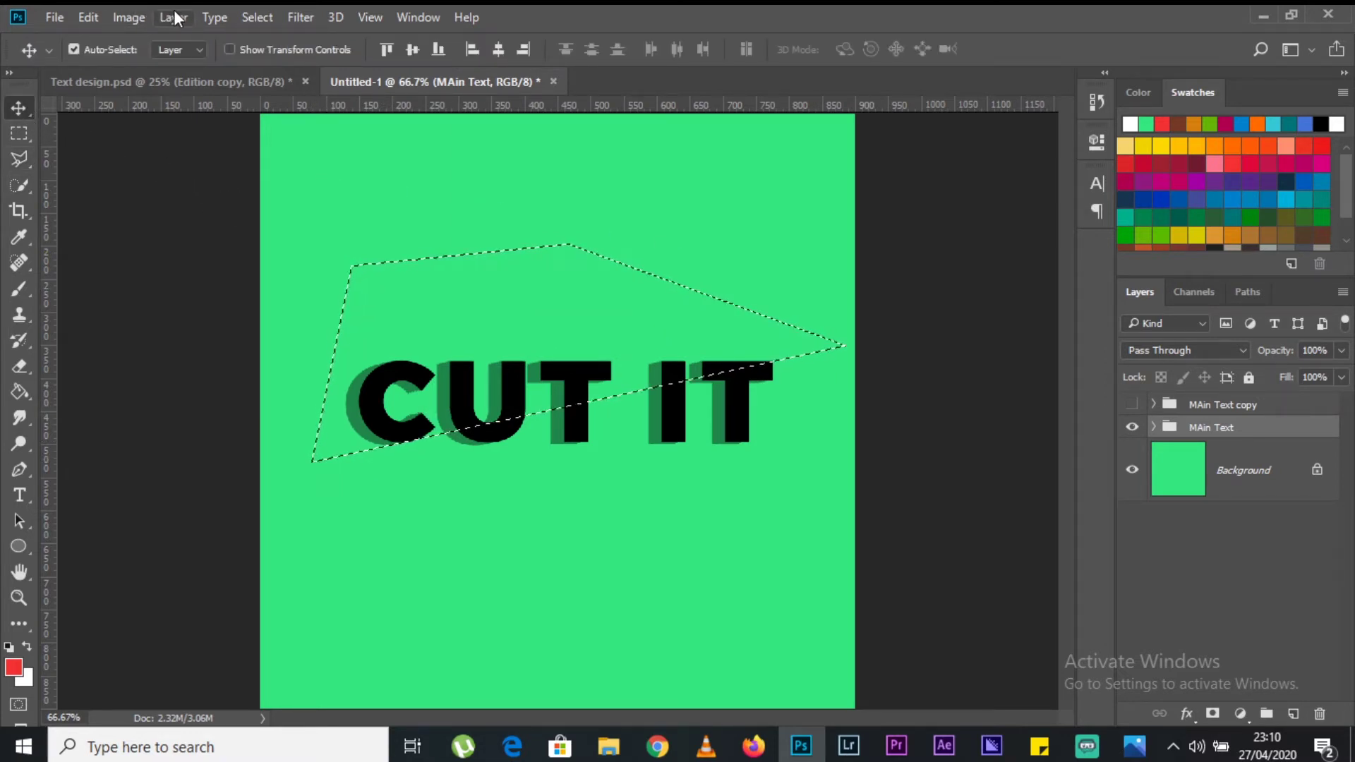
pyautogui.click(174, 17)
pyautogui.click(174, 16)
pyautogui.click(174, 17)
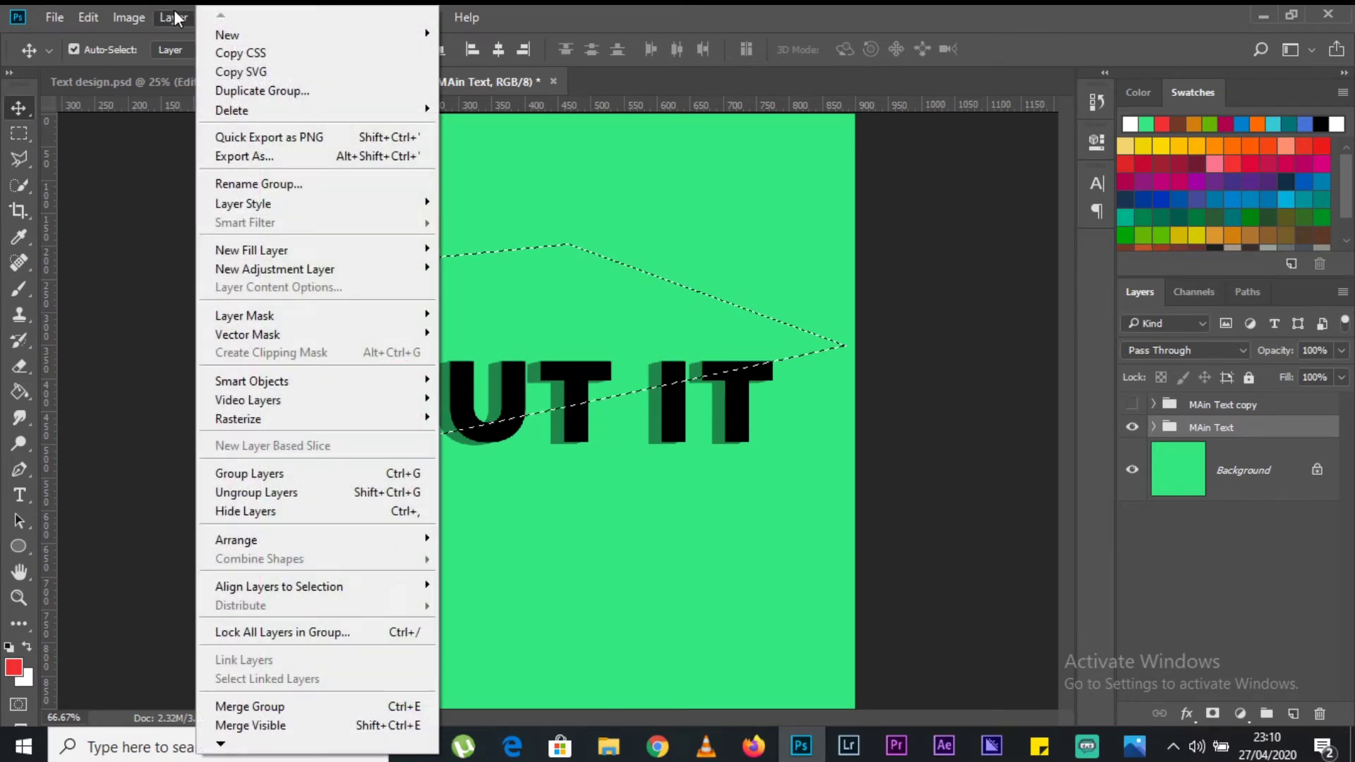
pyautogui.moveTo(324, 315)
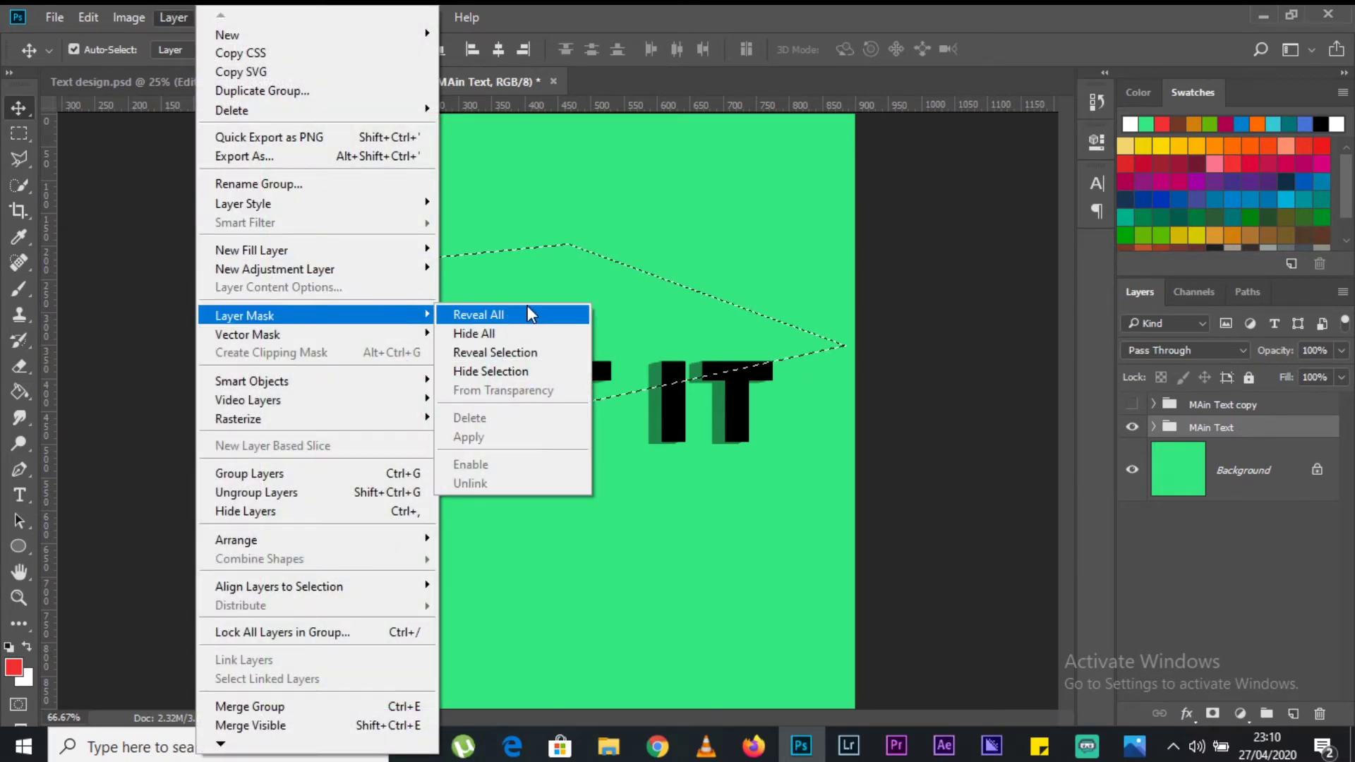
pyautogui.click(533, 353)
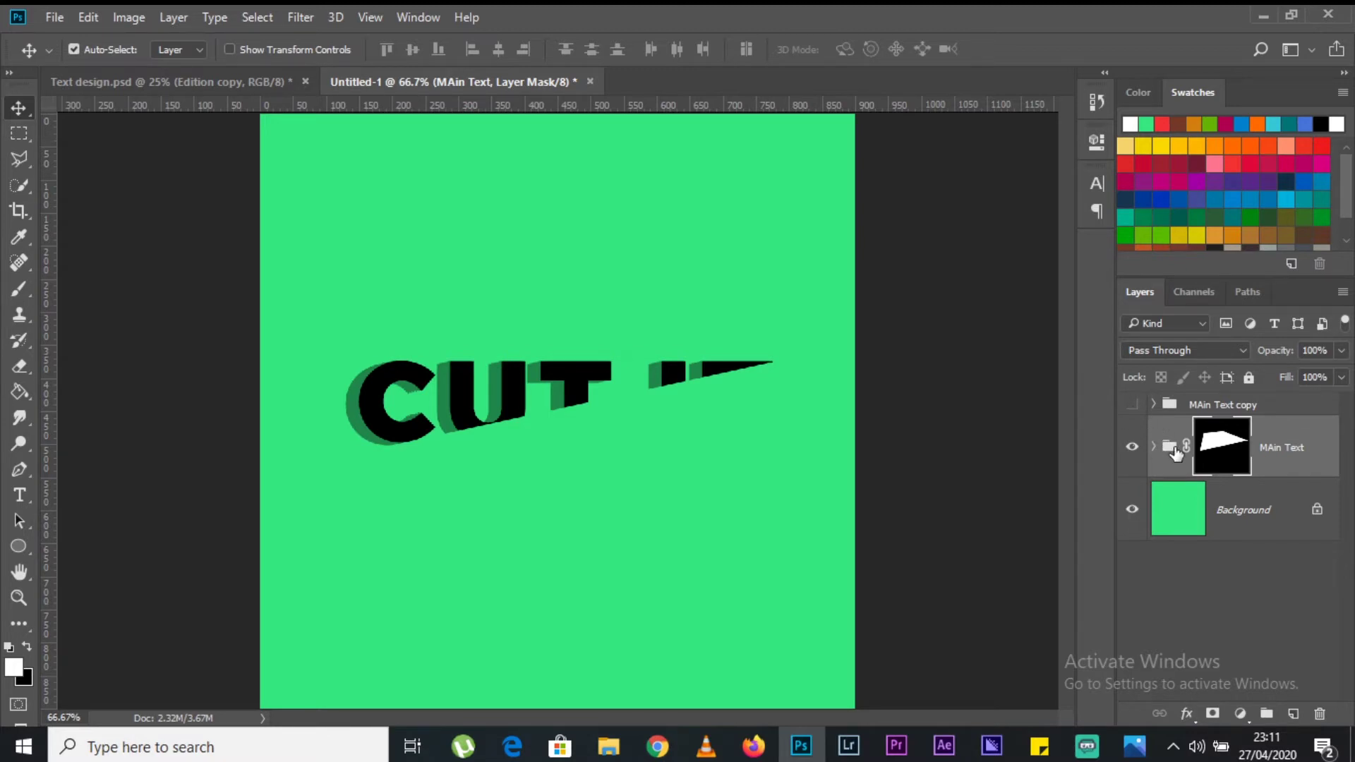
# Step: Show the MAin Text copy group, load the MAin Text mask as a selection, and add a mask to the copy hiding that selection
pyautogui.click(1131, 405)
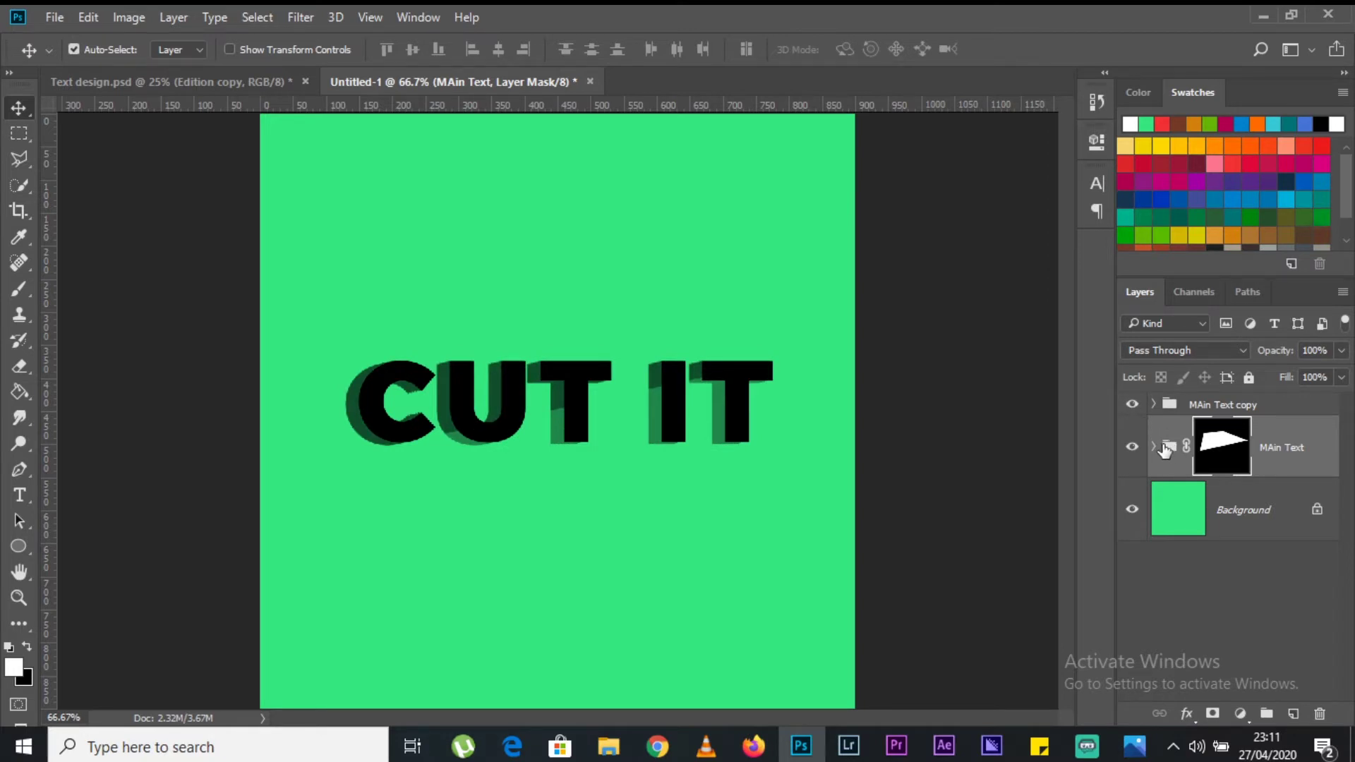
pyautogui.press('ctrl')
pyautogui.keyDown('ctrl'); pyautogui.click(1228, 442); pyautogui.keyUp('ctrl')
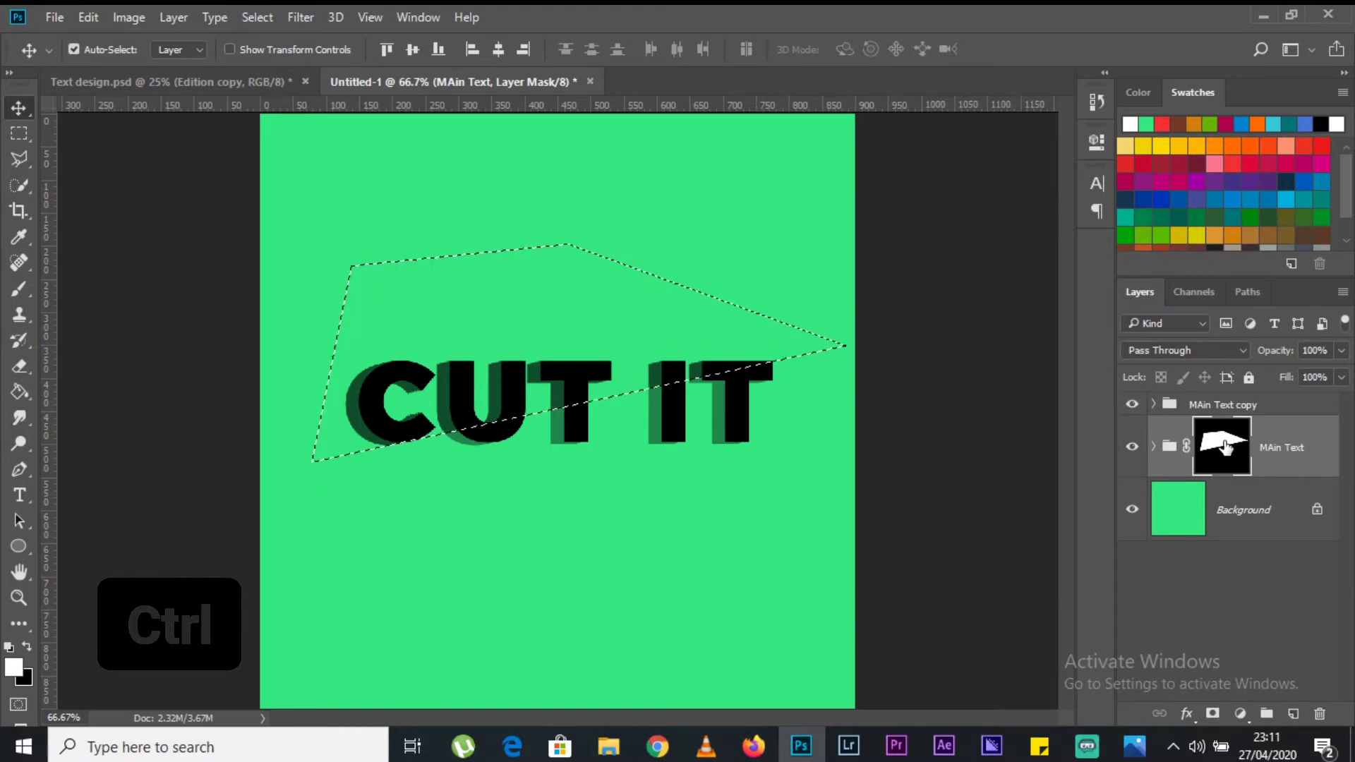
pyautogui.click(1213, 406)
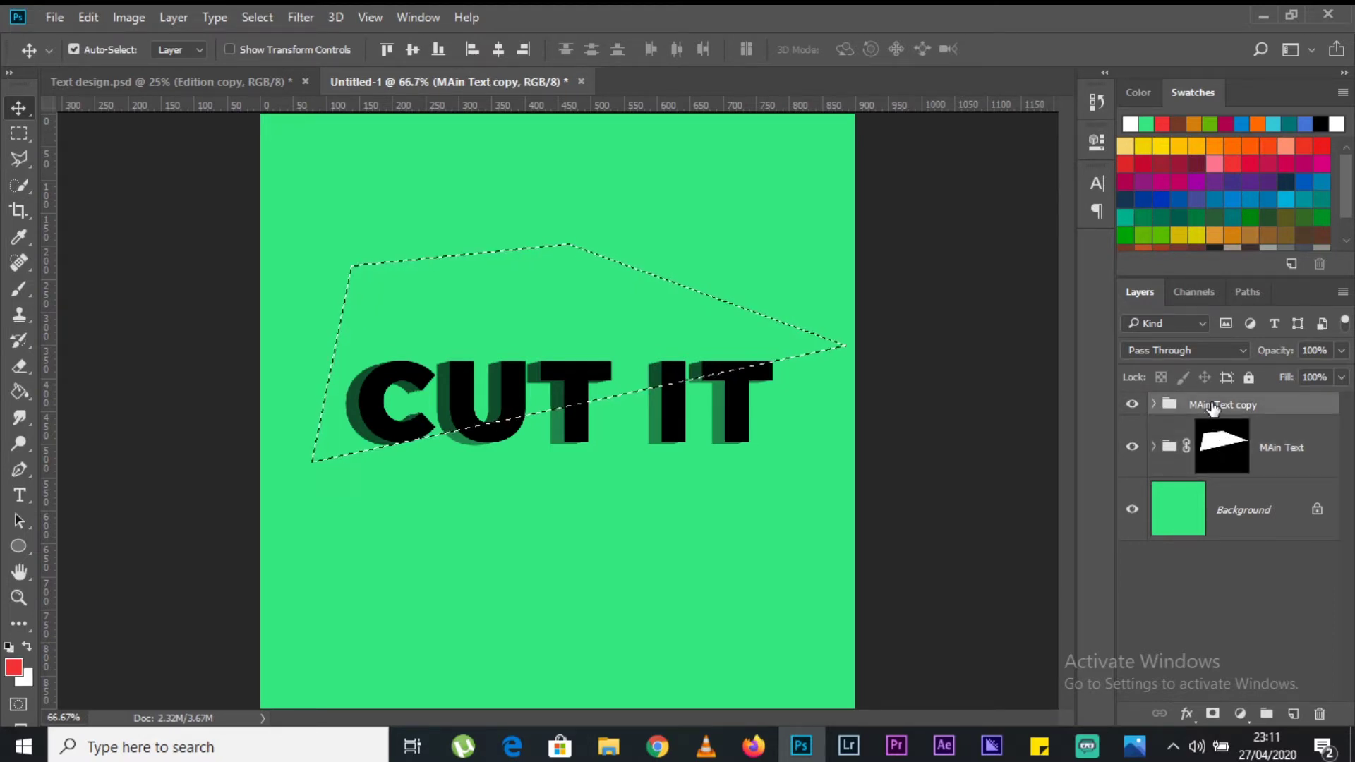
pyautogui.click(173, 17)
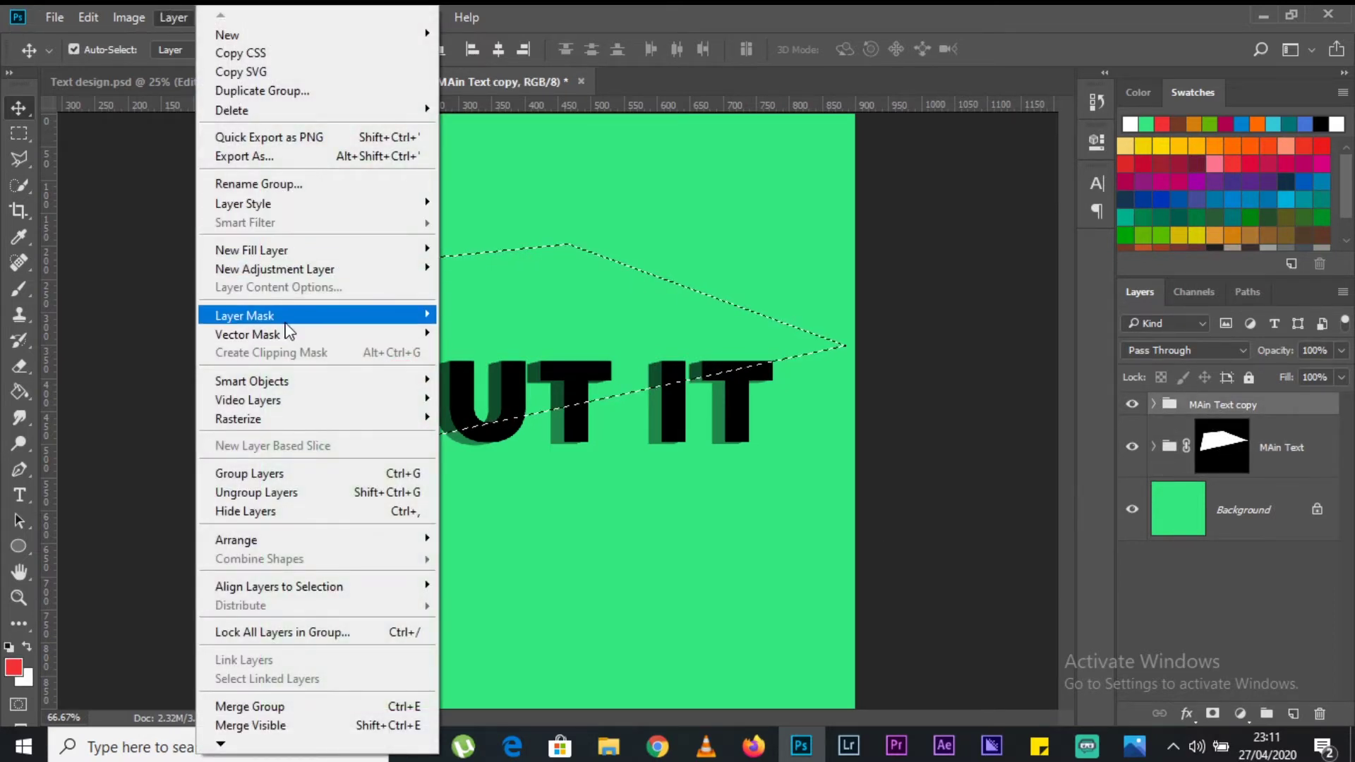
pyautogui.moveTo(285, 329)
pyautogui.click(515, 373)
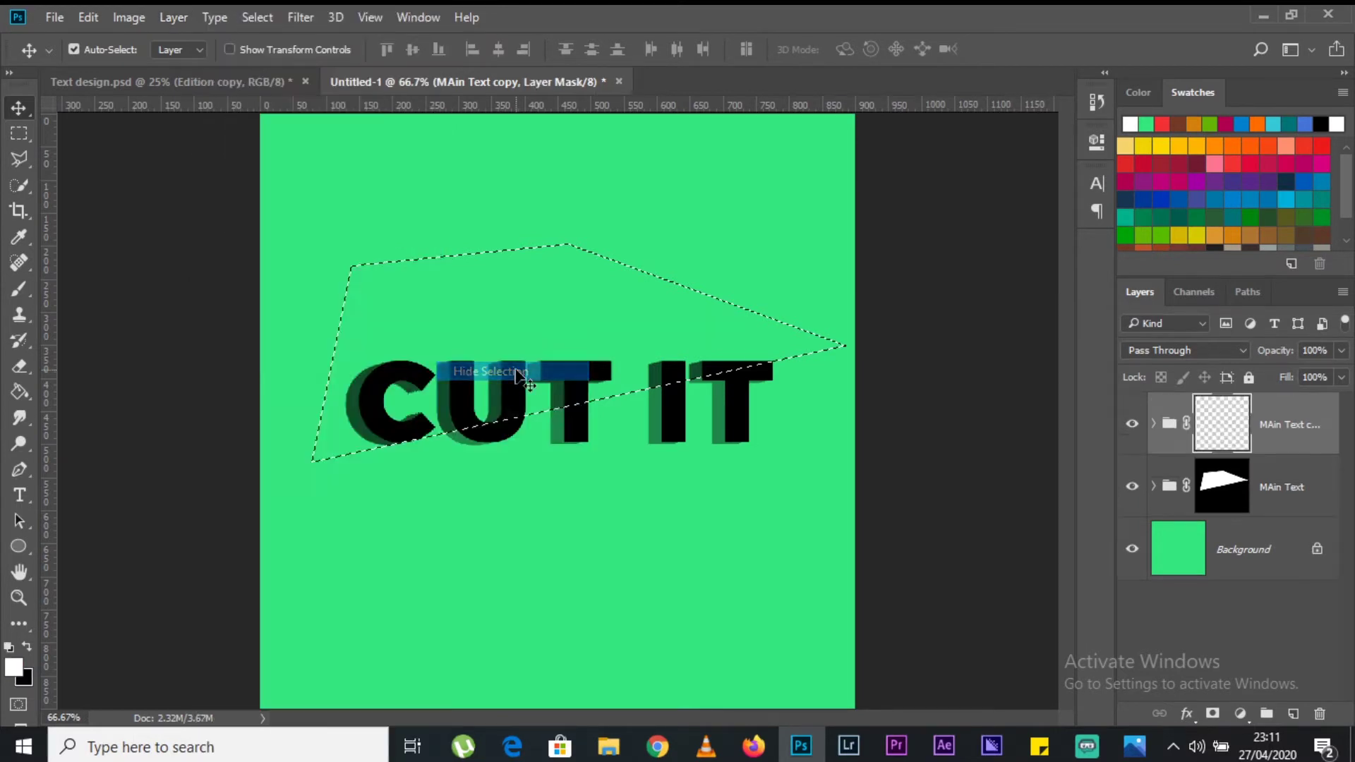
# Step: Temporarily hide the MAin Text group to check the lower slice in the copy, and show it again
pyautogui.click(1132, 490)
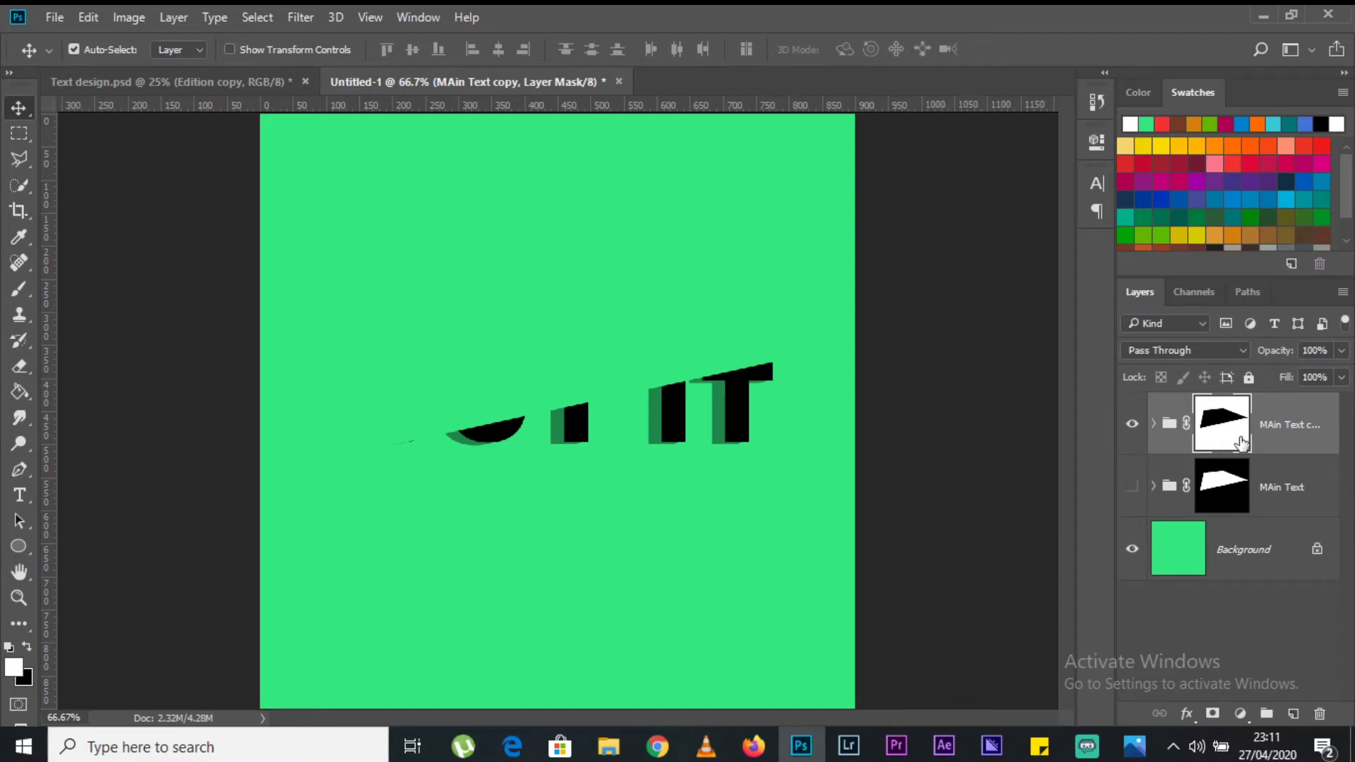
pyautogui.click(1133, 487)
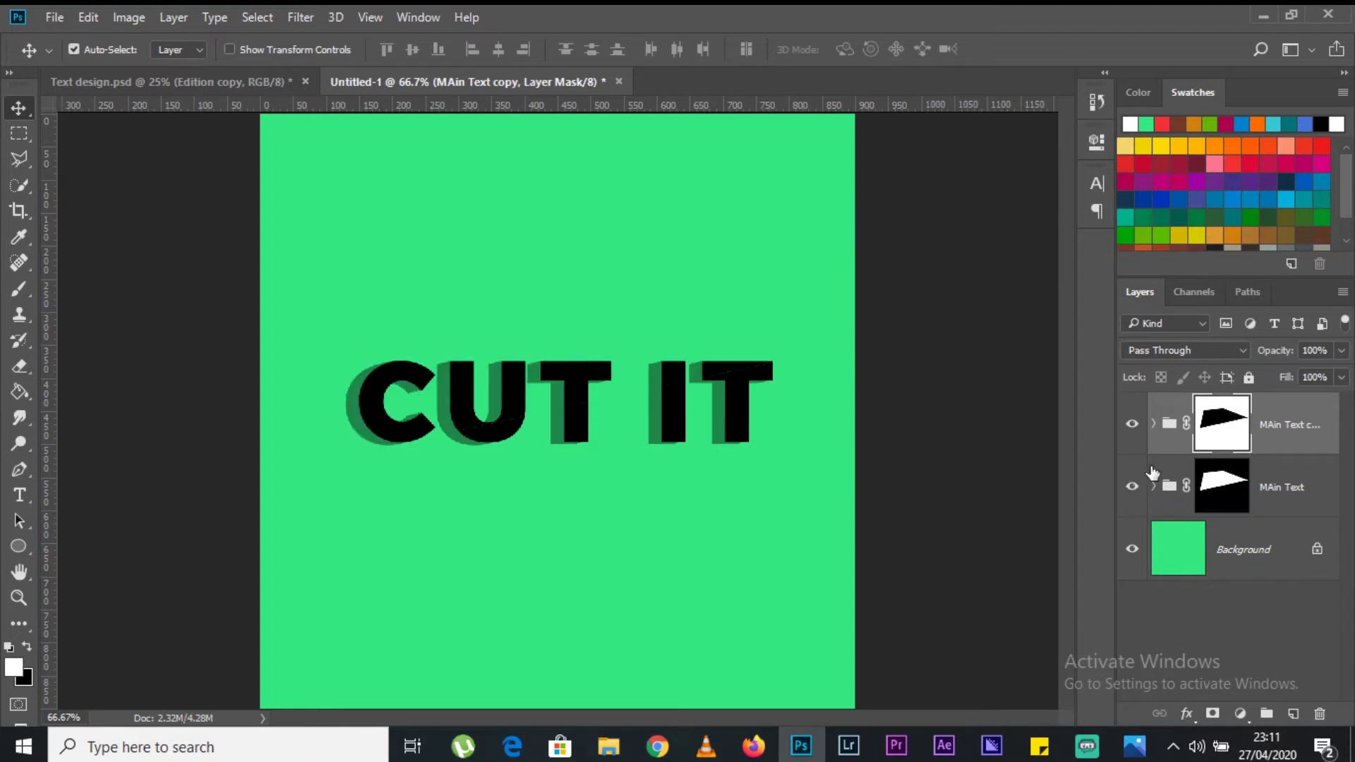
pyautogui.click(1230, 624)
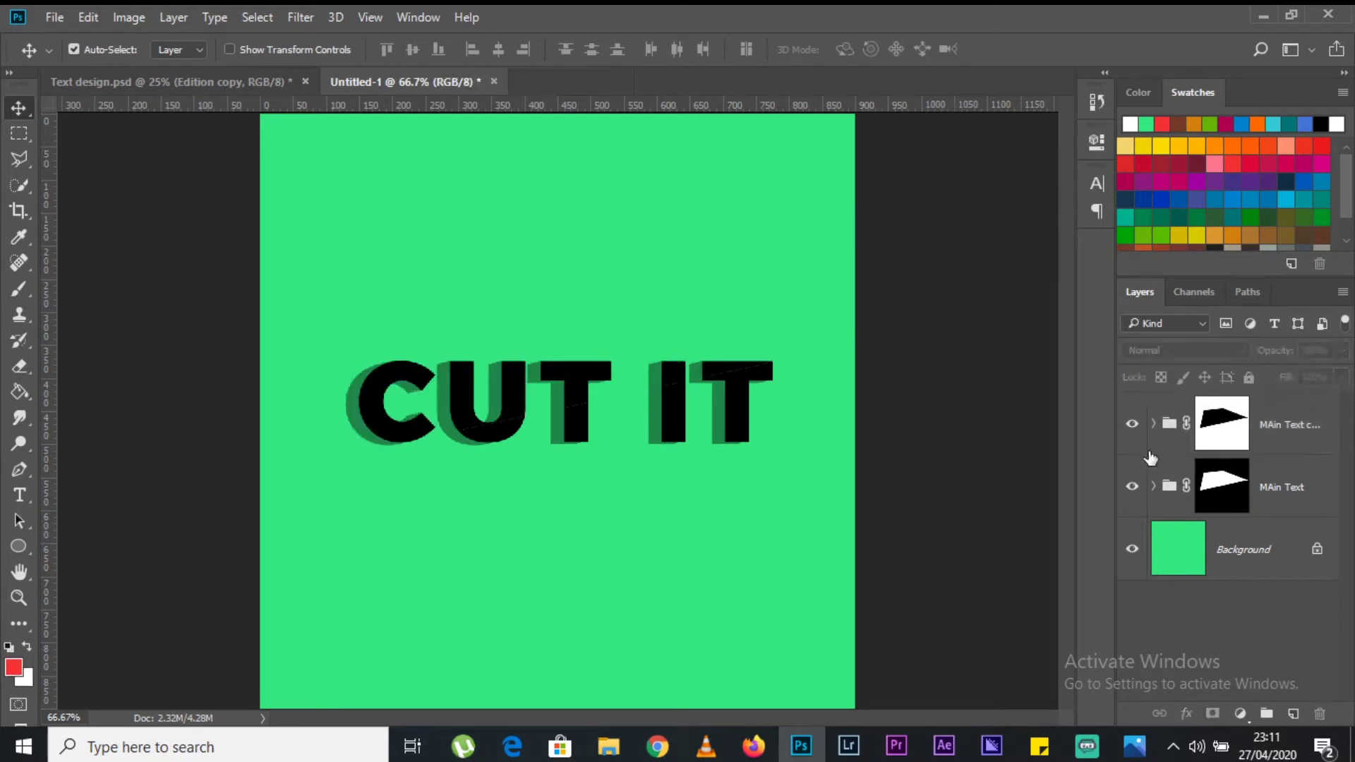
# Step: Nudge the MAin Text copy group several pixels down and slightly right to open a diagonal gap through the lettering
pyautogui.click(1174, 415)
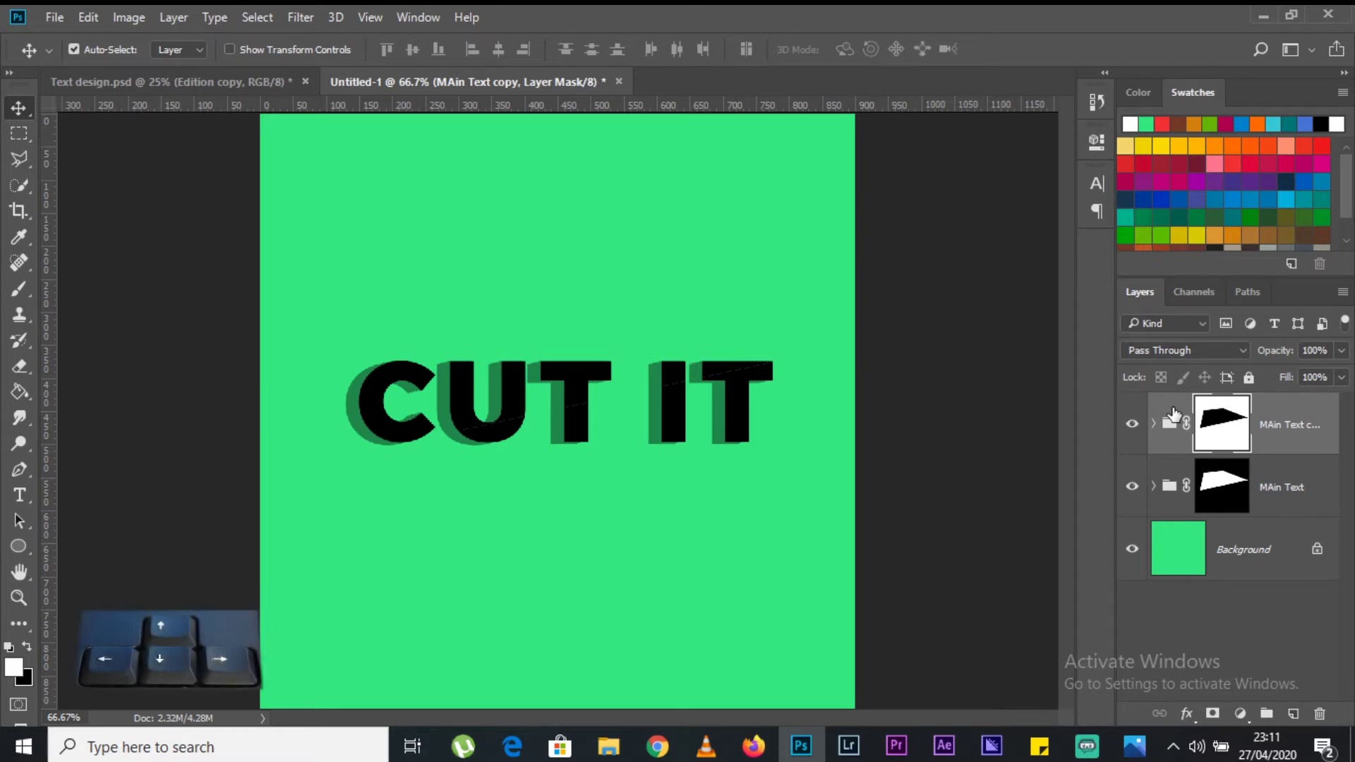
pyautogui.press('Down')
pyautogui.press('Down')
pyautogui.press('Down')
pyautogui.press('Down')
pyautogui.press('Down')
pyautogui.press('Down')
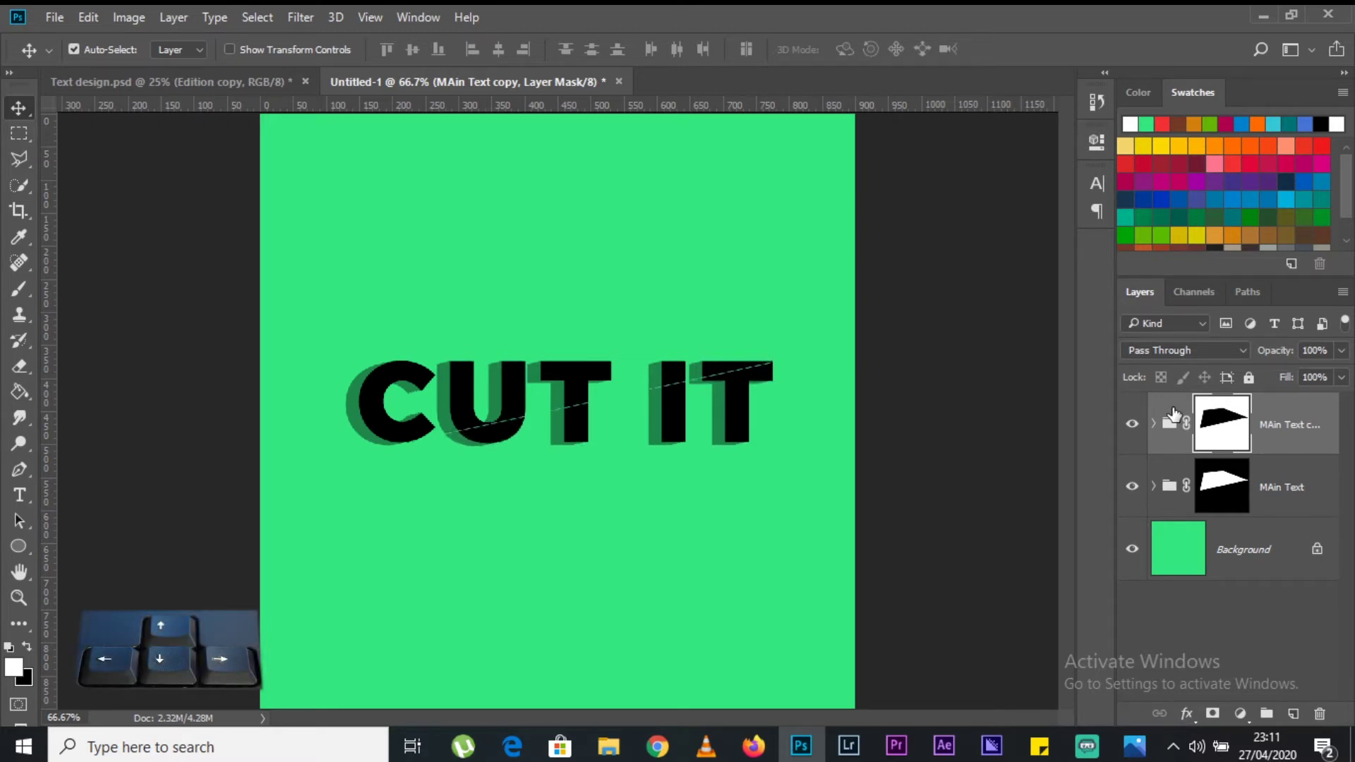
pyautogui.press('Down')
pyautogui.press('Down')
pyautogui.press('Down')
pyautogui.press('Down')
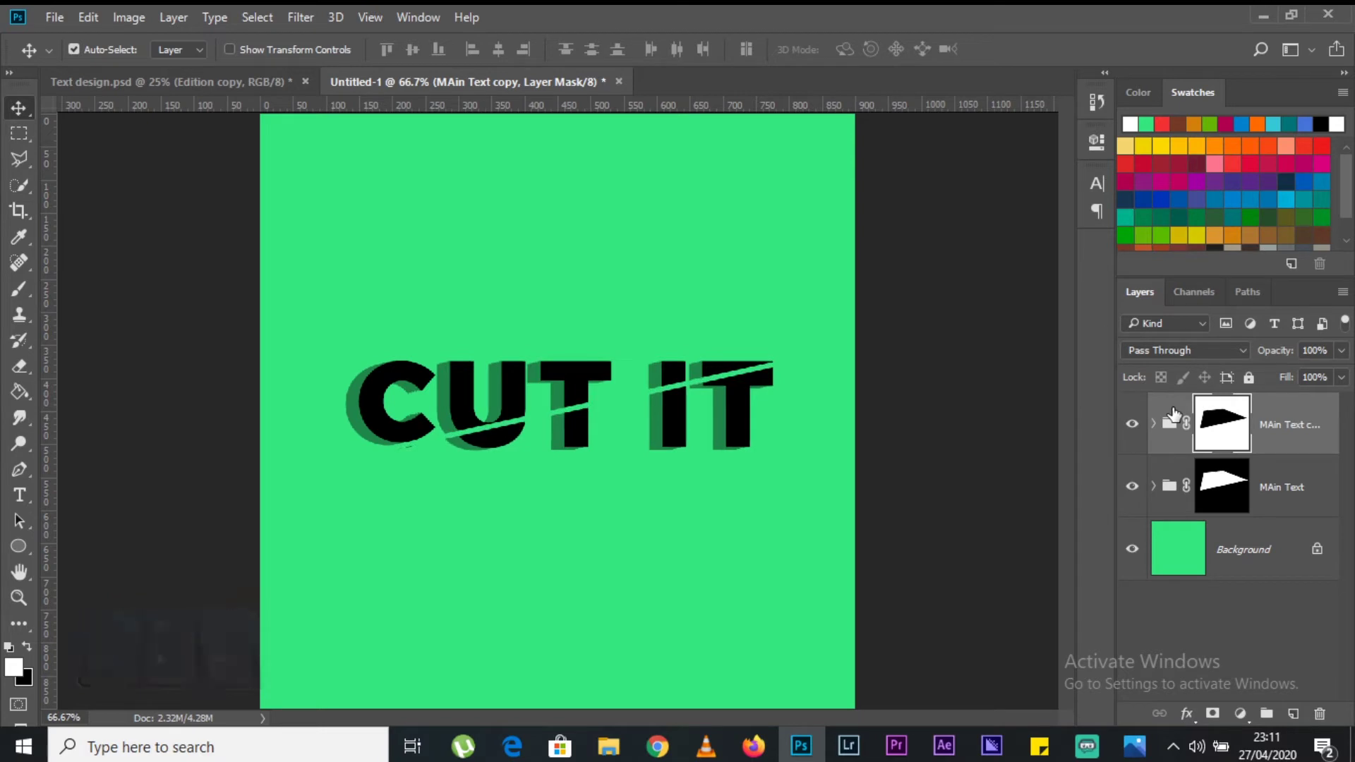
pyautogui.press('Up')
pyautogui.press('Right')
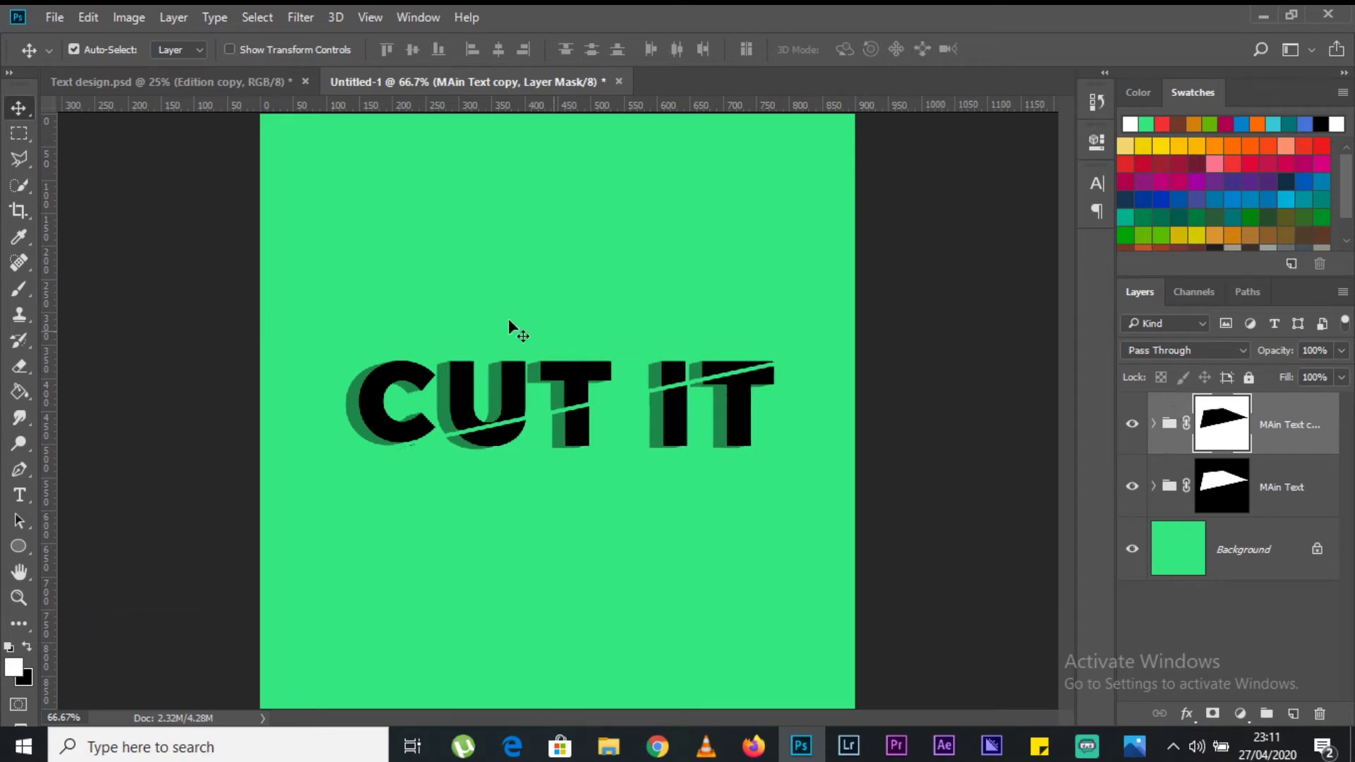
pyautogui.click(1257, 608)
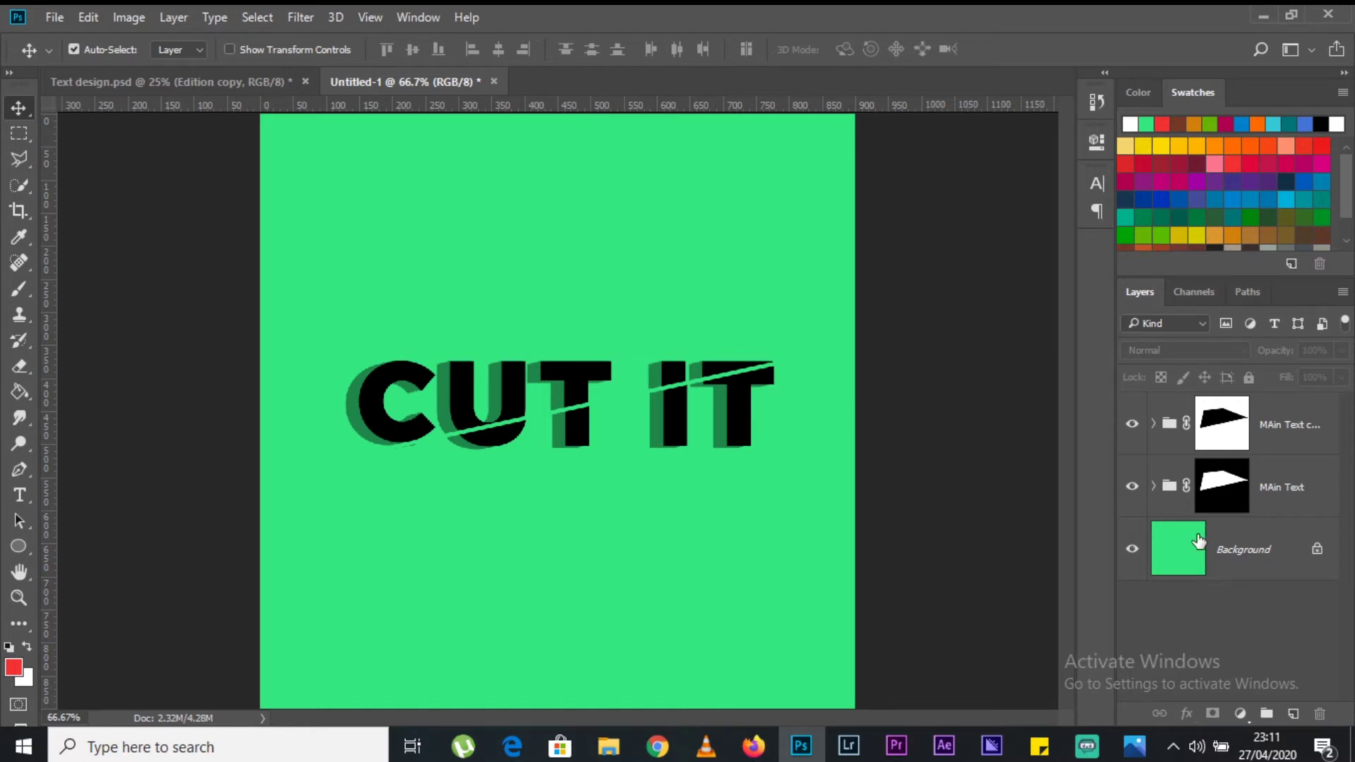
# Step: Add a black Montserrat Extra Bold text line reading "Spa & Massage" below the CUT IT lettering
pyautogui.click(19, 494)
pyautogui.click(415, 511)
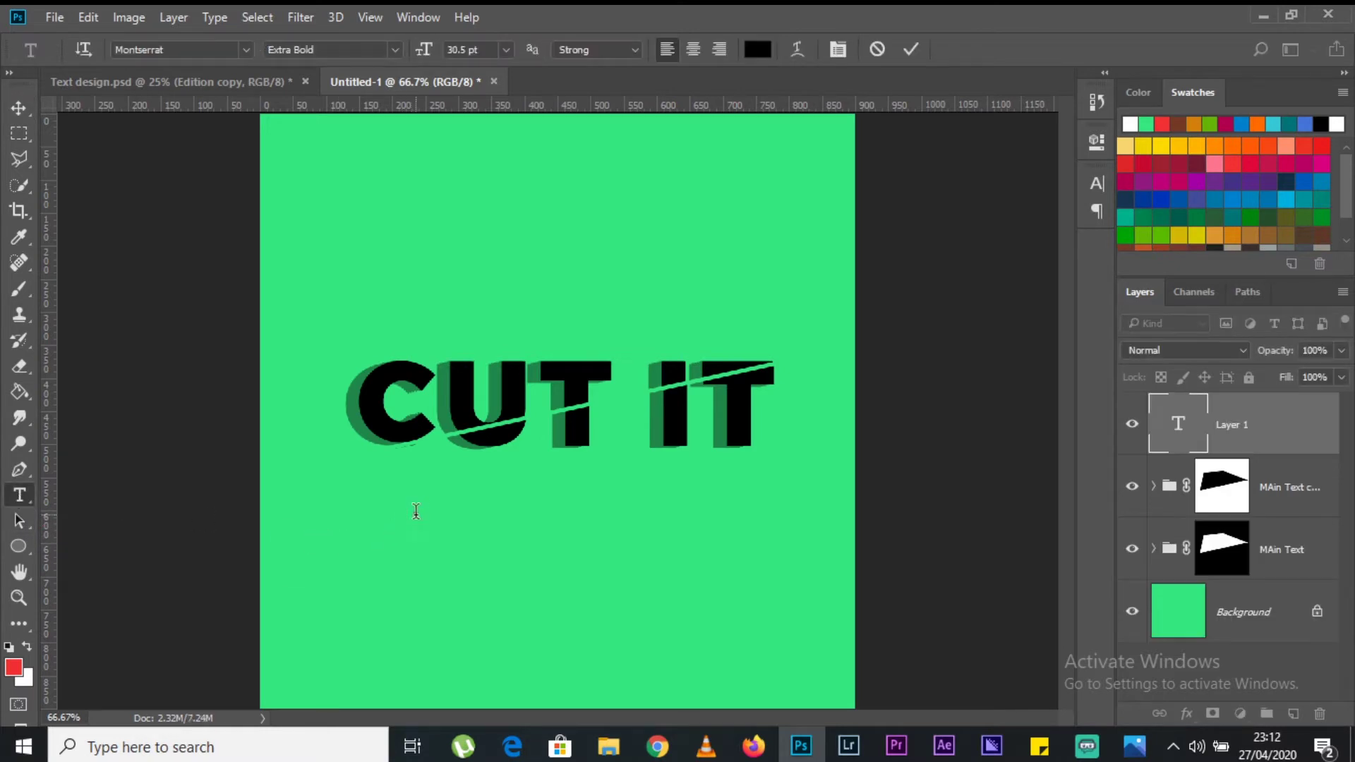
pyautogui.write('S')
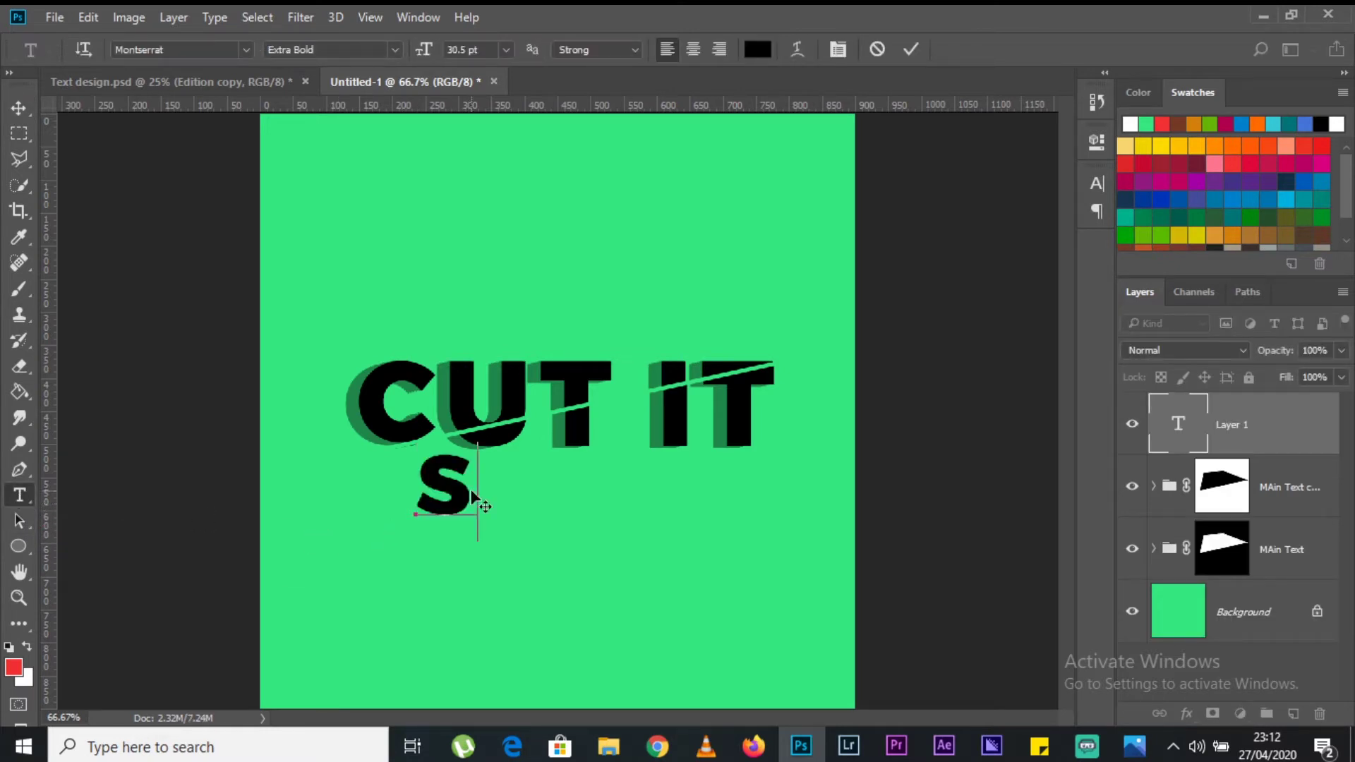
pyautogui.write('pa & Ma')
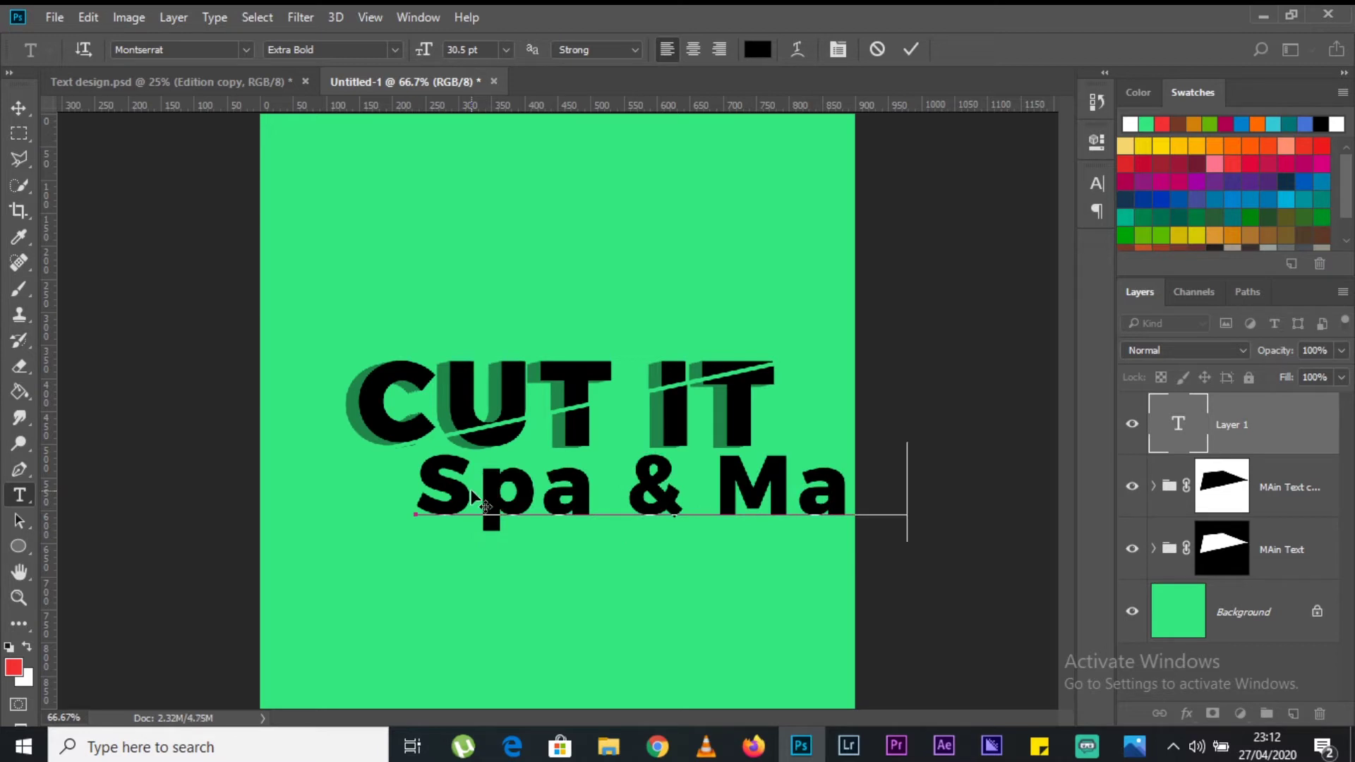
# Step: Move the Spa & Massage line beneath CUT IT and scale it down to fit within the canvas
pyautogui.click(19, 108)
pyautogui.moveTo(665, 475); pyautogui.dragTo(502, 525)
pyautogui.hotkey('ctrl', 't')
pyautogui.moveTo(968, 493); pyautogui.dragTo(722, 527)
pyautogui.moveTo(626, 538); pyautogui.dragTo(707, 511)
pyautogui.click(19, 108)
pyautogui.click(616, 299)
# Step: Change the Spa & Massage text's font to delightful script and its colour to white
pyautogui.click(1097, 142)
pyautogui.click(869, 263)
pyautogui.write('deligh')
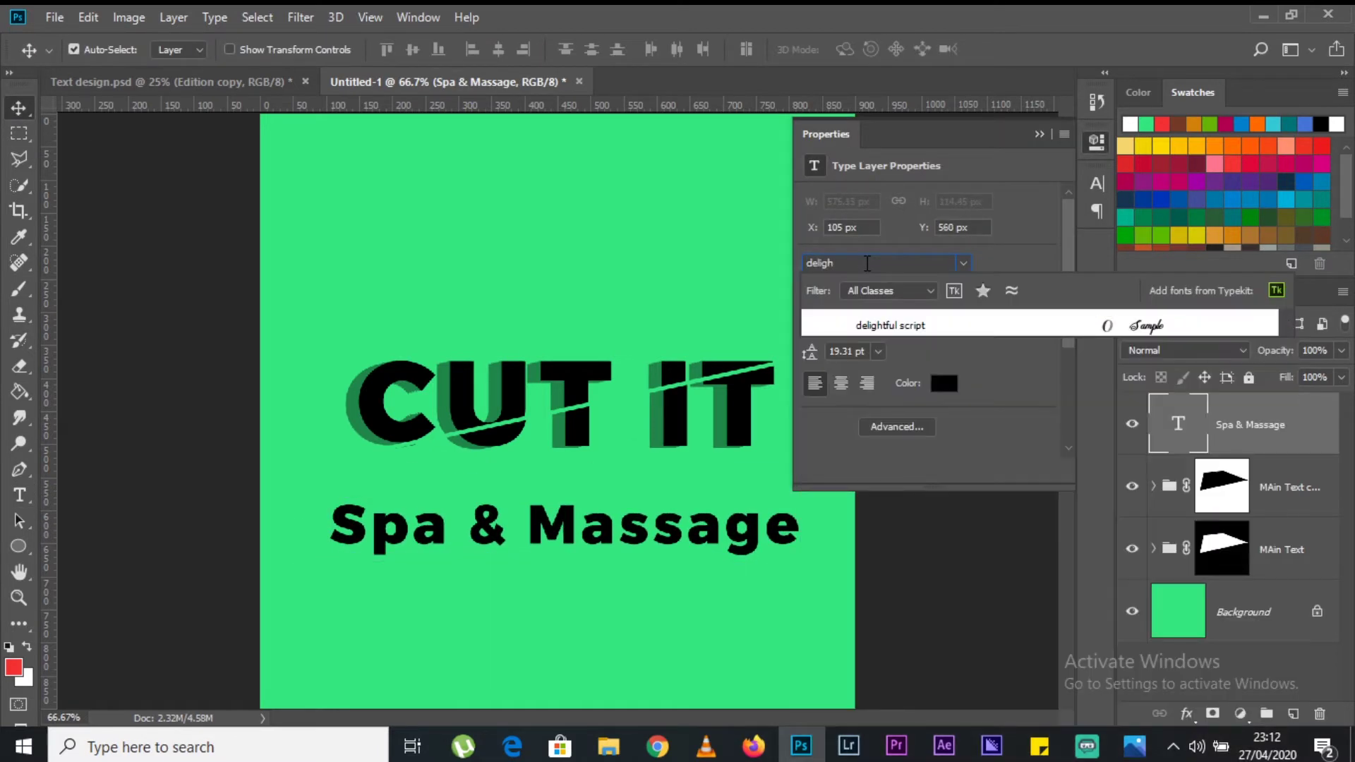
pyautogui.click(907, 323)
pyautogui.click(944, 383)
pyautogui.moveTo(823, 422); pyautogui.dragTo(792, 398)
pyautogui.click(1247, 390)
pyautogui.moveTo(912, 326); pyautogui.dragTo(905, 328)
# Step: Shrink the white Spa & Massage script text and place it centred closely under the CUT IT lettering
pyautogui.hotkey('ctrl', 't')
pyautogui.moveTo(538, 507); pyautogui.dragTo(597, 515)
pyautogui.press('Return')
# Step: Duplicate the Spa & Massage text, rotate the copy 90°, enlarge it to about 151% and place it along the canvas's right edge
pyautogui.hotkey('ctrl', 'j')
pyautogui.moveTo(719, 466); pyautogui.dragTo(802, 378)
pyautogui.hotkey('ctrl', 't')
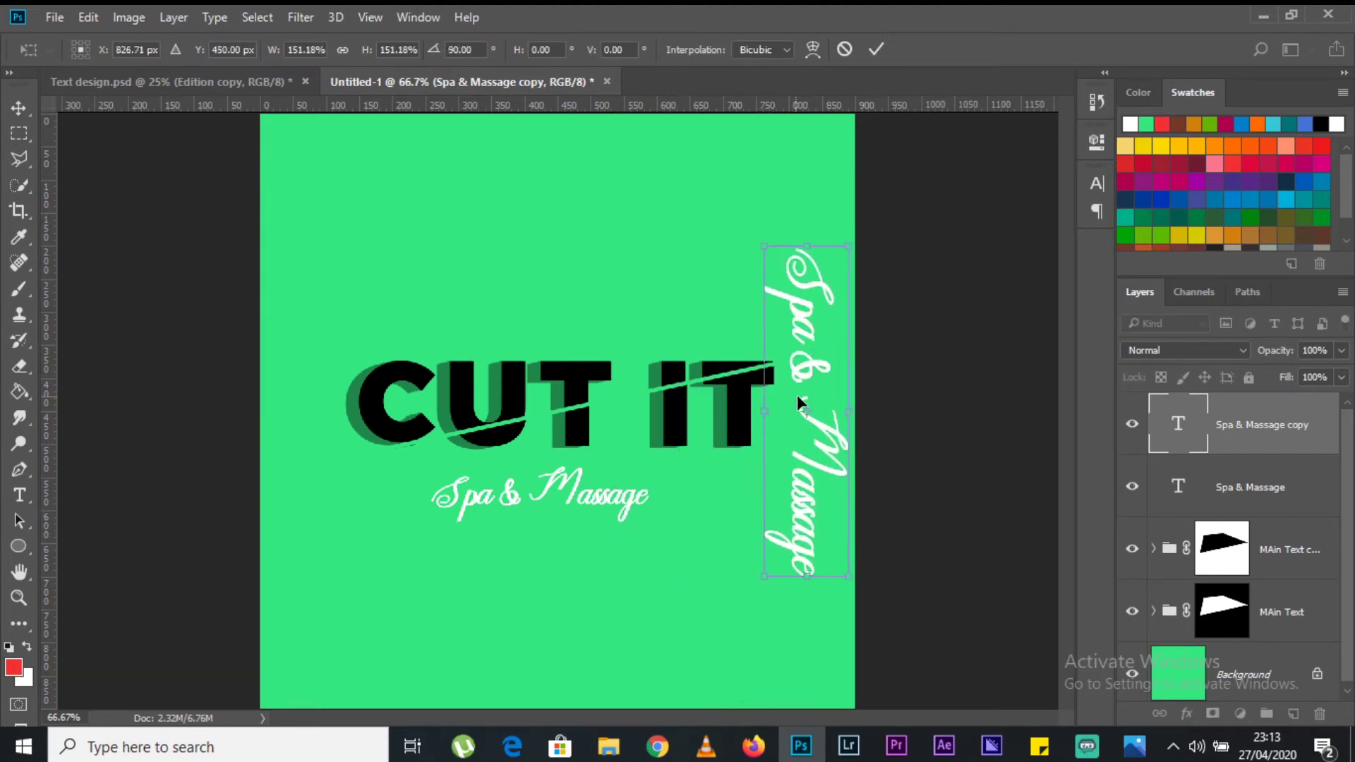
pyautogui.press('Return')
# Step: Lower the opacity of the vertical Spa & Massage copy so it looks faded against the background
pyautogui.press('6')
pyautogui.press('3')
pyautogui.hotkey('shift', '4')
pyautogui.hotkey('shift', '9')
# Step: Set the opacity of the original horizontal Spa & Massage text layer to 84%
pyautogui.click(593, 503)
pyautogui.hotkey('ctrl', 't')
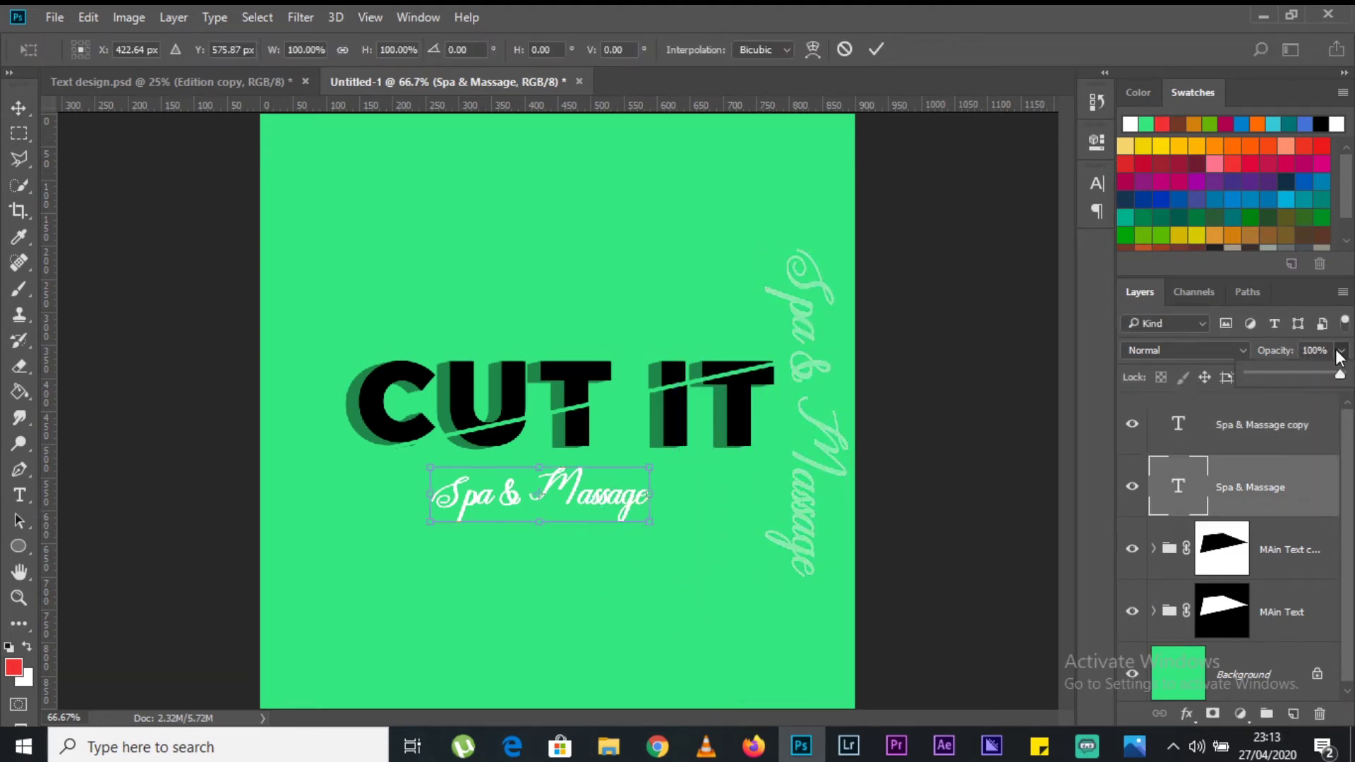
pyautogui.press('Return')
# Step: Unlock the Background layer at the bottom of the layer stack to turn it into a regular layer
pyautogui.doubleClick(19, 572)
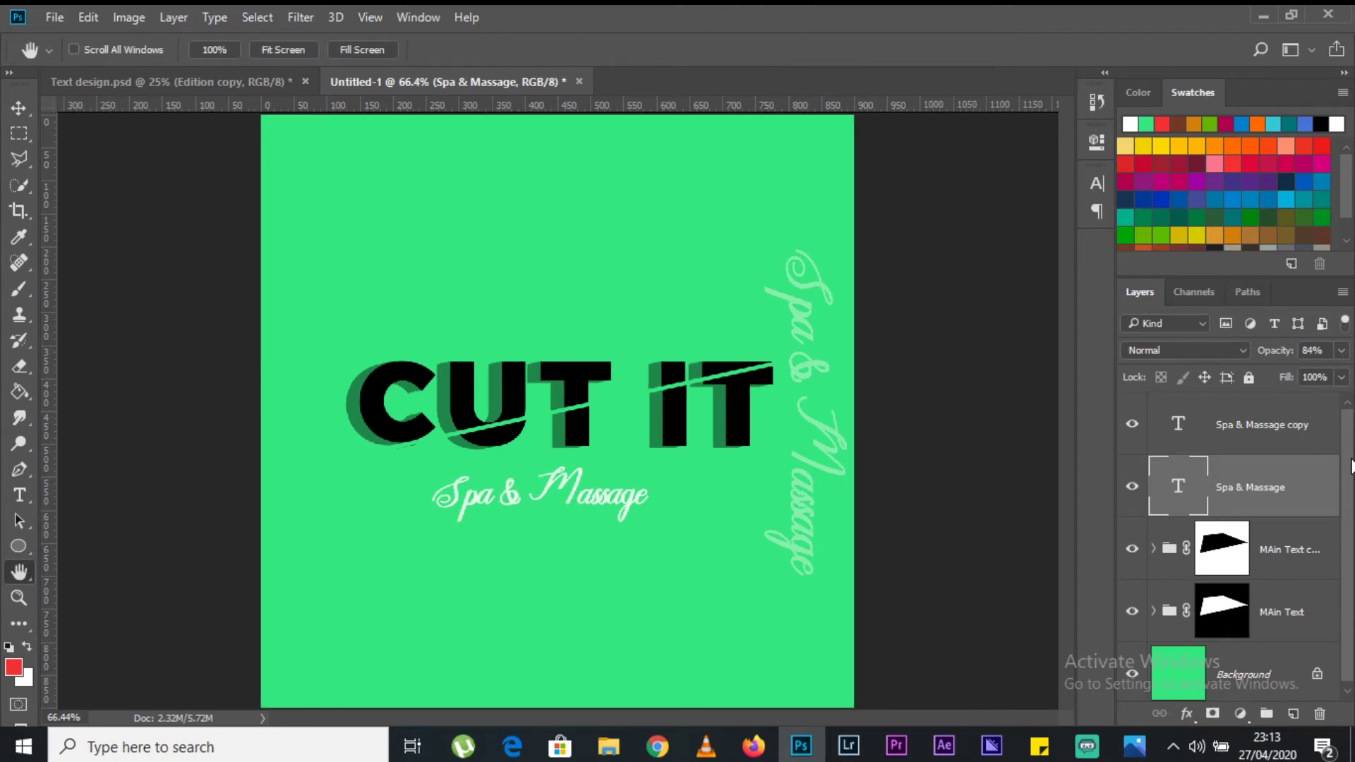
pyautogui.moveTo(1351, 466); pyautogui.dragTo(1353, 513)
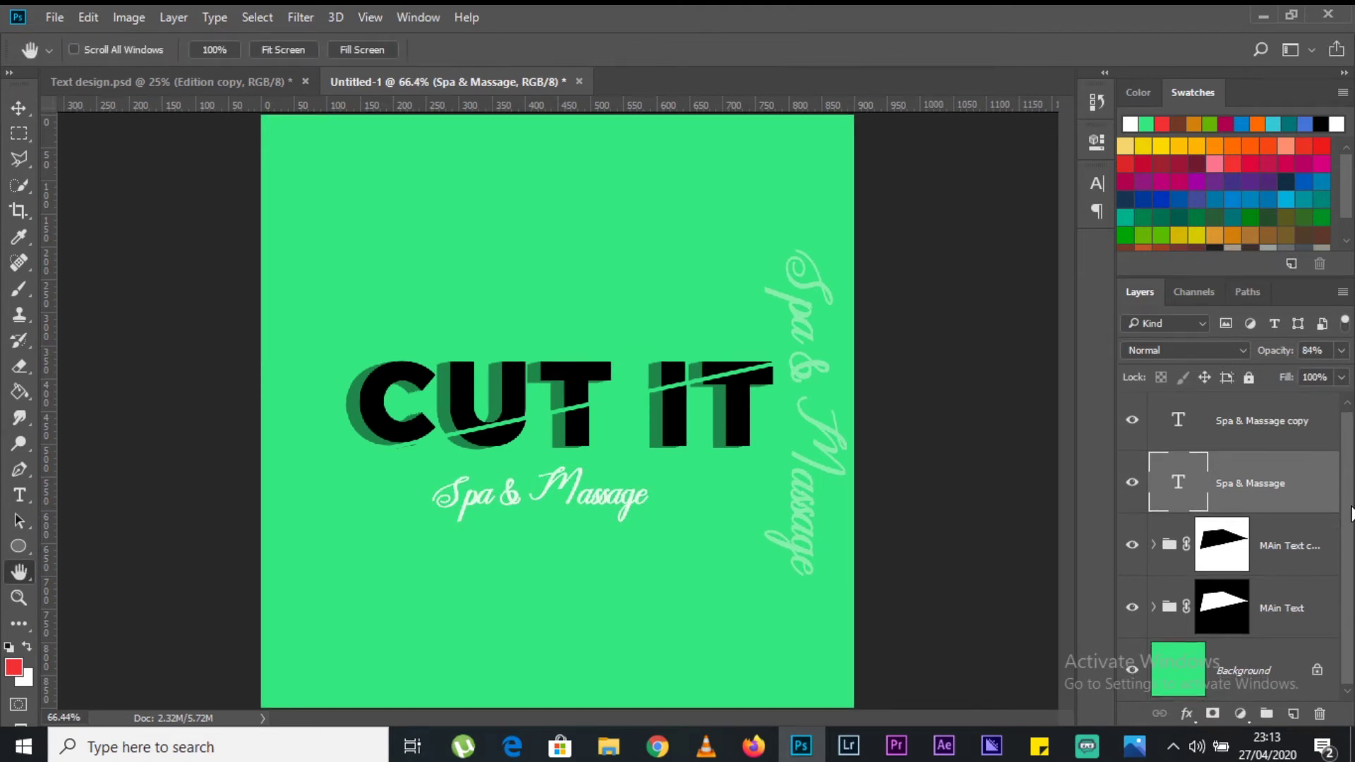
pyautogui.click(1318, 671)
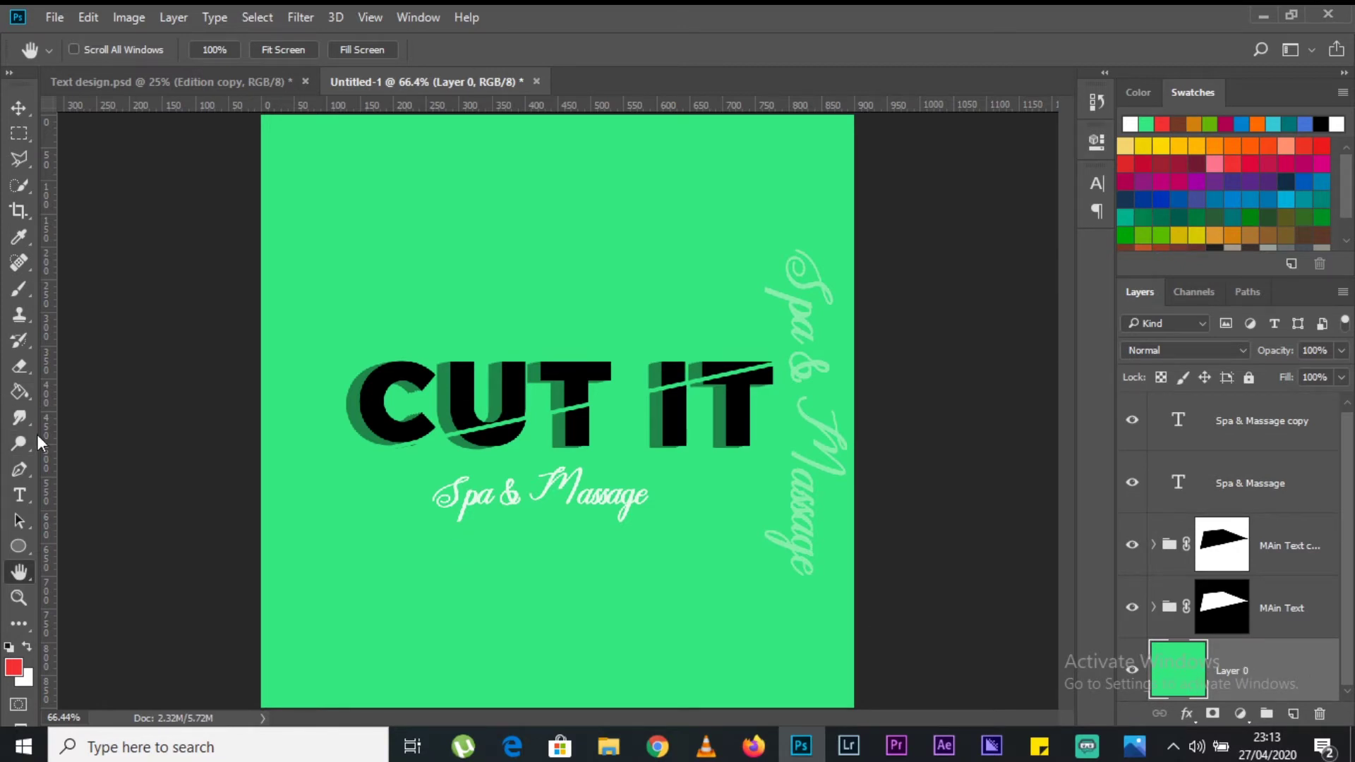
# Step: Pick a medium blue as the foreground colour and fill the background layer with it
pyautogui.click(20, 393)
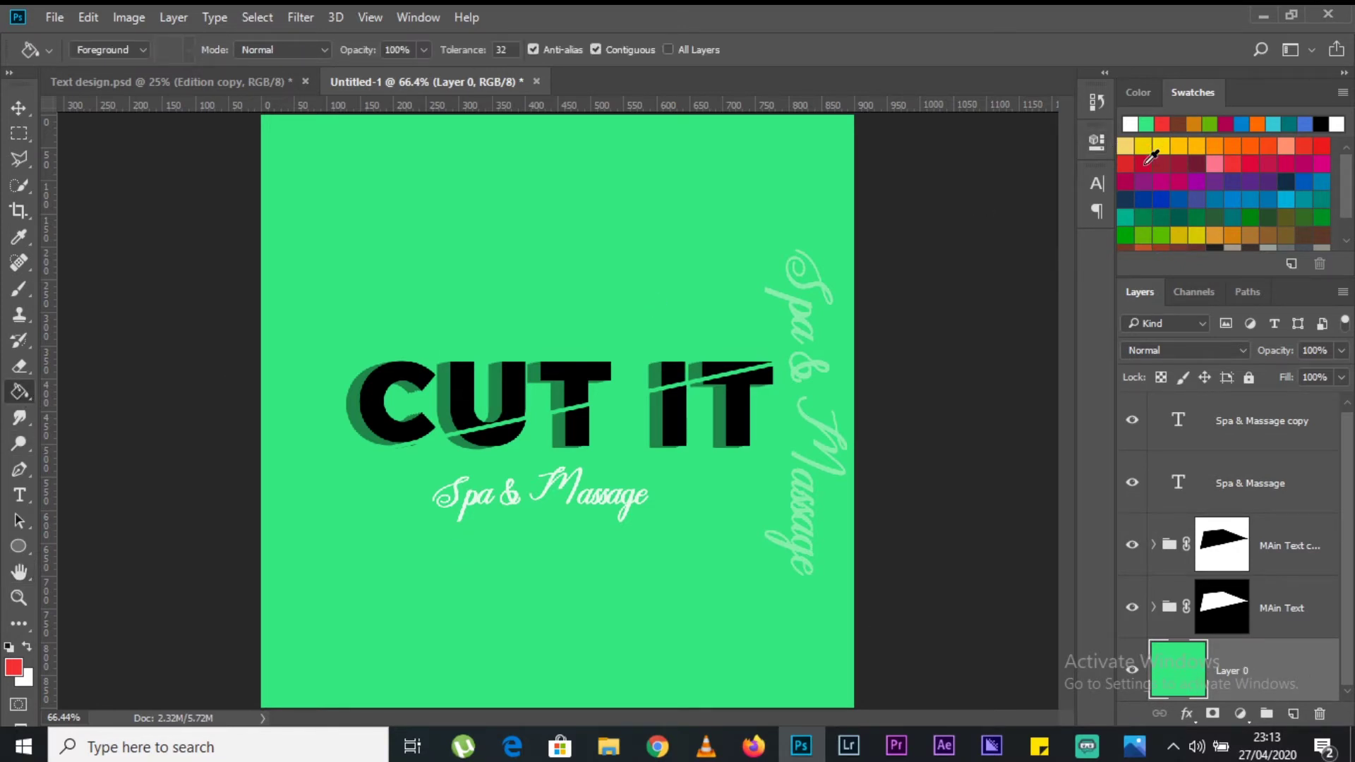
pyautogui.click(1138, 92)
pyautogui.moveTo(1248, 194)
pyautogui.mouseDown()
pyautogui.moveTo(1275, 158)
pyautogui.moveTo(1333, 177)
pyautogui.mouseUp()
pyautogui.click(1277, 139)
pyautogui.click(677, 224)
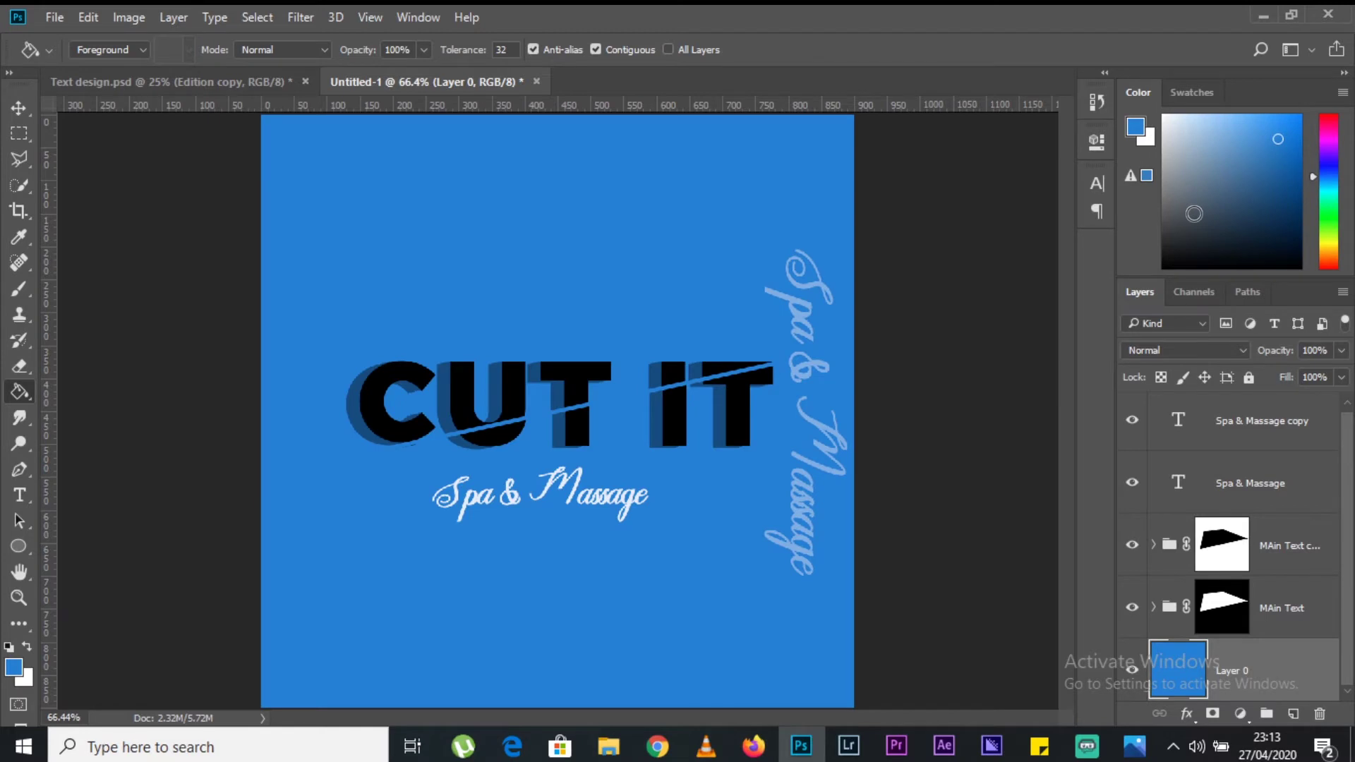
# Step: Pick a dark green swatch and fill the background layer with it
pyautogui.click(1190, 94)
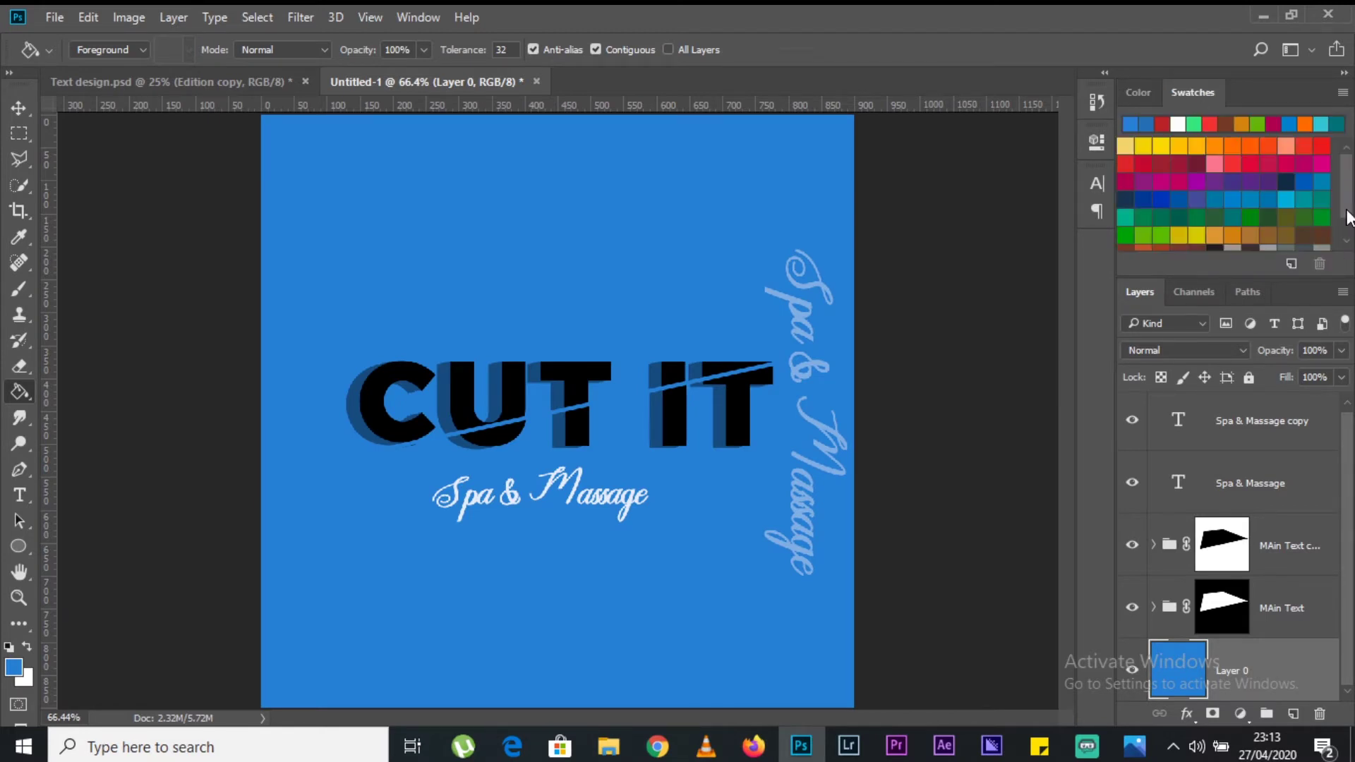
pyautogui.scroll(-2, 1347, 212)
pyautogui.click(1322, 187)
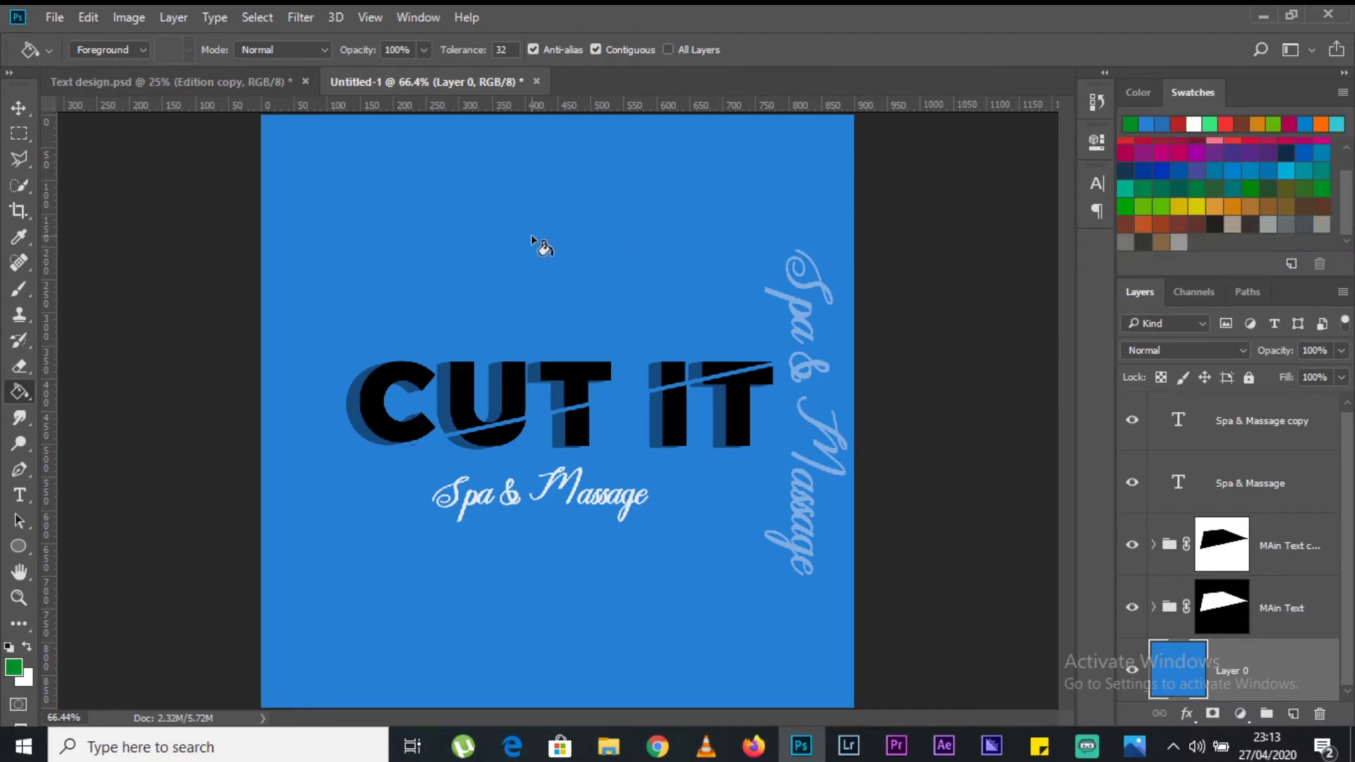
pyautogui.click(533, 240)
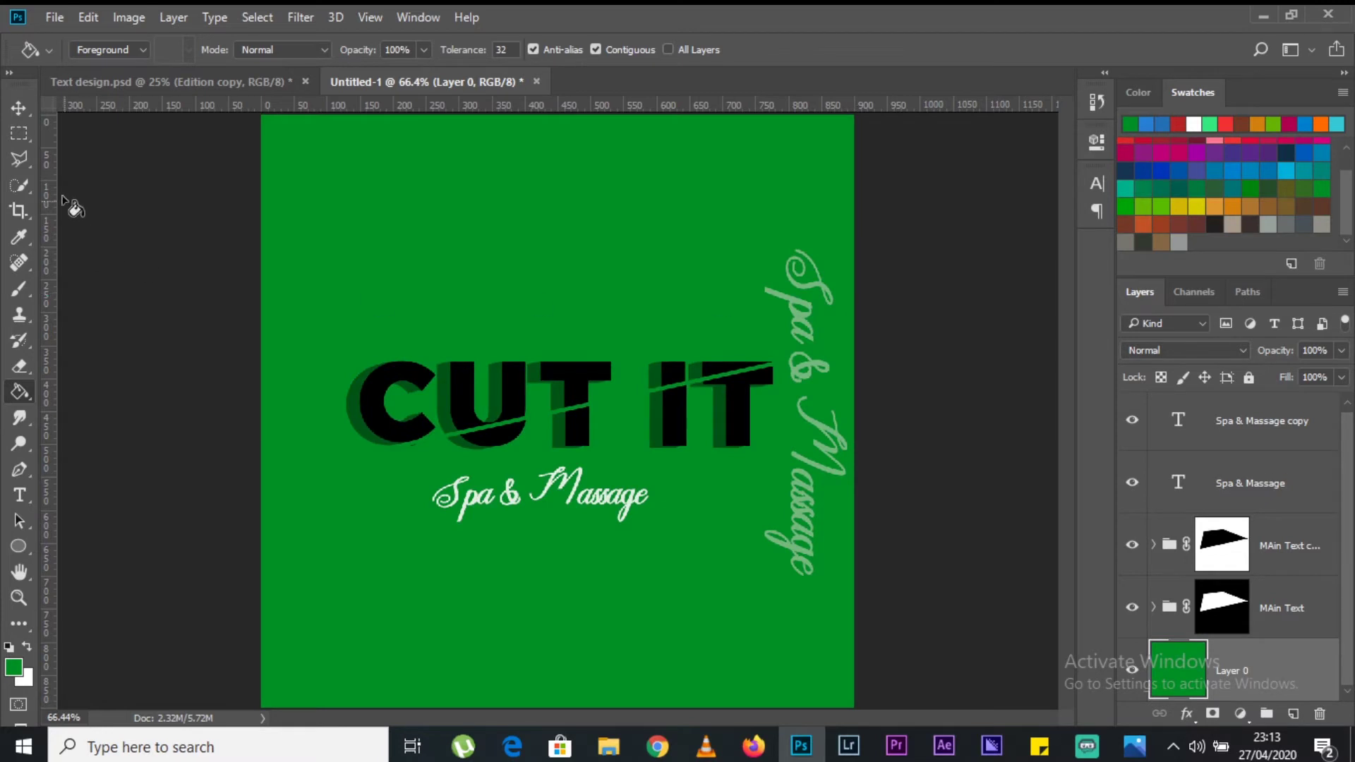
# Step: Pick an orange swatch and fill the background layer with it
pyautogui.click(1226, 201)
pyautogui.click(511, 240)
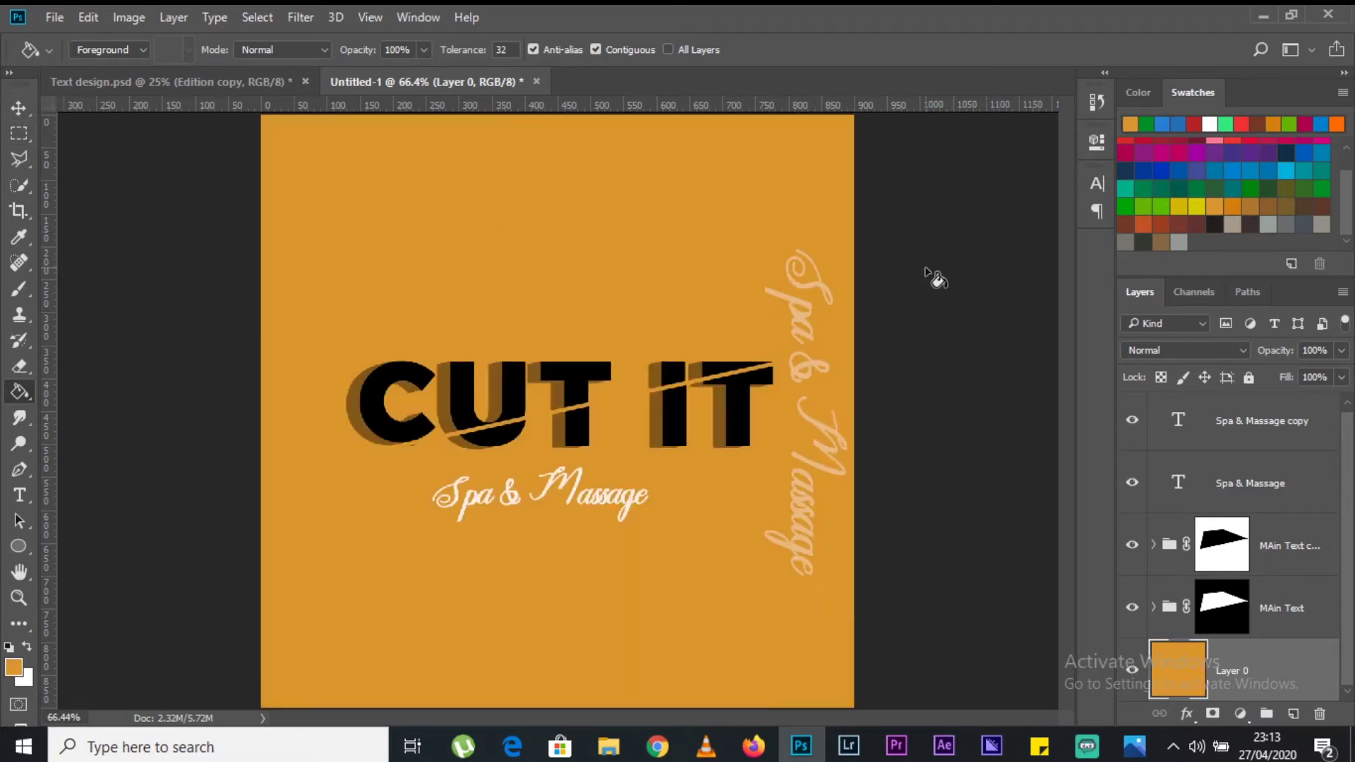
pyautogui.press('v')
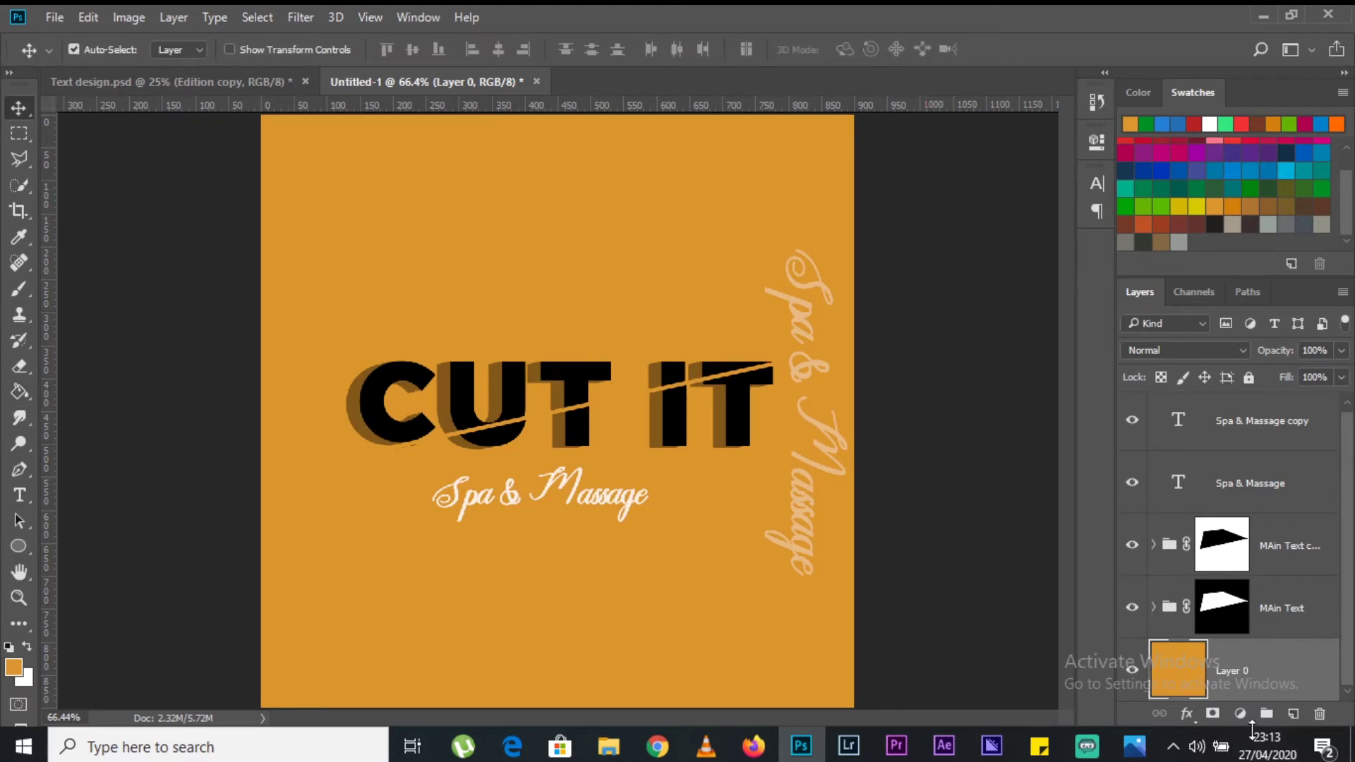
# Step: Add a Hue/Saturation adjustment layer above the background, set its hue to -40 and raise the saturation slightly for a vivid red
pyautogui.click(1241, 715)
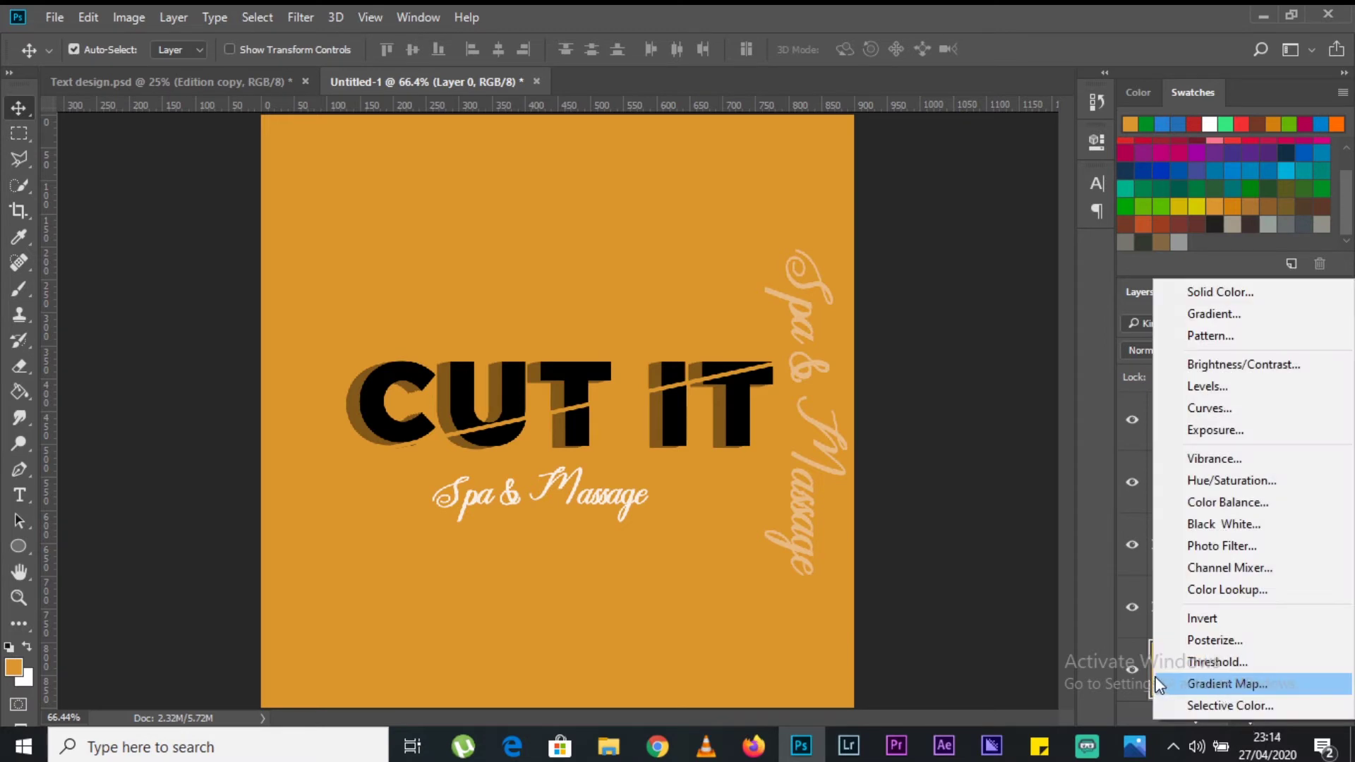
pyautogui.click(1128, 662)
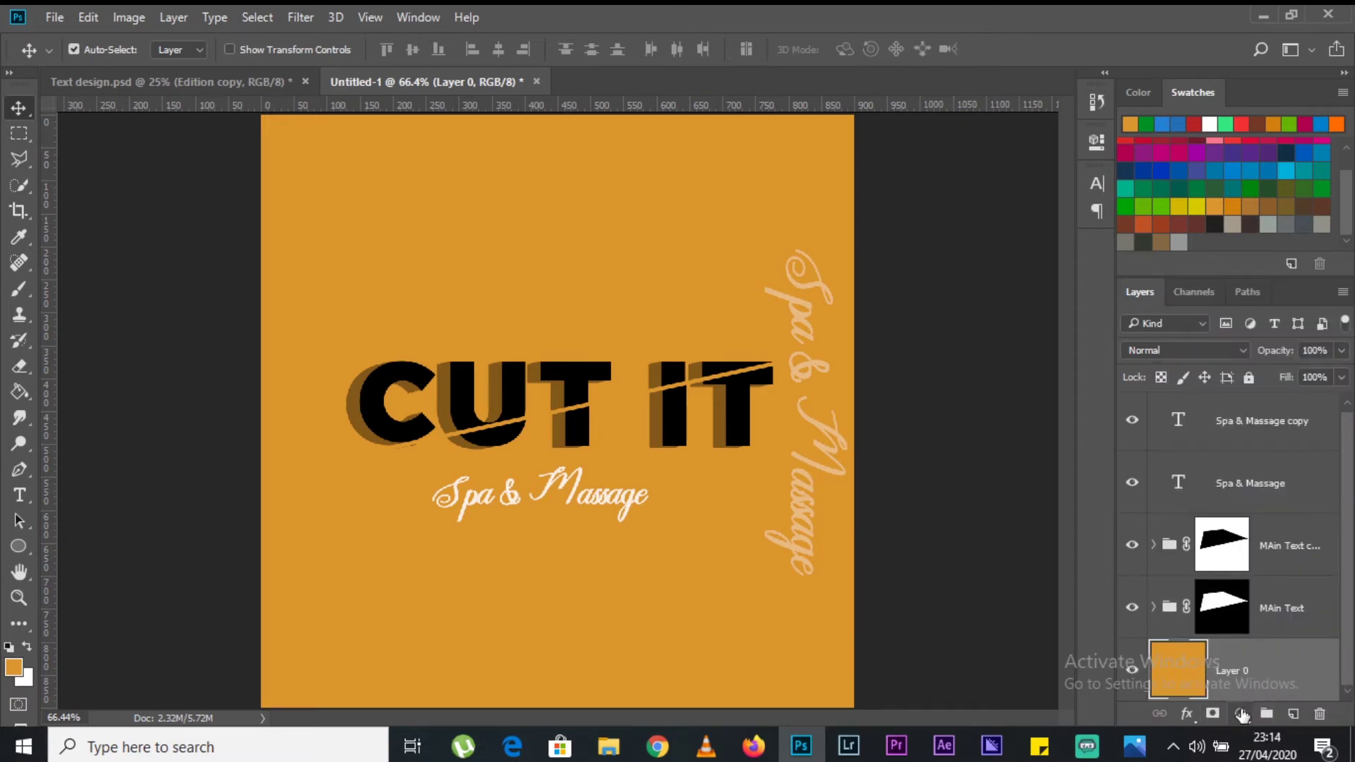
pyautogui.click(1241, 714)
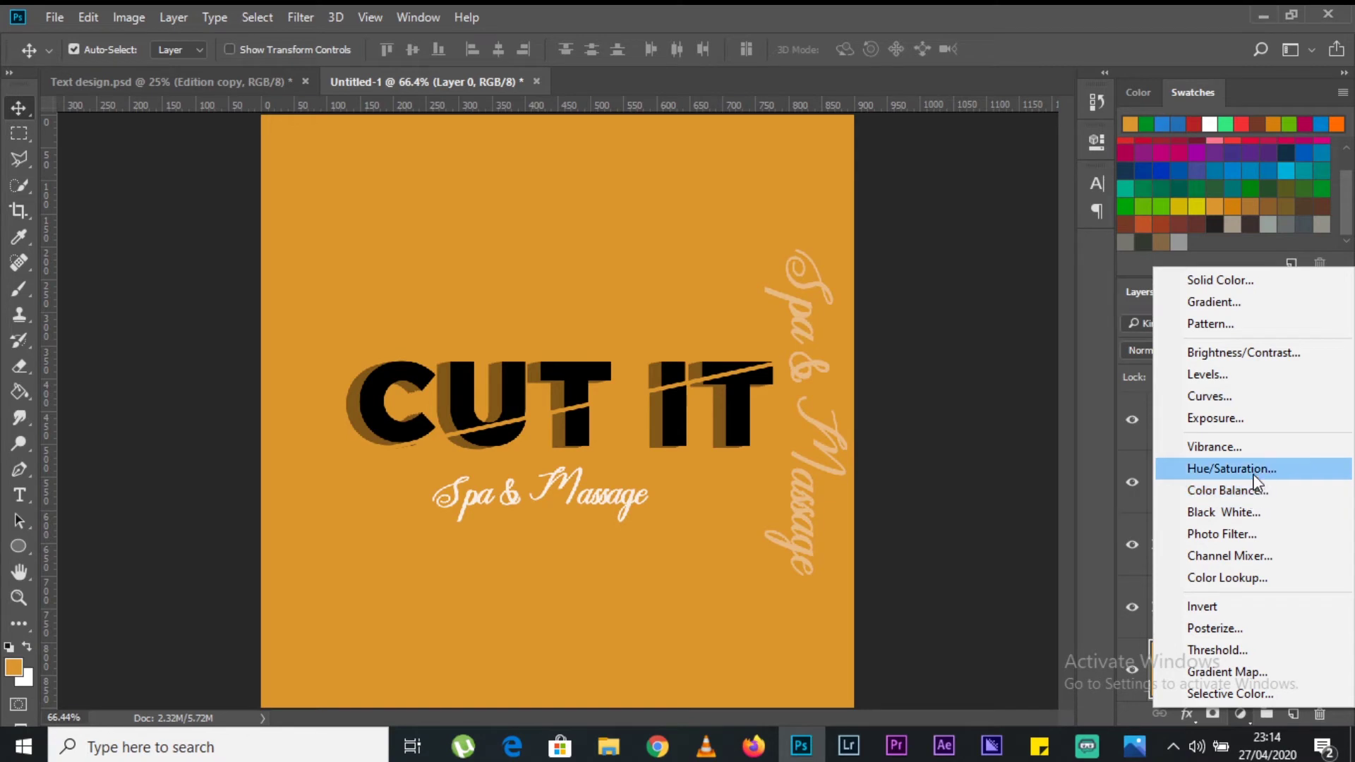
pyautogui.click(1232, 469)
pyautogui.click(925, 268)
pyautogui.moveTo(925, 266); pyautogui.dragTo(879, 265)
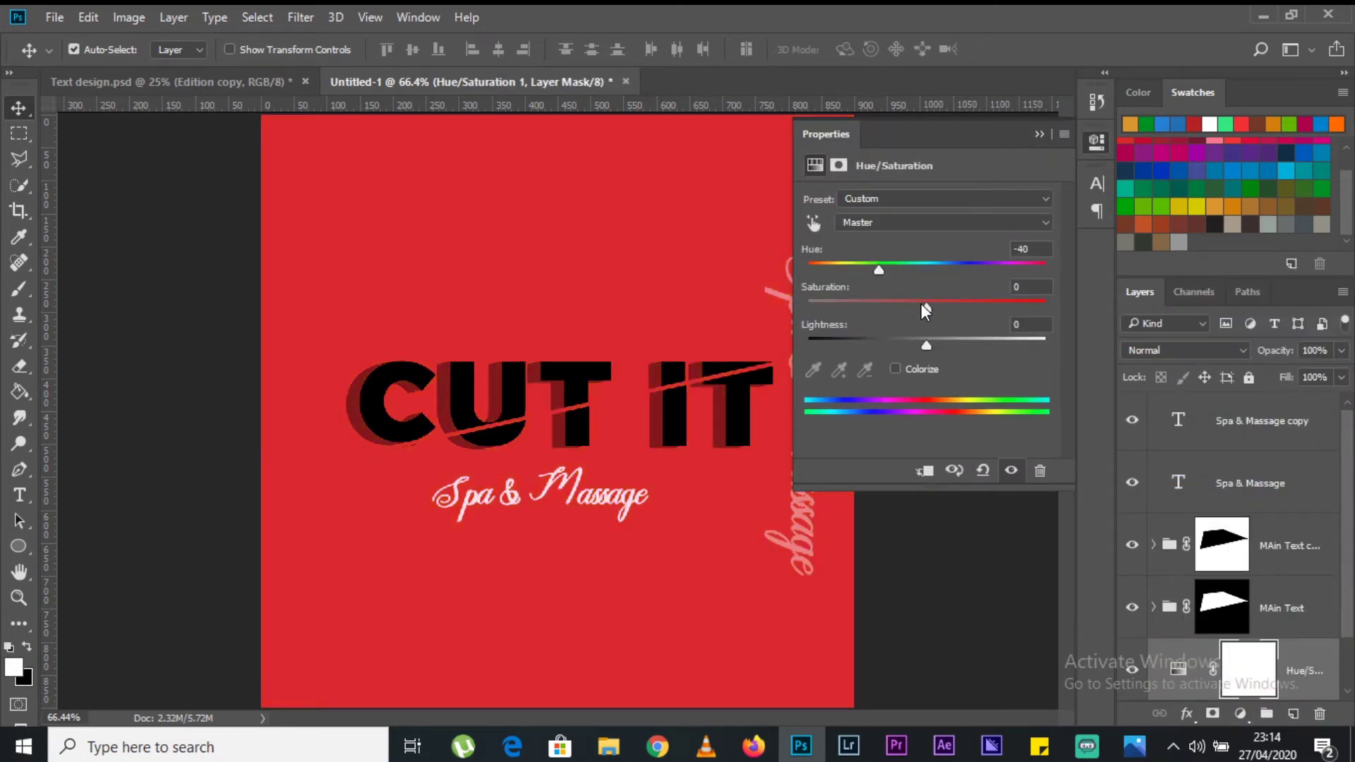
pyautogui.click(1038, 134)
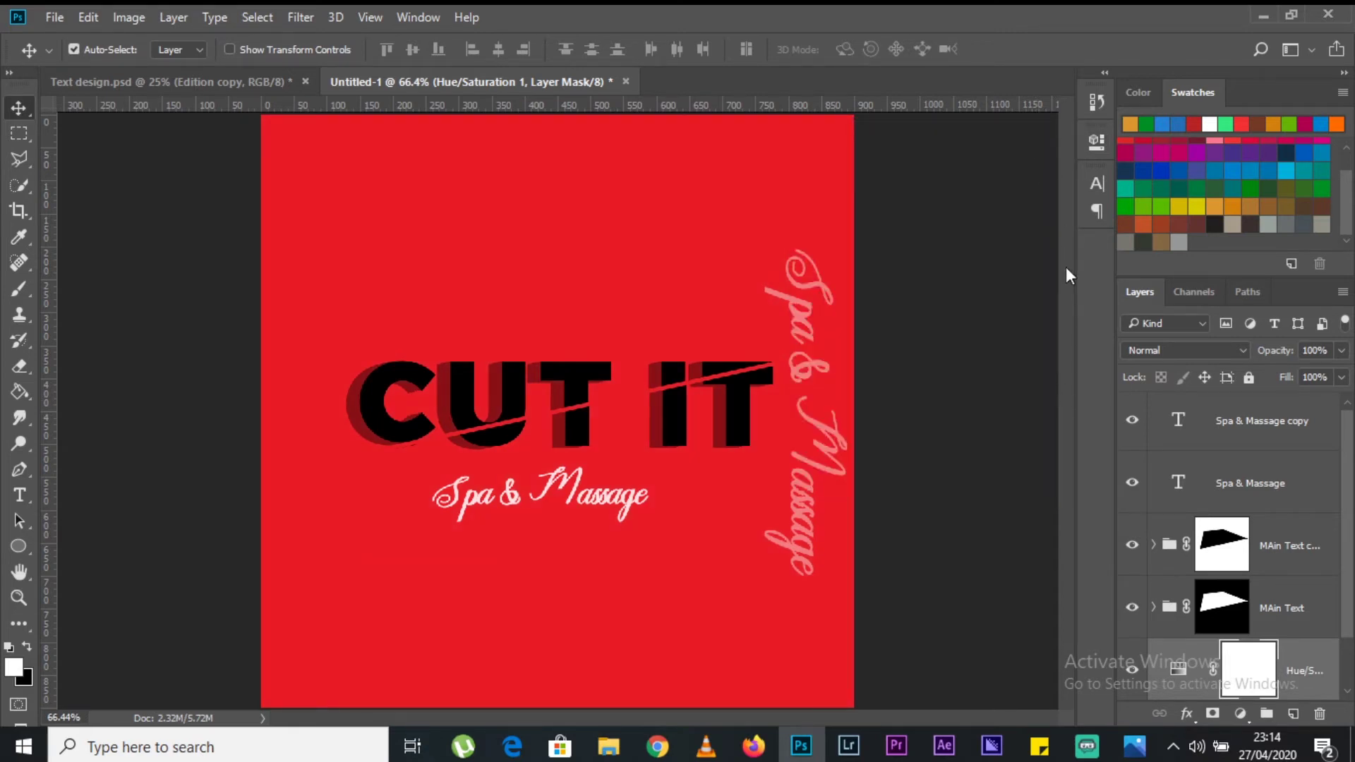
# Step: Export the design as a 900 × 900 px PNG with transparency at 100% scale
pyautogui.click(54, 17)
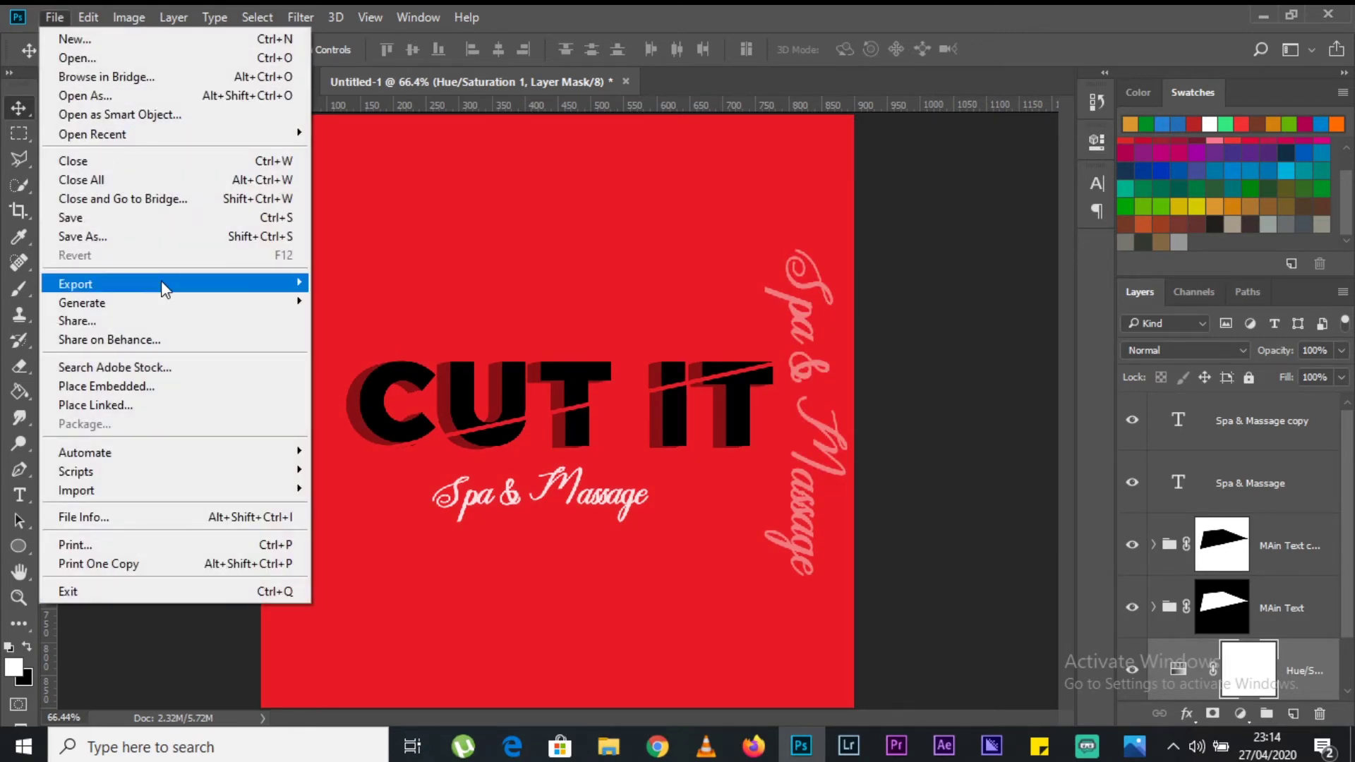
pyautogui.moveTo(165, 286)
pyautogui.click(432, 302)
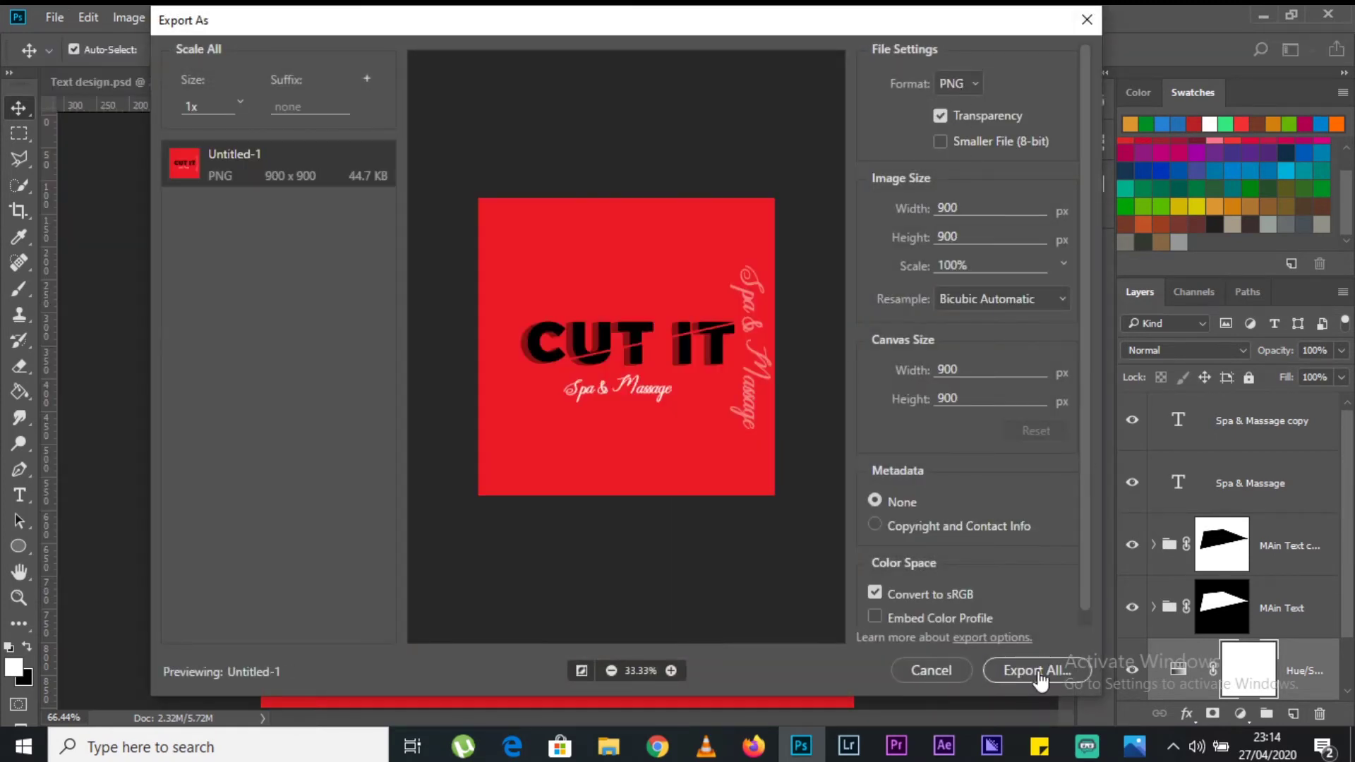
pyautogui.click(1036, 670)
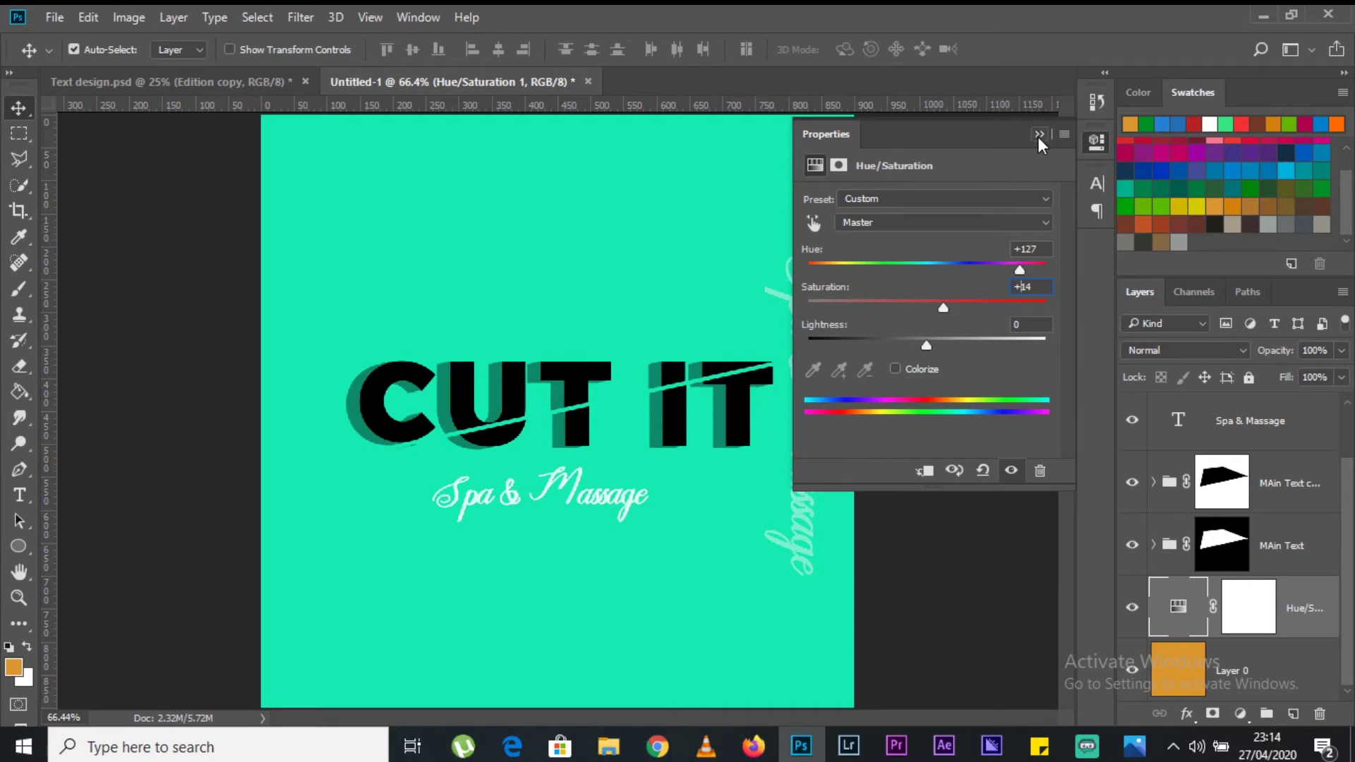
# Step: Set the Hue/Saturation adjustment's saturation to -45 for a muted teal background
pyautogui.moveTo(943, 307); pyautogui.dragTo(879, 311)
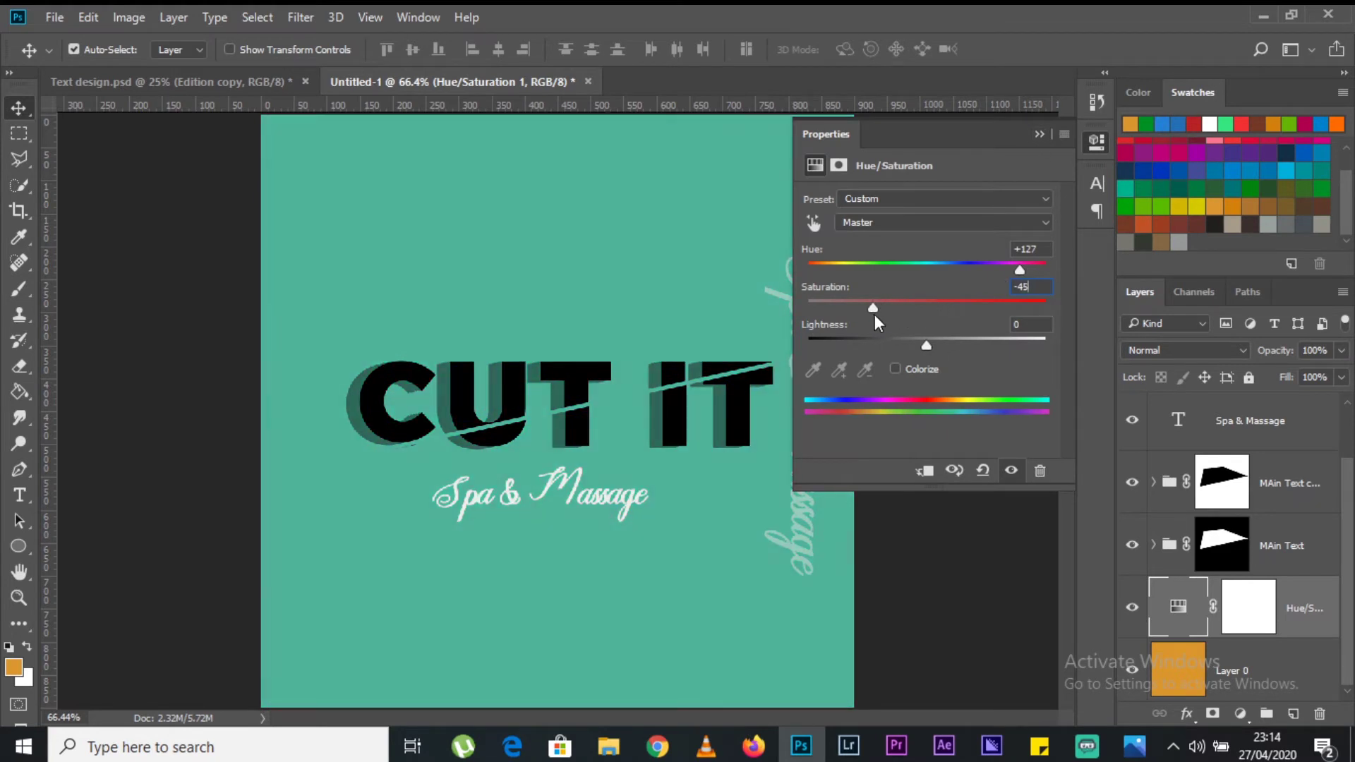
pyautogui.click(1040, 134)
pyautogui.scroll(1, 1168, 453)
pyautogui.press('h')
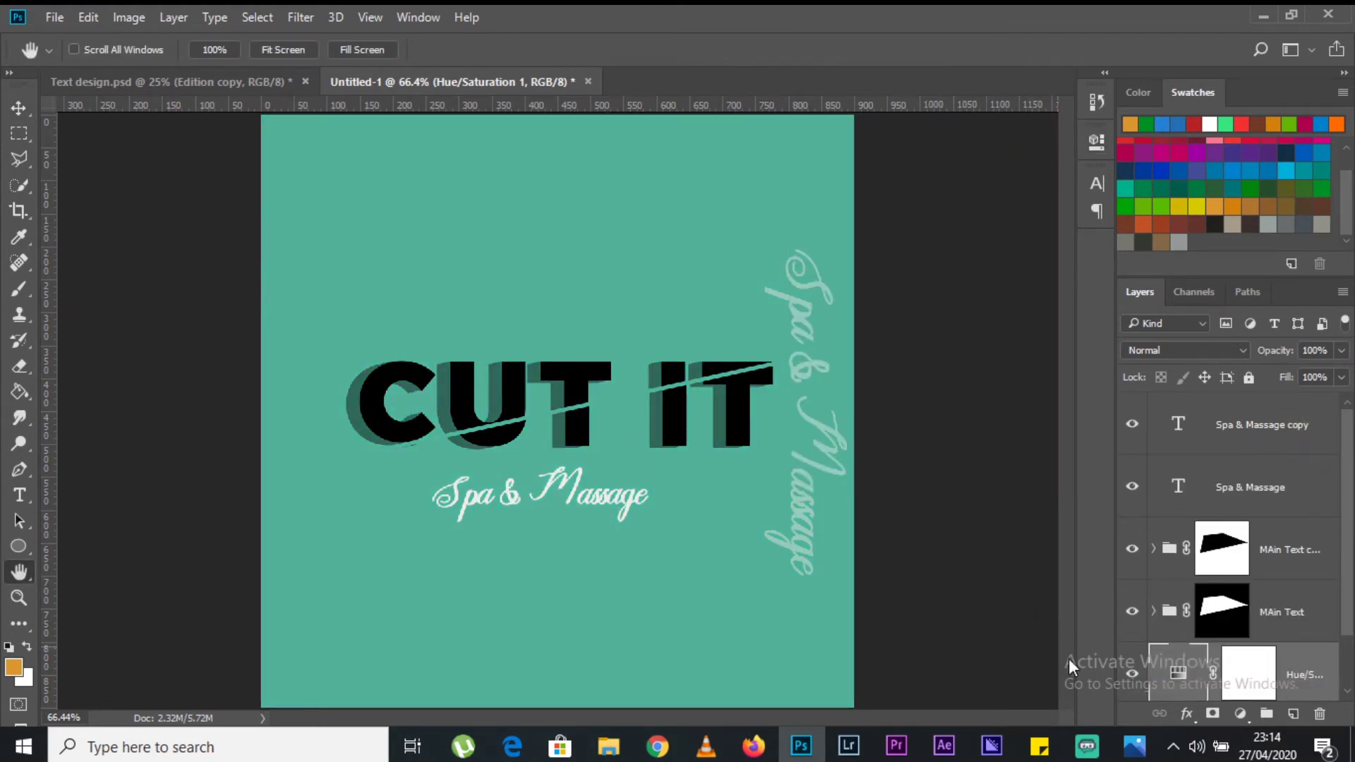
# Step: Switch to Photos and examine the fashion flyer.png and cosmetics 2.png reference designs before returning to Photoshop
pyautogui.click(1134, 747)
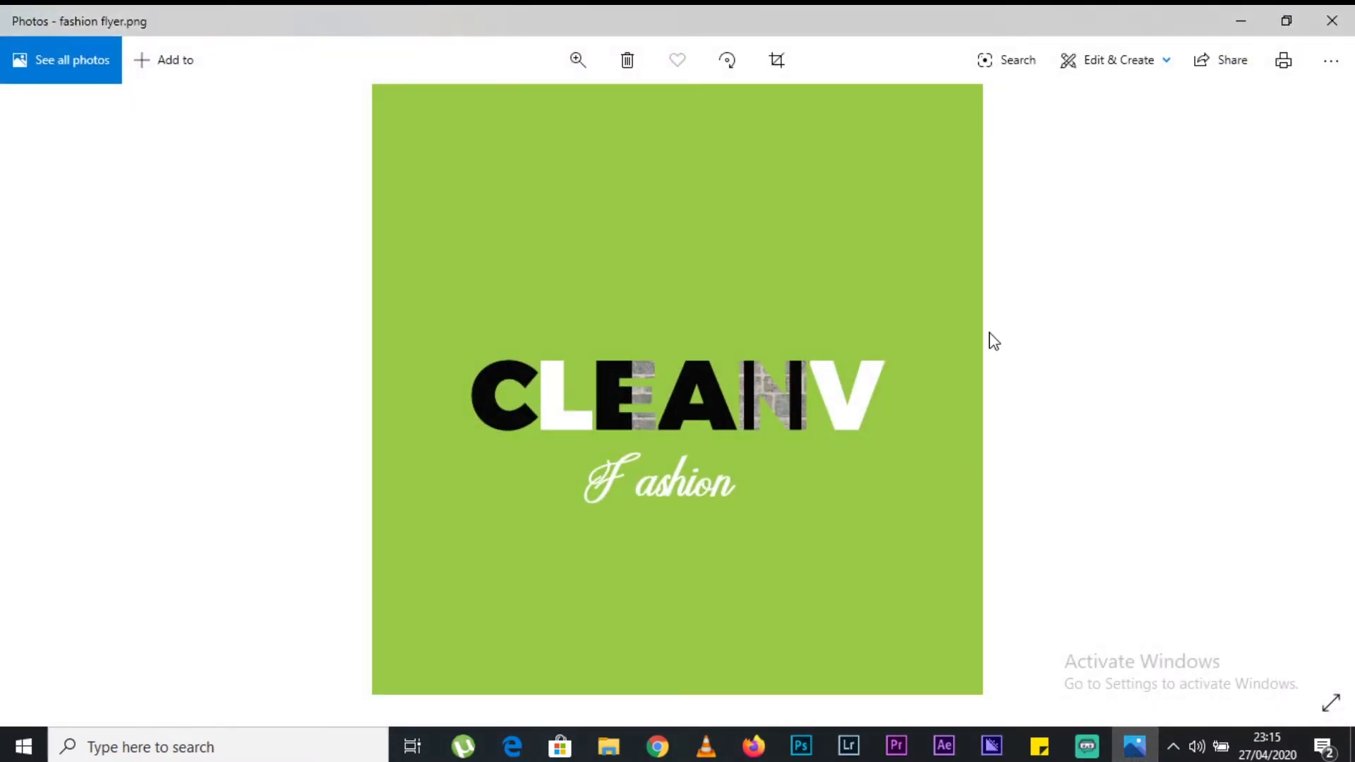
pyautogui.press('Right')
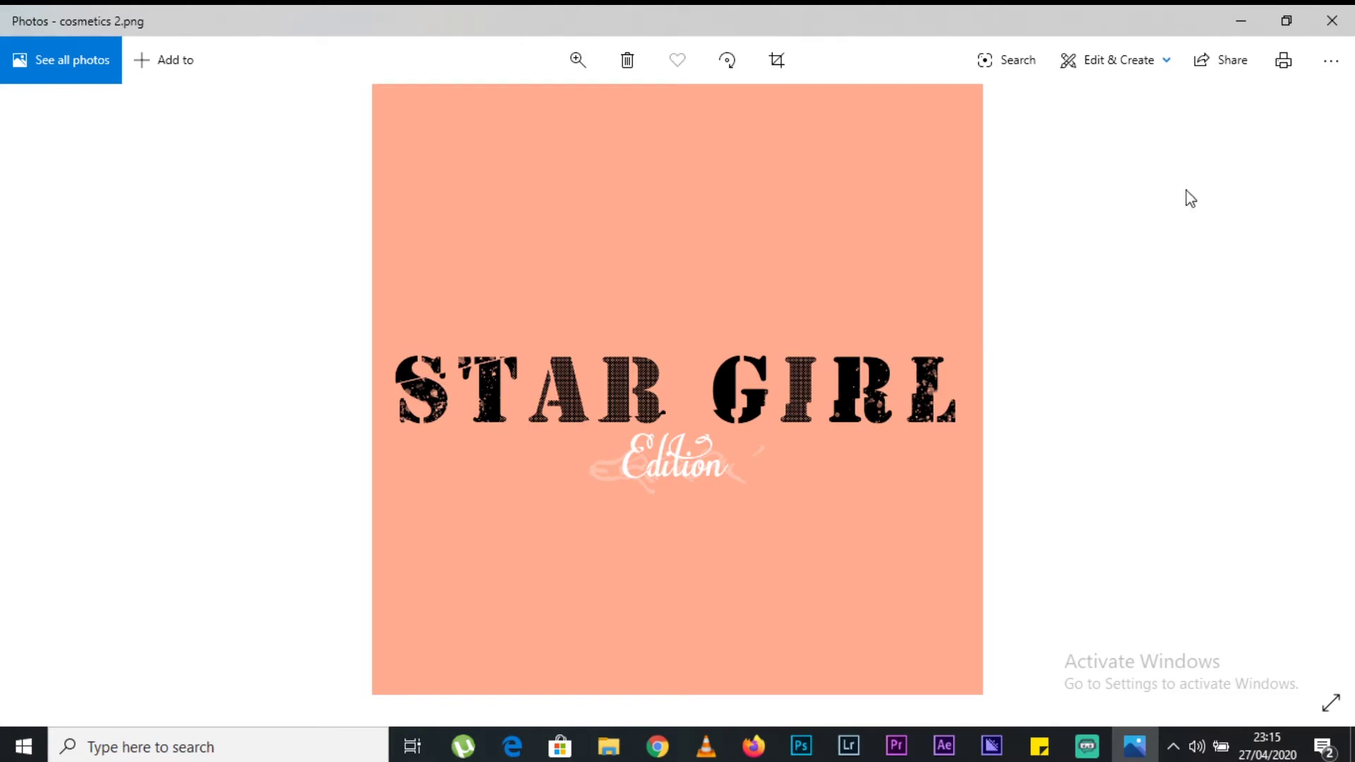
pyautogui.click(1240, 22)
# Step: Create a new white document 500 px wide and 500 px high
pyautogui.click(53, 20)
pyautogui.click(254, 40)
pyautogui.click(236, 43)
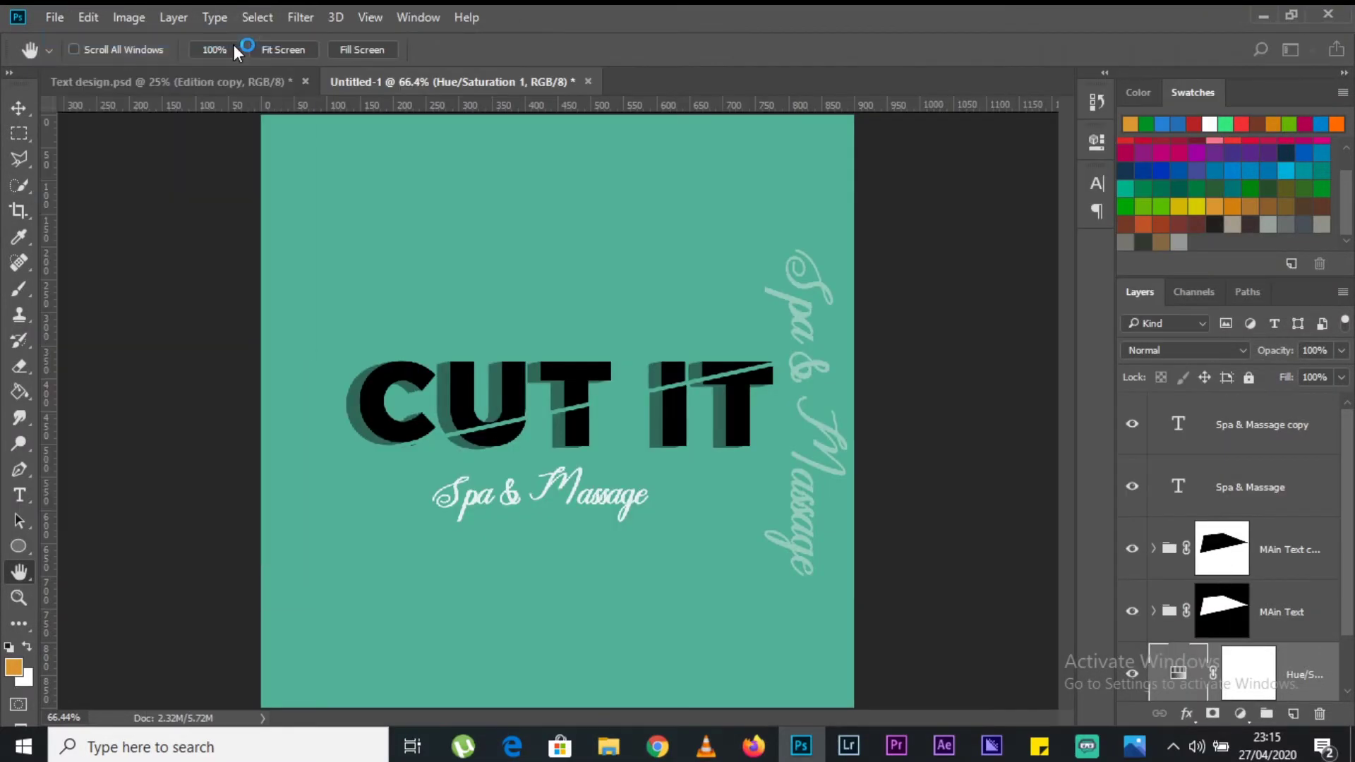
pyautogui.click(534, 94)
pyautogui.write('500')
pyautogui.press('Tab')
pyautogui.write('5')
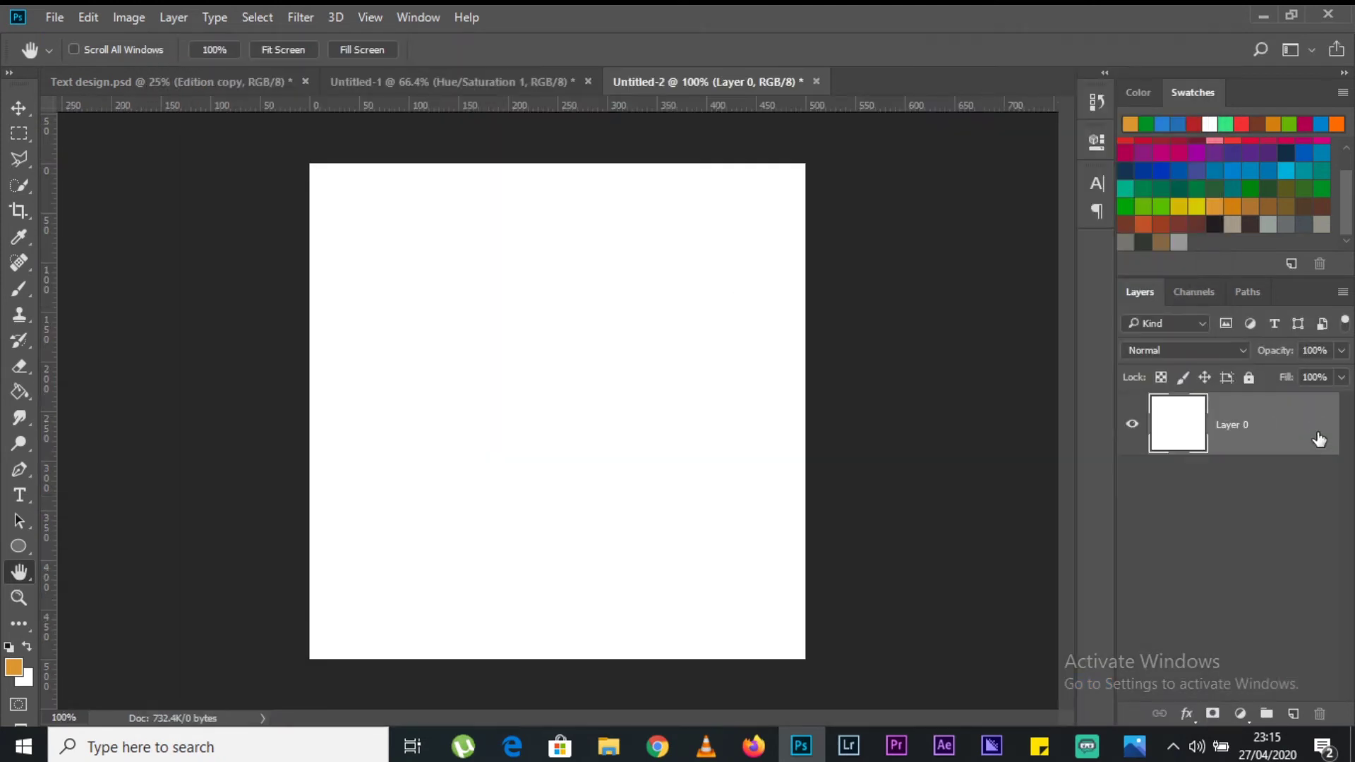
# Step: Unlock the new document's background layer and fill it with a bright red swatch using the Paint Bucket tool
pyautogui.click(1326, 424)
pyautogui.rightClick(19, 391)
pyautogui.click(114, 412)
pyautogui.click(1233, 146)
pyautogui.click(582, 442)
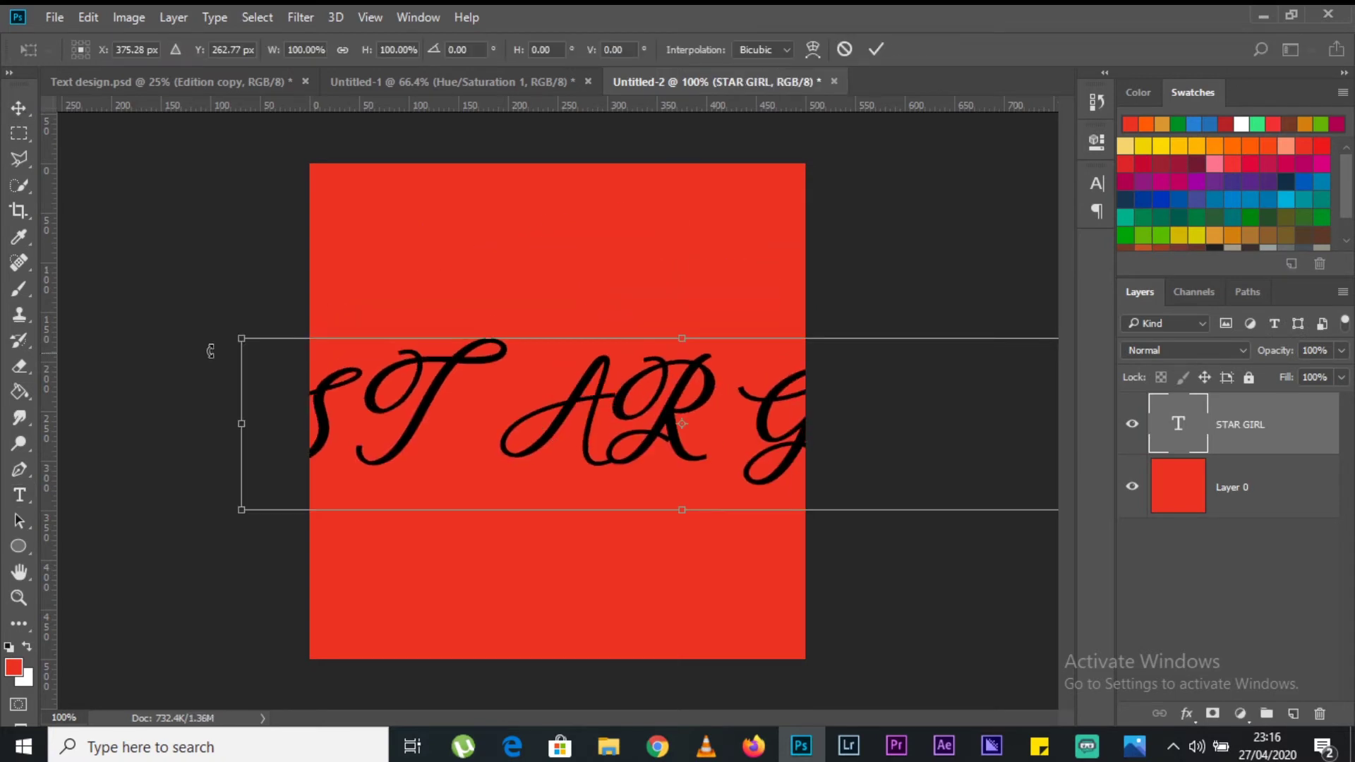
# Step: Scale down the STAR GIRL text and change its font to Lucida Bright Demibold
pyautogui.moveTo(1059, 339); pyautogui.dragTo(773, 344)
pyautogui.press('Return')
pyautogui.click(418, 16)
pyautogui.click(499, 599)
pyautogui.click(963, 262)
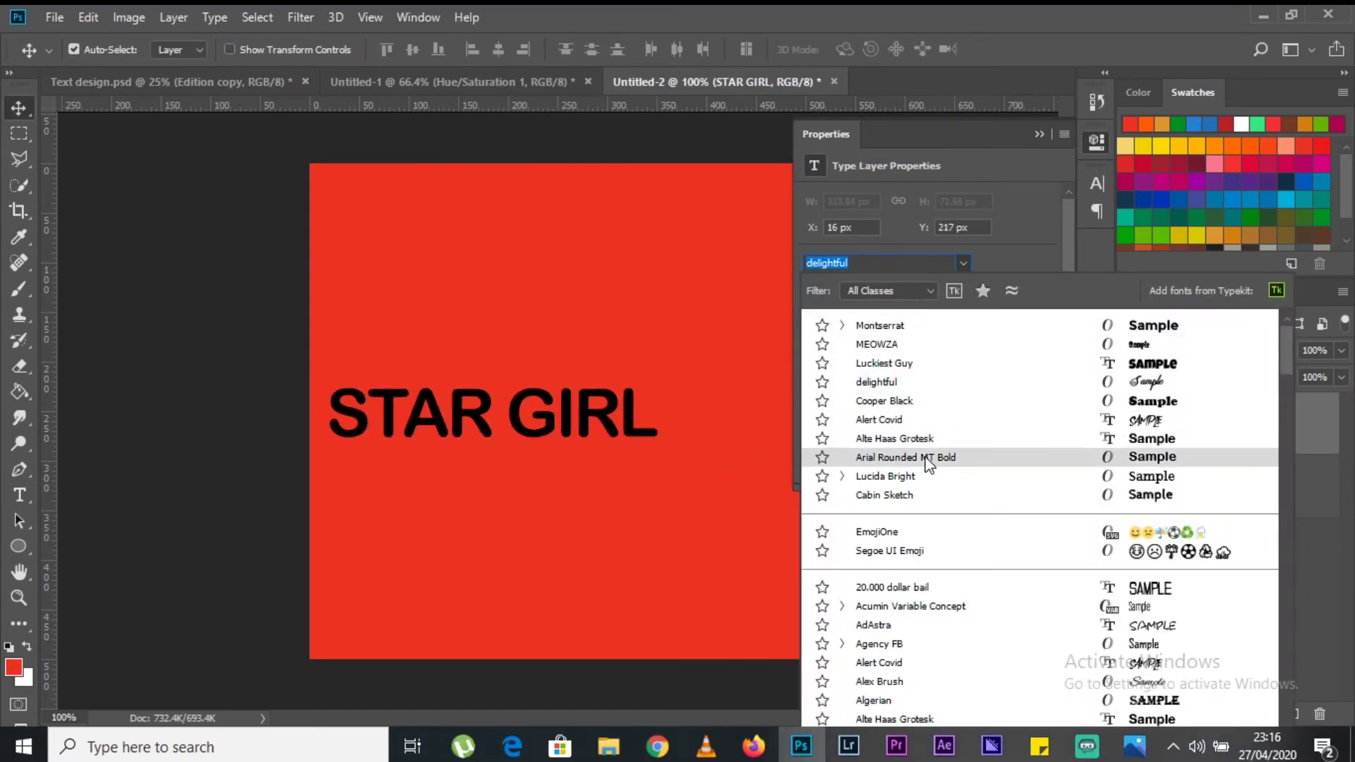
pyautogui.click(886, 476)
pyautogui.click(963, 290)
pyautogui.click(906, 341)
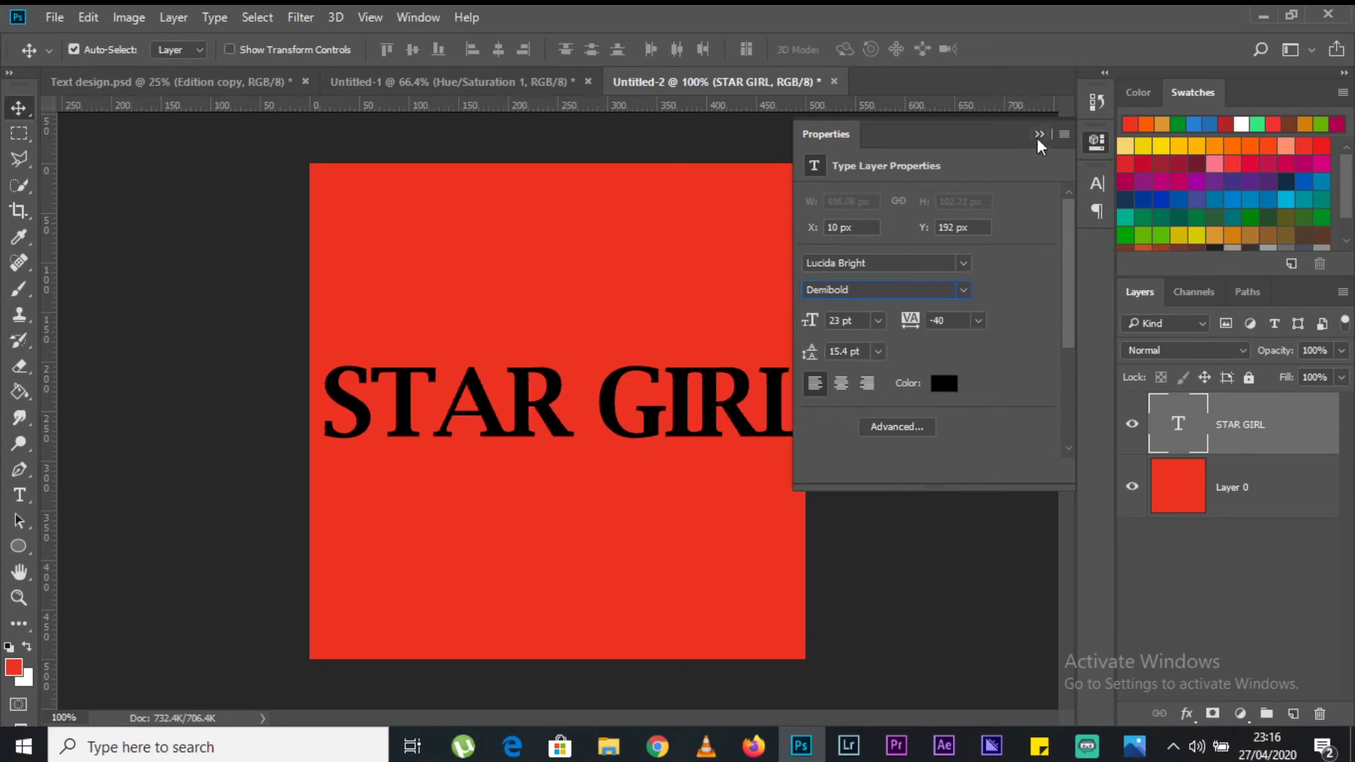
pyautogui.click(1039, 134)
# Step: Resize the STAR GIRL text so it spans nearly the full width of the canvas
pyautogui.hotkey('ctrl', 't')
pyautogui.moveTo(823, 402); pyautogui.dragTo(630, 422)
pyautogui.press('Return')
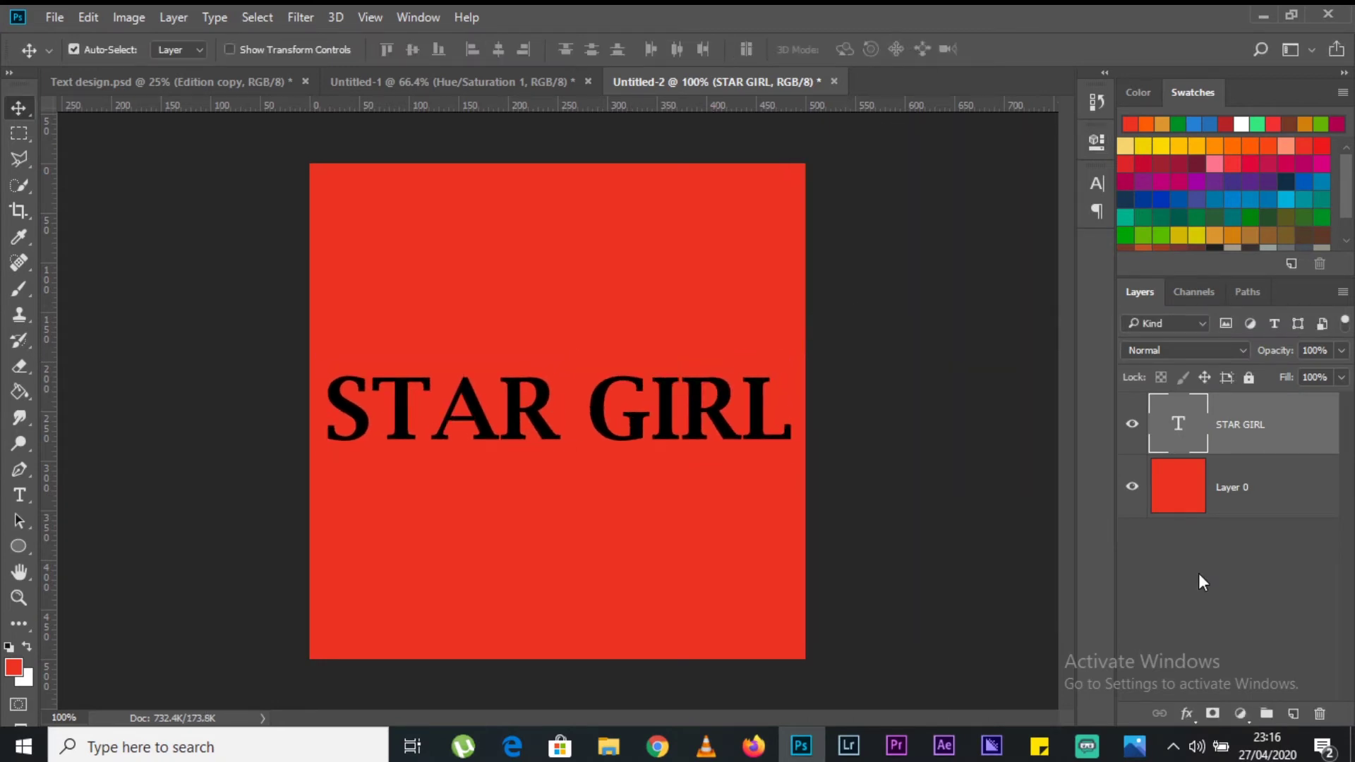
# Step: Switch to Photos to examine the cosmetics 2.png STAR GIRL reference design
pyautogui.click(1137, 748)
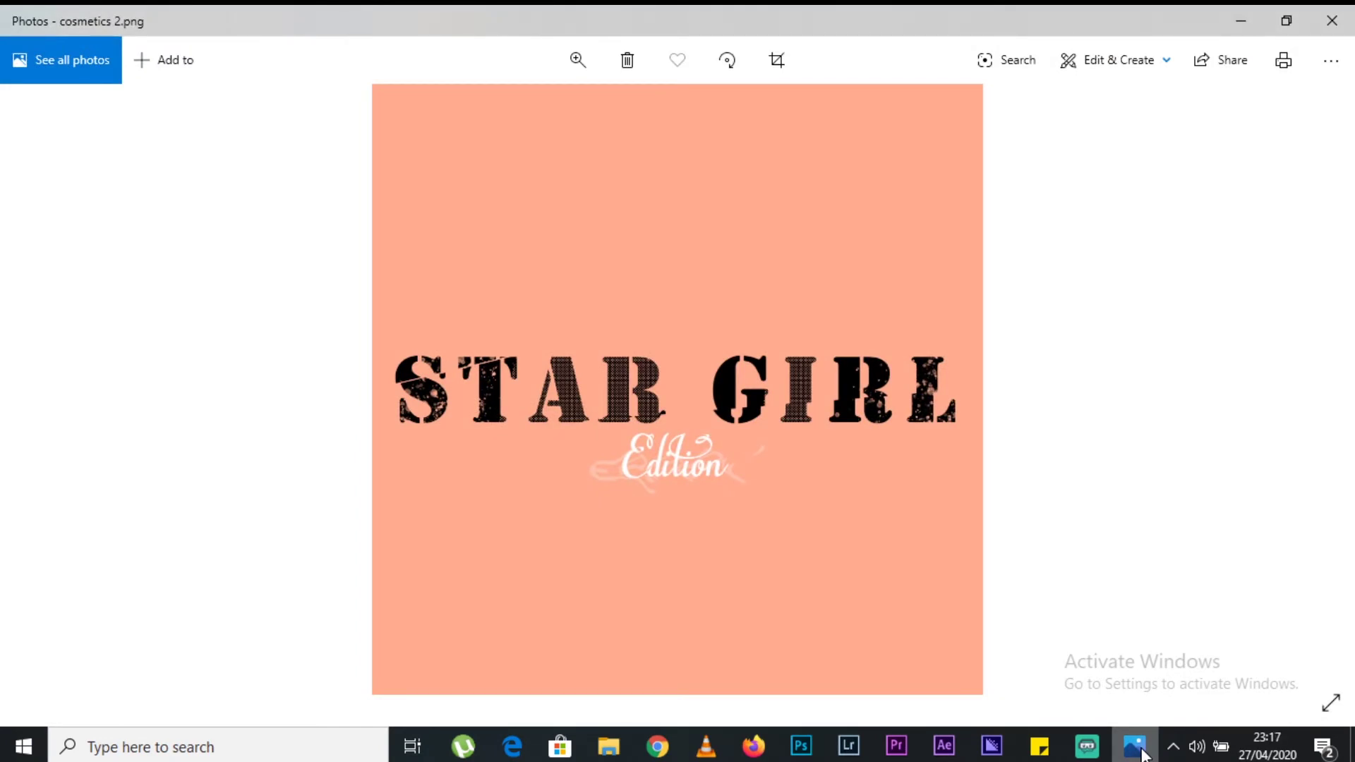
# Step: Return to Photoshop, duplicate the STAR GIRL text layer and hide the copy, keeping the original layer active
pyautogui.click(1138, 750)
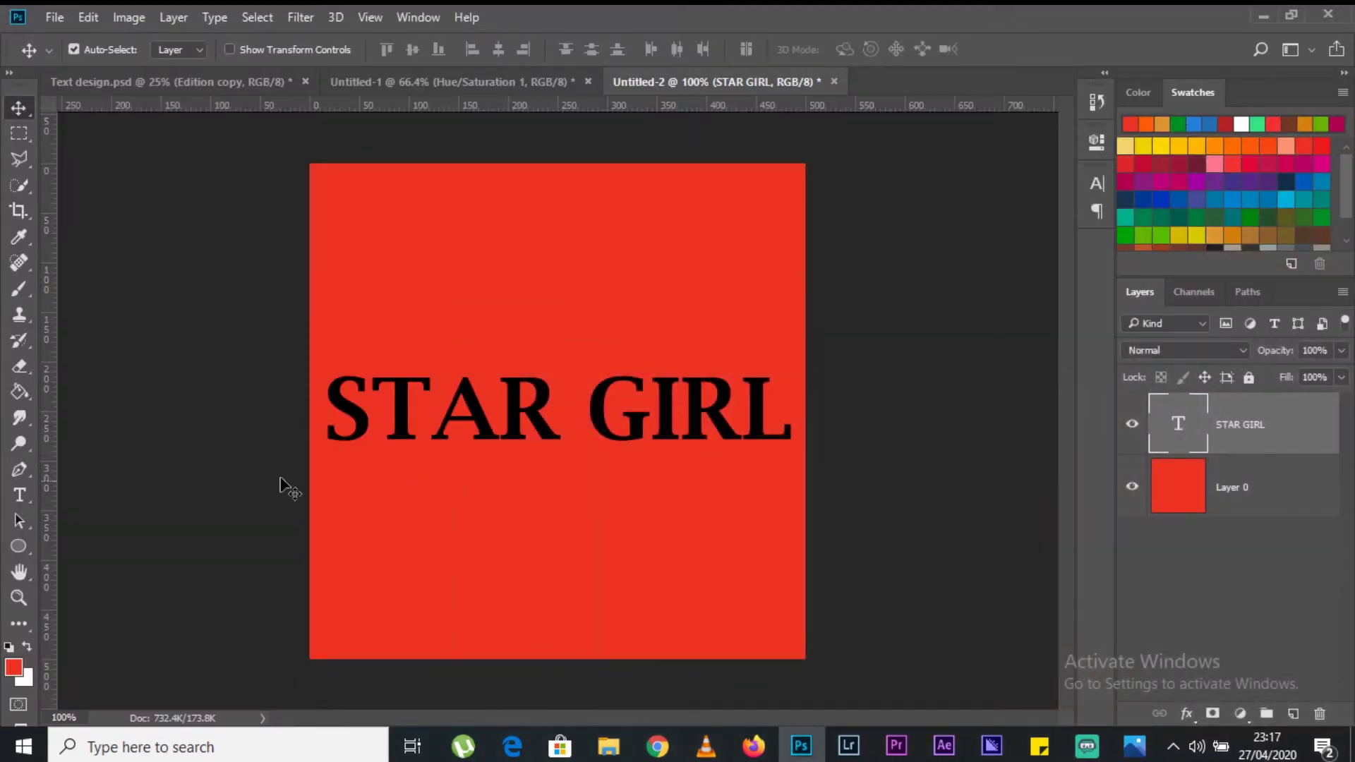
pyautogui.rightClick(58, 164)
pyautogui.rightClick(17, 153)
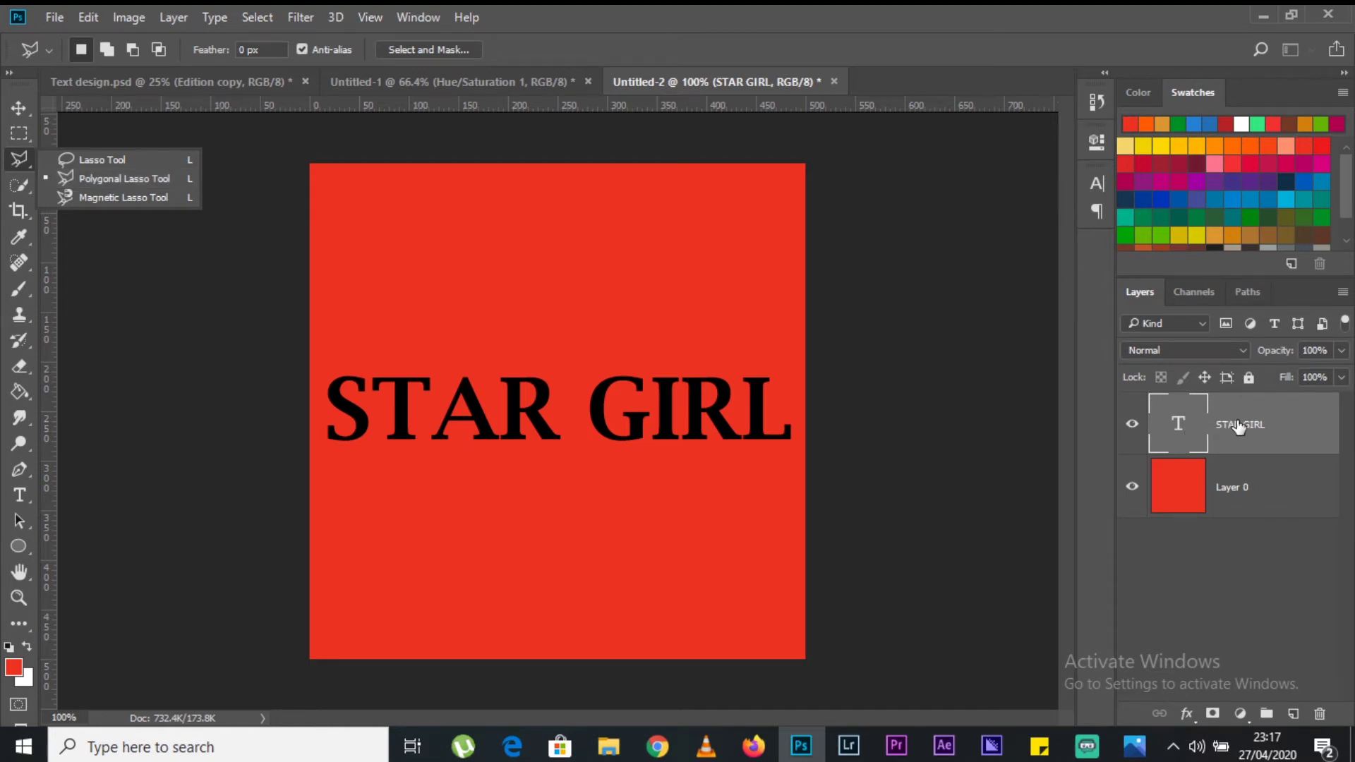
pyautogui.hotkey('ctrl', 'j')
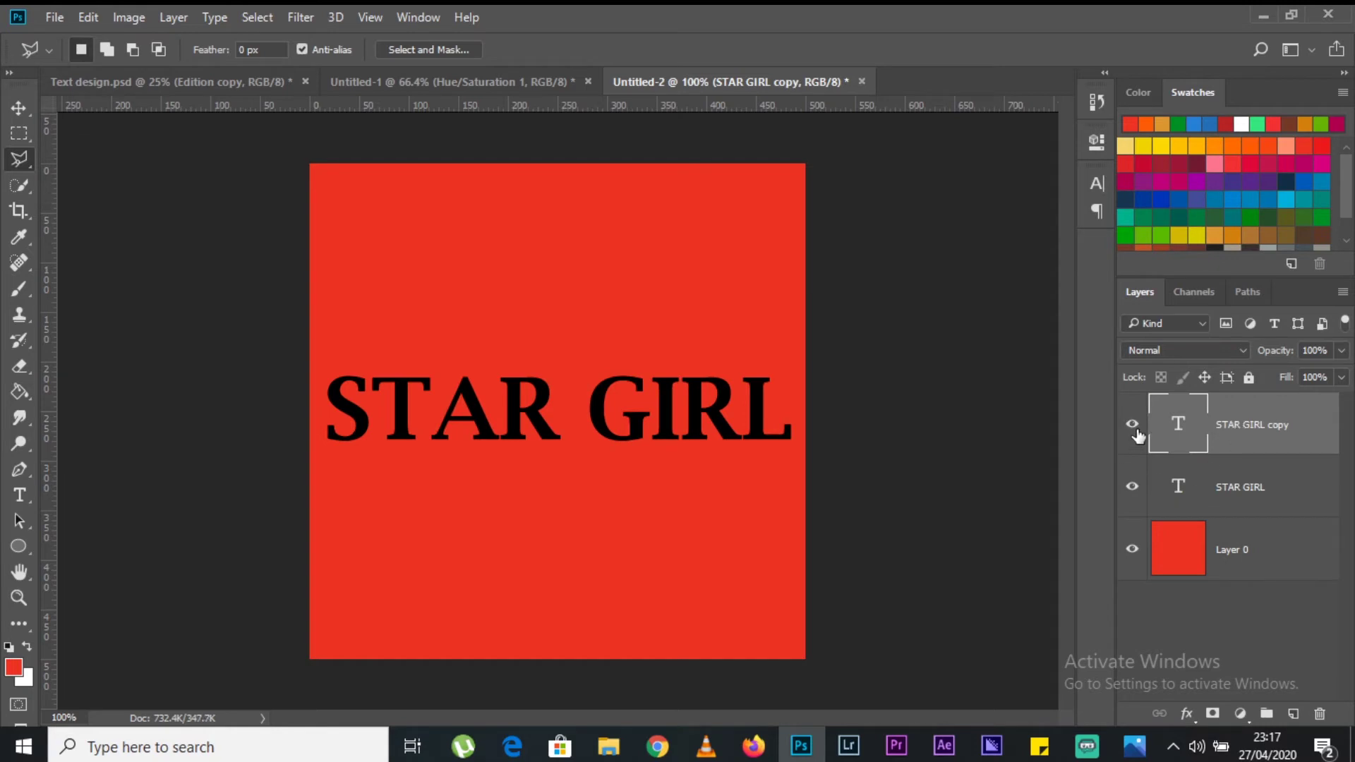
pyautogui.click(1177, 491)
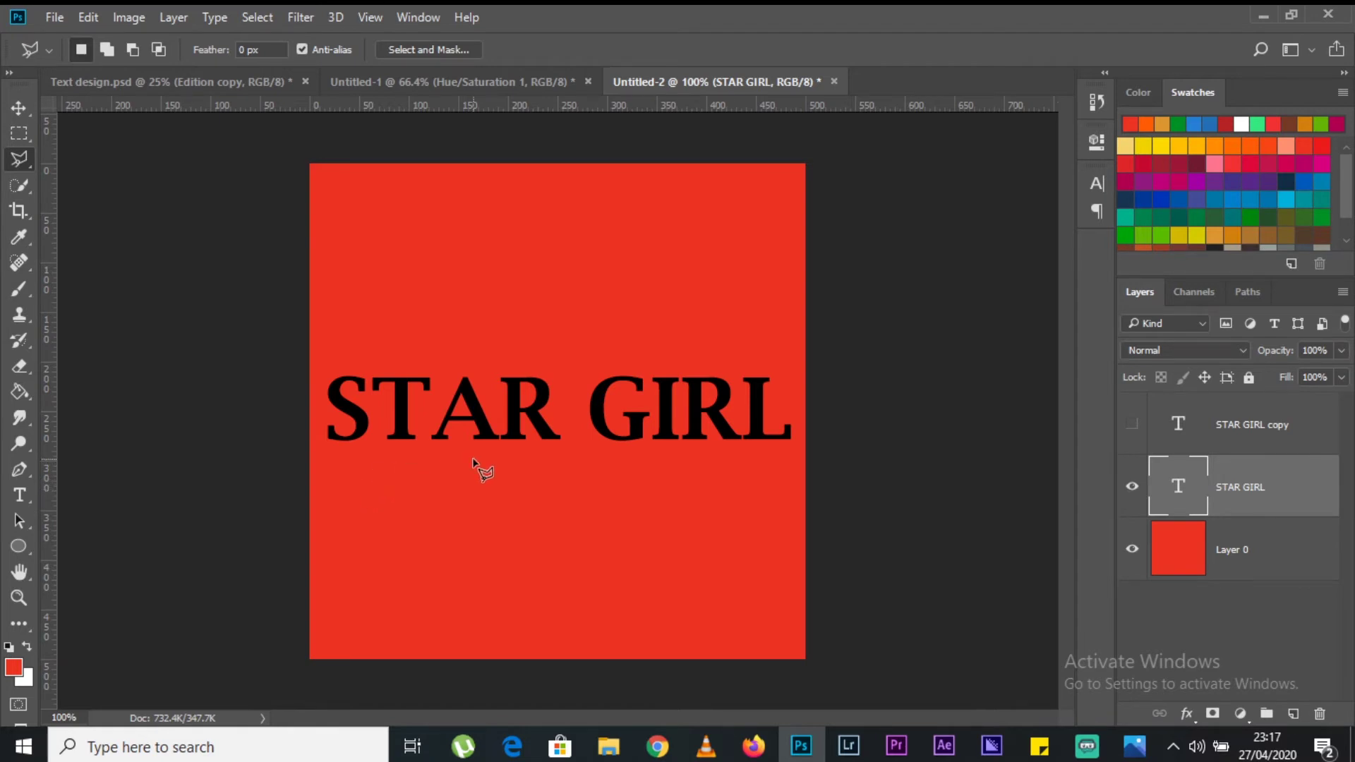
# Step: Draw a closed four-point Polygonal Lasso selection slanting across the STAR GIRL text and extending beyond both canvas sides
pyautogui.click(346, 479)
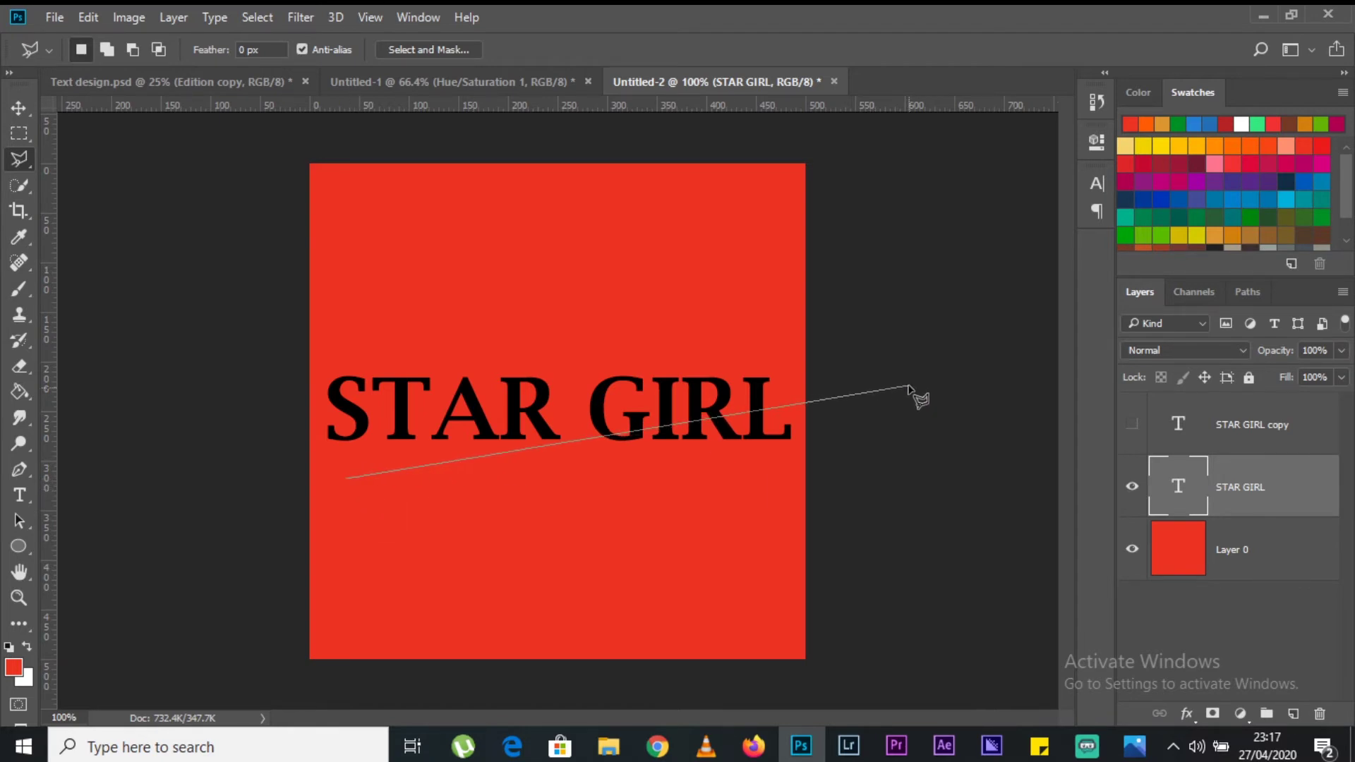
pyautogui.click(909, 382)
pyautogui.click(645, 243)
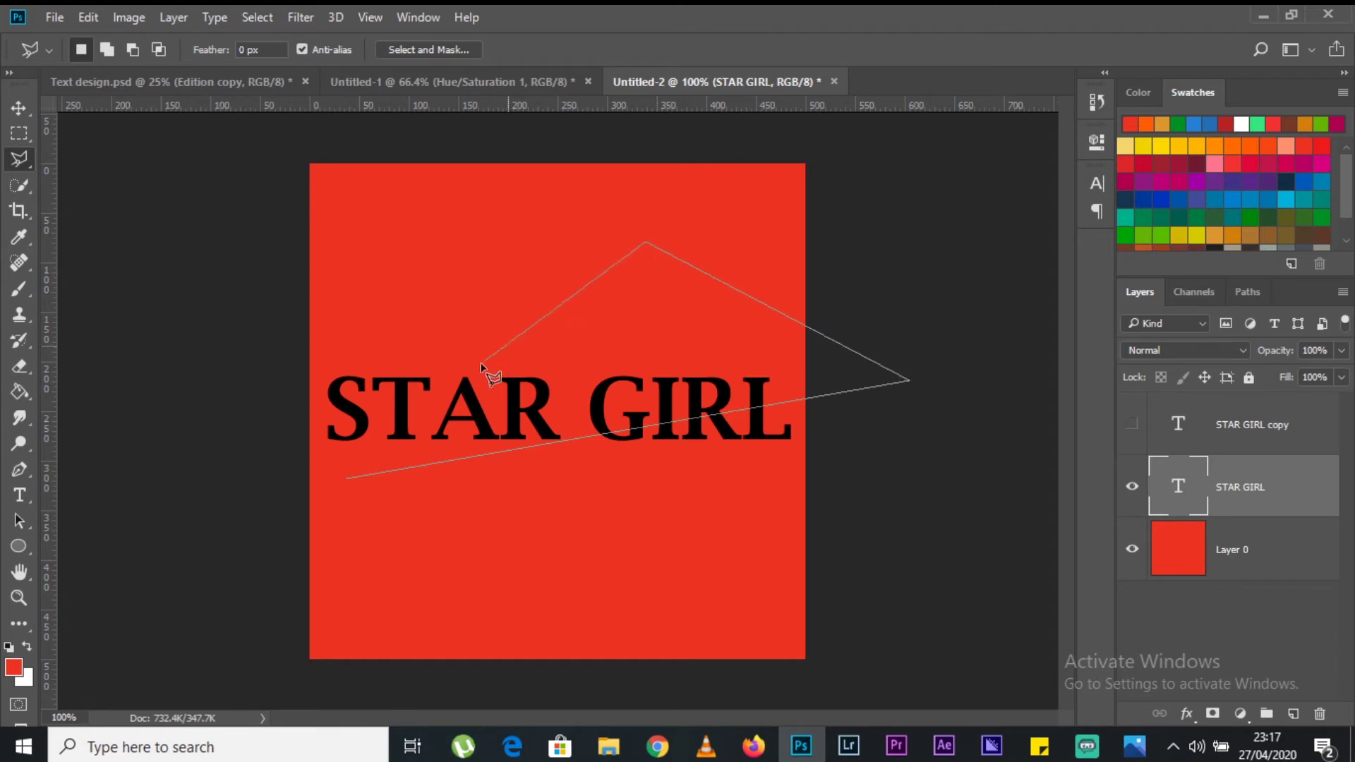
pyautogui.click(295, 431)
pyautogui.click(346, 480)
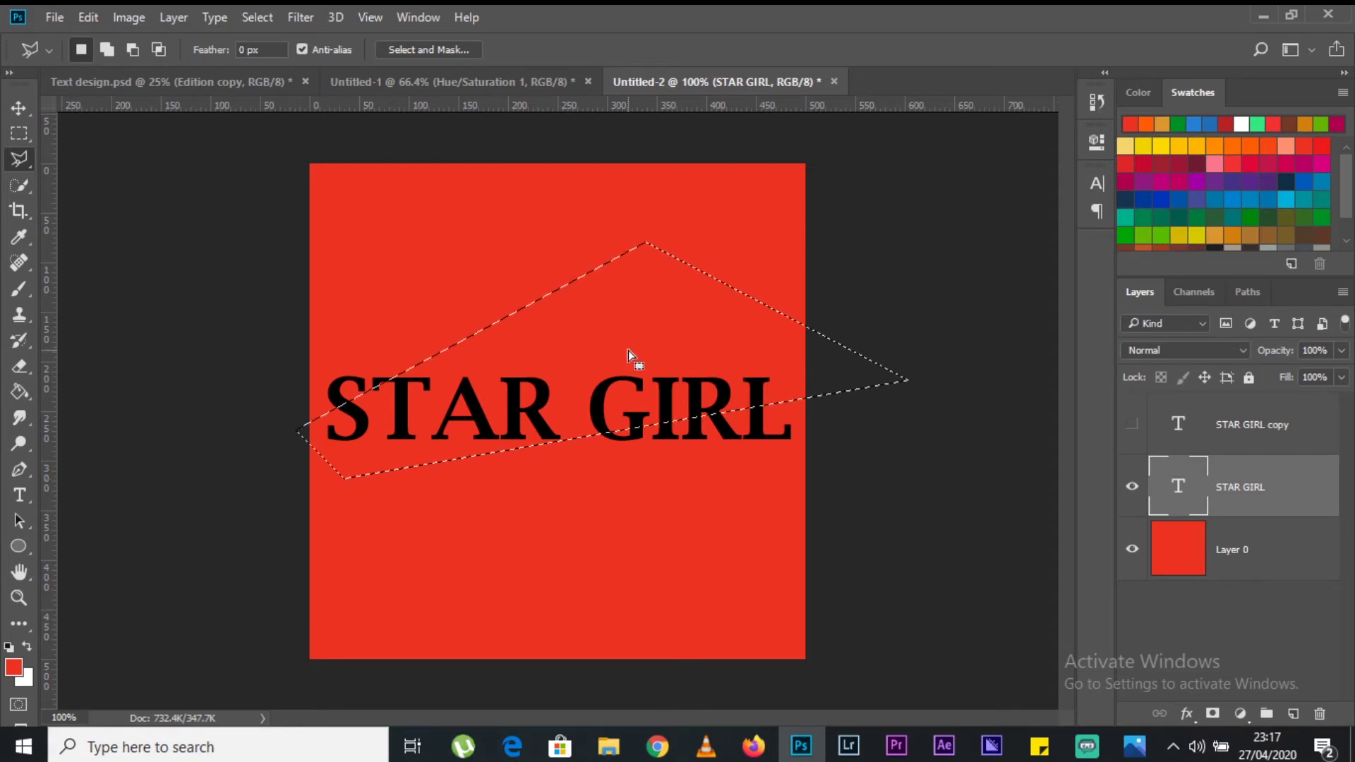
# Step: Add a Reveal Selection layer mask to the original STAR GIRL layer and toggle its visibility to check the cut
pyautogui.click(172, 16)
pyautogui.moveTo(245, 316)
pyautogui.click(533, 355)
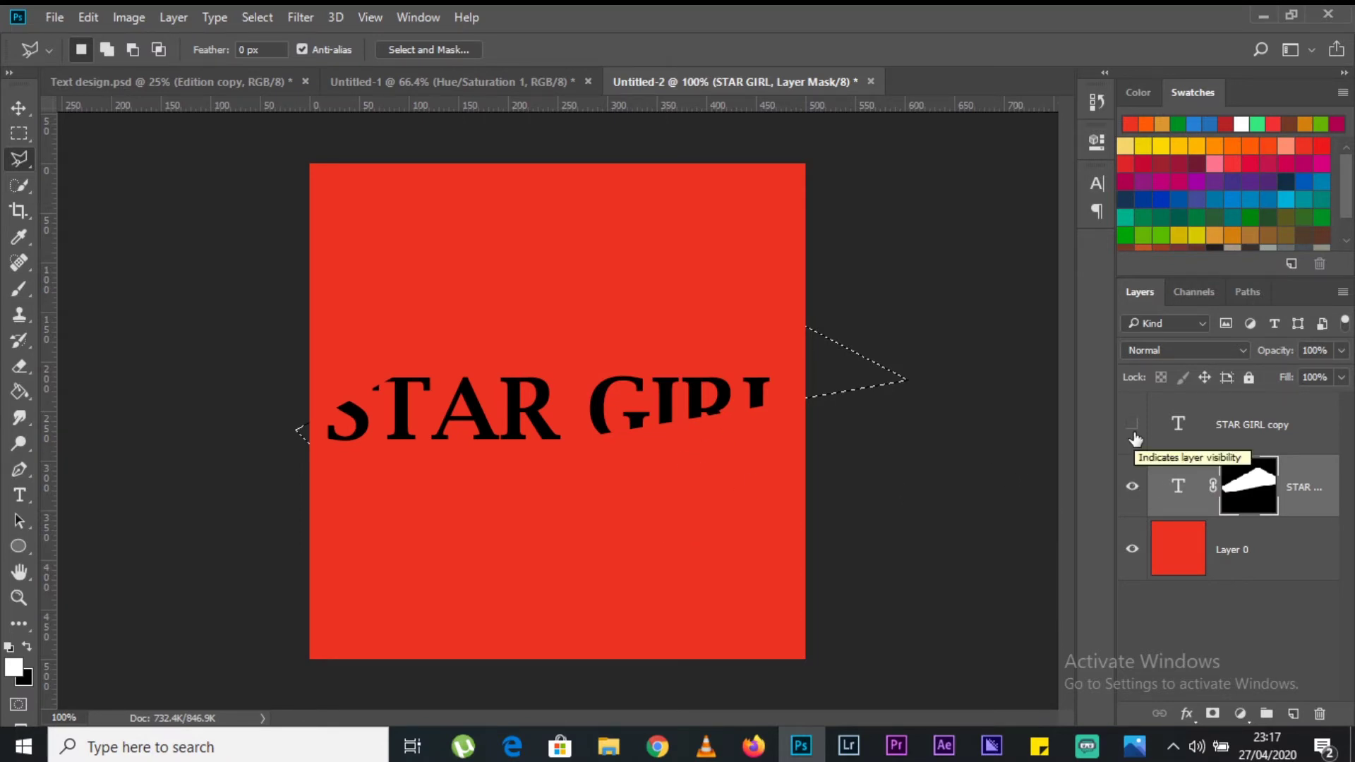
pyautogui.click(1132, 486)
pyautogui.click(1133, 487)
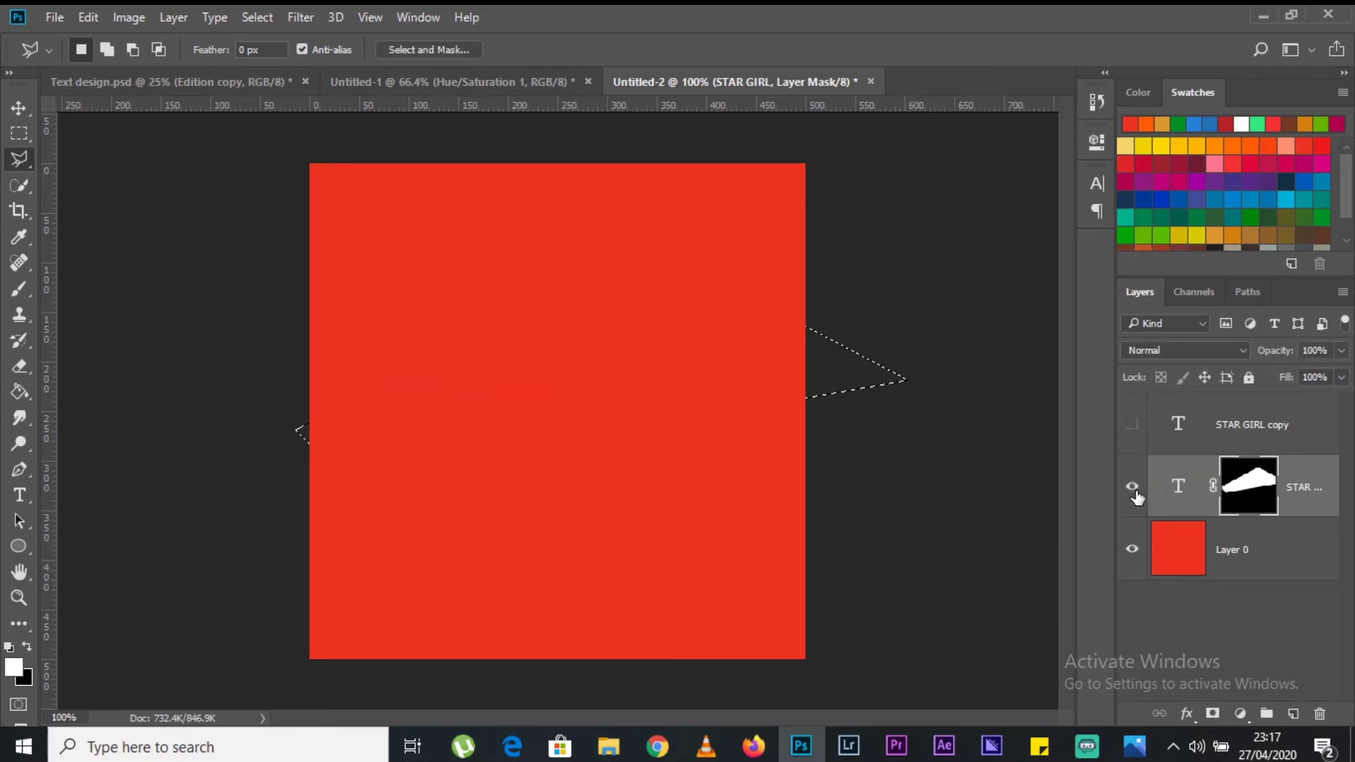
# Step: Show the STAR GIRL copy, load the original layer's mask as a selection, and add a Hide Selection mask to the copy
pyautogui.click(1132, 428)
pyautogui.press('ctrl')
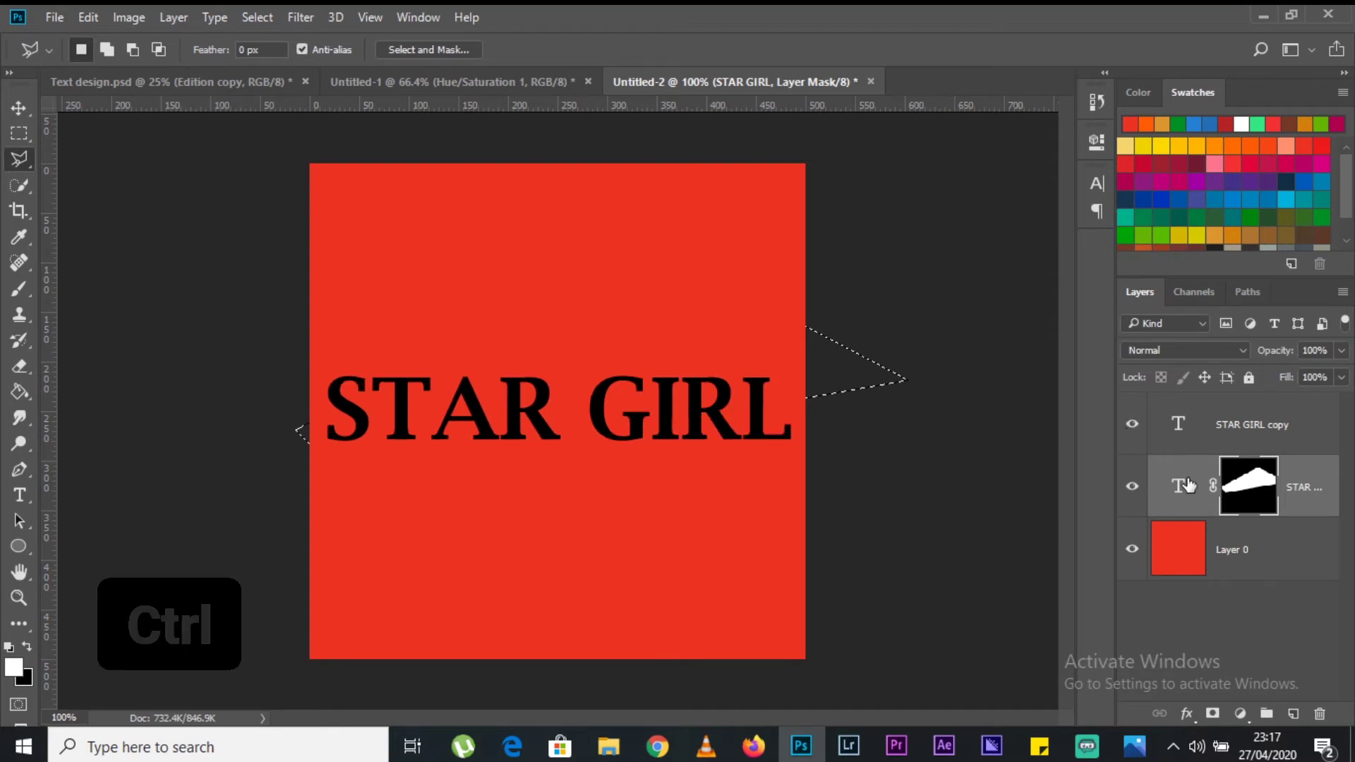
pyautogui.keyDown('ctrl'); pyautogui.click(1249, 498); pyautogui.keyUp('ctrl')
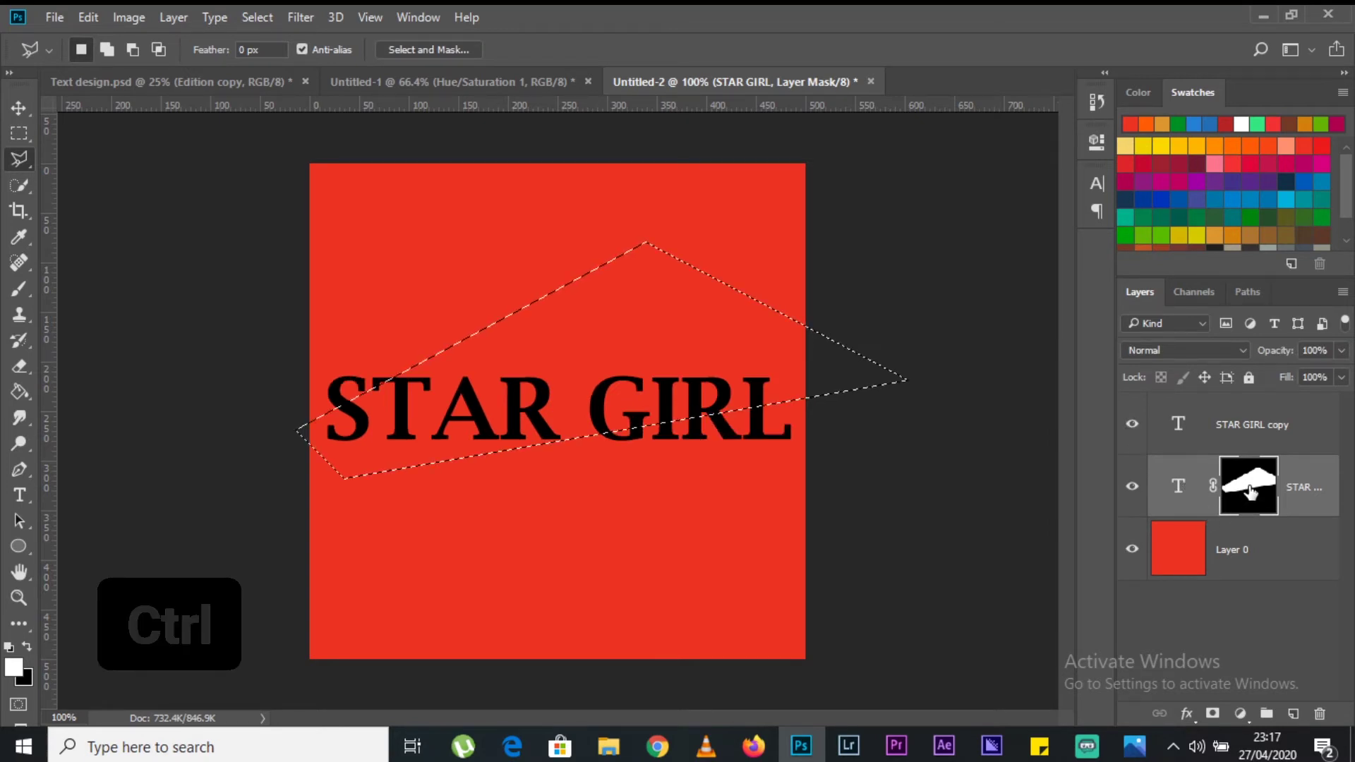
pyautogui.click(1186, 424)
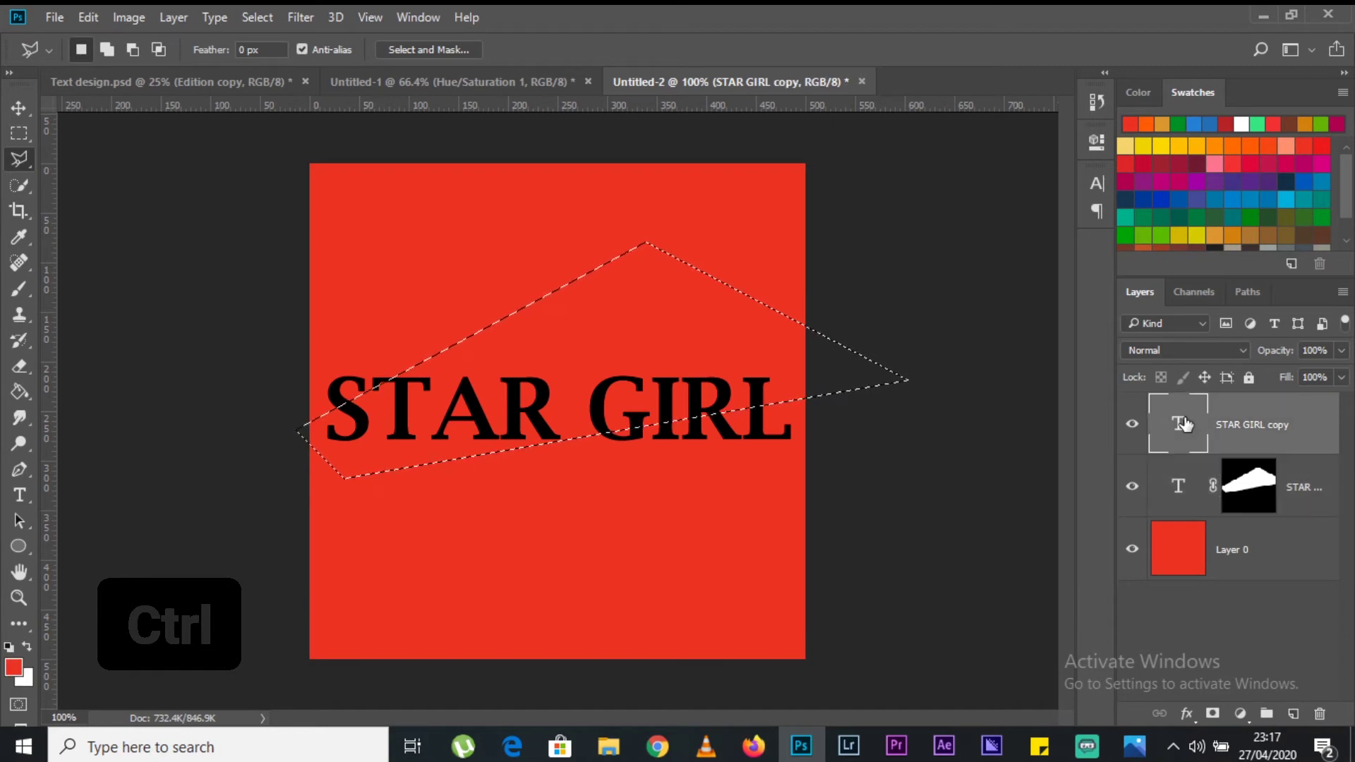
pyautogui.click(173, 17)
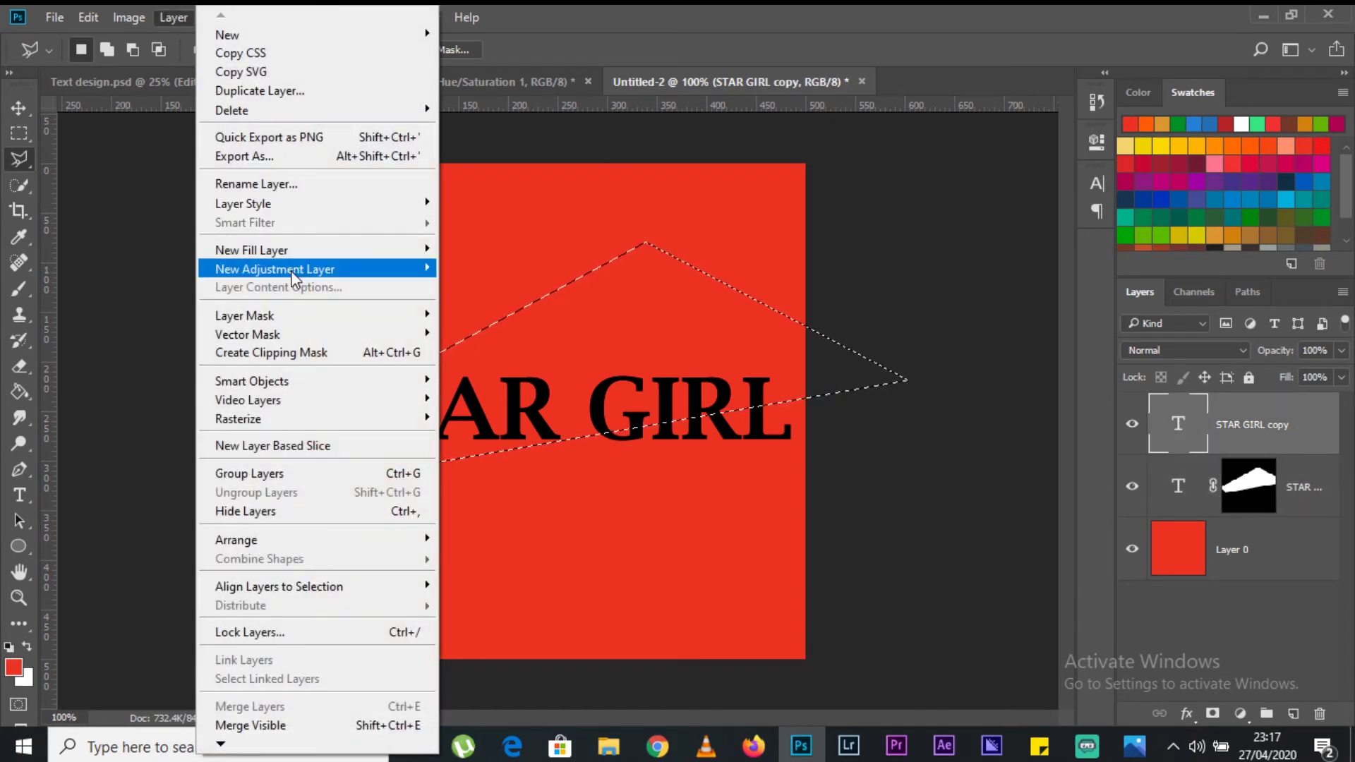
pyautogui.moveTo(307, 319)
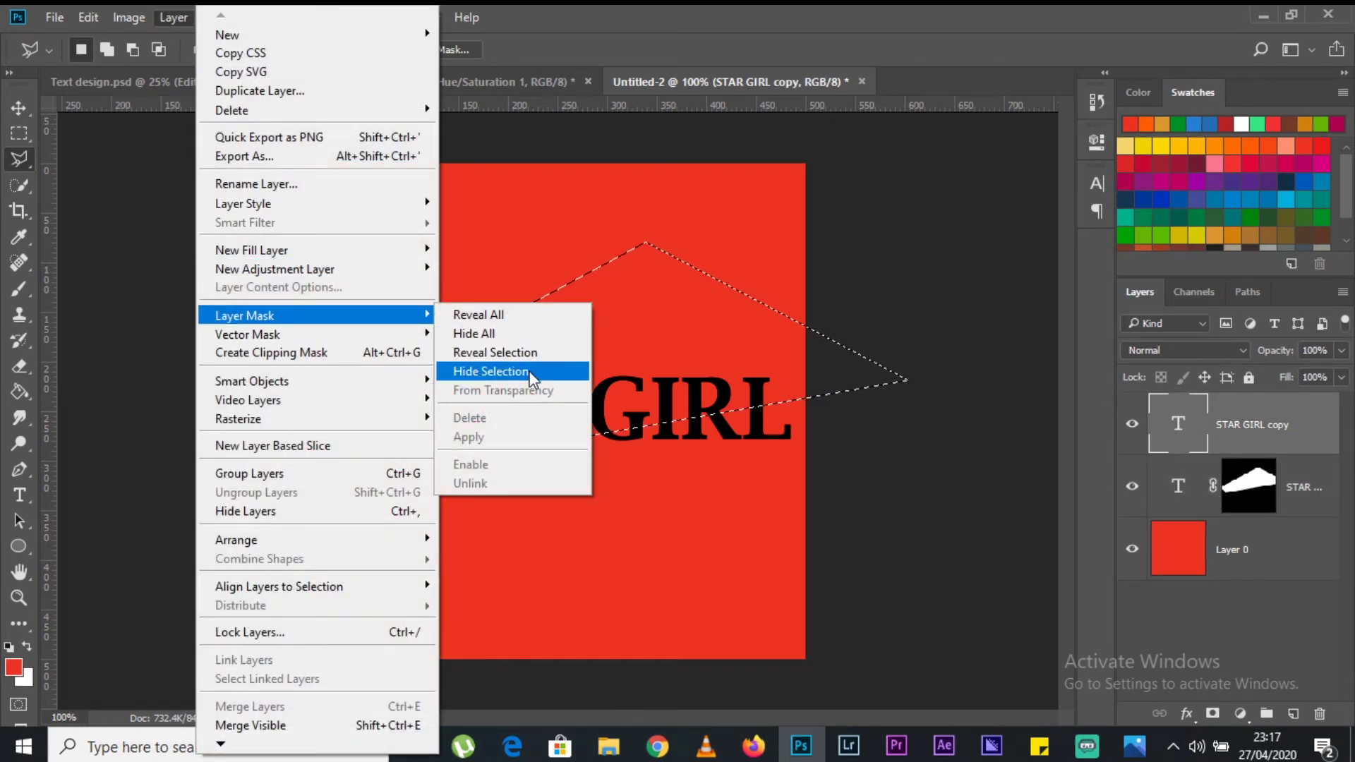
pyautogui.click(494, 372)
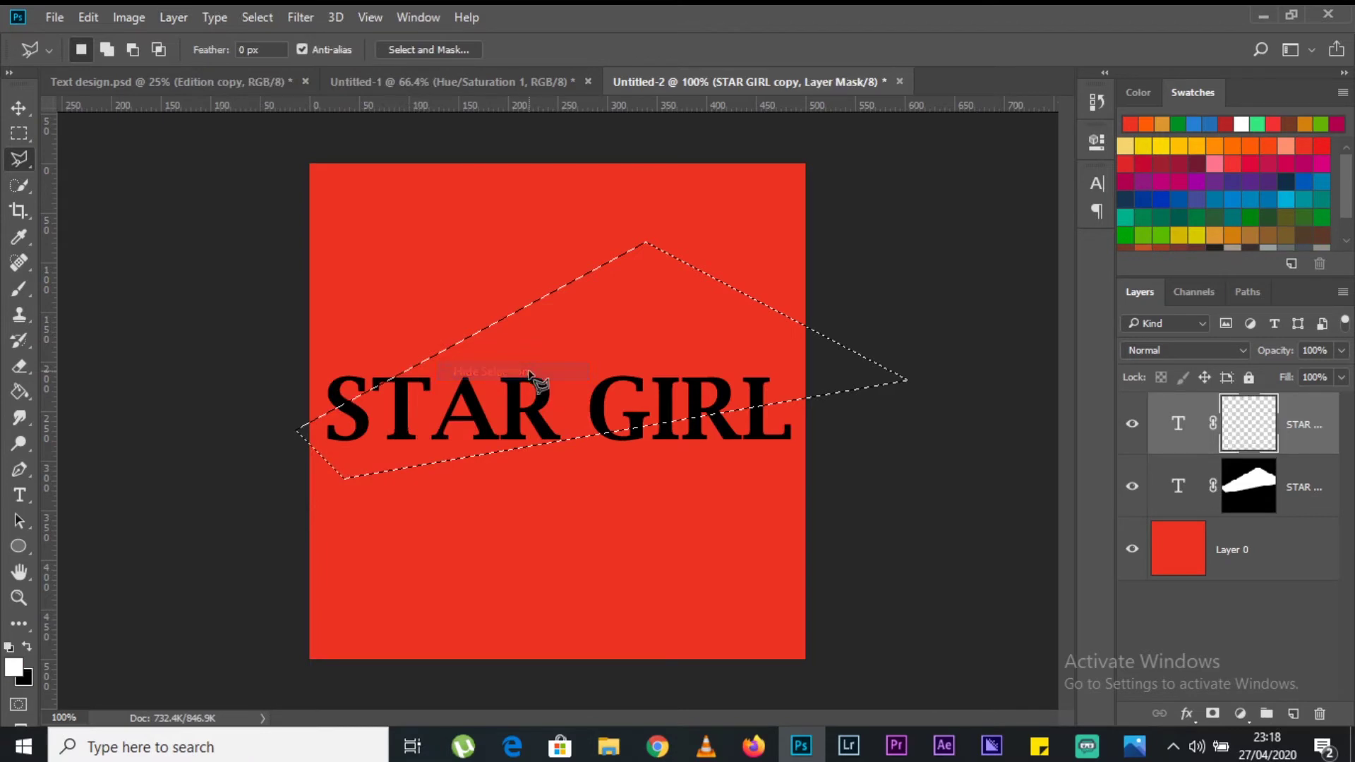
pyautogui.click(1132, 491)
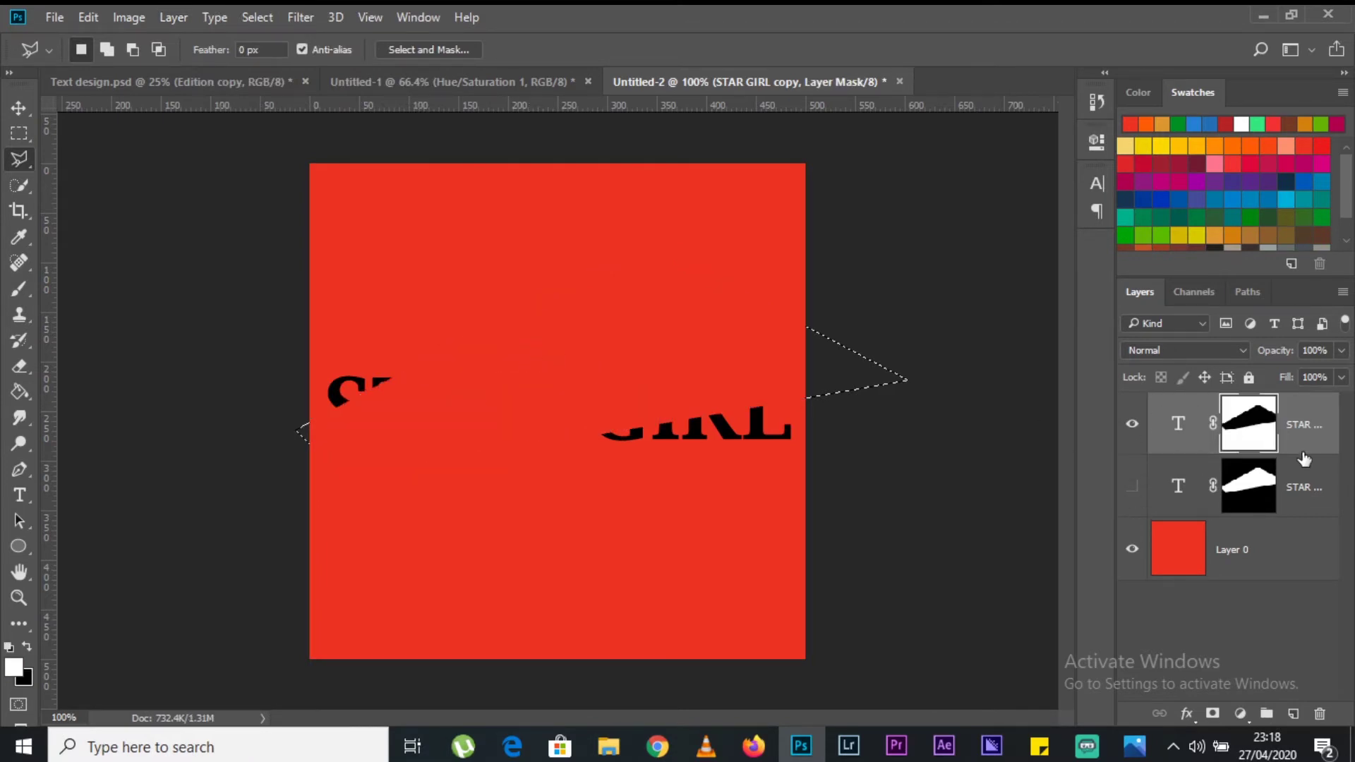
pyautogui.click(1132, 486)
# Step: Offset the masked STAR GIRL copy to X 243 px, Y 252 px with Free Transform, checking the reference image in Photos before applying
pyautogui.click(1178, 423)
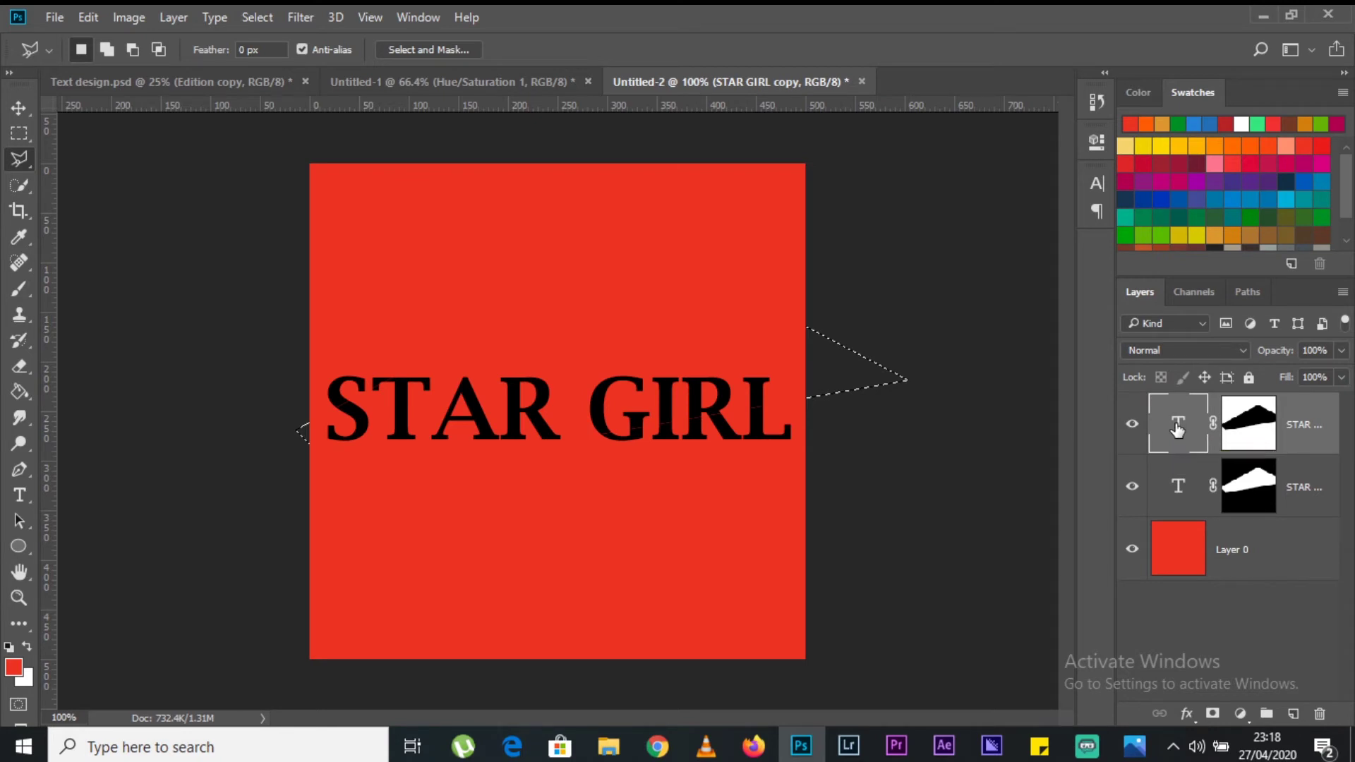
pyautogui.hotkey('ctrl', 't')
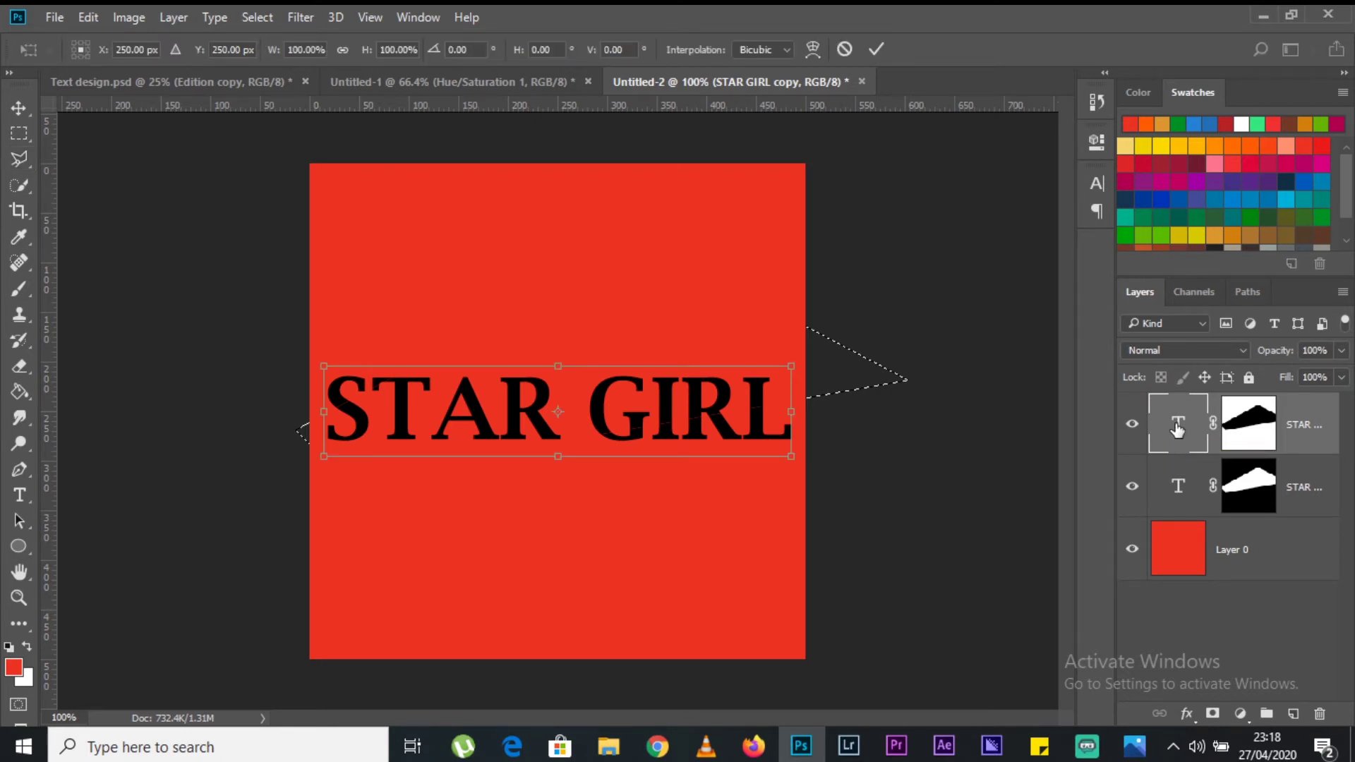
pyautogui.press('Left')
pyautogui.press('Left')
pyautogui.press('Left')
pyautogui.press('Left')
pyautogui.press('Left')
pyautogui.press('Left')
pyautogui.press('Left')
pyautogui.press('Right')
pyautogui.press('Right')
pyautogui.press('Right')
pyautogui.press('Right')
pyautogui.press('Right')
pyautogui.press('Right')
pyautogui.press('Right')
pyautogui.press('Right')
pyautogui.press('Right')
pyautogui.press('Right')
pyautogui.press('Right')
pyautogui.press('Right')
pyautogui.press('Right')
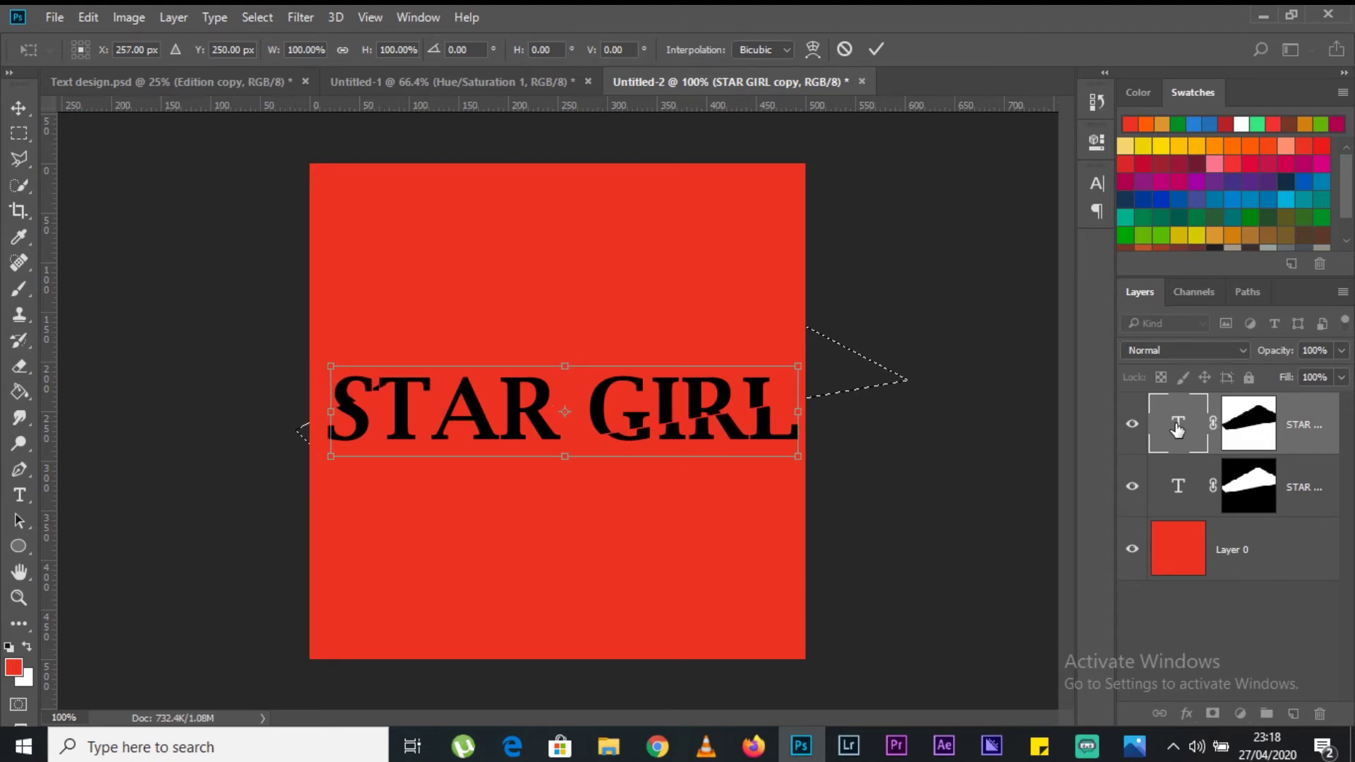
pyautogui.press('Left')
pyautogui.press('Left')
pyautogui.press('Left')
pyautogui.press('Left')
pyautogui.press('Left')
pyautogui.press('Left')
pyautogui.press('Left')
pyautogui.press('Left')
pyautogui.press('Left')
pyautogui.press('Left')
pyautogui.press('Left')
pyautogui.press('Left')
pyautogui.press('Left')
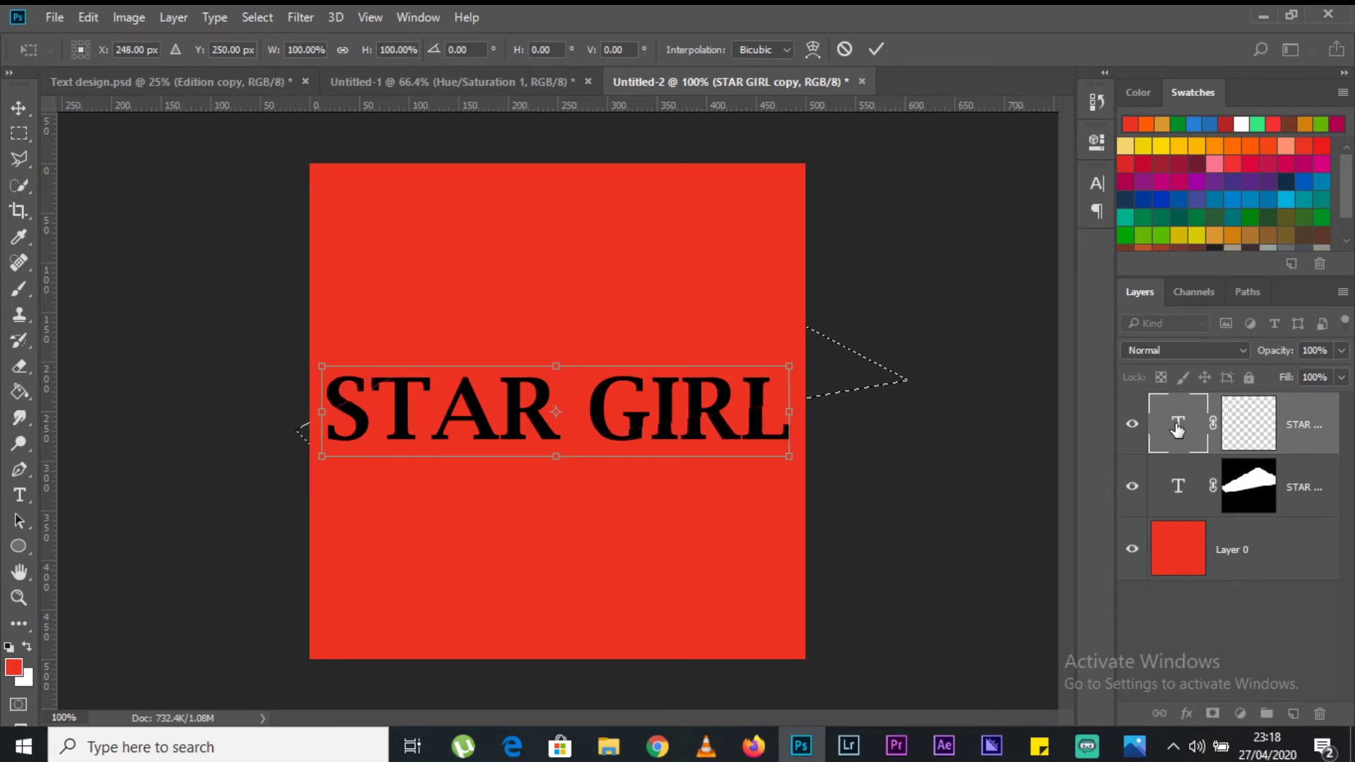
pyautogui.press('Down')
pyautogui.press('Down')
pyautogui.press('Down')
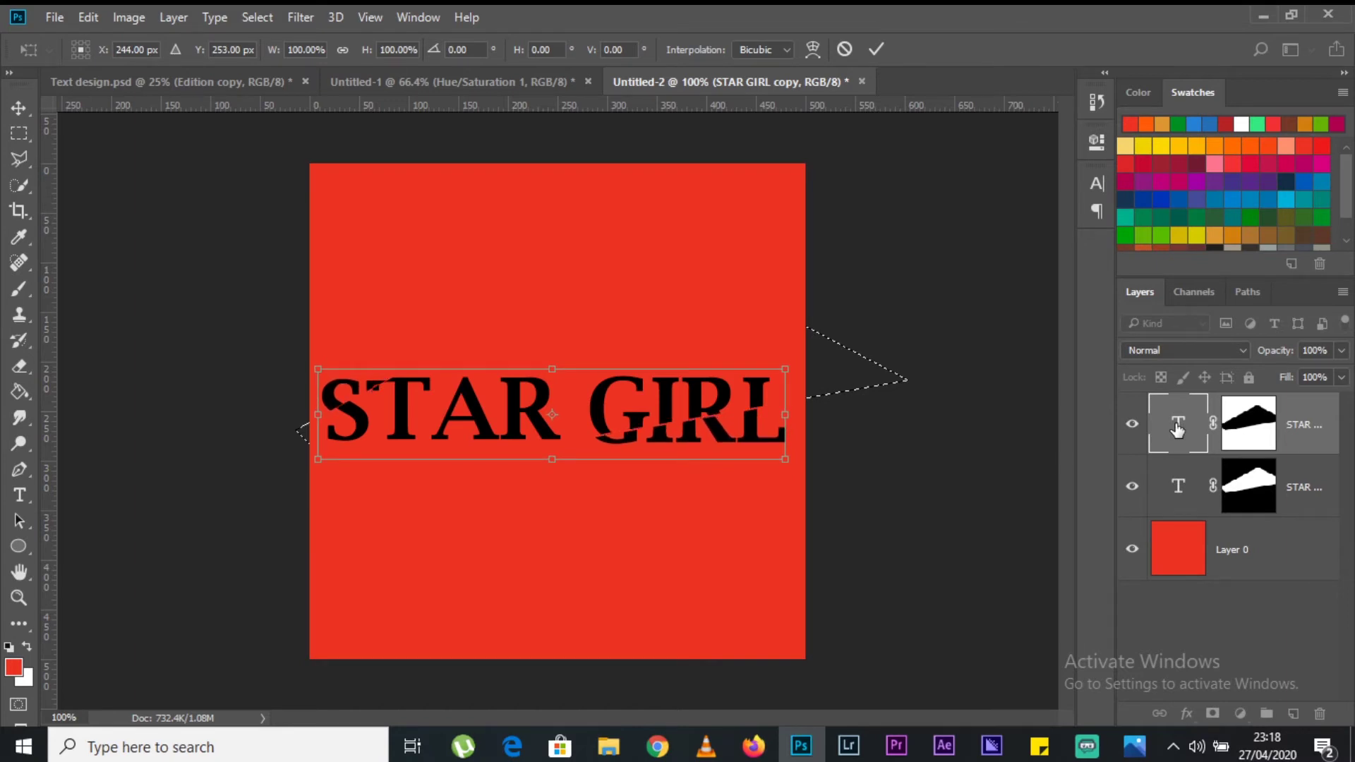
pyautogui.click(1135, 752)
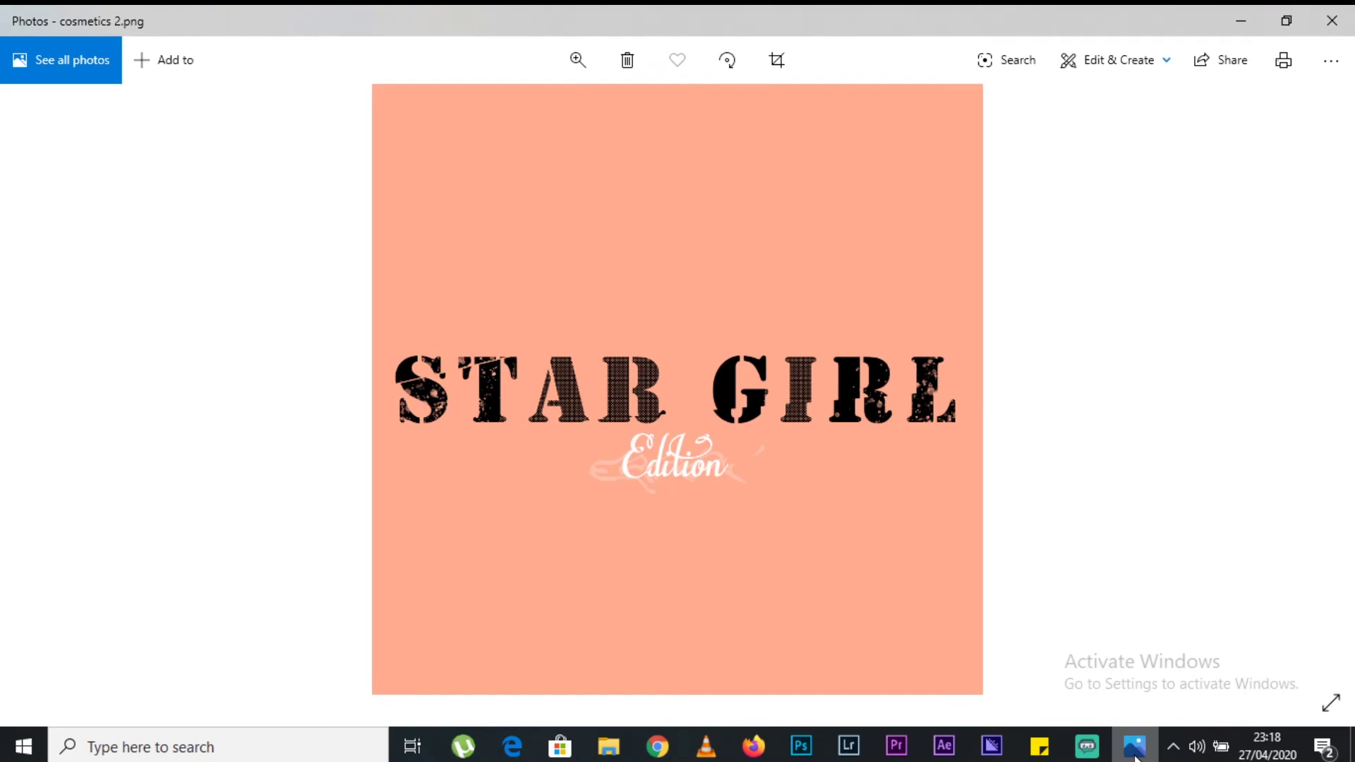
pyautogui.click(1135, 753)
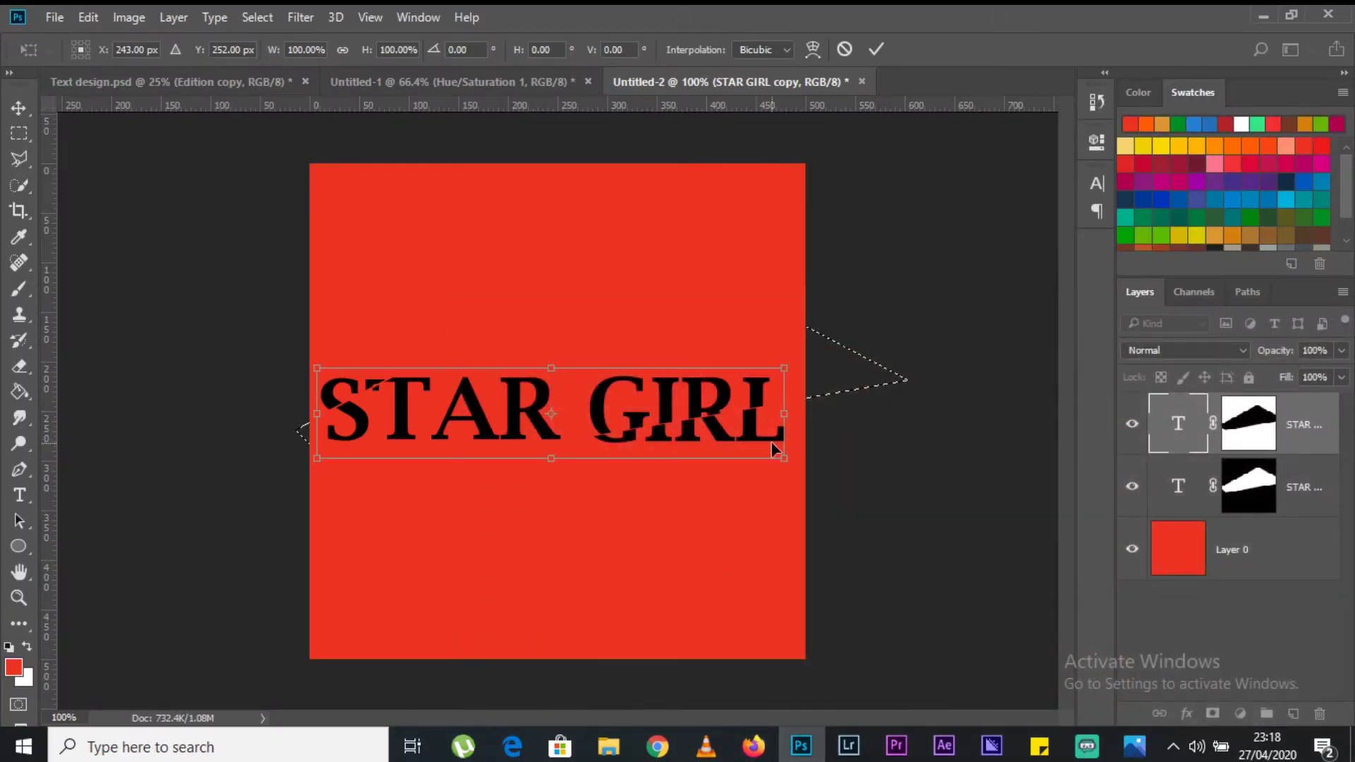
pyautogui.click(882, 48)
pyautogui.doubleClick(20, 572)
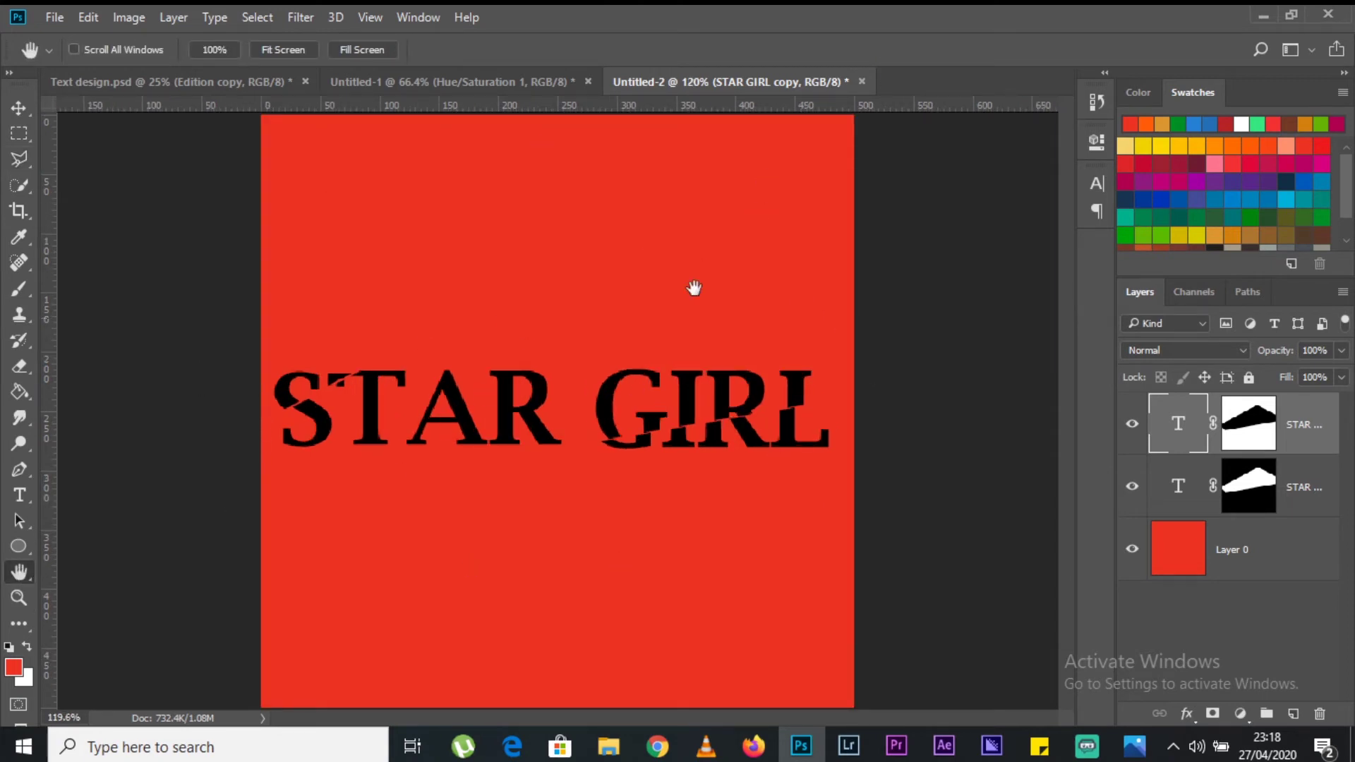
# Step: Group the two masked STAR GIRL text layers and name the group "Main text"
pyautogui.click(1249, 423)
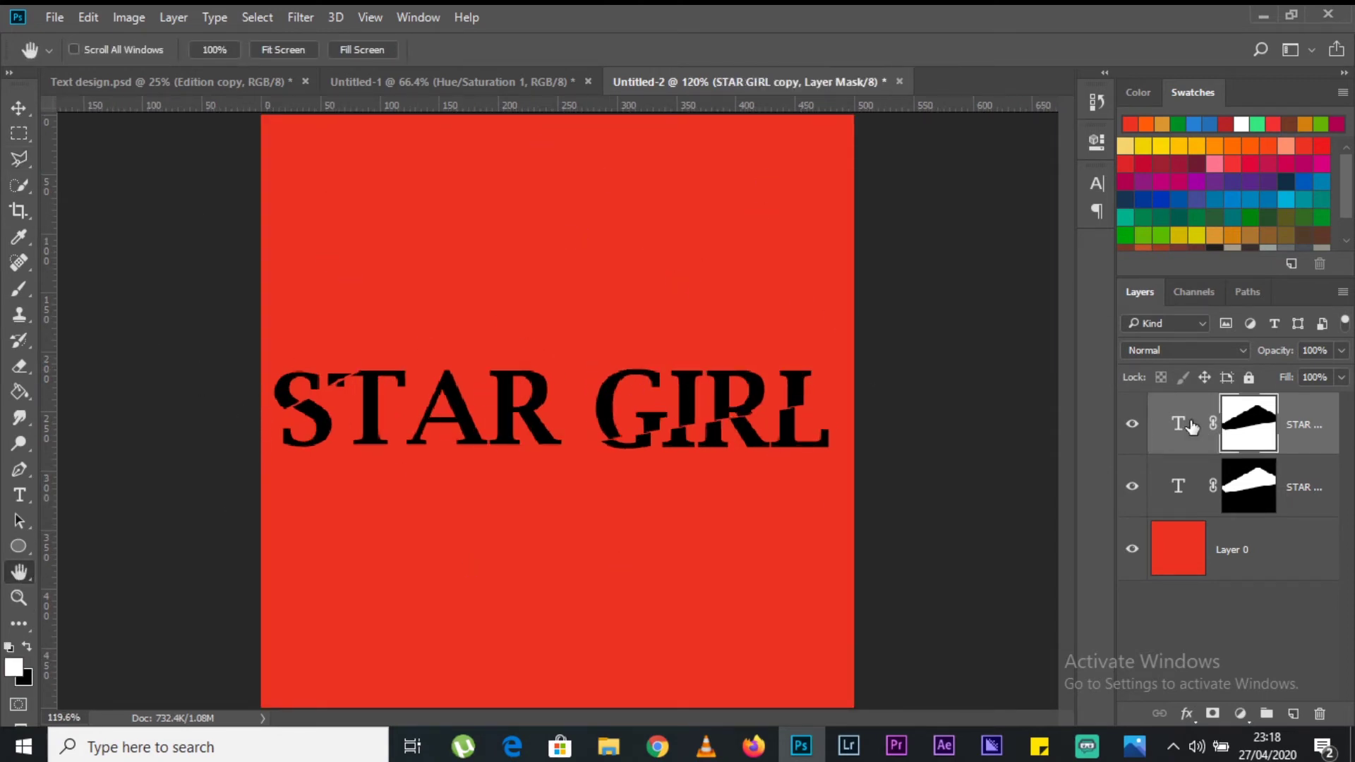
pyautogui.keyDown('shift'); pyautogui.click(1168, 494); pyautogui.keyUp('shift')
pyautogui.hotkey('ctrl', 'g')
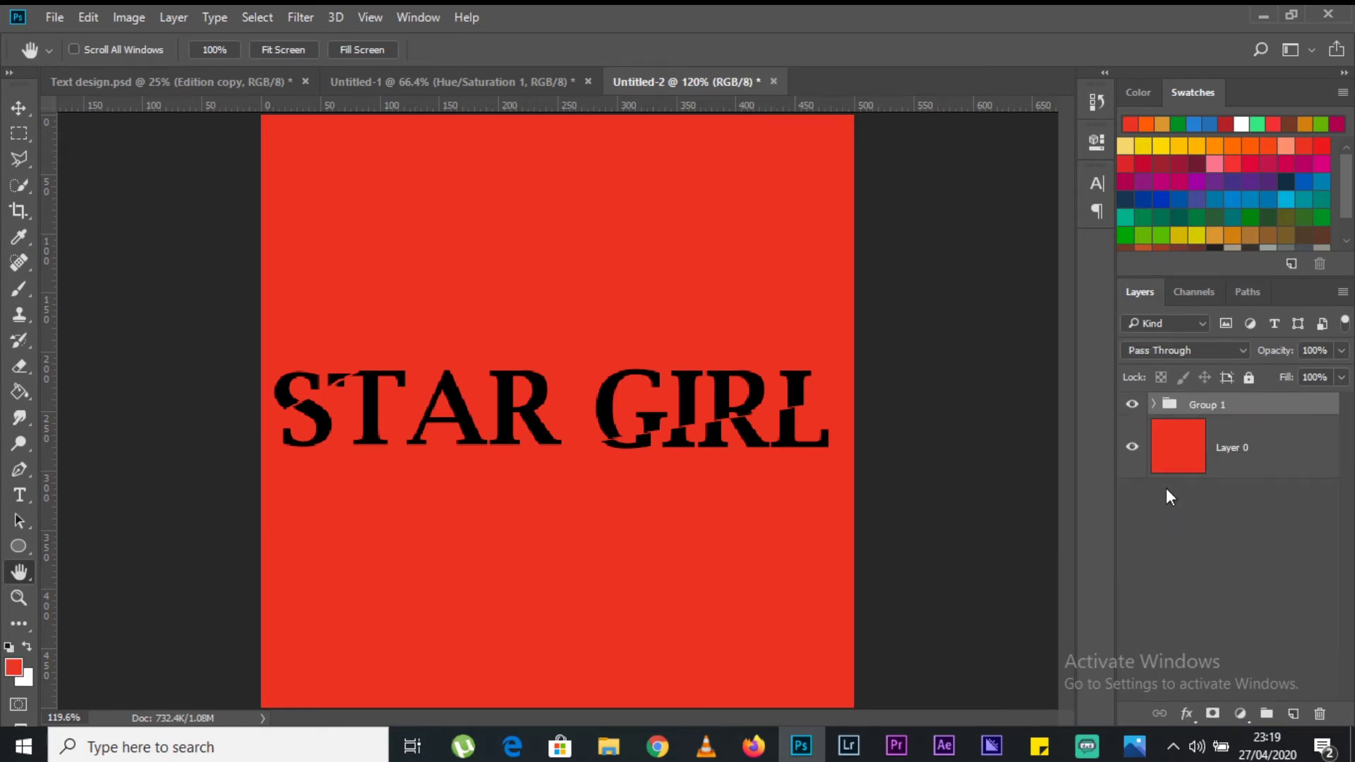
pyautogui.doubleClick(1221, 407)
pyautogui.write('Main text')
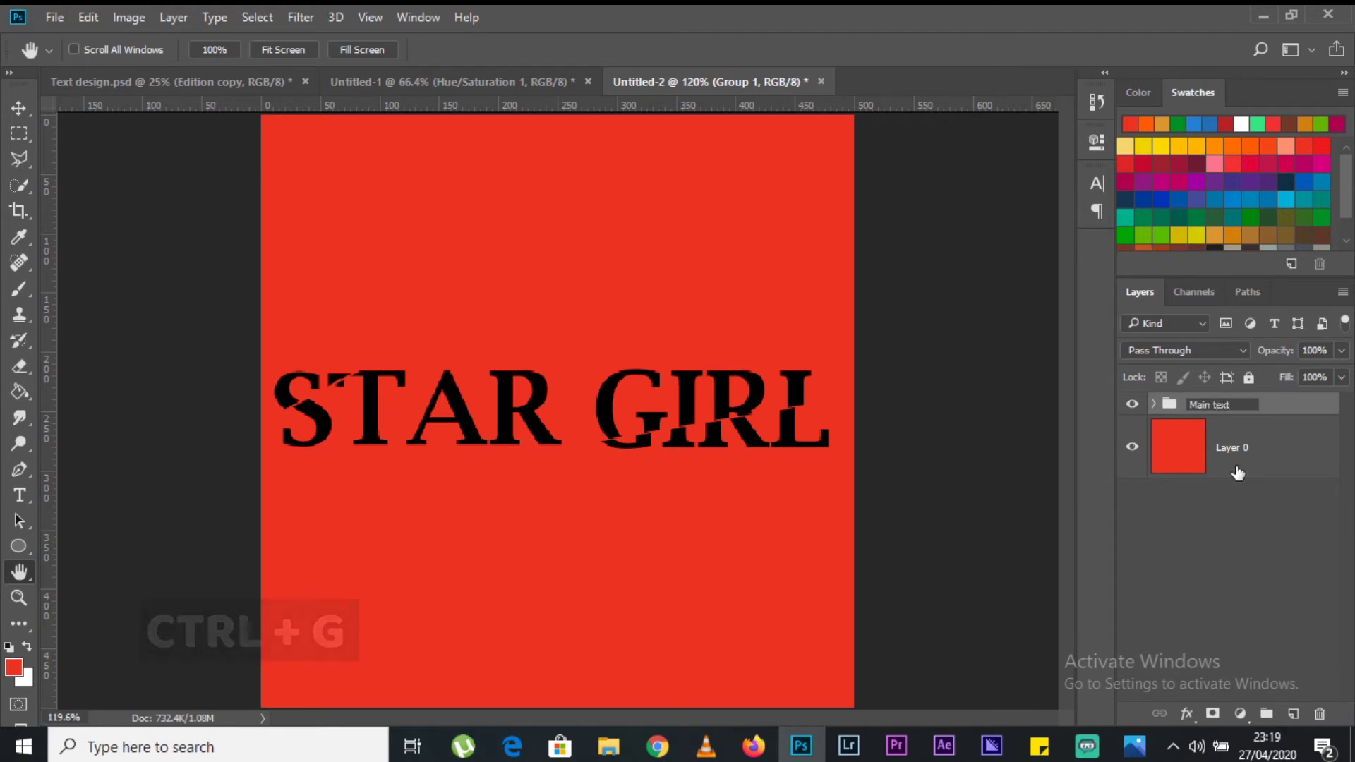
pyautogui.click(1236, 565)
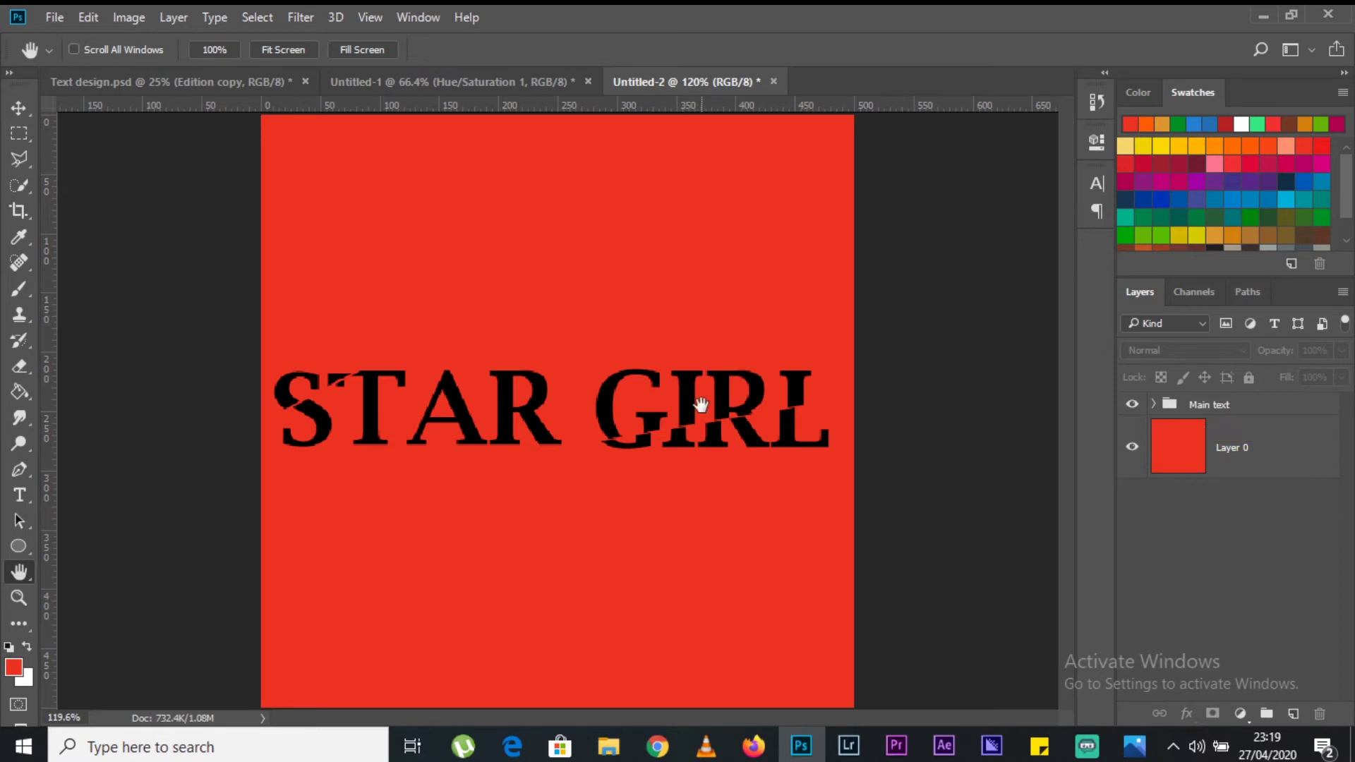
# Step: Switch to Photos to examine the letter textures in the reference design, and return to Photoshop with the Move tool
pyautogui.click(1134, 750)
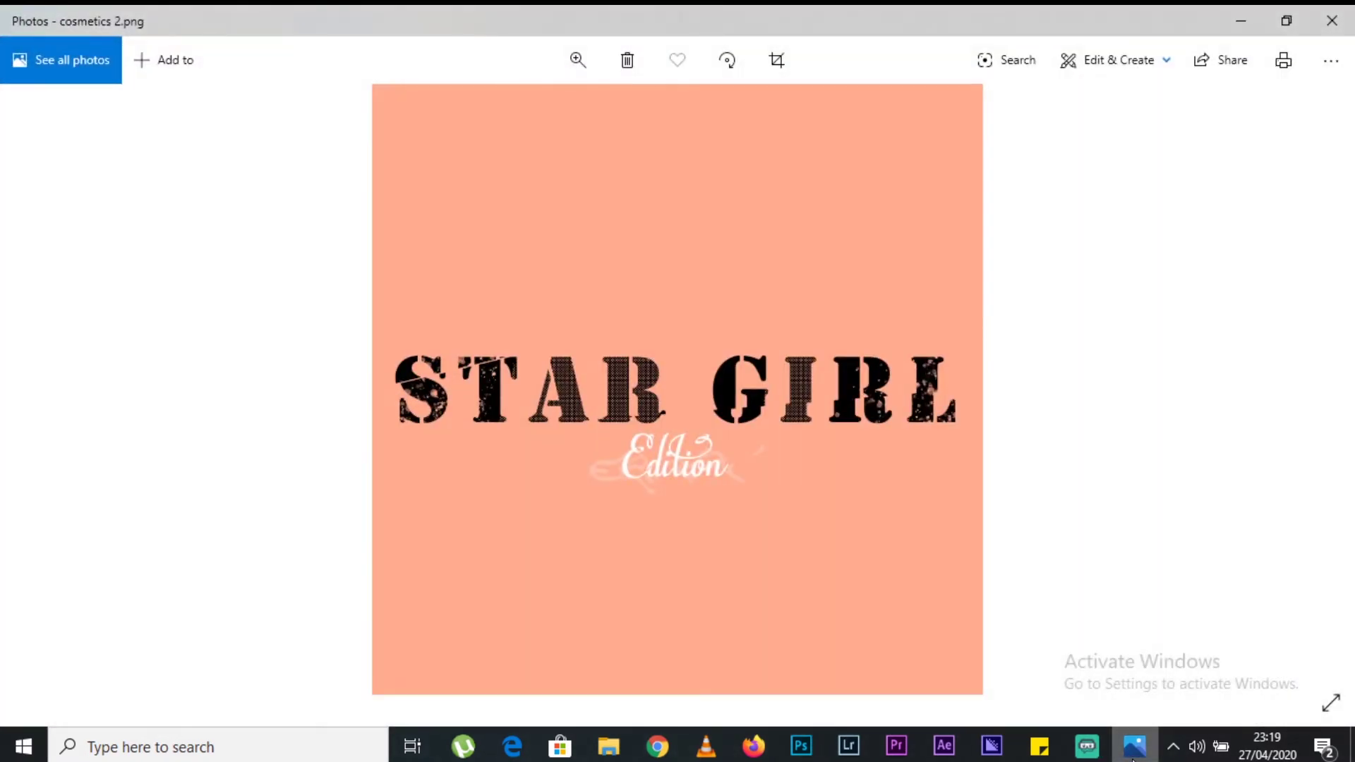
pyautogui.click(1134, 750)
pyautogui.press('v')
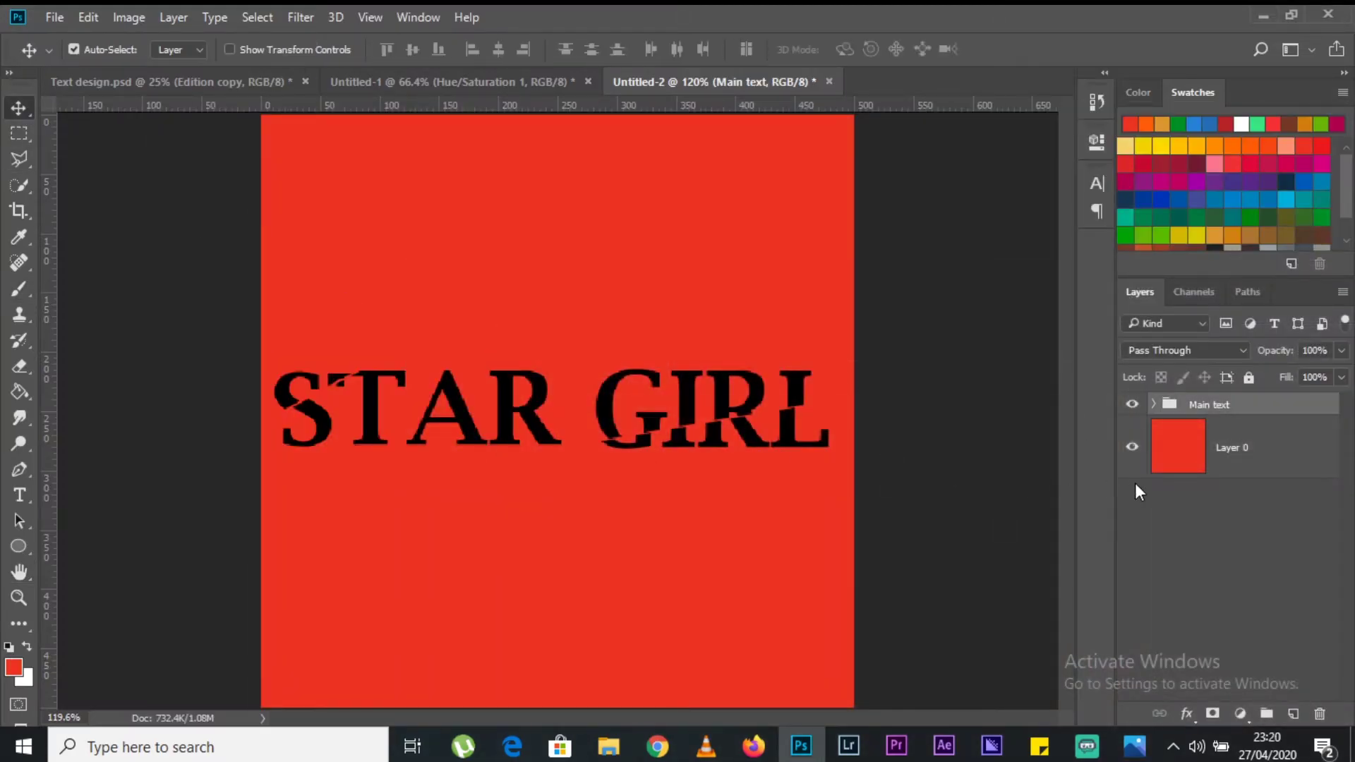
# Step: Add a blank layer mask to the Main text group
pyautogui.click(1255, 560)
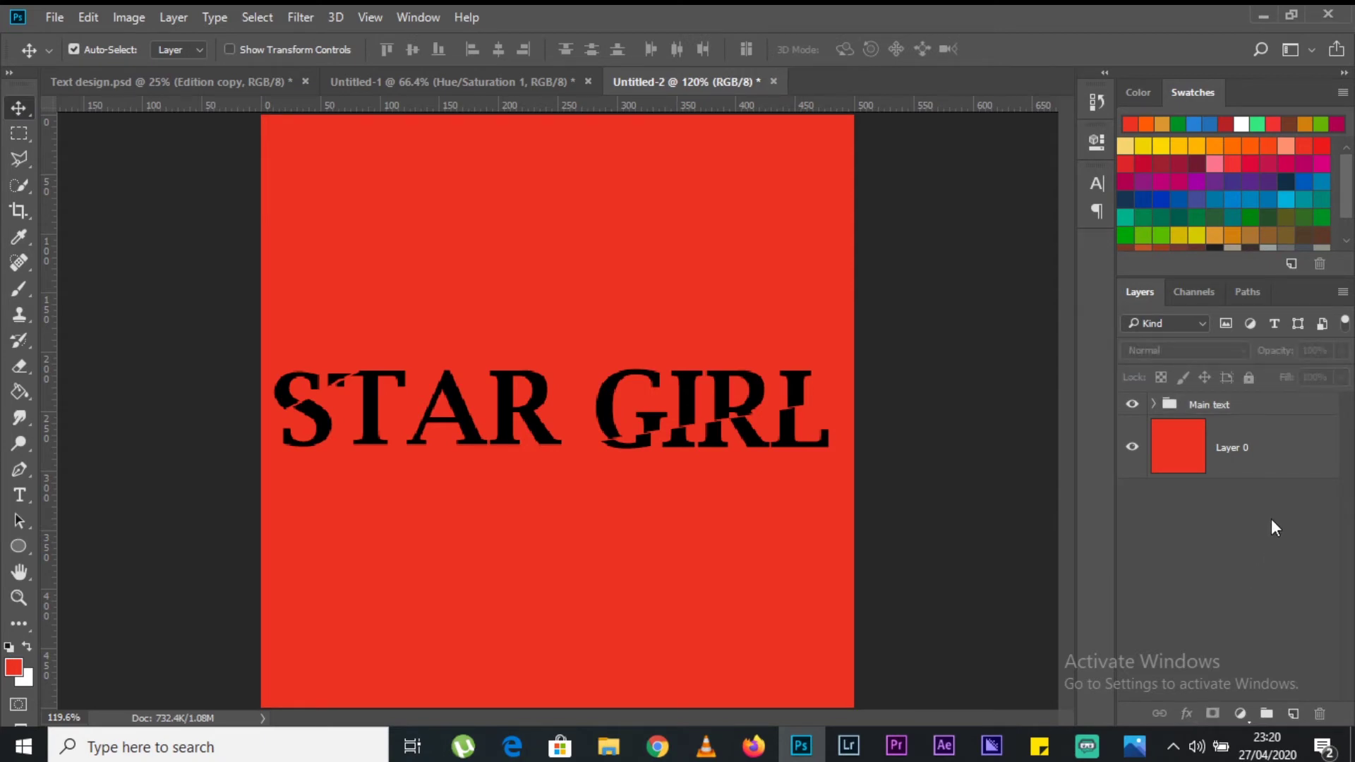
pyautogui.click(1240, 408)
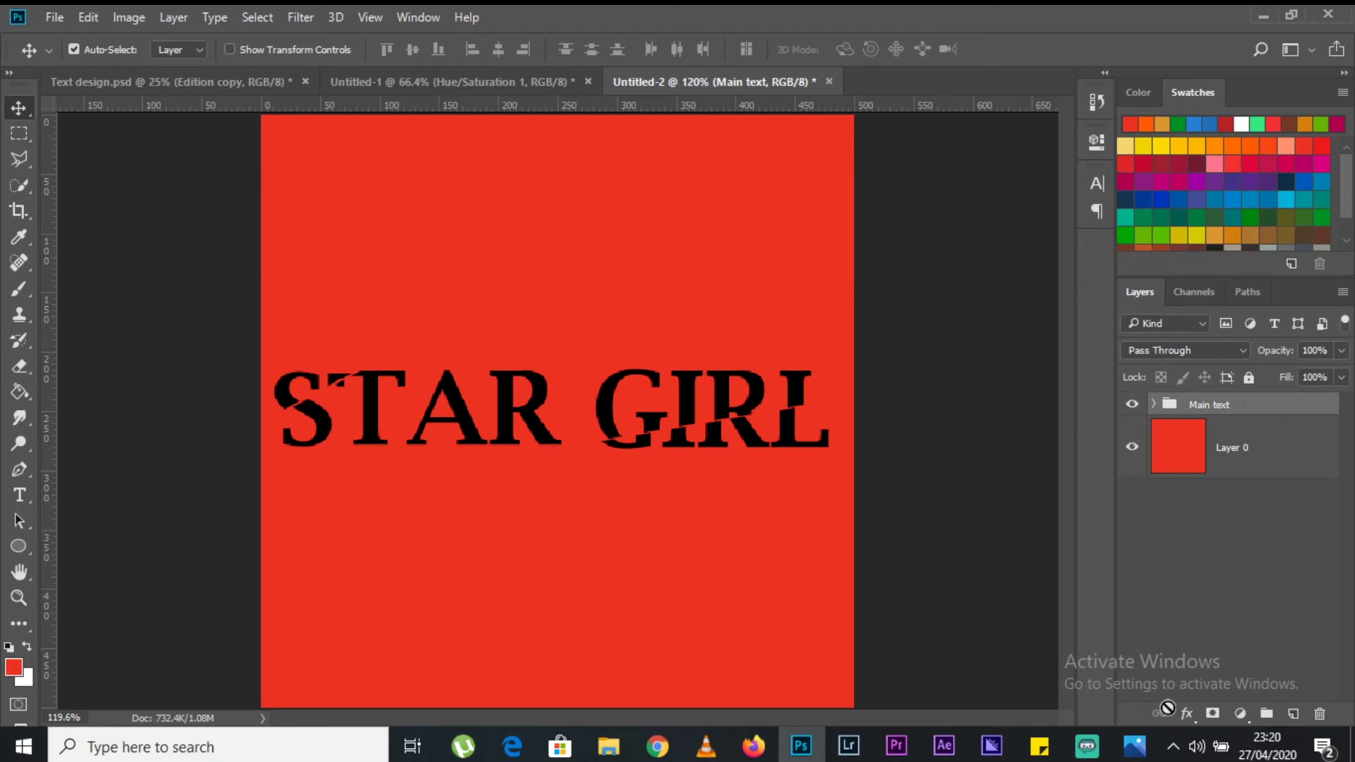
pyautogui.click(1212, 714)
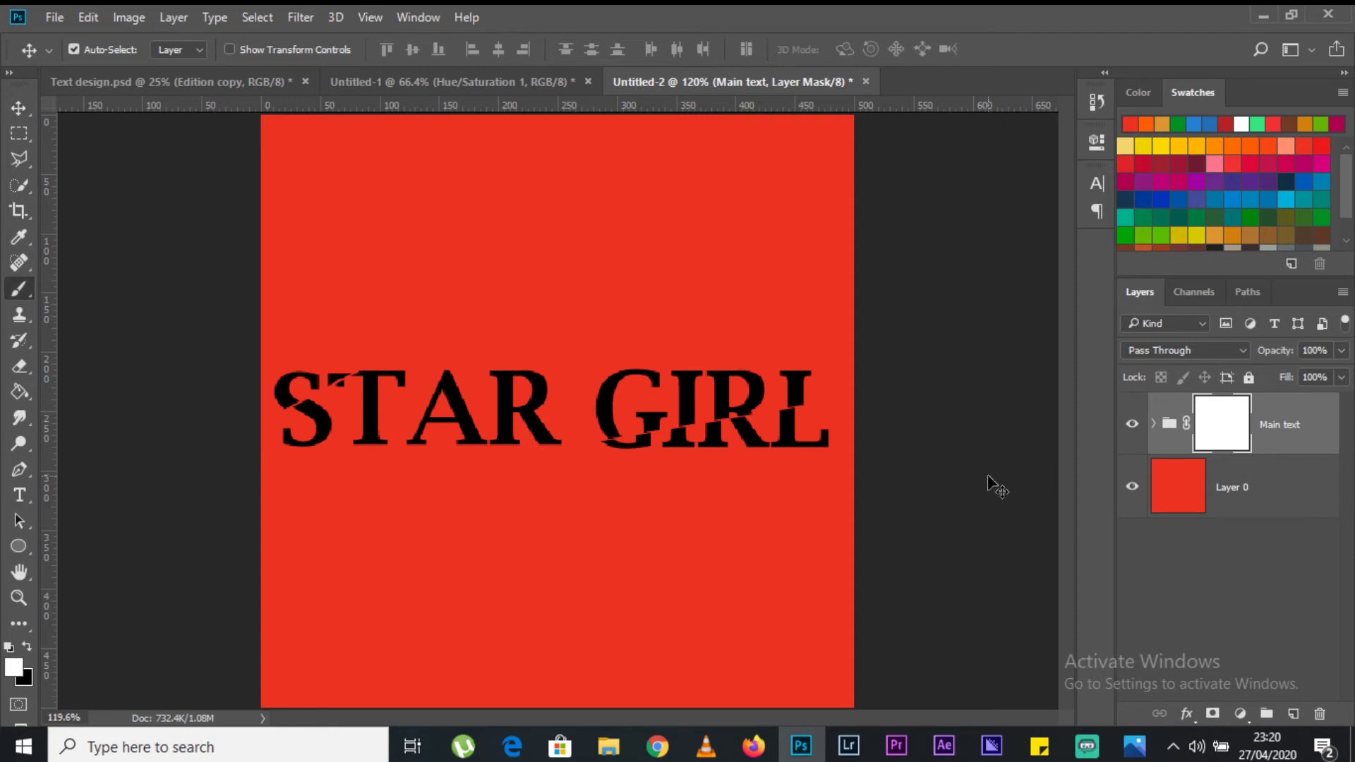
# Step: Choose the Supreme spatter brush from Kyle's Spatter Brushes and reduce the brush size to 58 px
pyautogui.press('b')
pyautogui.click(103, 49)
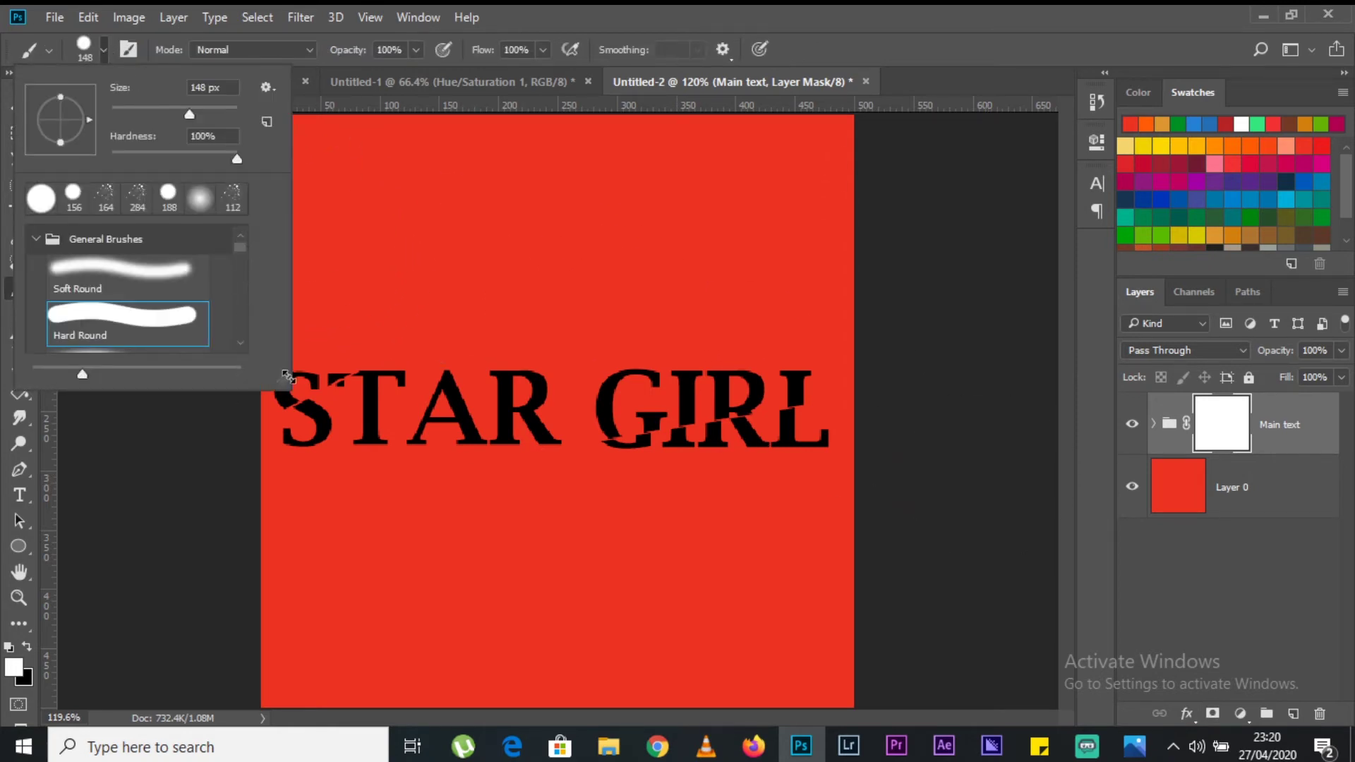
pyautogui.moveTo(288, 383); pyautogui.dragTo(277, 489)
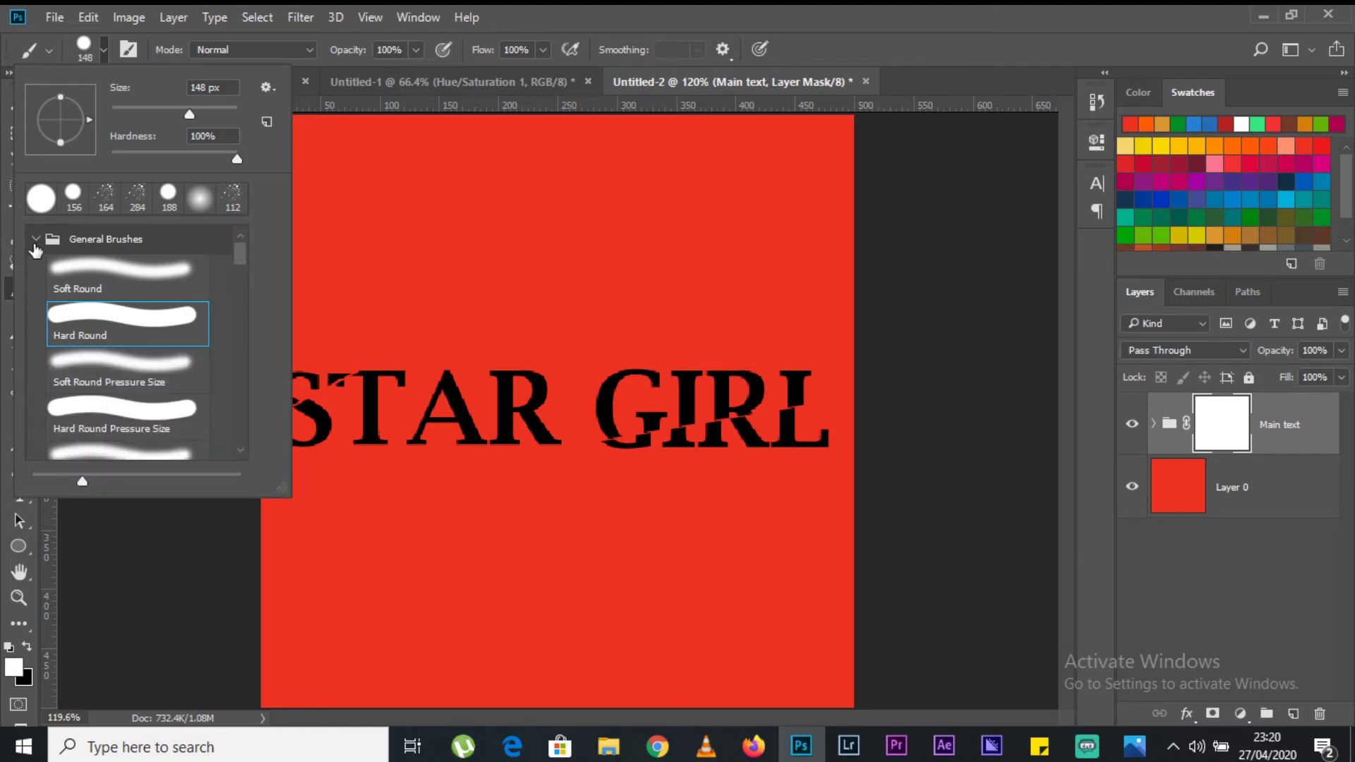
pyautogui.click(148, 240)
pyautogui.click(39, 297)
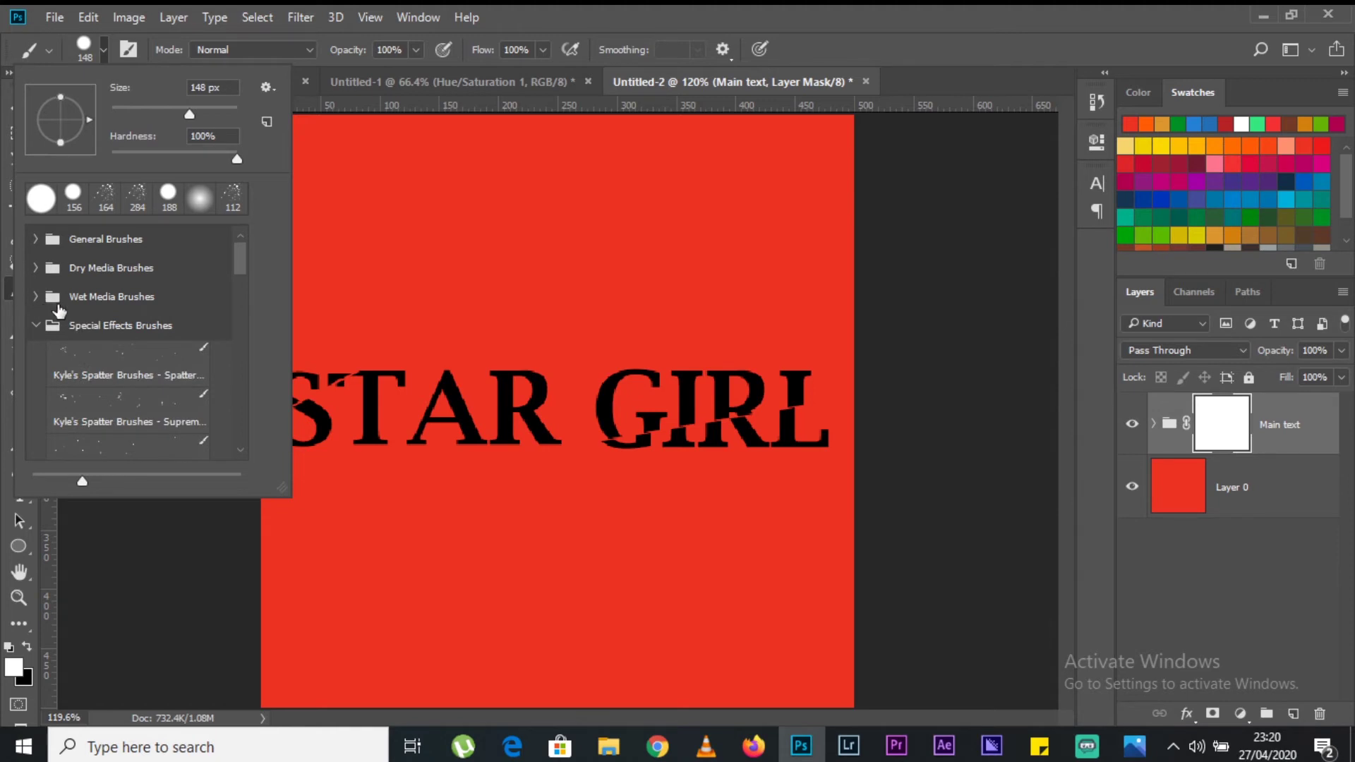
pyautogui.click(34, 327)
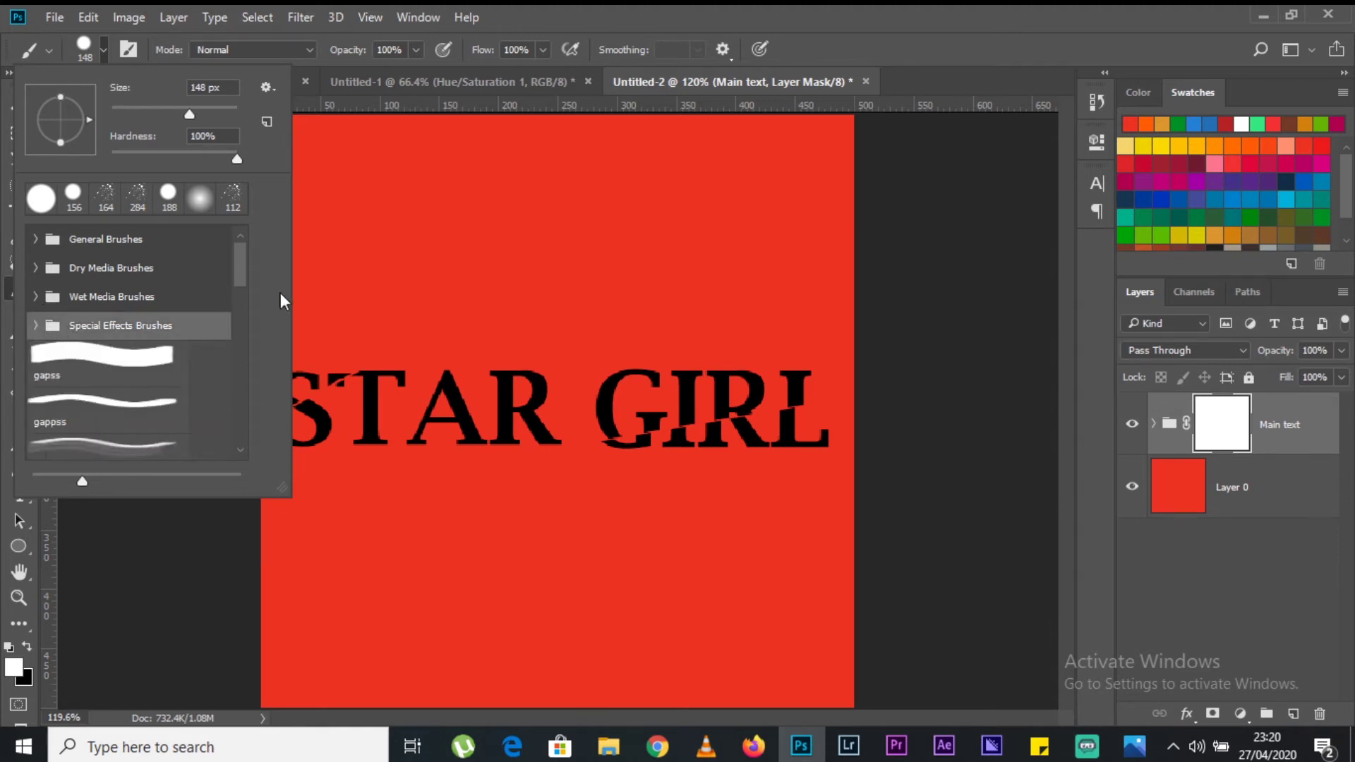
pyautogui.moveTo(237, 281)
pyautogui.mouseDown()
pyautogui.moveTo(240, 384)
pyautogui.moveTo(238, 370)
pyautogui.mouseUp()
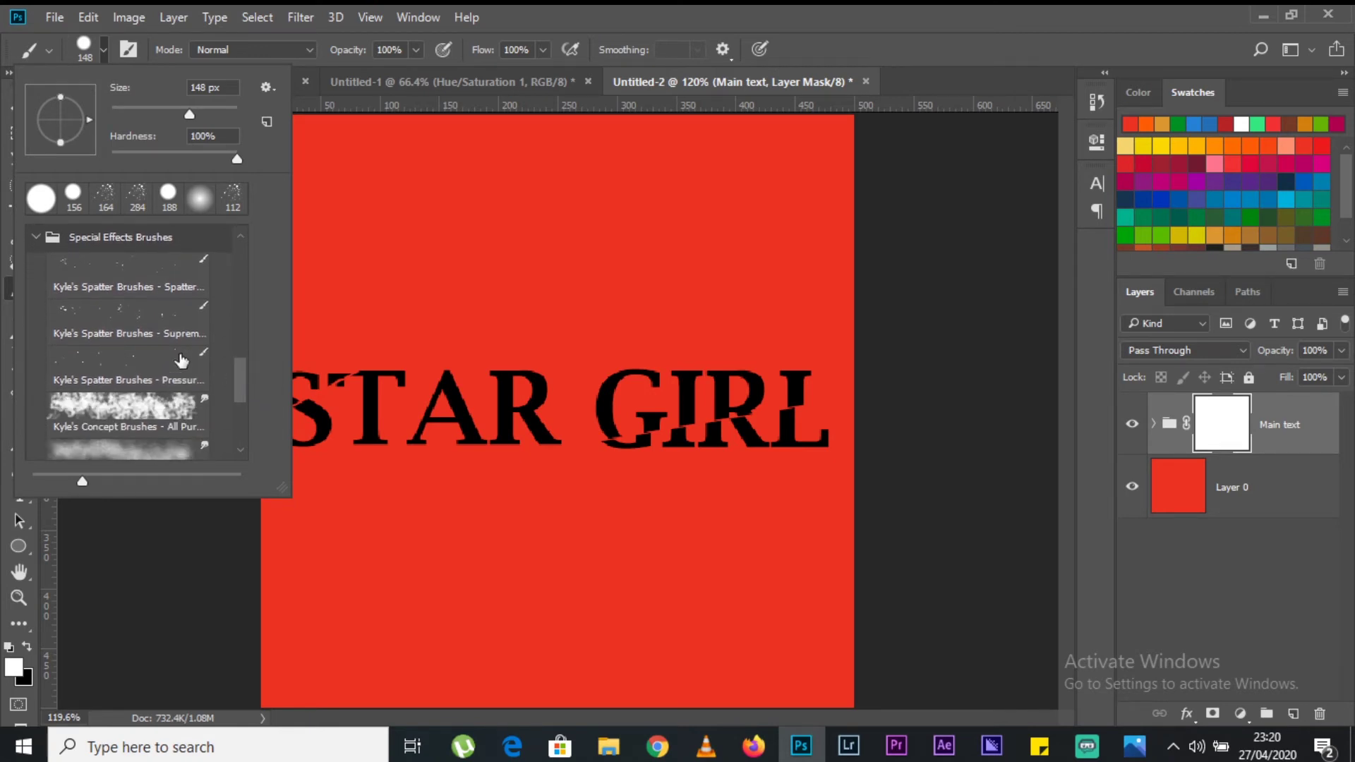
pyautogui.click(116, 327)
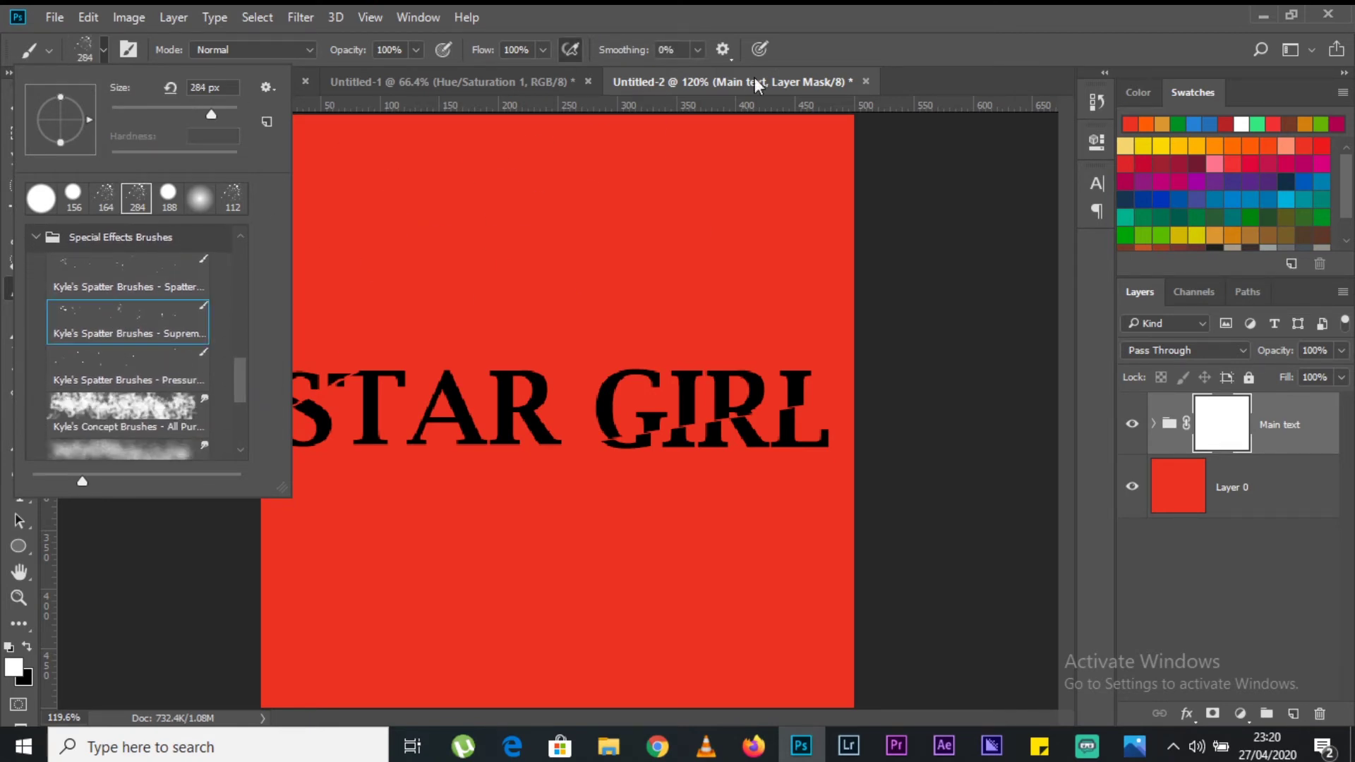
pyautogui.click(614, 183)
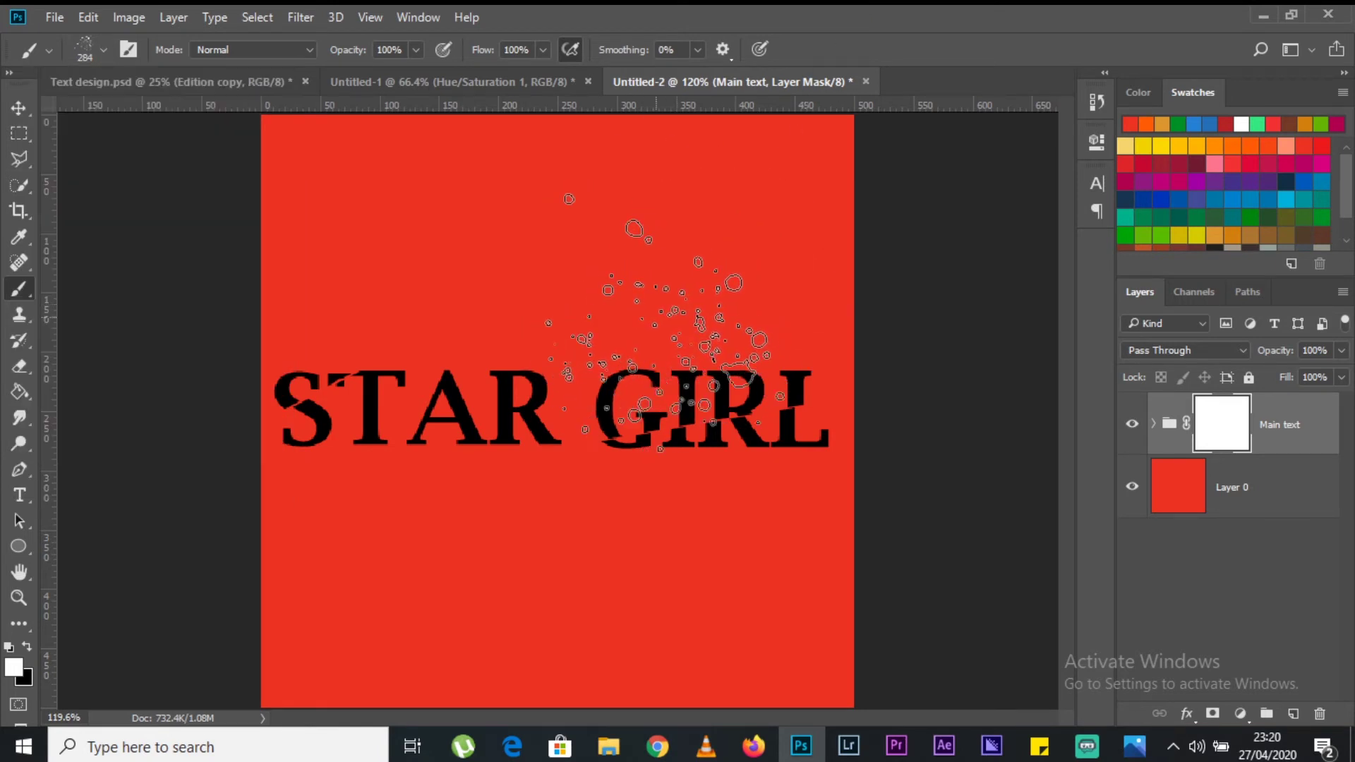
pyautogui.moveTo(601, 328); pyautogui.dragTo(519, 347)
pyautogui.moveTo(573, 302); pyautogui.dragTo(515, 307)
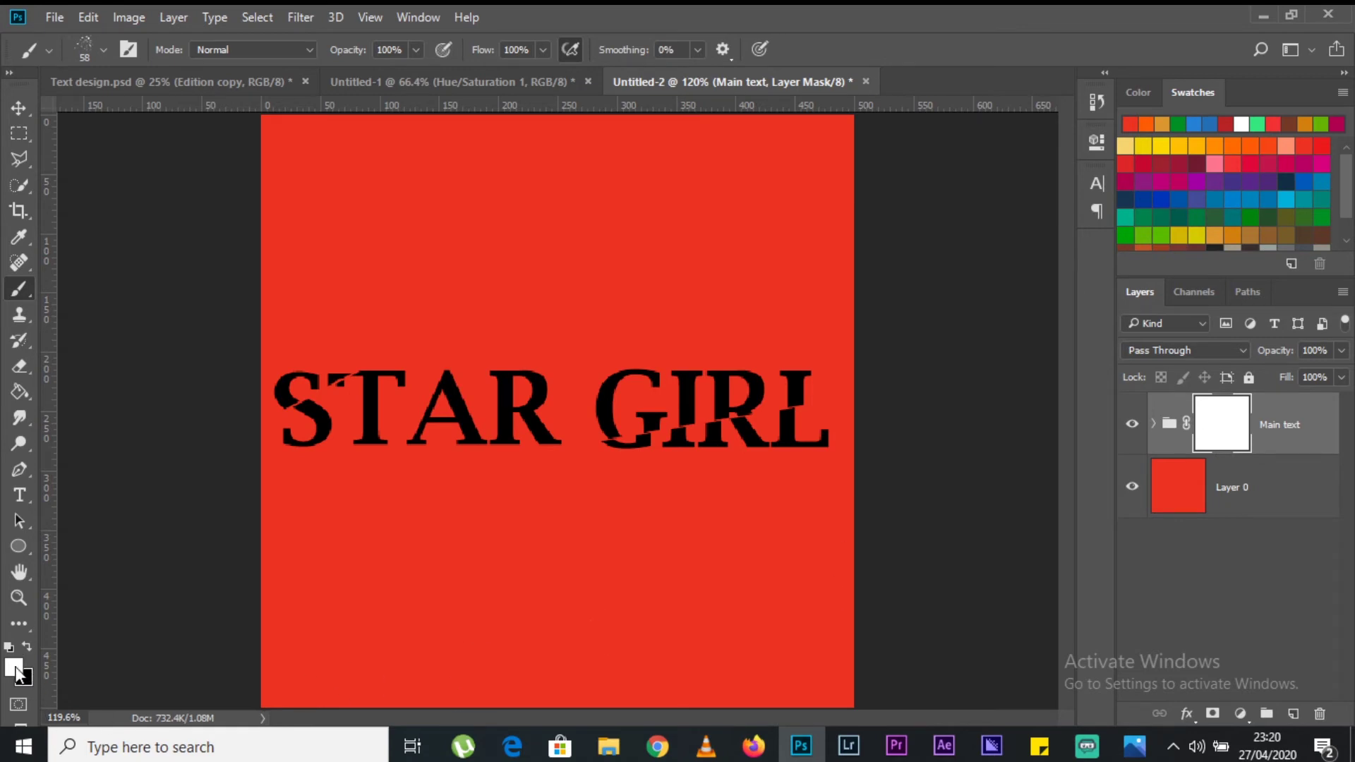
# Step: Swap the foreground and background colors so that black is the painting color
pyautogui.press('x')
pyautogui.press('x')
pyautogui.press('x')
pyautogui.press('x')
pyautogui.press('x')
pyautogui.press('x')
pyautogui.press('x')
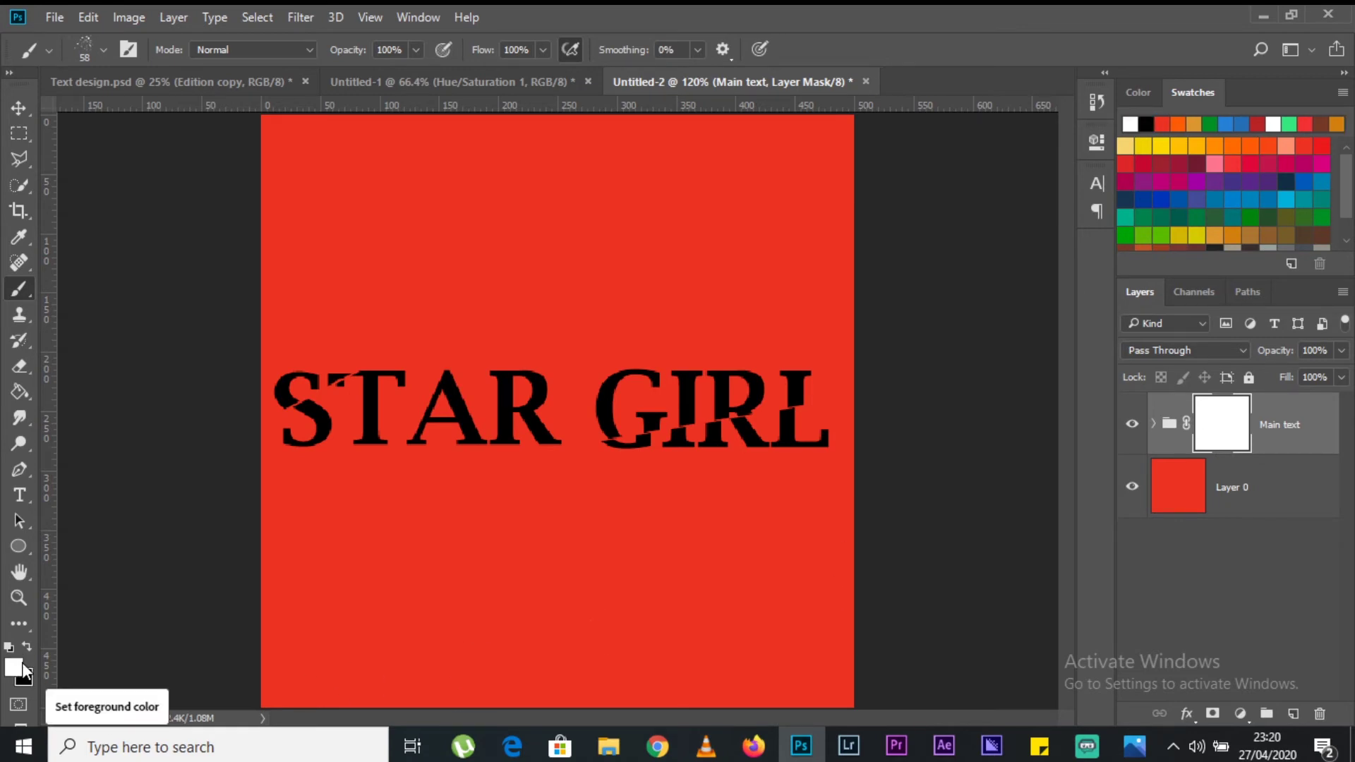
pyautogui.press('x')
pyautogui.press('x')
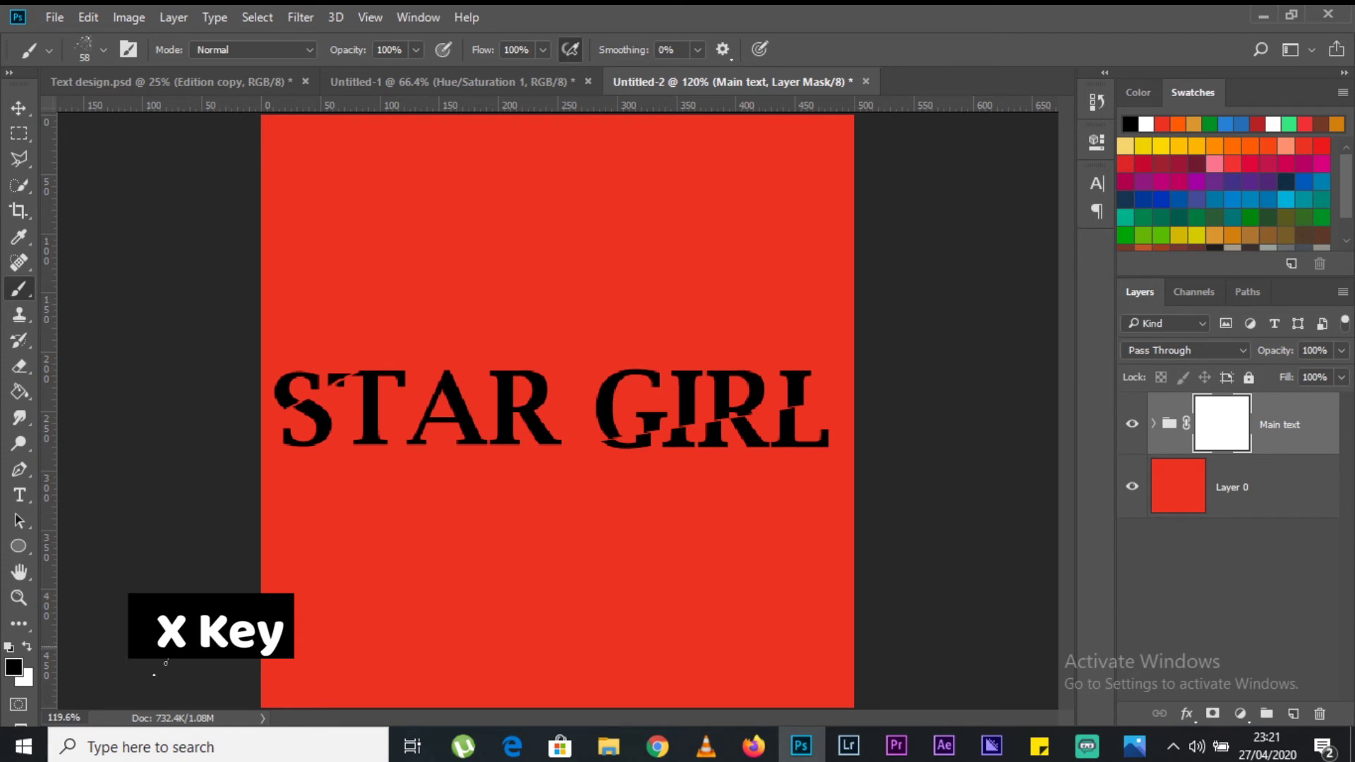
# Step: Paint spatter texture onto the Main text mask over the R of STAR and the I of GIRL, reducing the brush to 42 px
pyautogui.moveTo(520, 384); pyautogui.dragTo(540, 431)
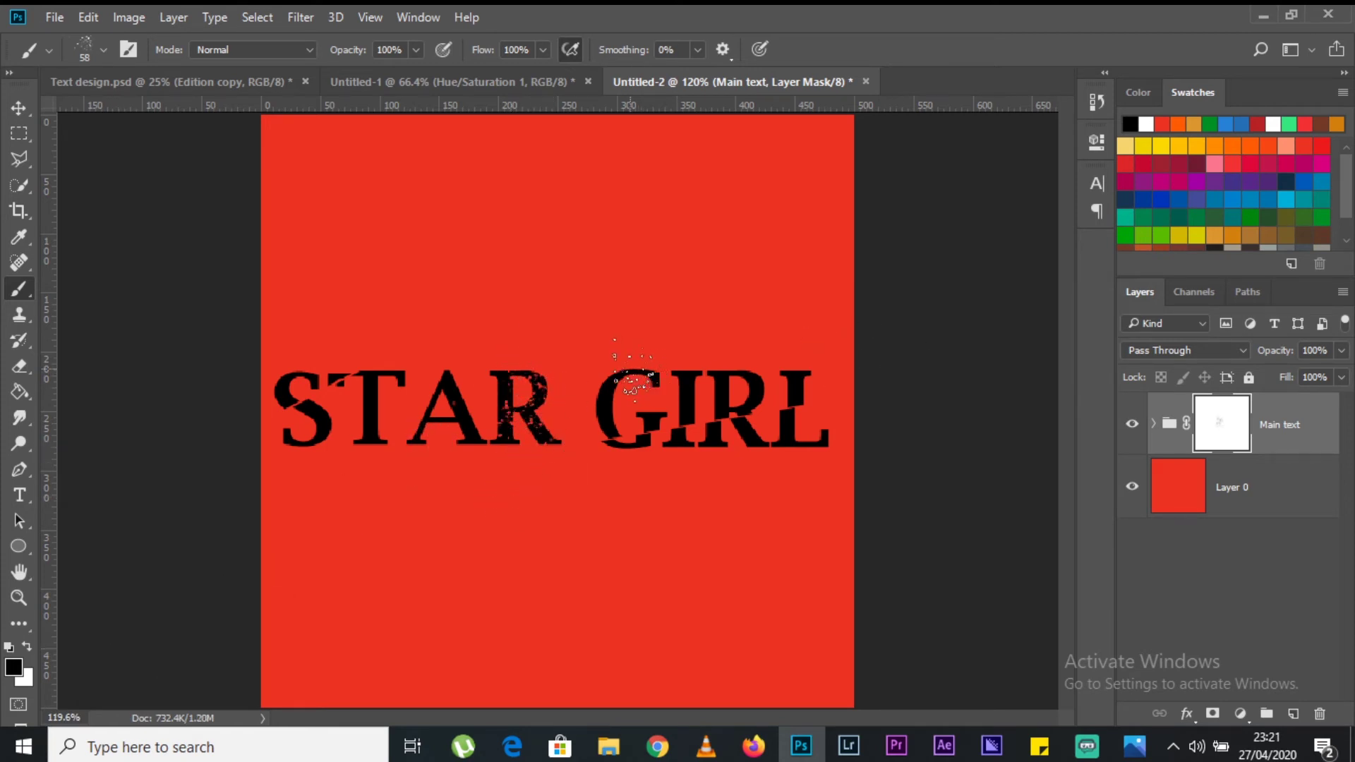
pyautogui.moveTo(706, 304); pyautogui.dragTo(686, 308)
pyautogui.moveTo(684, 382); pyautogui.dragTo(692, 383)
pyautogui.click(682, 388)
# Step: Switch to the Kyle's Screentones 38 brush and set its size to 35 px
pyautogui.click(103, 49)
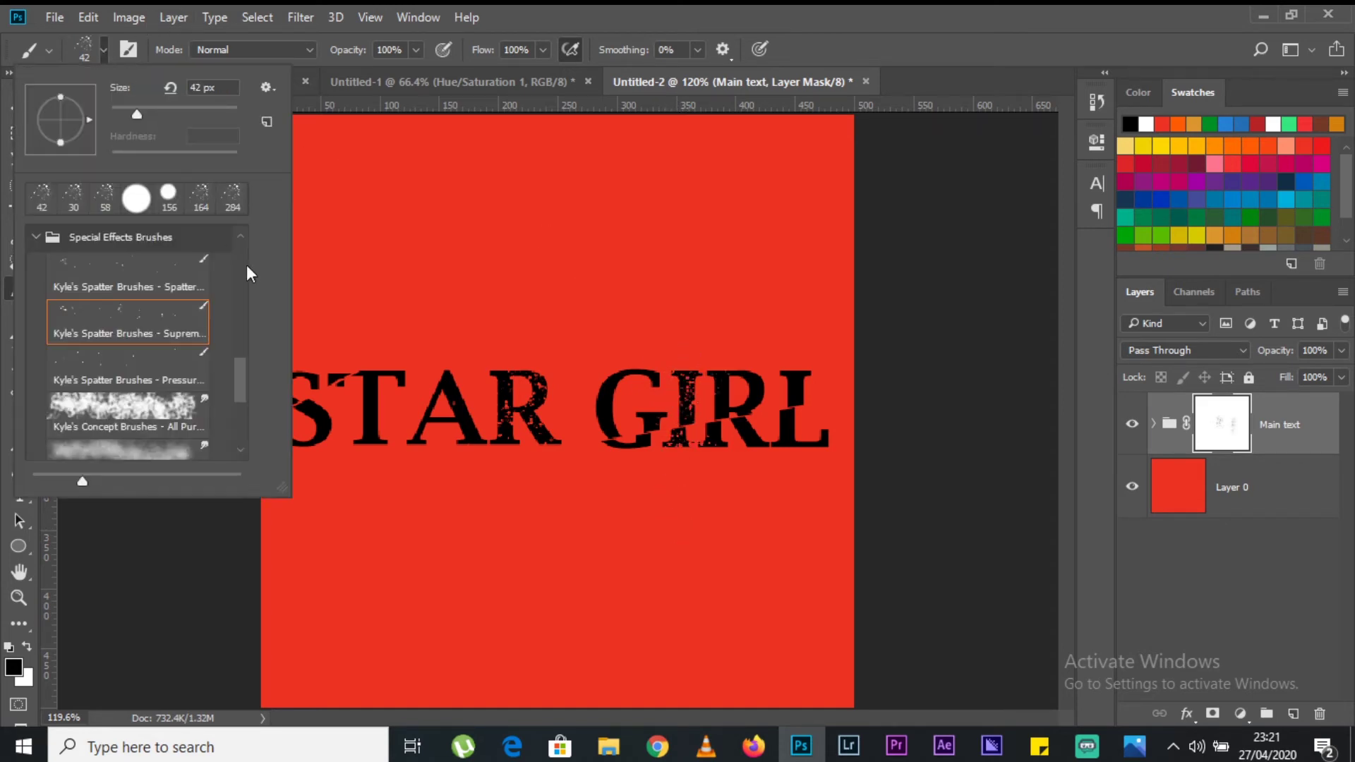
pyautogui.moveTo(242, 374); pyautogui.dragTo(244, 410)
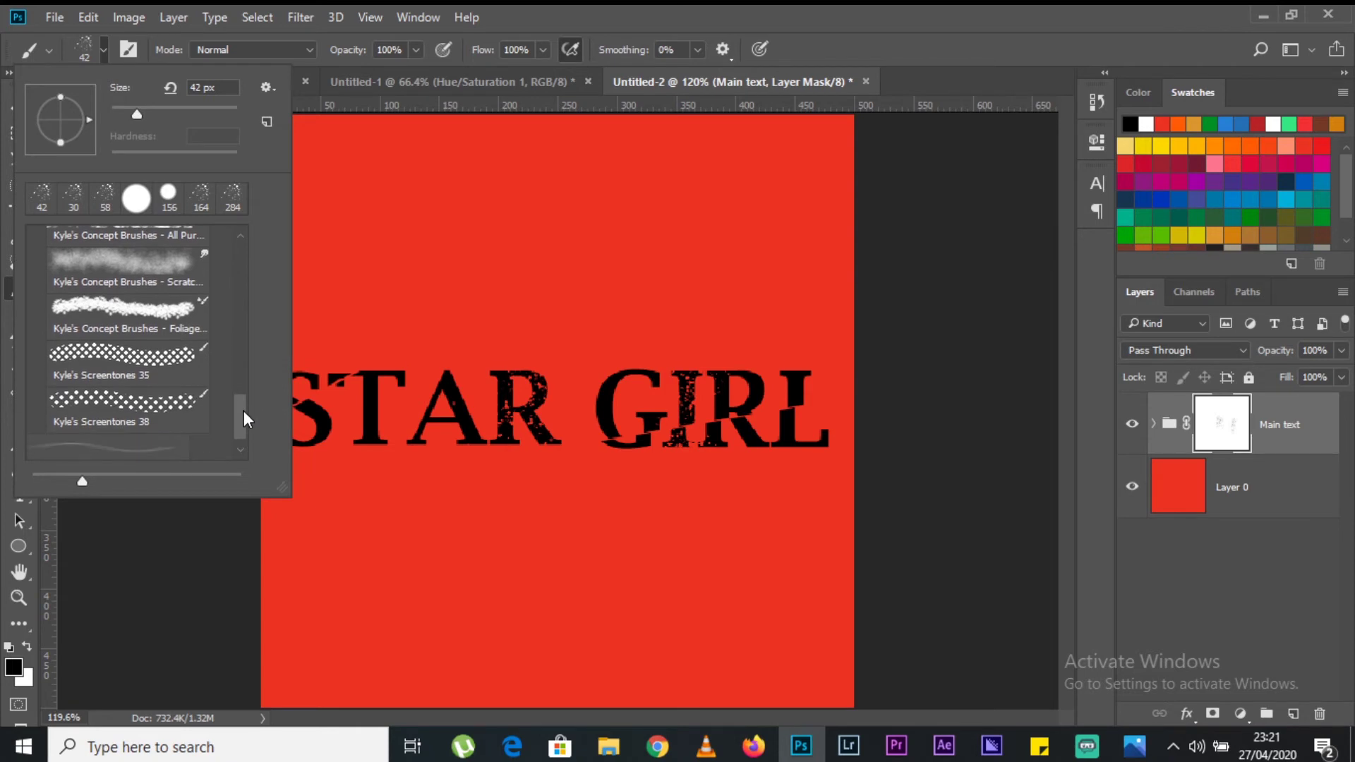
pyautogui.click(116, 393)
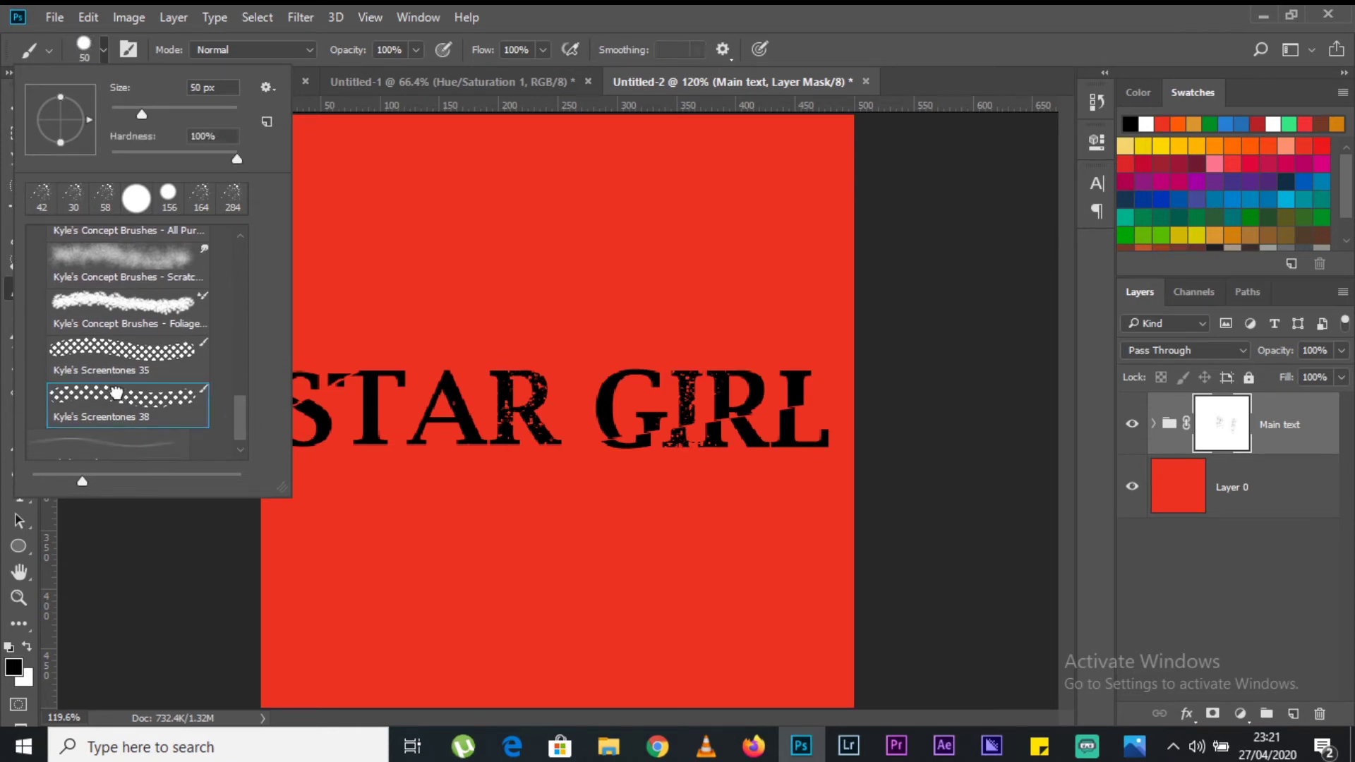
pyautogui.click(835, 14)
pyautogui.keyDown('alt'); pyautogui.rightClick(437, 382); pyautogui.keyUp('alt')
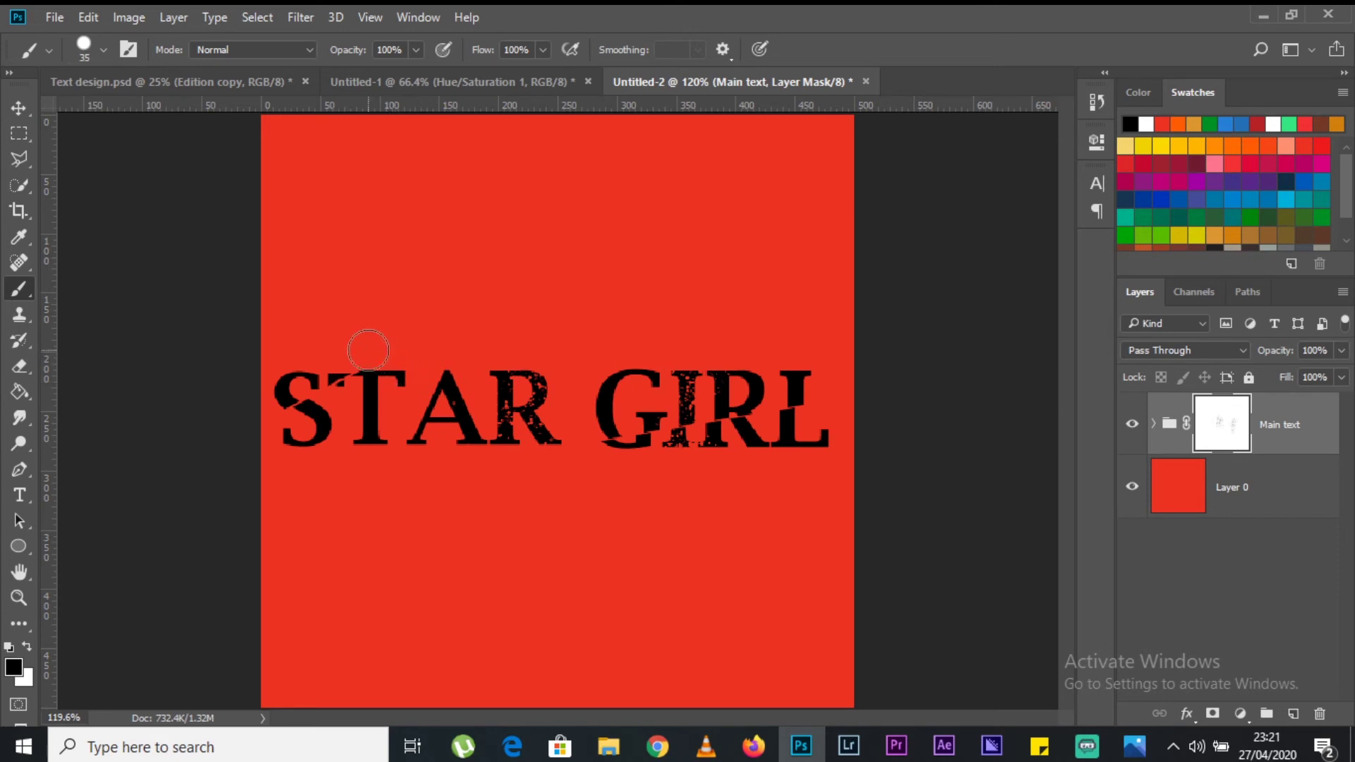
# Step: Paint the screentone dot pattern onto the Main text mask over the S and T of STAR and the L of GIRL
pyautogui.moveTo(312, 362)
pyautogui.mouseDown()
pyautogui.moveTo(311, 444)
pyautogui.moveTo(293, 361)
pyautogui.moveTo(280, 457)
pyautogui.mouseUp()
pyautogui.moveTo(367, 374)
pyautogui.mouseDown()
pyautogui.moveTo(368, 336)
pyautogui.moveTo(382, 412)
pyautogui.moveTo(379, 345)
pyautogui.moveTo(349, 368)
pyautogui.mouseUp()
pyautogui.moveTo(795, 315)
pyautogui.mouseDown()
pyautogui.moveTo(802, 469)
pyautogui.moveTo(805, 416)
pyautogui.moveTo(774, 323)
pyautogui.mouseUp()
# Step: Fill Layer 0 with the light salmon swatch using the Paint Bucket, after trying orange and other swatch colors
pyautogui.click(1183, 484)
pyautogui.press('v')
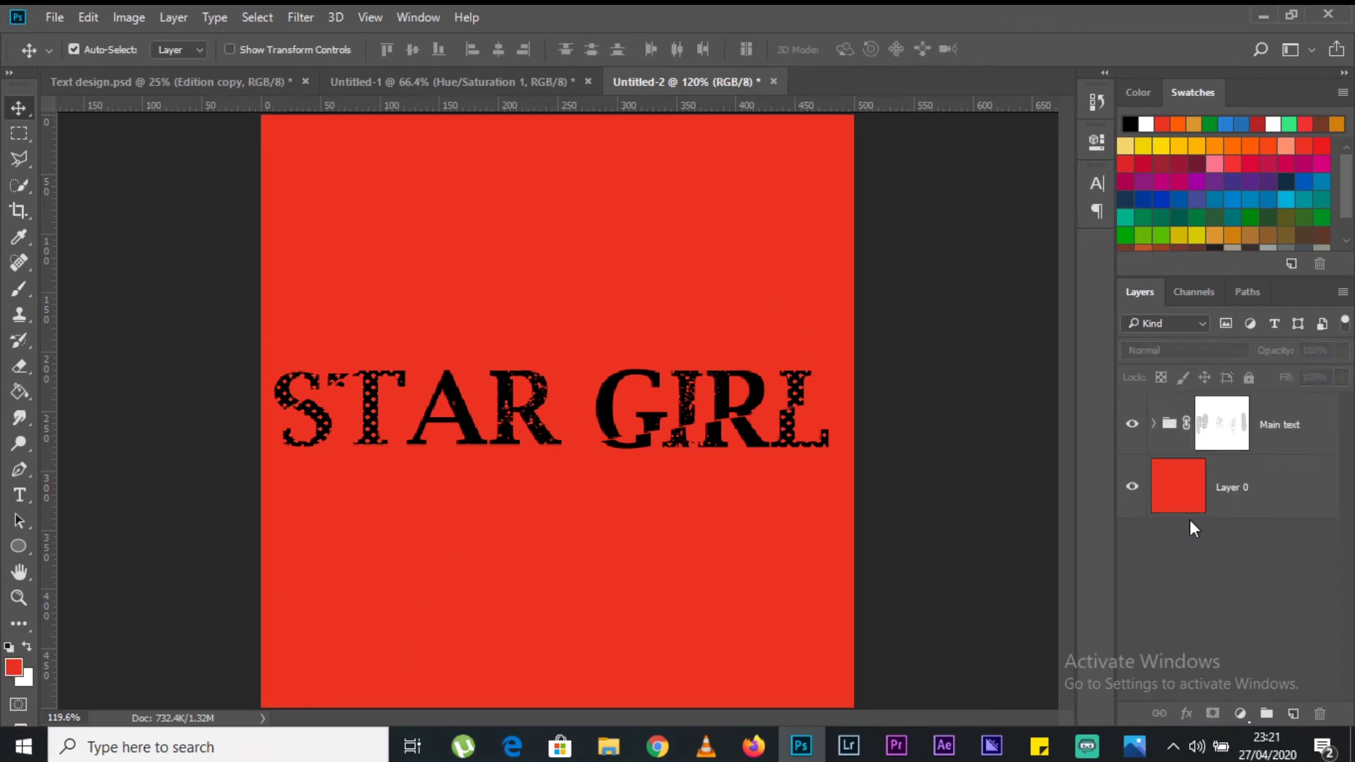
pyautogui.click(1161, 145)
pyautogui.click(19, 392)
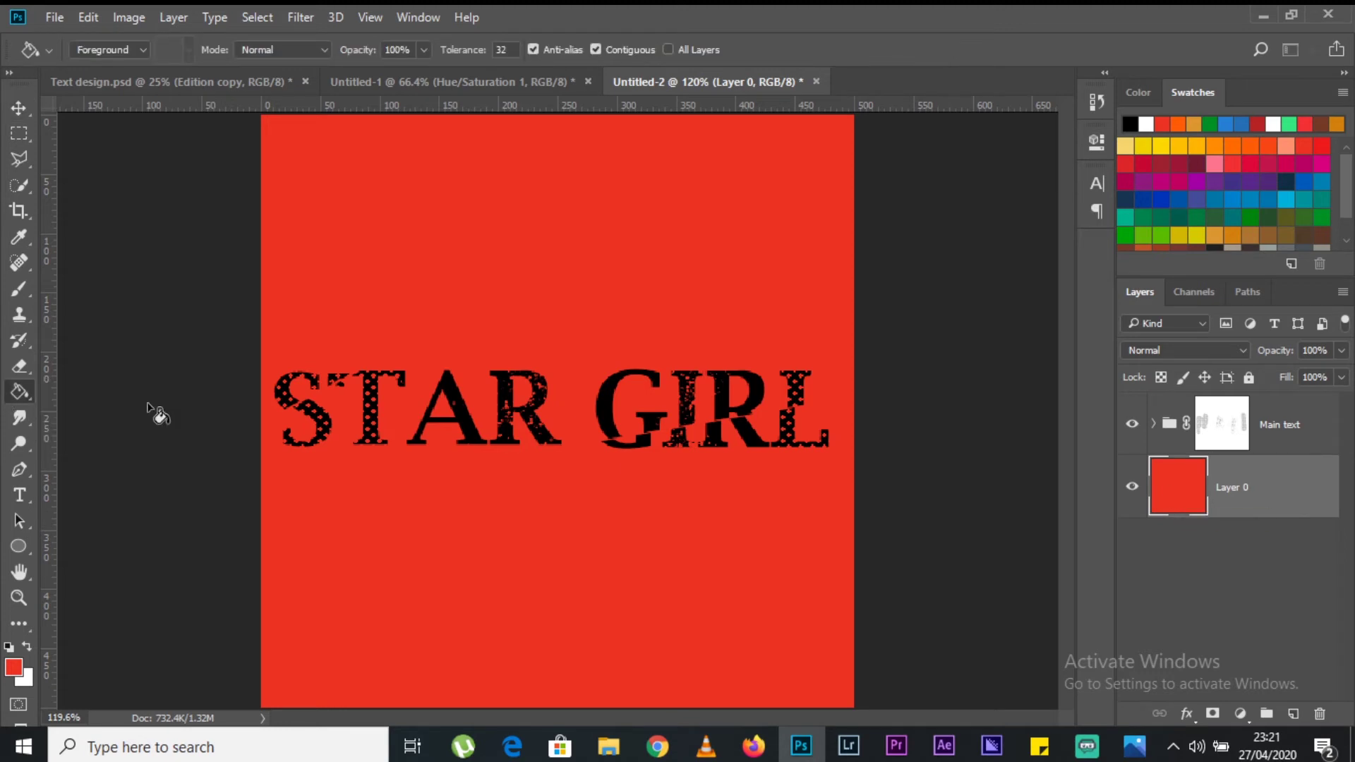
pyautogui.click(106, 408)
pyautogui.click(599, 279)
pyautogui.click(1211, 164)
pyautogui.hotkey('alt', 'BackSpace')
pyautogui.click(1248, 144)
pyautogui.hotkey('alt', 'BackSpace')
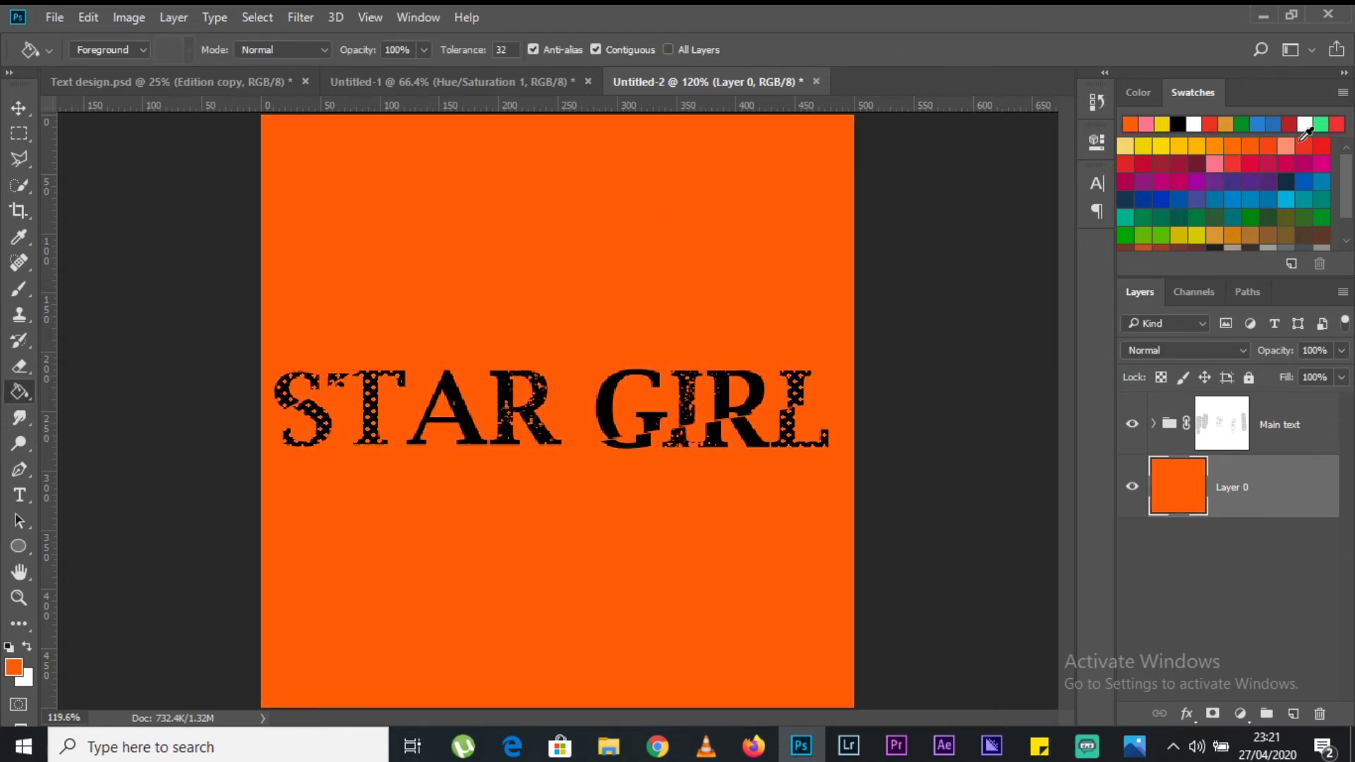
pyautogui.click(1216, 172)
pyautogui.hotkey('alt', 'BackSpace')
pyautogui.click(1286, 146)
pyautogui.click(725, 256)
# Step: Scale the Main text group down slightly with Free Transform and center it horizontally on the canvas
pyautogui.press('v')
pyautogui.click(1221, 423)
pyautogui.hotkey('ctrl', 't')
pyautogui.moveTo(835, 299); pyautogui.dragTo(805, 323)
pyautogui.moveTo(585, 393); pyautogui.dragTo(611, 399)
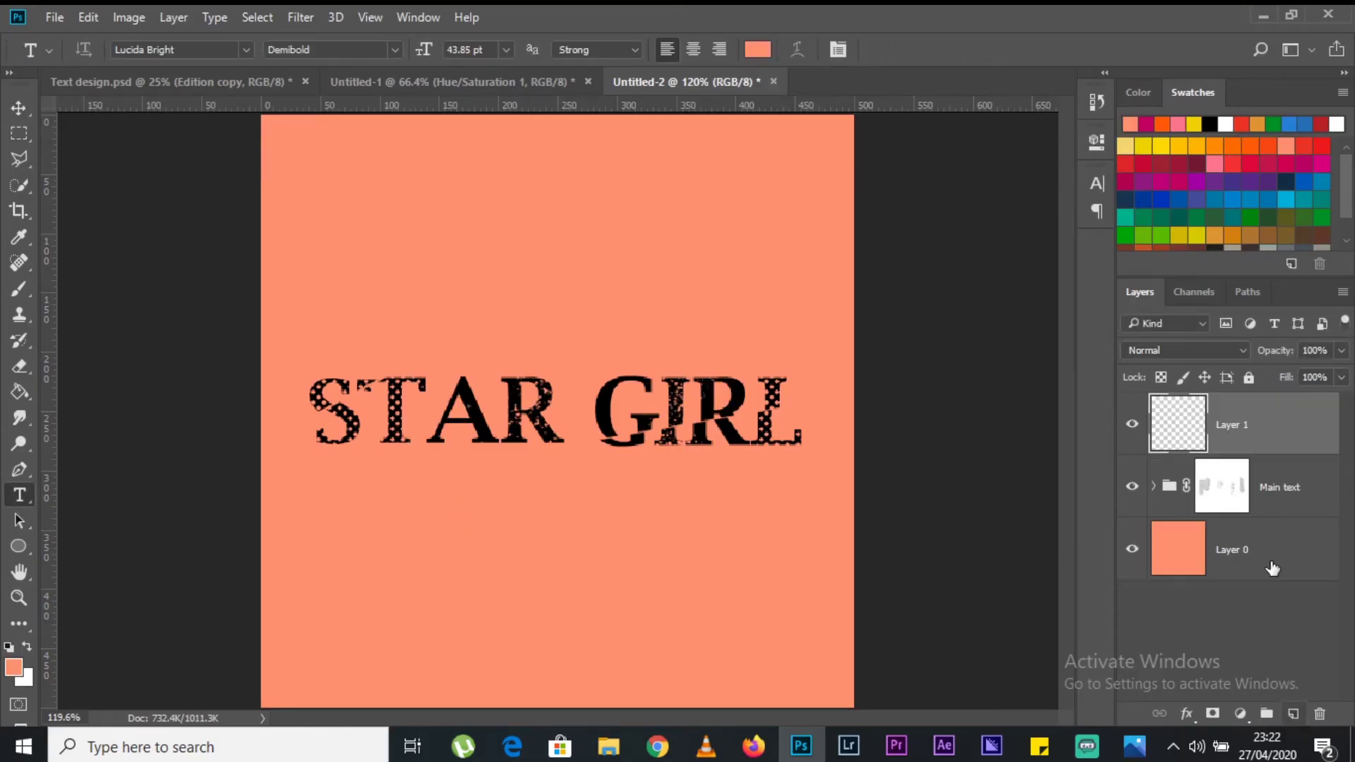
# Step: Add the word "Edition" in white at a smaller size and position it below the STAR GIRL text
pyautogui.click(318, 554)
pyautogui.moveTo(429, 50); pyautogui.dragTo(408, 50)
pyautogui.click(758, 50)
pyautogui.click(800, 401)
pyautogui.click(1217, 401)
pyautogui.write('Edition')
pyautogui.click(19, 108)
pyautogui.moveTo(494, 524); pyautogui.dragTo(524, 536)
# Step: Try the delightful font on the Edition text and undo the font change
pyautogui.click(1096, 142)
pyautogui.click(963, 263)
pyautogui.click(895, 263)
pyautogui.write('del')
pyautogui.click(908, 139)
pyautogui.hotkey('ctrl', 'z')
# Step: Set the Edition text's font to Alert Covid and scale it down to 8.97 pt at X 151 px, Y 308 px
pyautogui.click(963, 264)
pyautogui.click(962, 437)
pyautogui.hotkey('ctrl', 't')
pyautogui.moveTo(707, 608); pyautogui.dragTo(622, 540)
pyautogui.moveTo(611, 502); pyautogui.dragTo(616, 502)
pyautogui.press('Return')
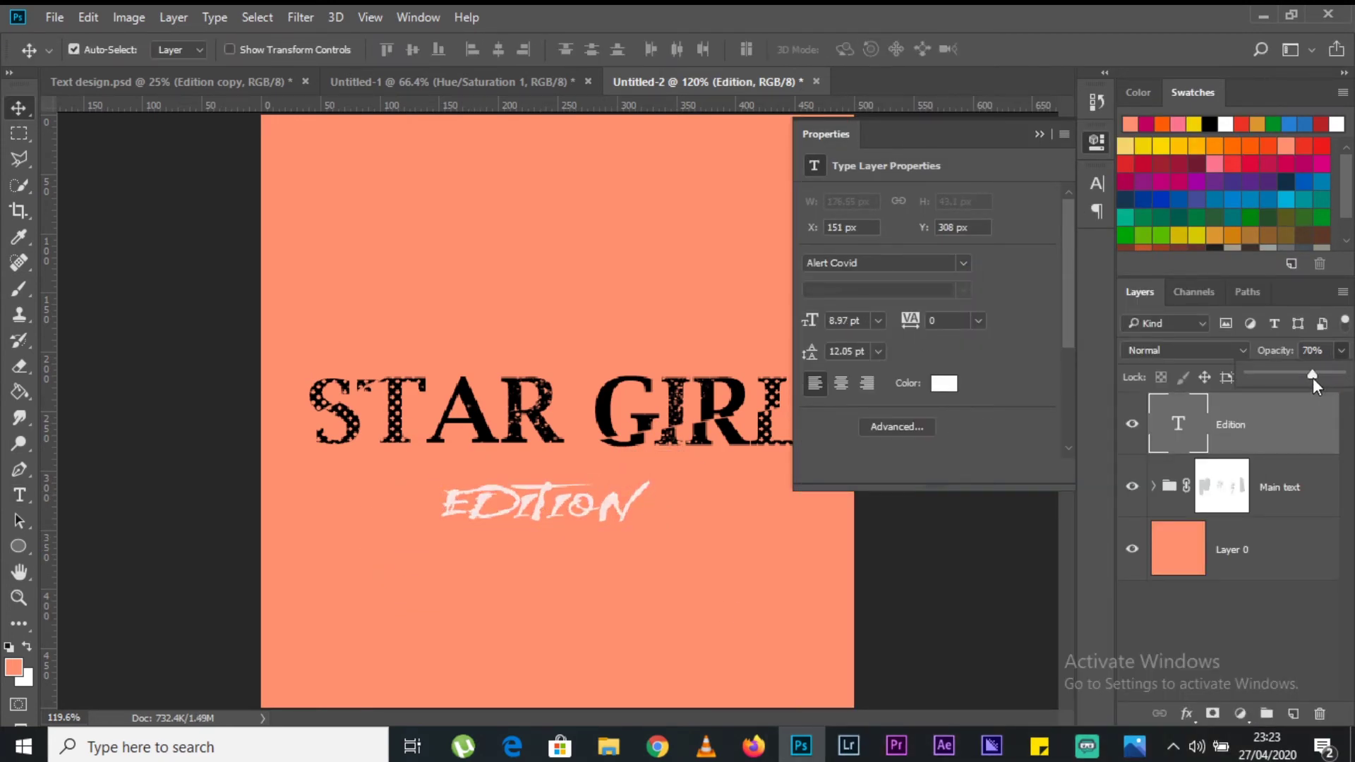
# Step: Enlarge the Main text group slightly and shift it up with Free Transform
pyautogui.click(1280, 487)
pyautogui.hotkey('ctrl', 't')
pyautogui.press('Return')
# Step: Add a Hue/Saturation adjustment layer directly above Layer 0 and shift the background color to coral pink
pyautogui.click(1231, 549)
pyautogui.click(1240, 714)
pyautogui.click(1200, 509)
pyautogui.moveTo(927, 274); pyautogui.dragTo(883, 274)
pyautogui.moveTo(927, 308); pyautogui.dragTo(912, 256)
pyautogui.click(1039, 134)
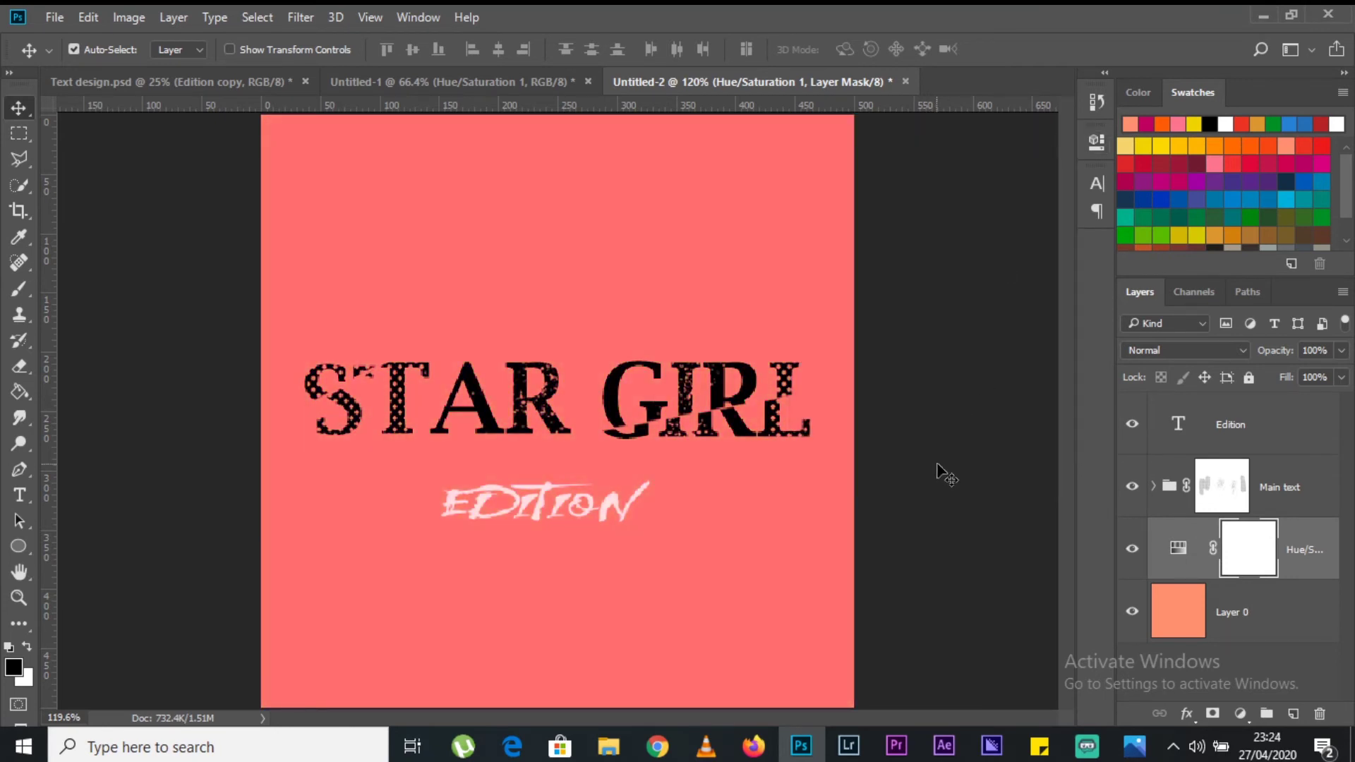
# Step: Compare the finished designs, view the CLEANV Fashion reference image "fashion 3.png" in Photos, and return to Photoshop
pyautogui.click(19, 572)
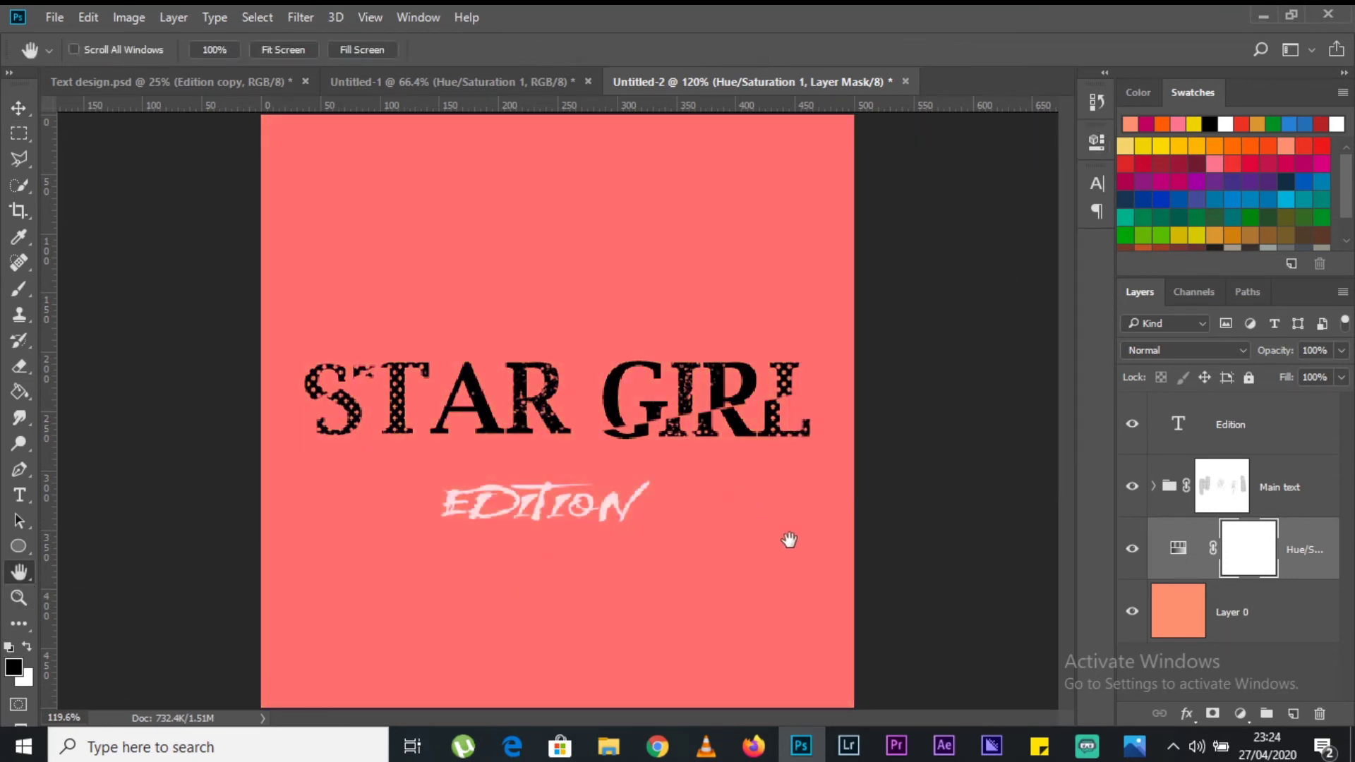
pyautogui.click(452, 82)
pyautogui.click(706, 82)
pyautogui.click(1134, 747)
pyautogui.press('Right')
pyautogui.press('Right')
pyautogui.press('Left')
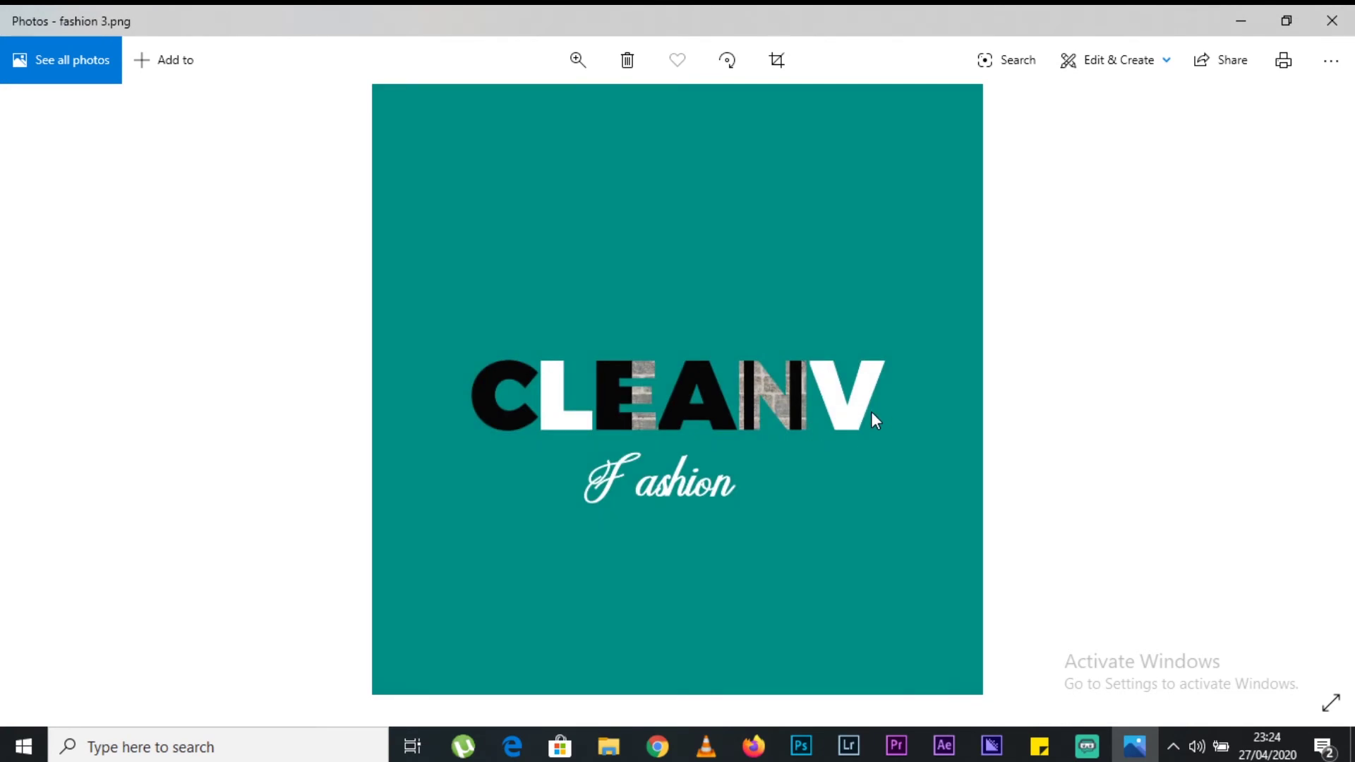
pyautogui.click(1244, 13)
# Step: Start a new document from the photo presets, with units in pixels and a size of 600 × 600
pyautogui.click(60, 21)
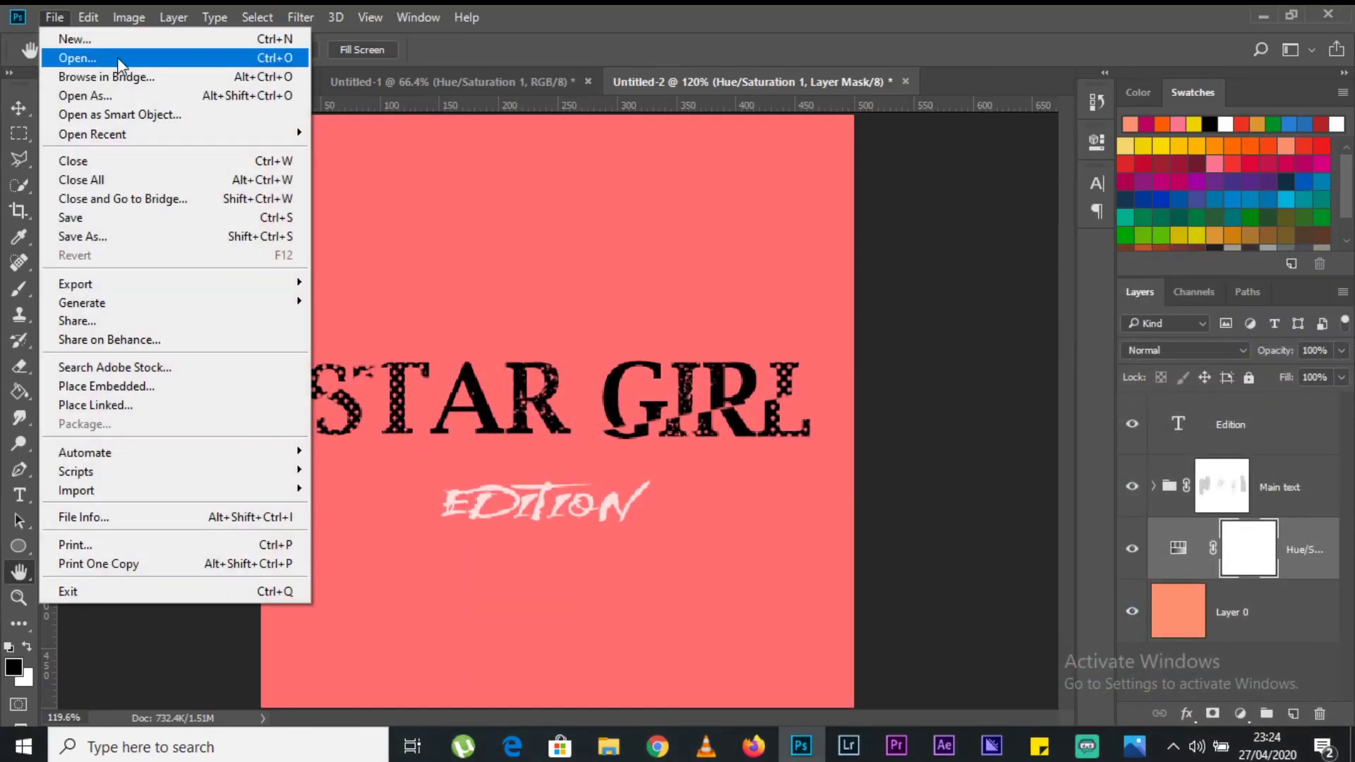
pyautogui.click(119, 40)
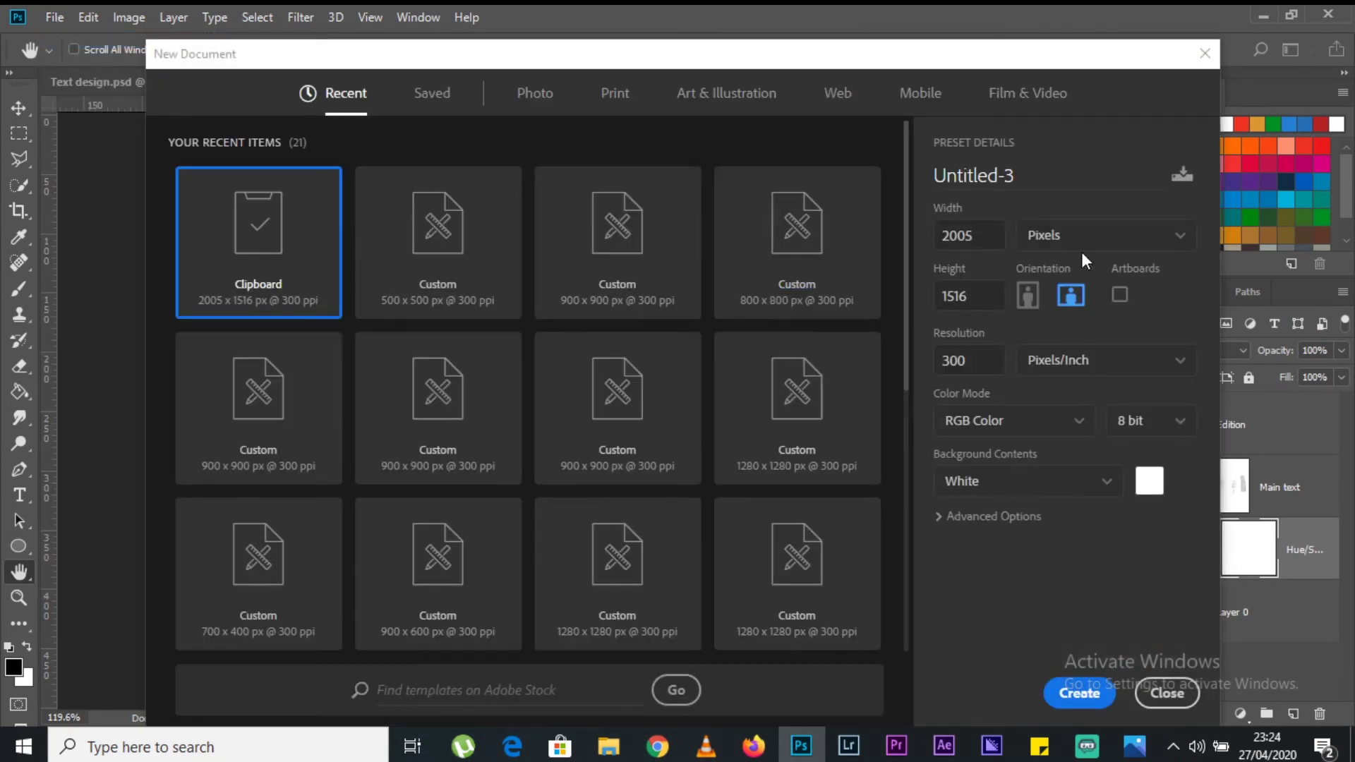
pyautogui.click(533, 94)
pyautogui.click(1067, 235)
pyautogui.click(1065, 267)
pyautogui.moveTo(982, 237); pyautogui.dragTo(855, 254)
pyautogui.write('600')
pyautogui.press('Tab')
pyautogui.write('600')
# Step: Pick a light green background color for the new document and create it
pyautogui.click(1149, 482)
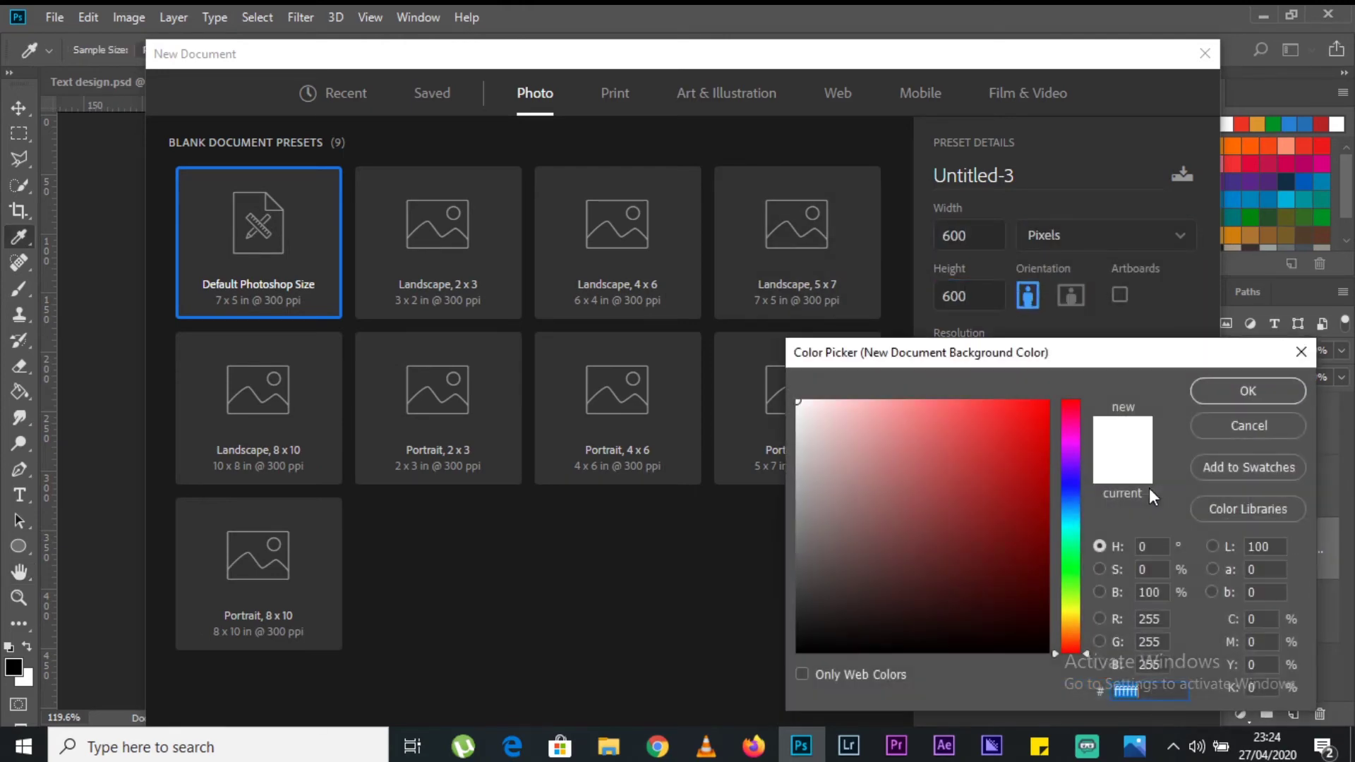
pyautogui.click(1054, 580)
pyautogui.click(980, 399)
pyautogui.click(1248, 390)
pyautogui.click(1080, 690)
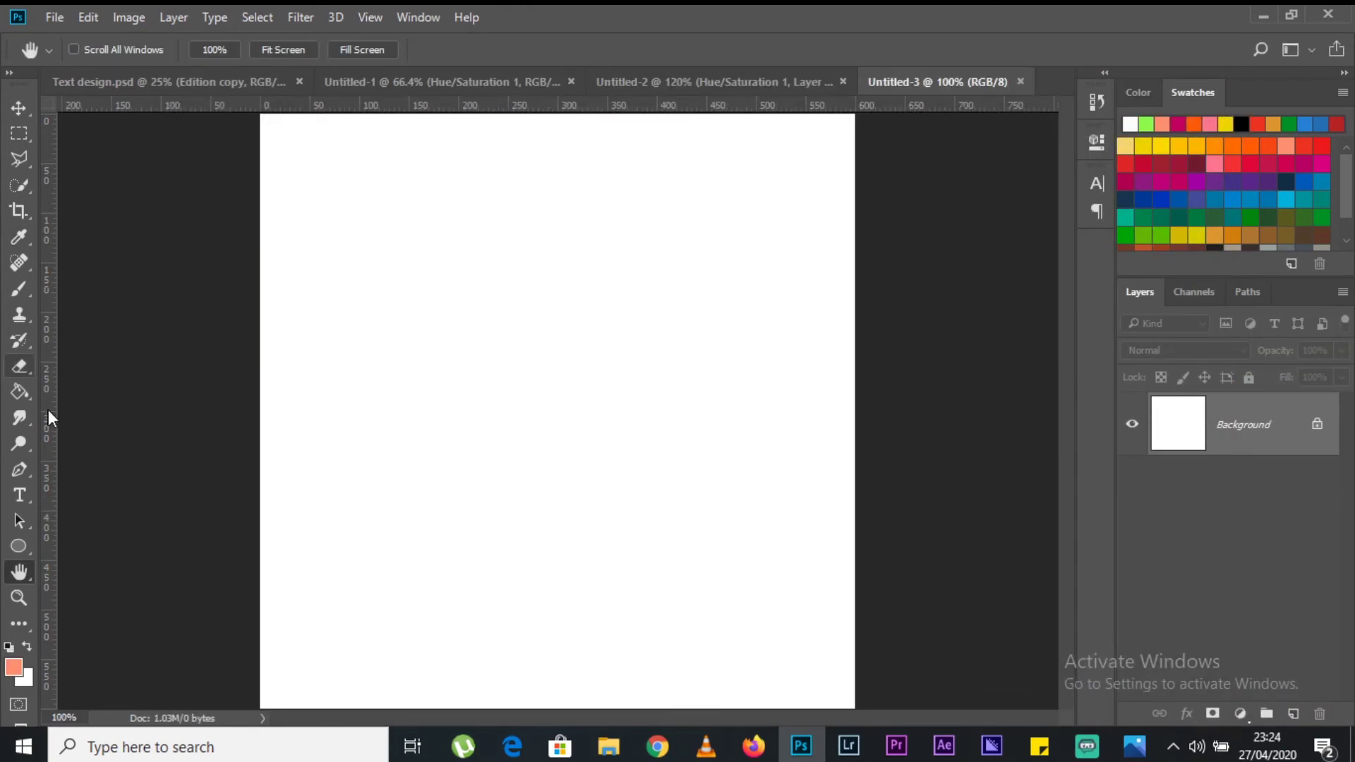
# Step: Unlock the Background layer and fill it with the lime green swatch using the Paint Bucket, after trying a darker green
pyautogui.click(1317, 423)
pyautogui.click(19, 392)
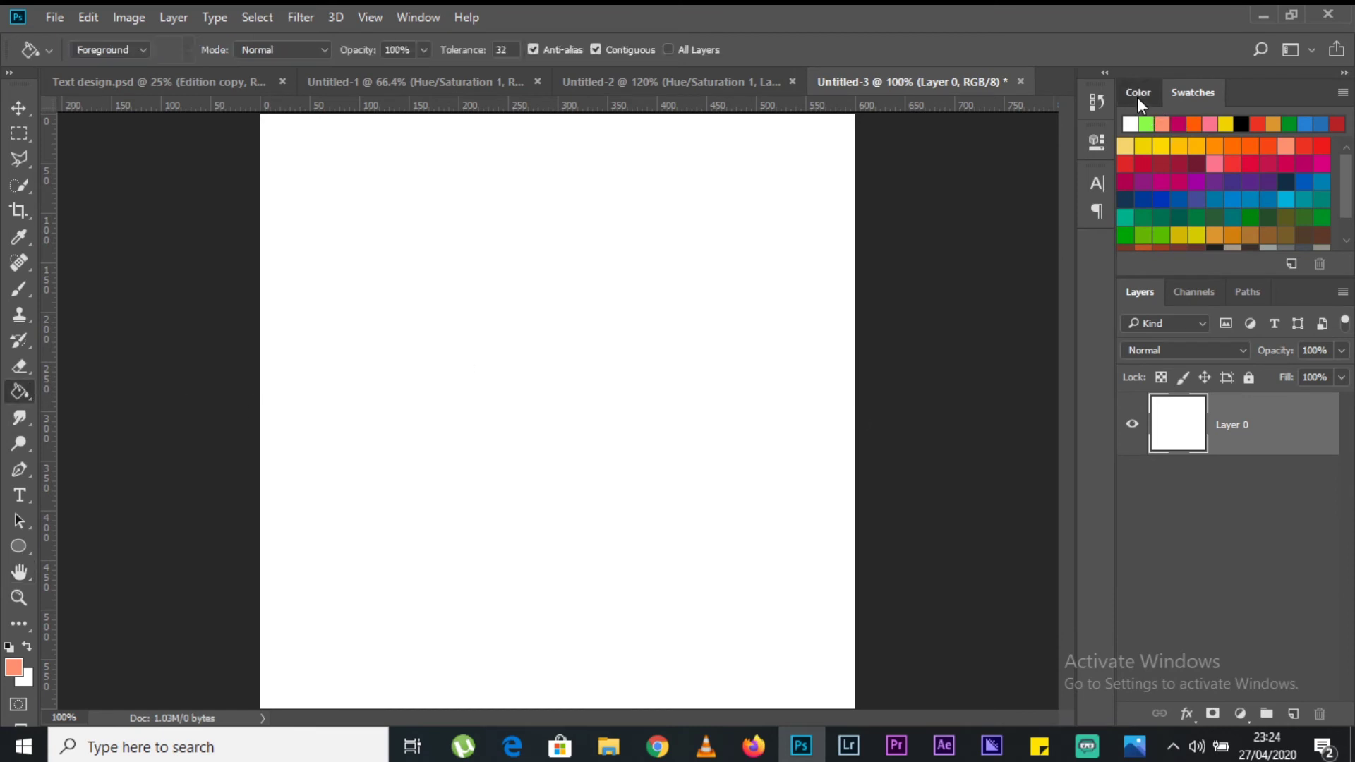
pyautogui.click(1137, 94)
pyautogui.click(1235, 150)
pyautogui.click(841, 369)
pyautogui.click(1193, 92)
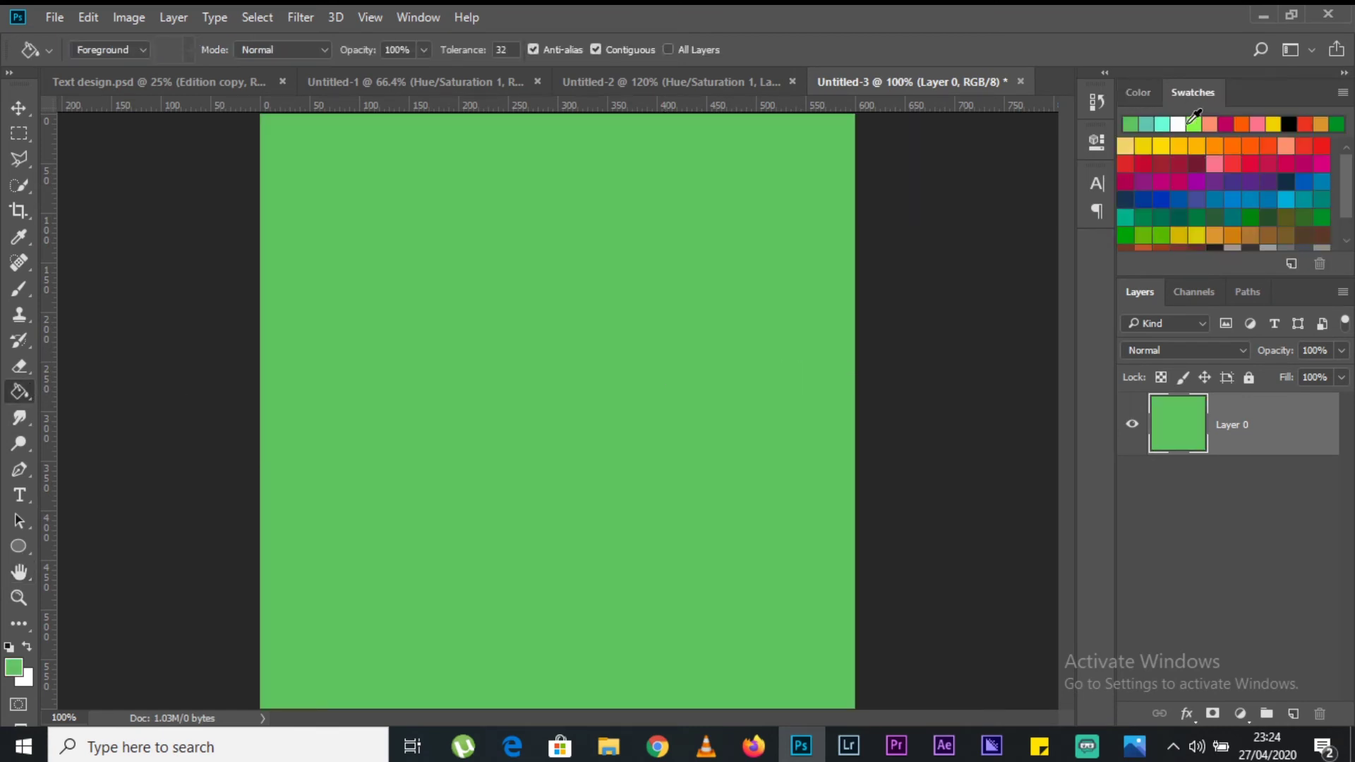
pyautogui.click(1162, 125)
pyautogui.click(602, 308)
# Step: Add a black text layer reading "CLEANV" near the middle of the canvas
pyautogui.press('t')
pyautogui.click(383, 416)
pyautogui.hotkey('ctrl', 'v')
pyautogui.click(878, 49)
pyautogui.click(374, 384)
pyautogui.click(758, 49)
pyautogui.moveTo(962, 535); pyautogui.dragTo(1048, 649)
pyautogui.click(1243, 393)
pyautogui.write('CLEANV')
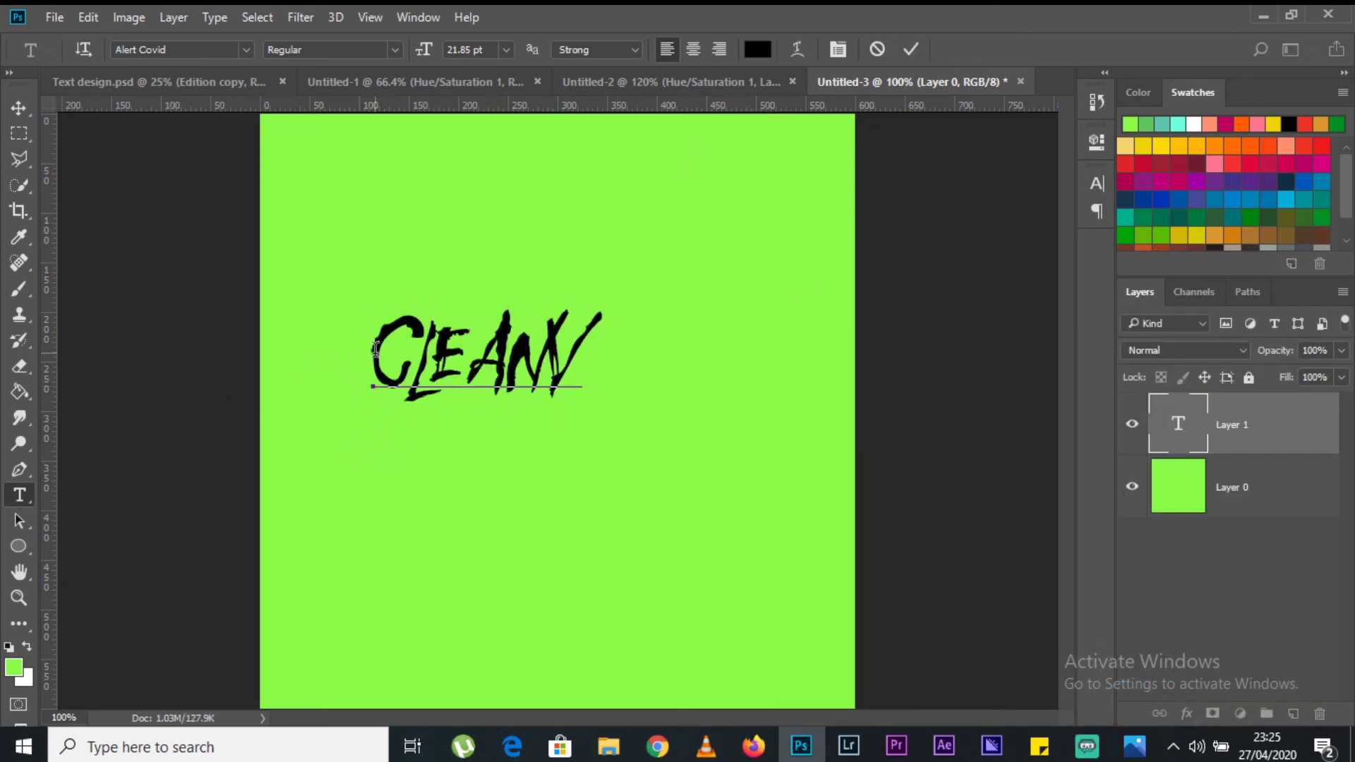
# Step: Change the CLEANV text's font to Cooper Black and move the text to the center of the canvas
pyautogui.click(19, 108)
pyautogui.moveTo(437, 367); pyautogui.dragTo(497, 399)
pyautogui.click(1096, 139)
pyautogui.click(886, 262)
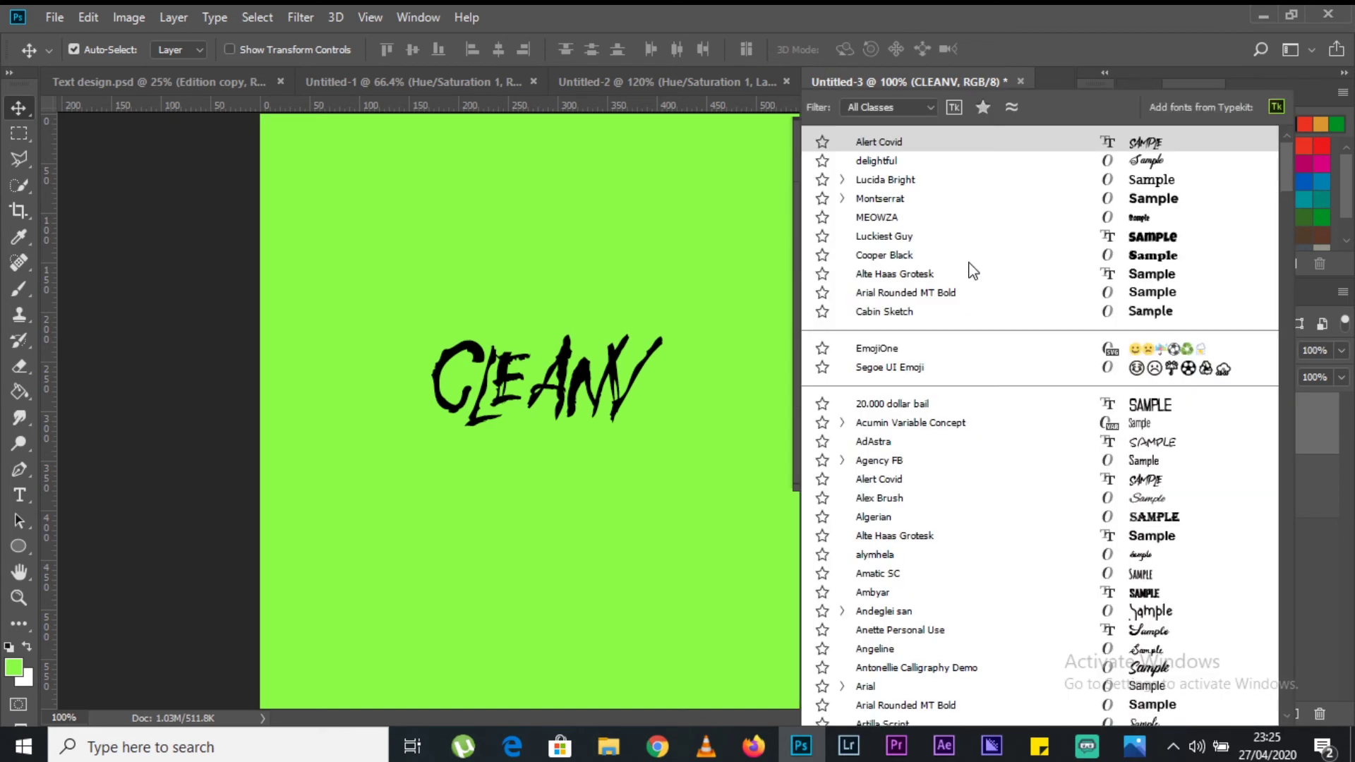
pyautogui.click(883, 251)
pyautogui.moveTo(667, 406); pyautogui.dragTo(597, 410)
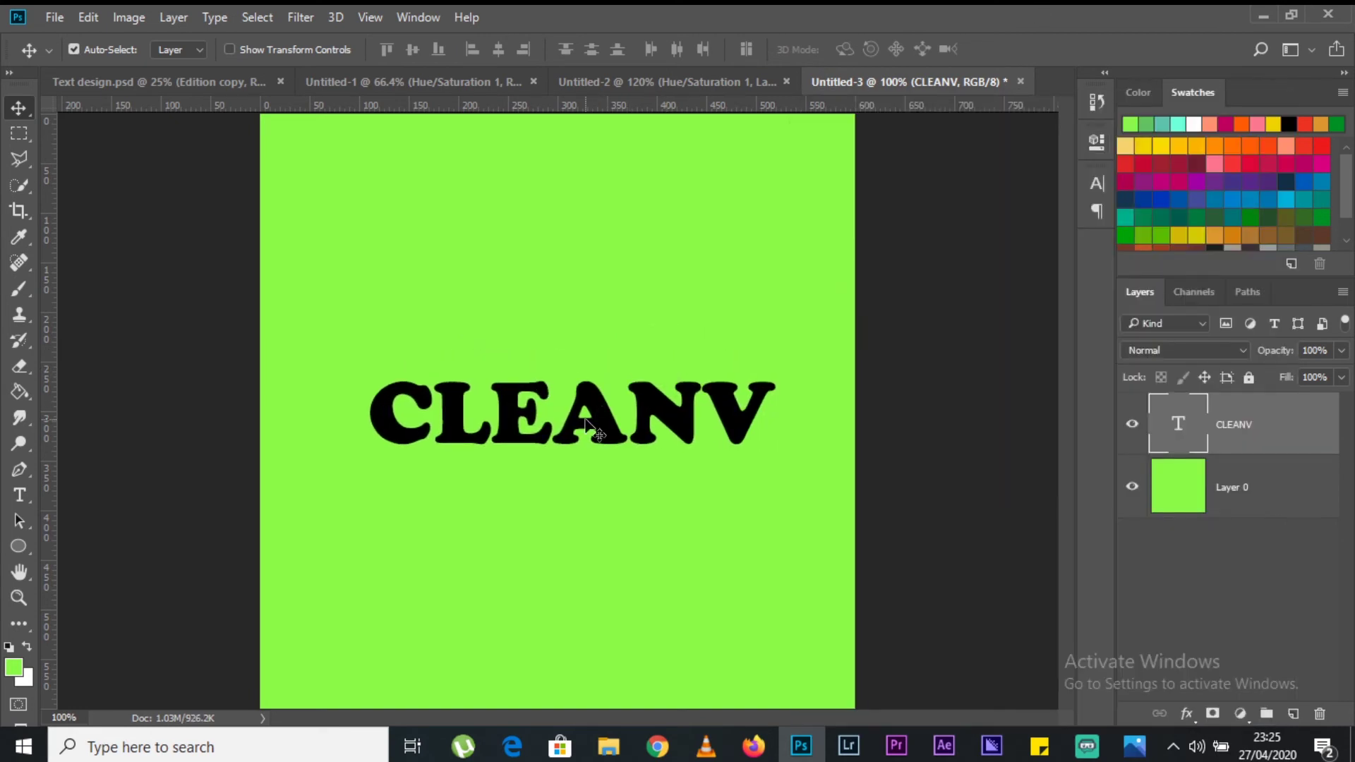
# Step: Enlarge the CLEANV text slightly with Free Transform and recenter it horizontally, checking the reference image in Photos
pyautogui.hotkey('ctrl', 't')
pyautogui.moveTo(364, 375); pyautogui.dragTo(329, 354)
pyautogui.click(876, 49)
pyautogui.moveTo(669, 353); pyautogui.dragTo(657, 364)
pyautogui.click(1134, 746)
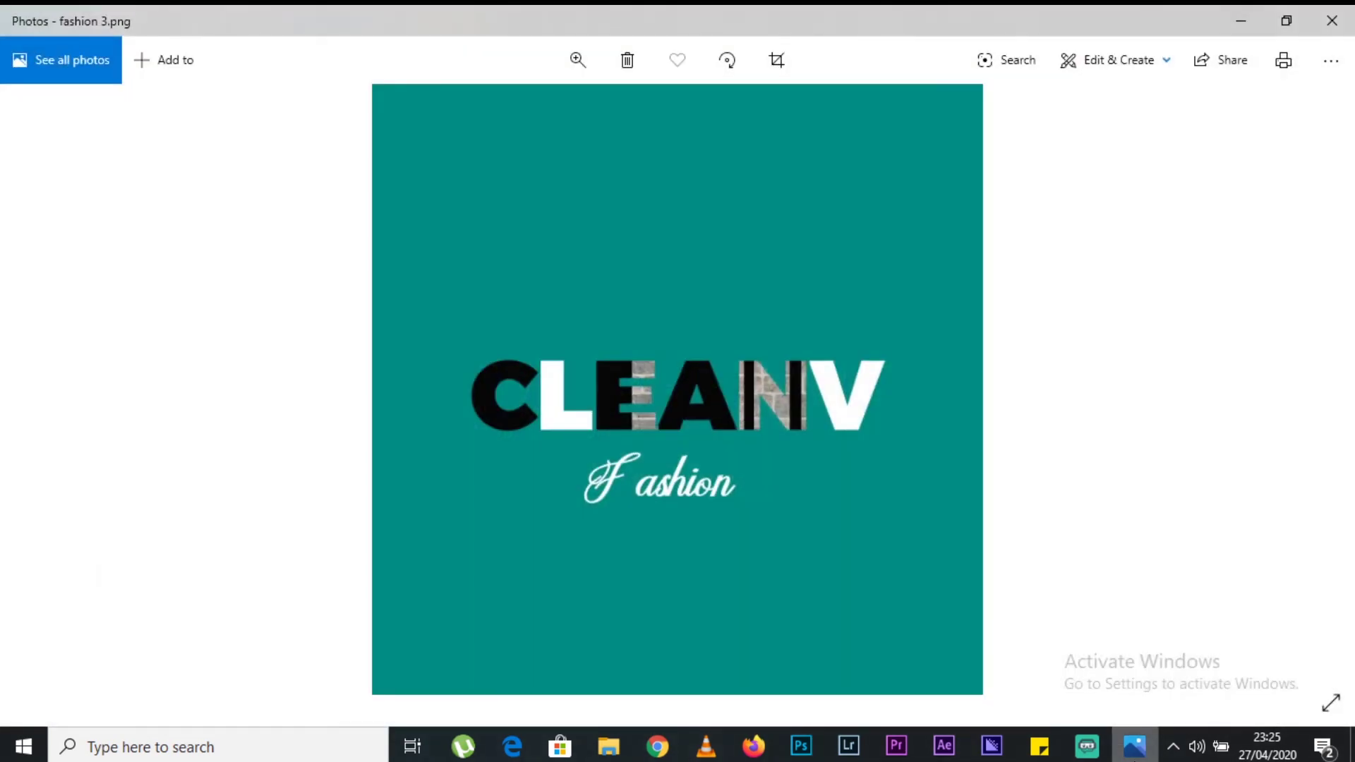
pyautogui.click(1135, 746)
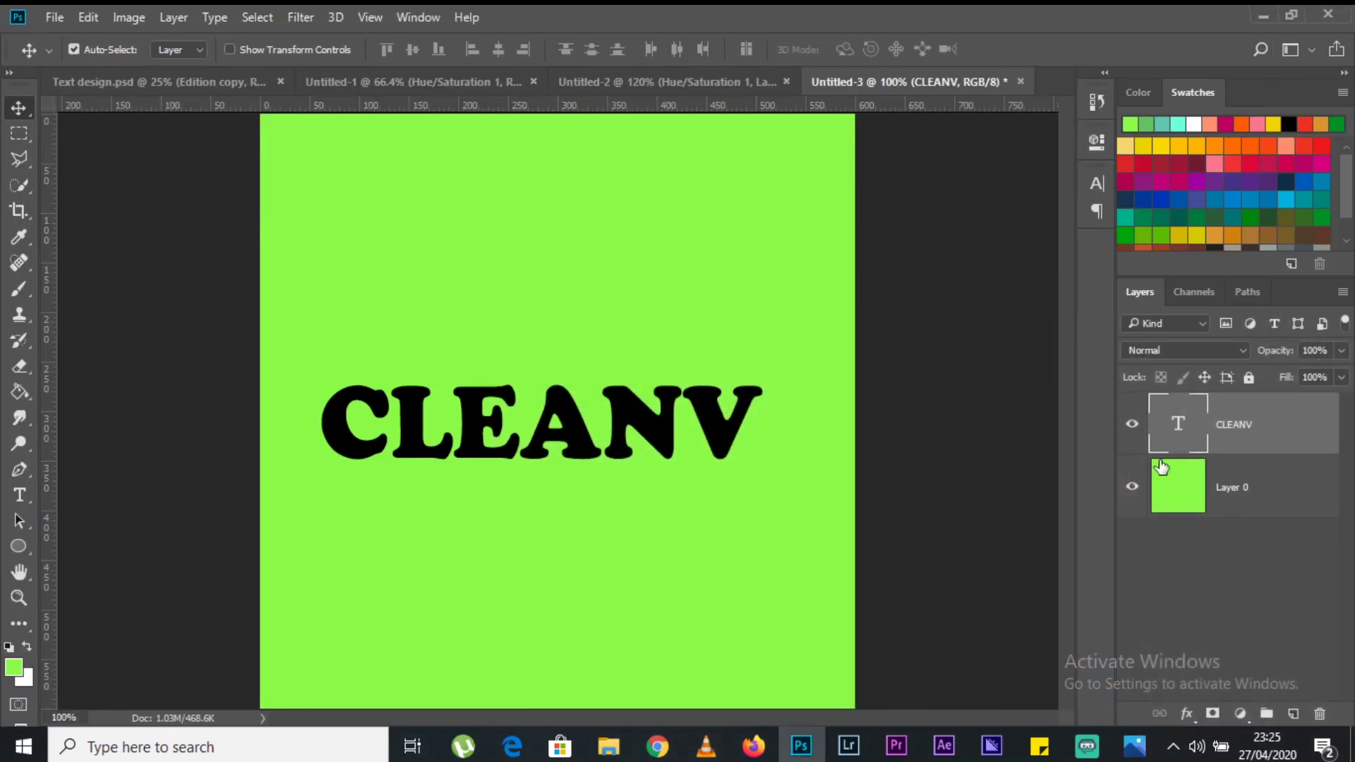
pyautogui.moveTo(667, 409); pyautogui.dragTo(681, 406)
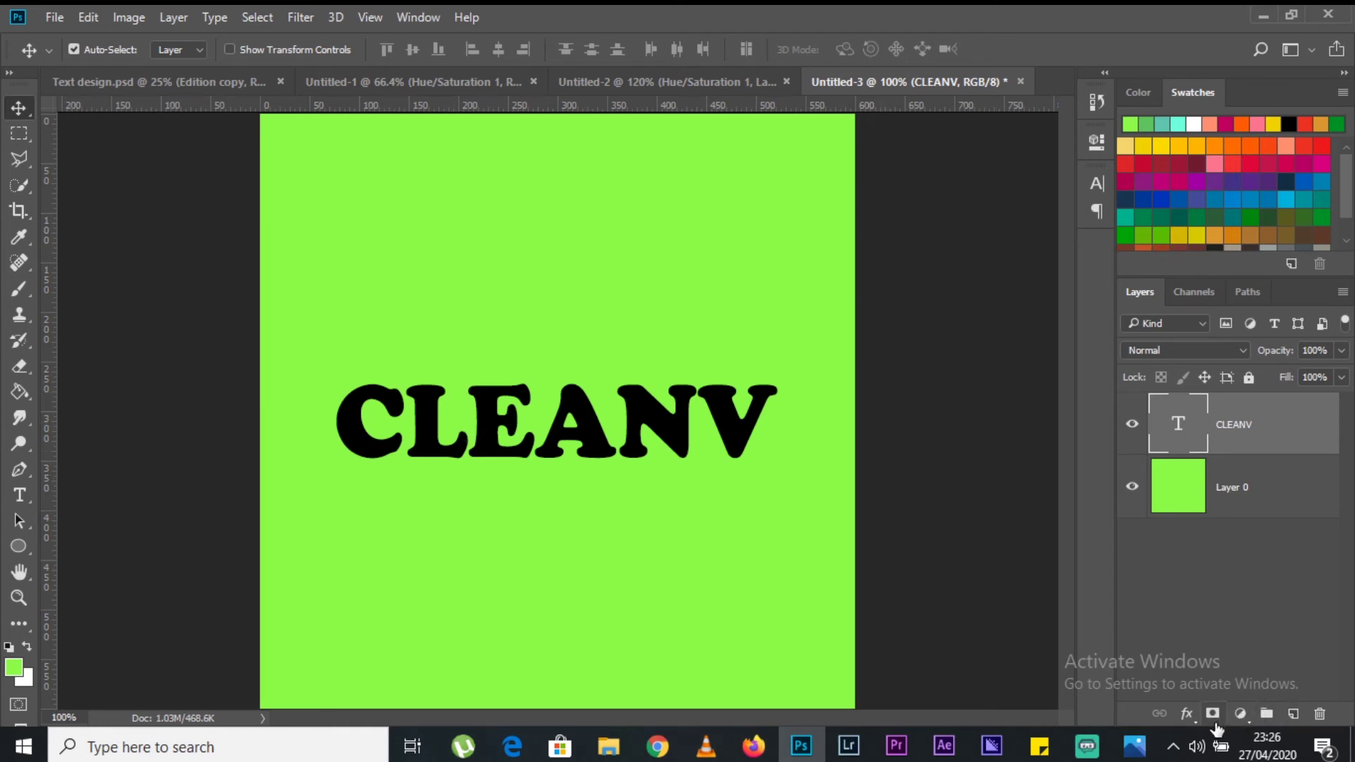
# Step: Add a new layer above the CLEANV text and fill it with the white swatch using the Paint Bucket
pyautogui.rightClick(1268, 595)
pyautogui.click(1172, 569)
pyautogui.click(1293, 716)
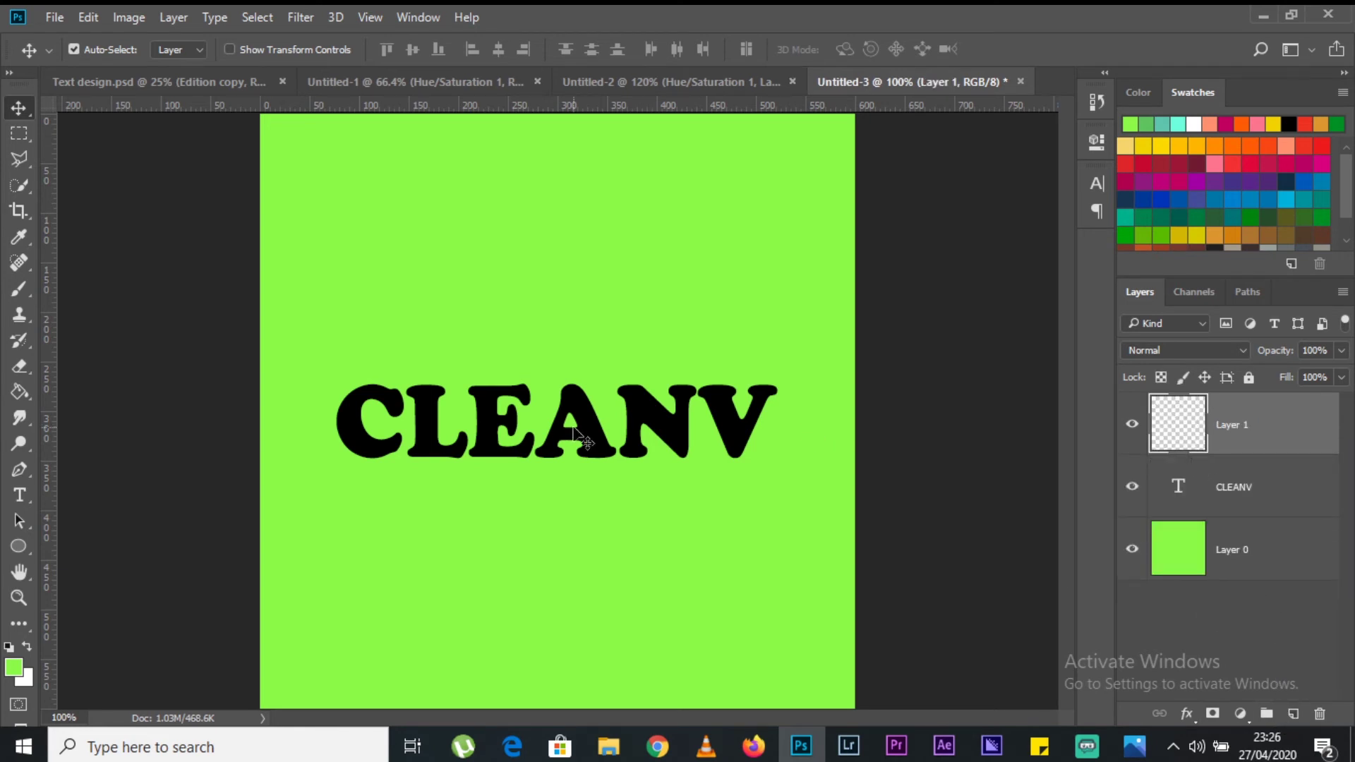
pyautogui.click(19, 392)
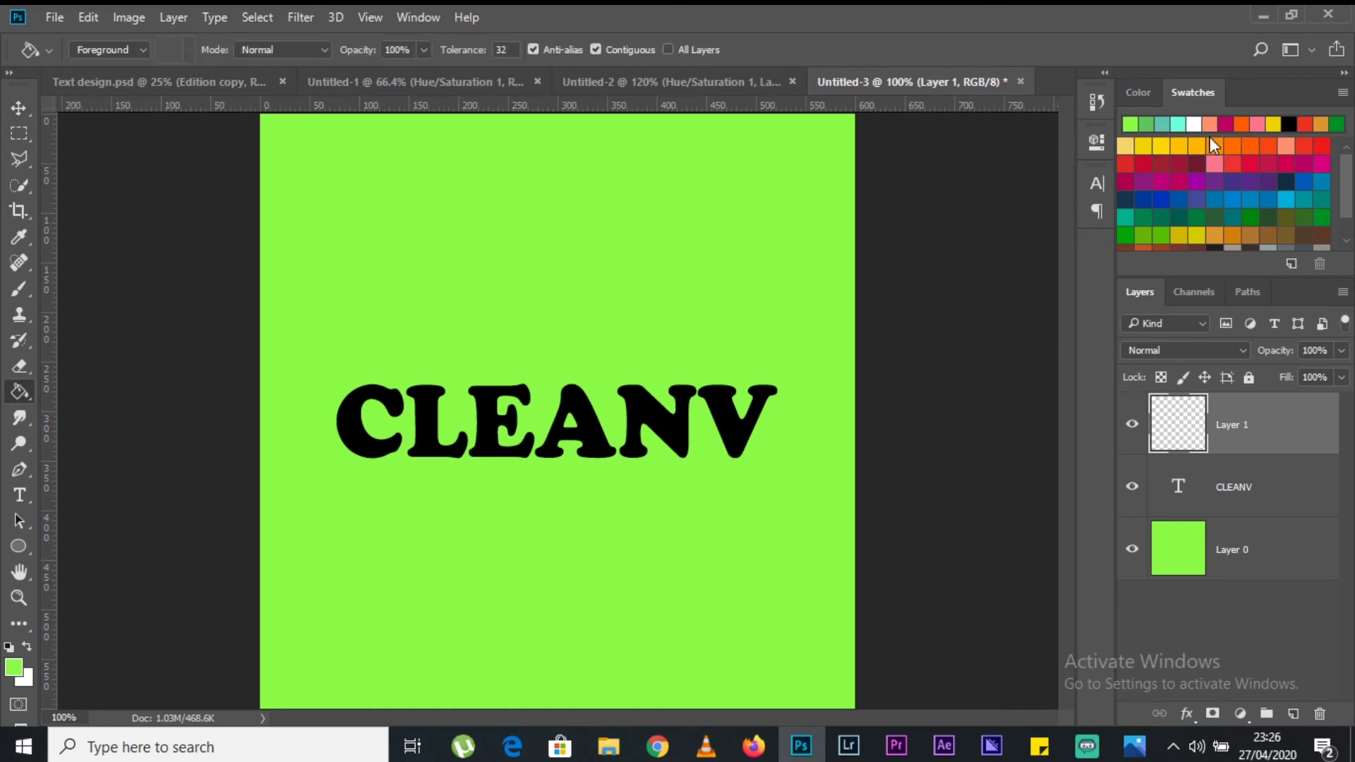
pyautogui.click(1194, 124)
pyautogui.click(713, 236)
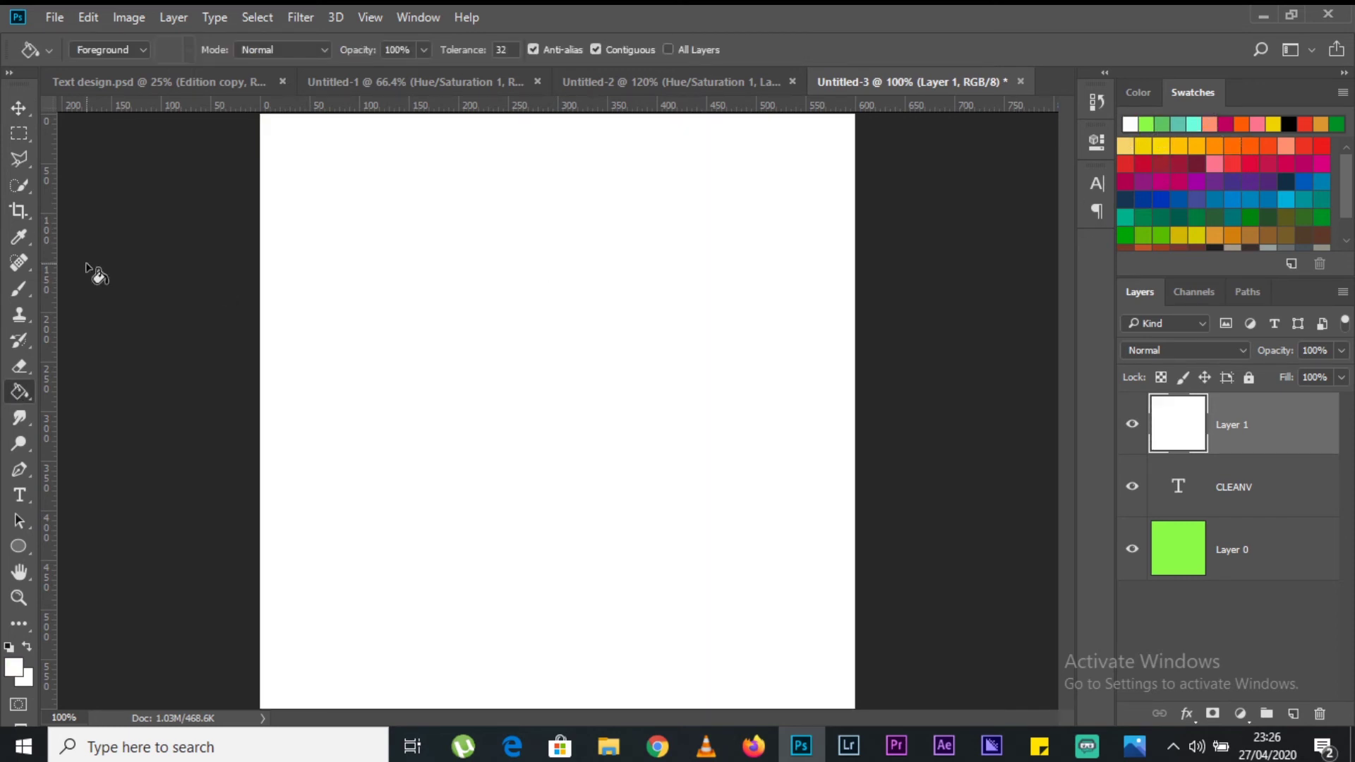
# Step: Clip the white layer to the CLEANV text and add a black layer mask that hides the white fill
pyautogui.press('v')
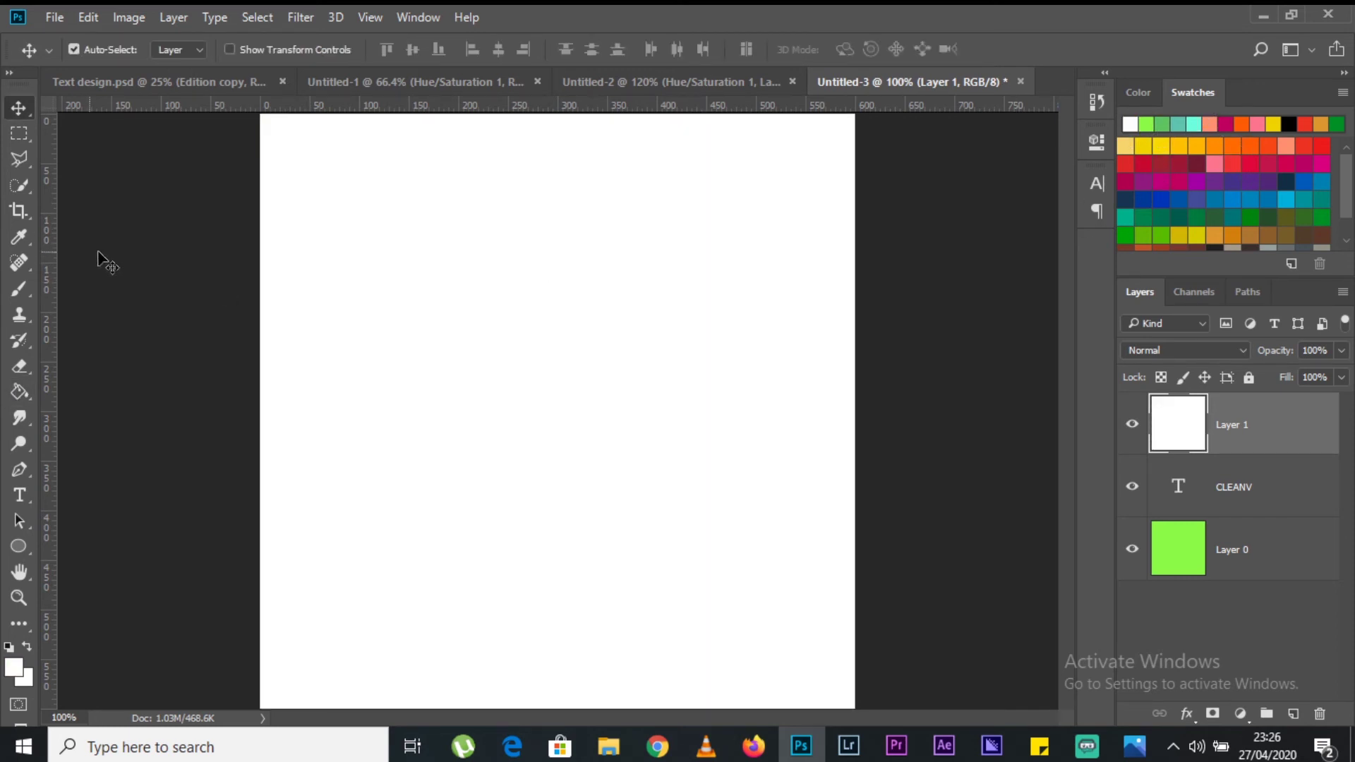
pyautogui.rightClick(1286, 440)
pyautogui.click(918, 463)
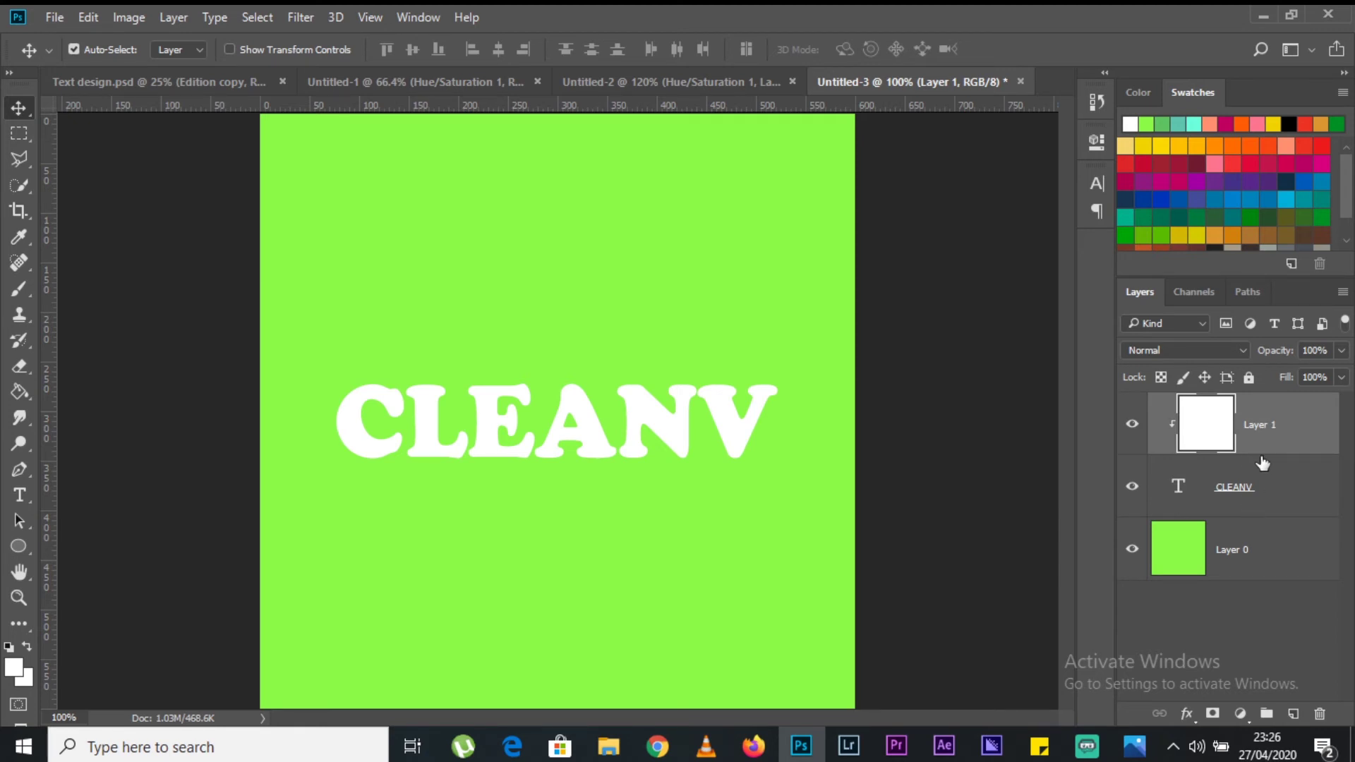
pyautogui.click(1212, 713)
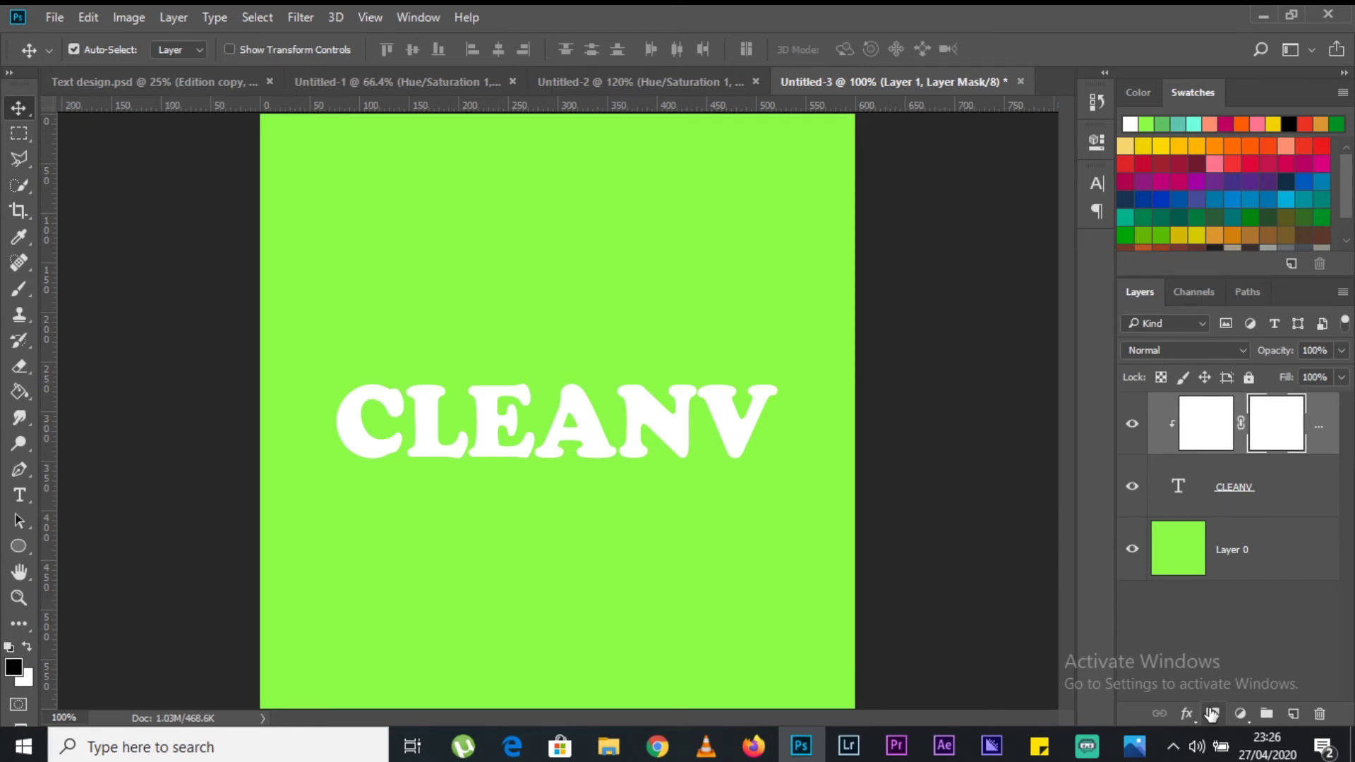
pyautogui.hotkey('ctrl', 'z')
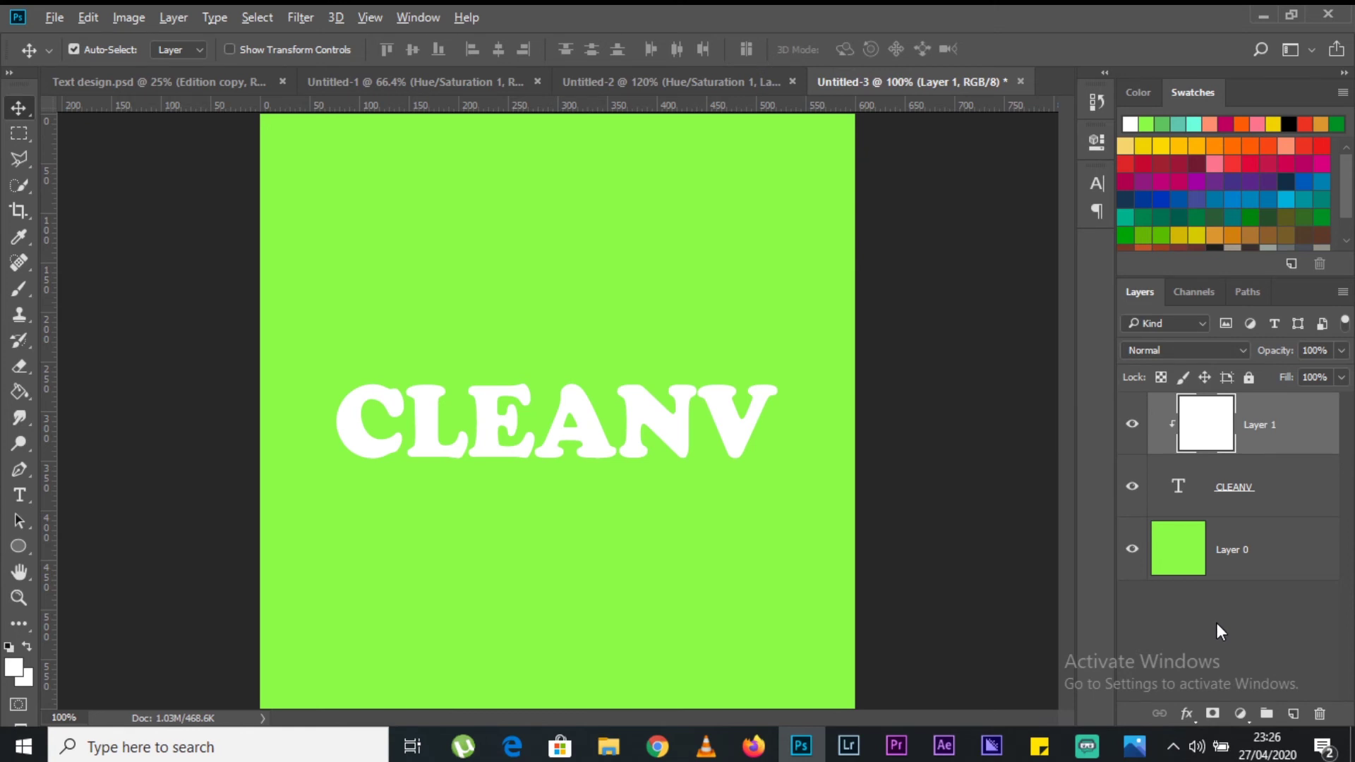
pyautogui.keyDown('alt'); pyautogui.click(1213, 715); pyautogui.keyUp('alt')
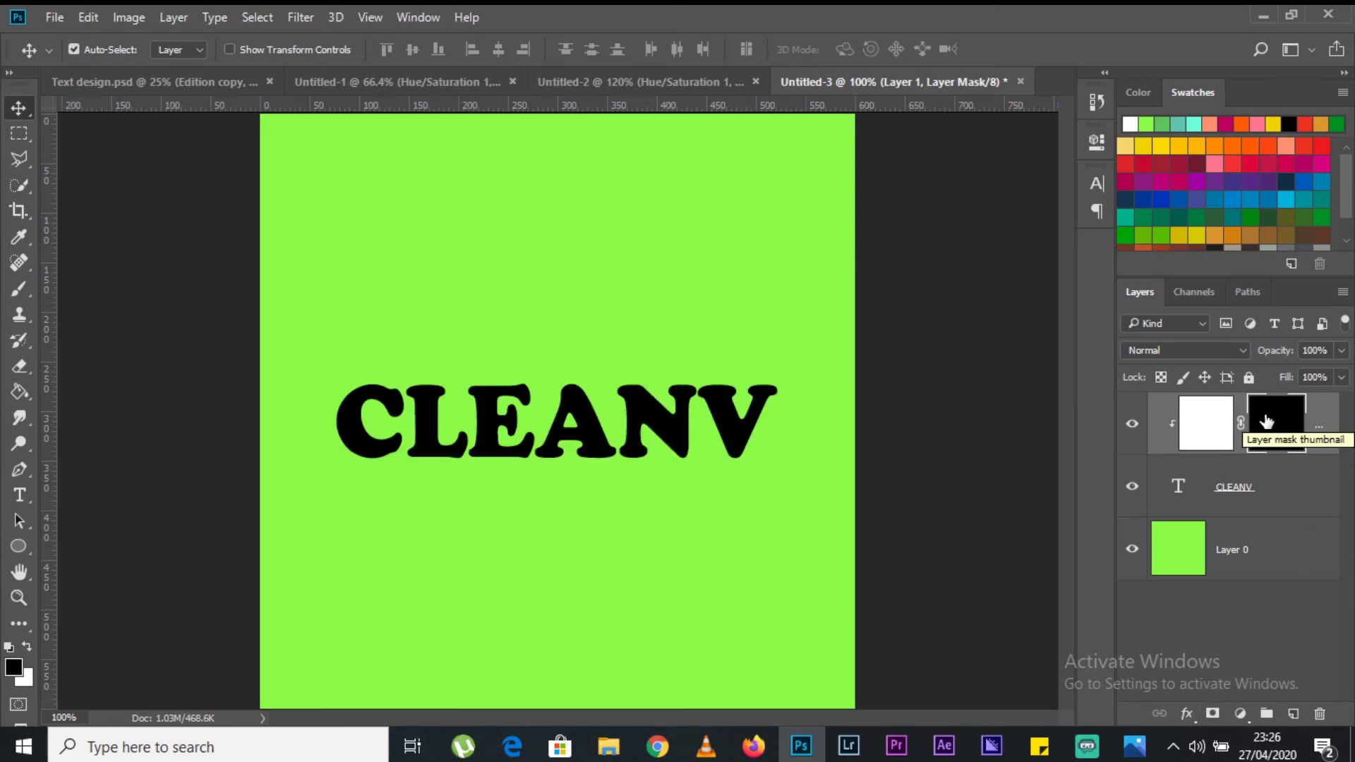
# Step: Paint white on the layer mask over the letter L with a 35 px Hard Round brush at 100% hardness
pyautogui.press('b')
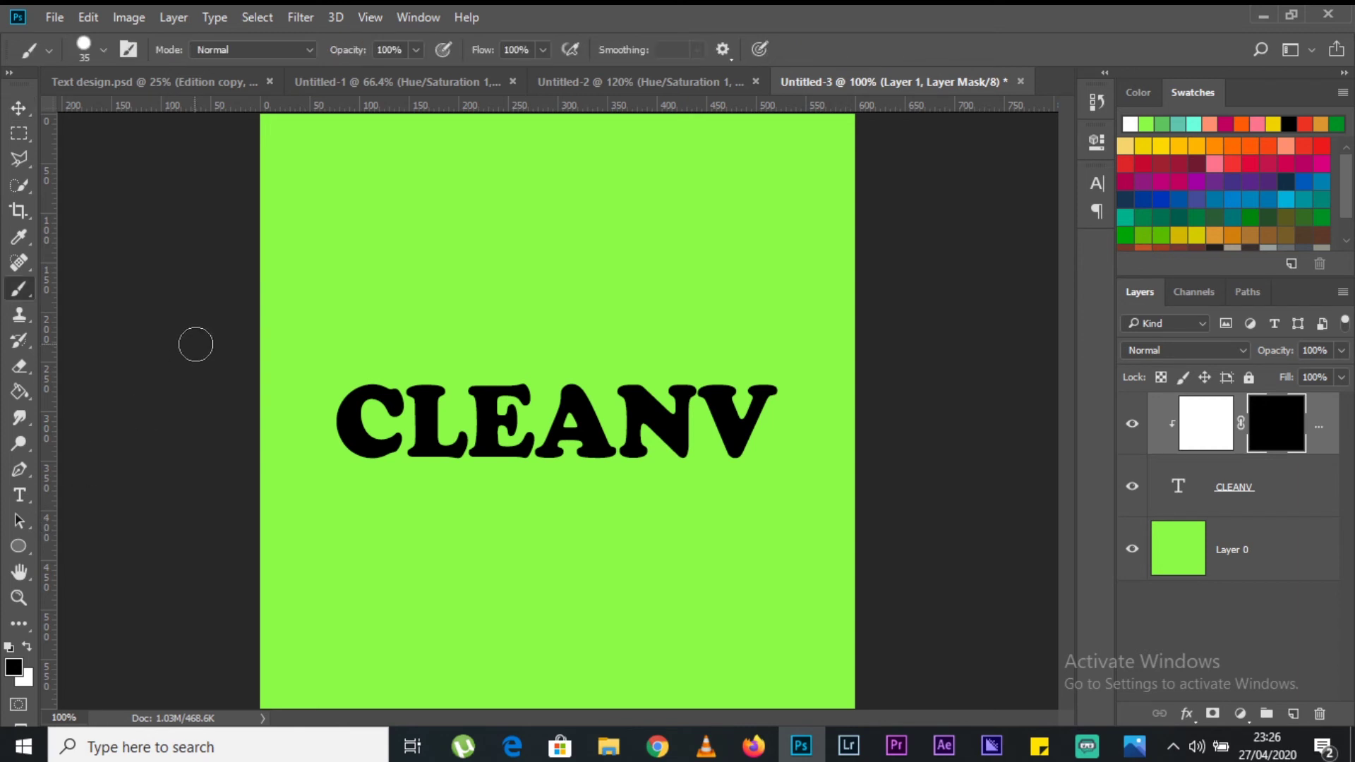
pyautogui.click(102, 50)
pyautogui.moveTo(243, 416); pyautogui.dragTo(236, 265)
pyautogui.click(38, 240)
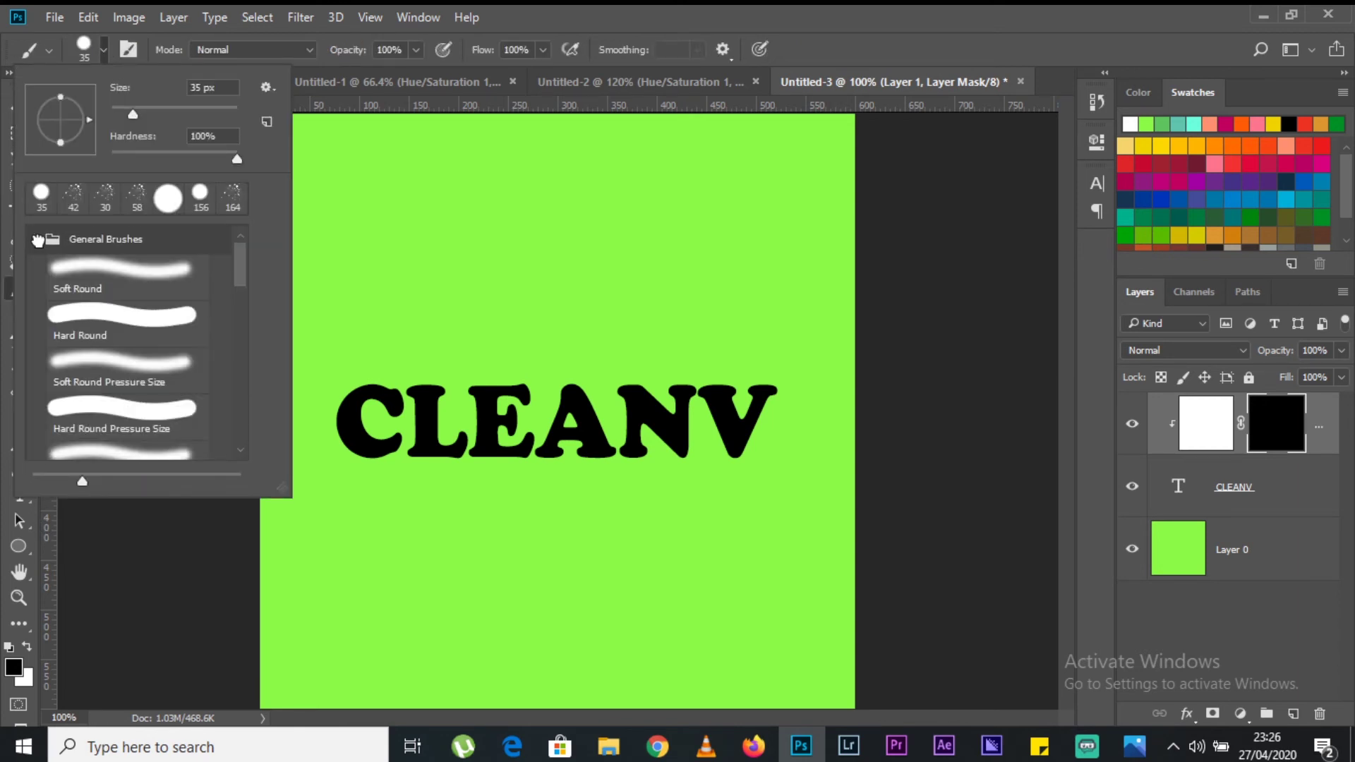
pyautogui.click(134, 317)
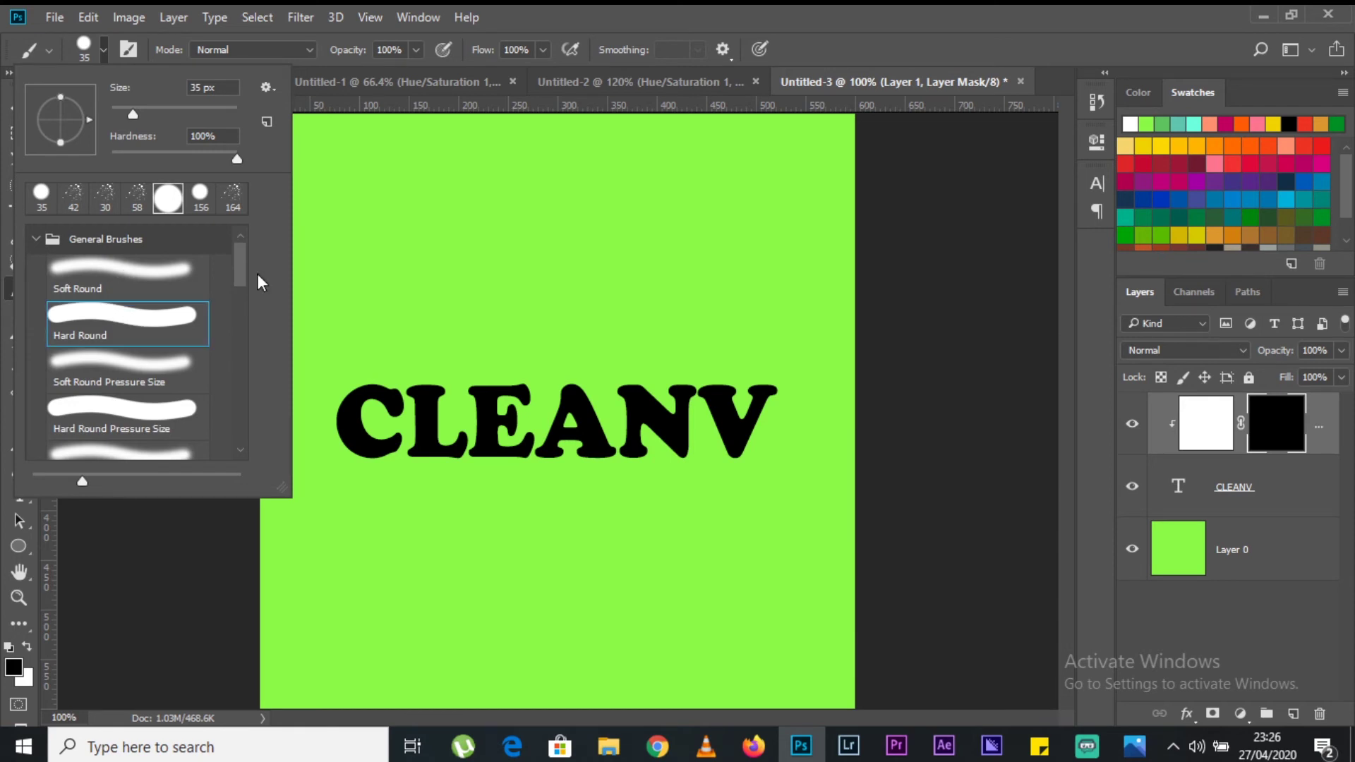
pyautogui.click(917, 6)
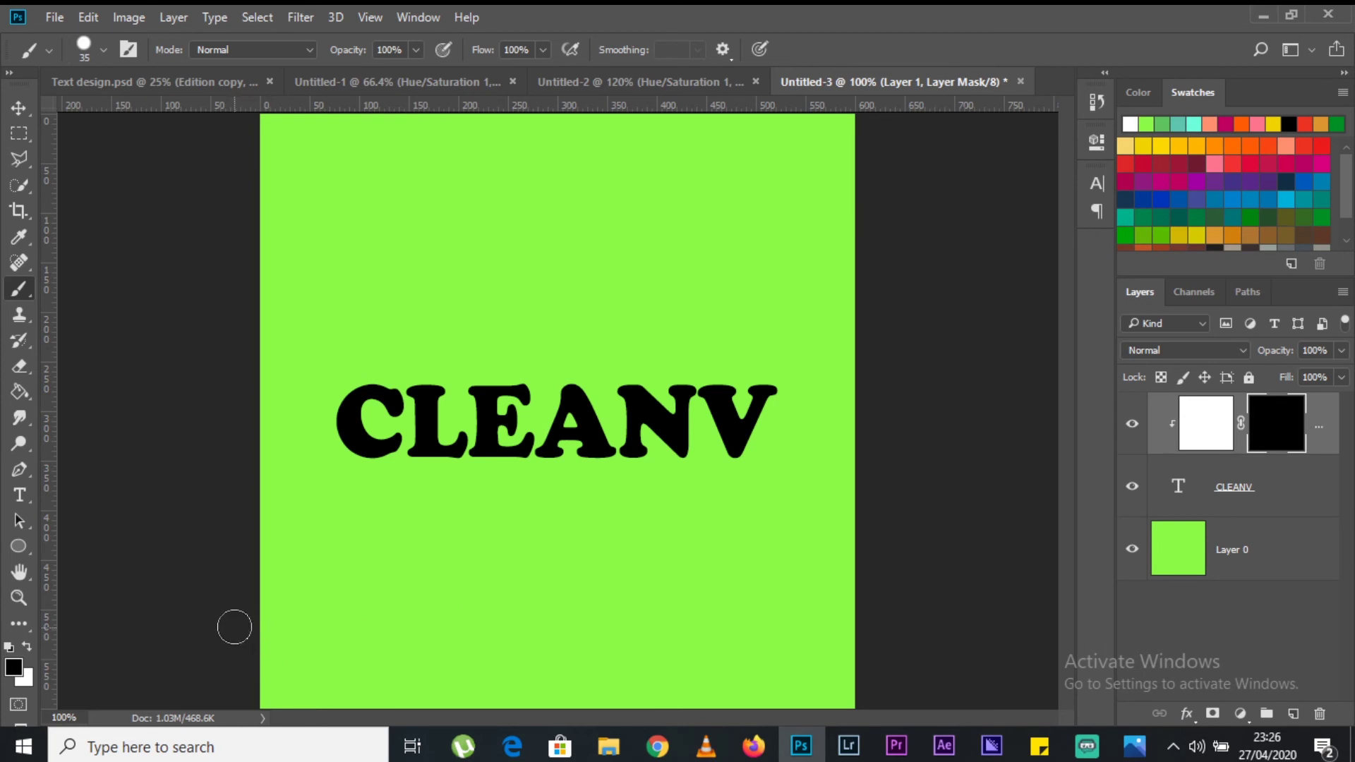
pyautogui.click(16, 669)
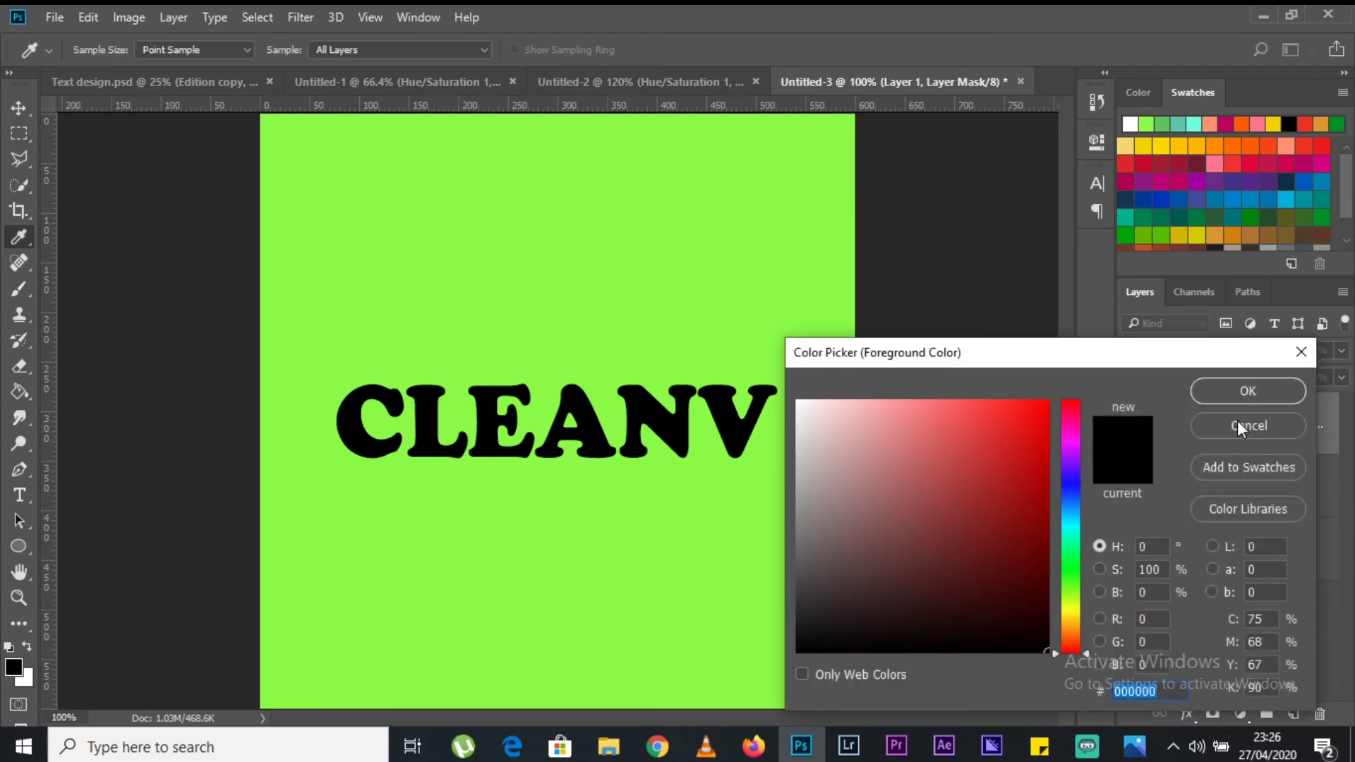
pyautogui.click(1236, 424)
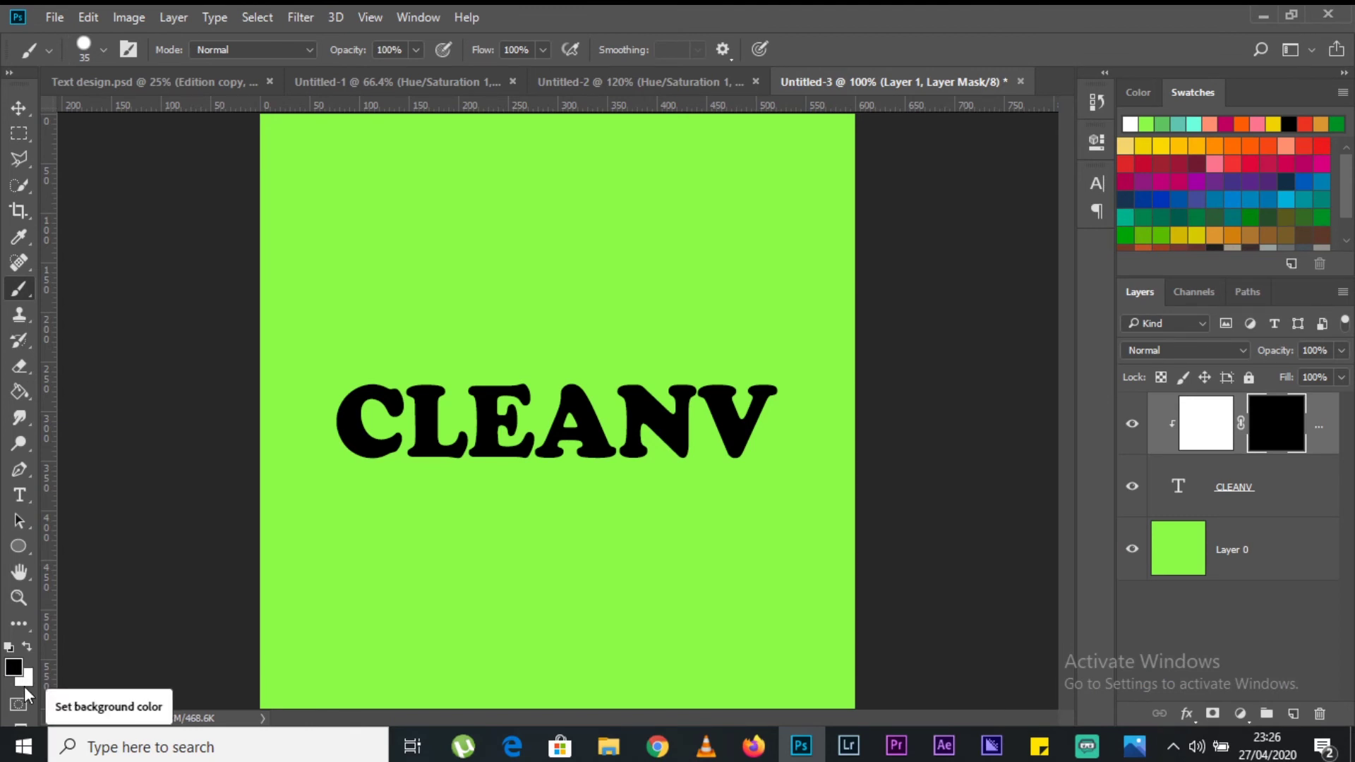
pyautogui.press('x')
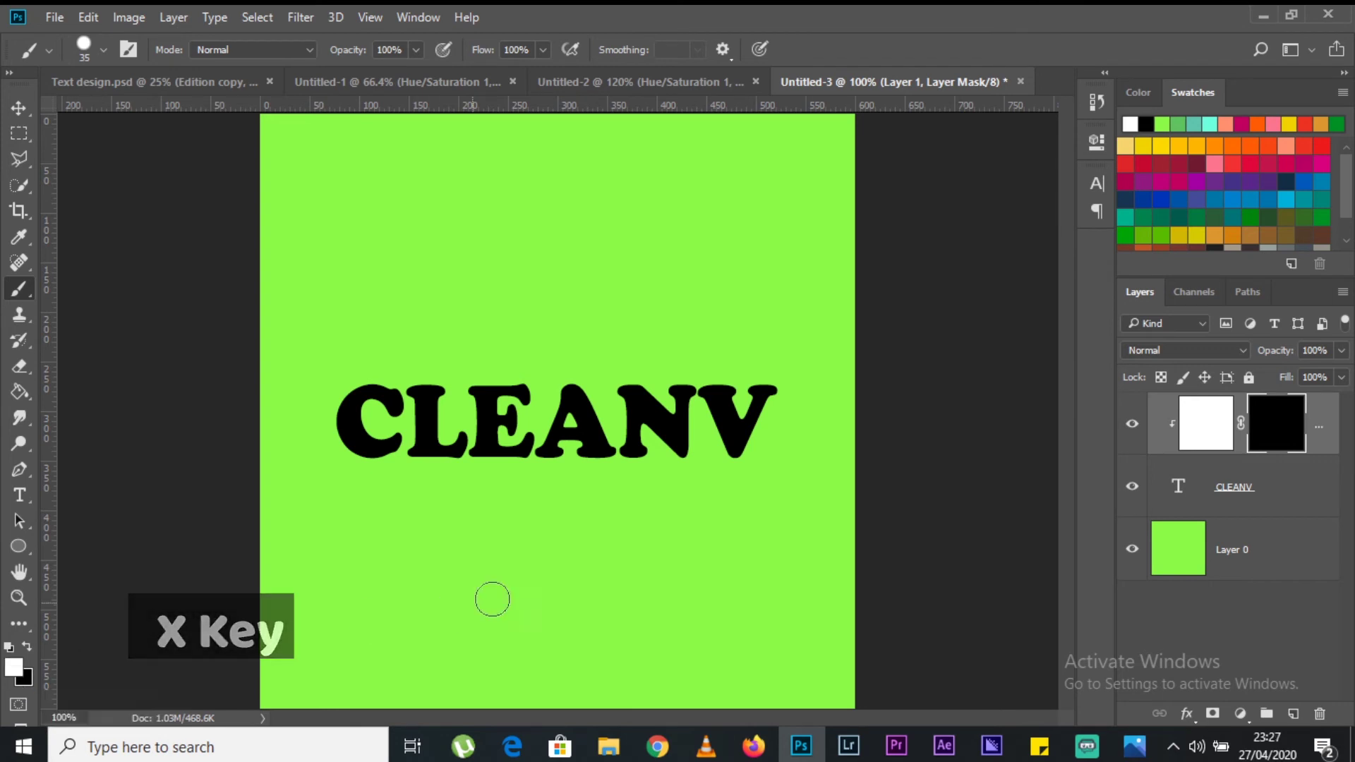
pyautogui.moveTo(424, 369)
pyautogui.mouseDown()
pyautogui.moveTo(432, 463)
pyautogui.moveTo(423, 381)
pyautogui.moveTo(444, 379)
pyautogui.moveTo(459, 410)
pyautogui.moveTo(445, 475)
pyautogui.mouseUp()
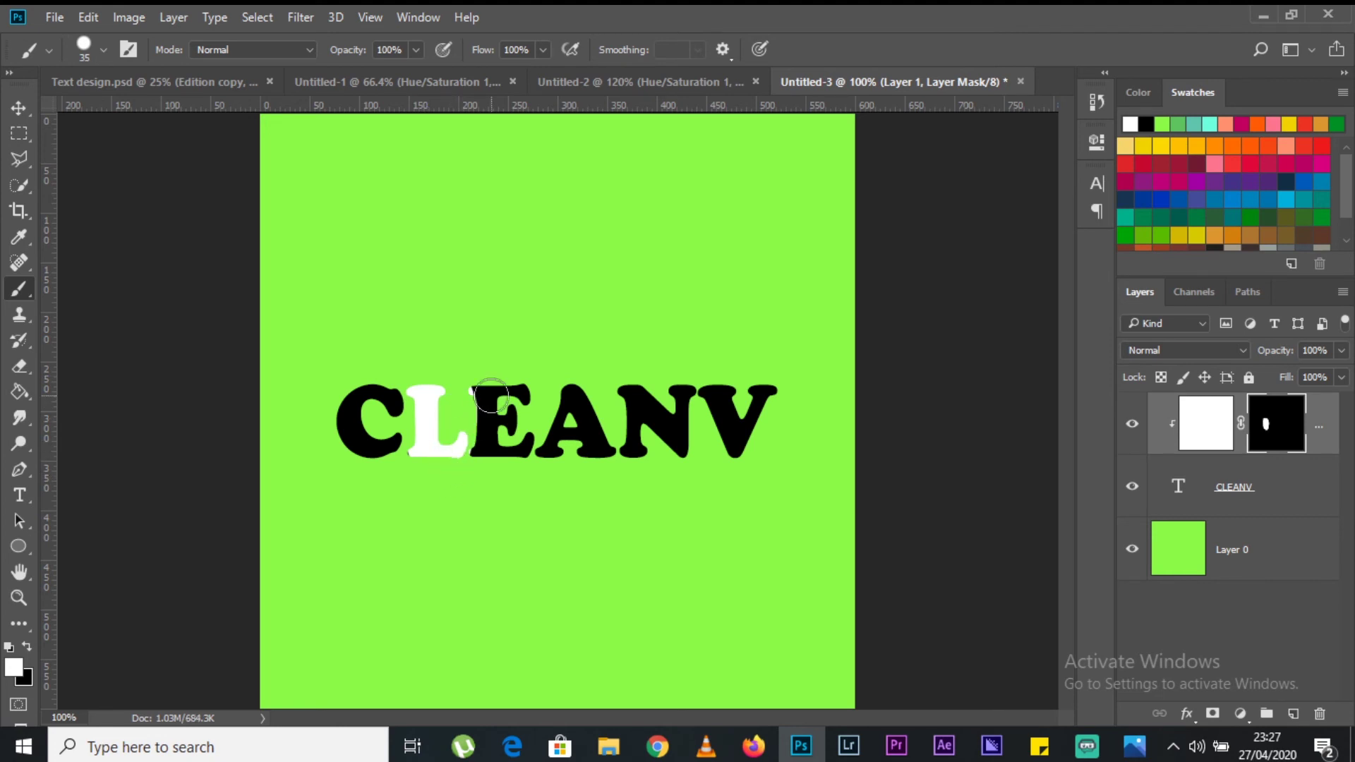
# Step: Try revealing the letter E in white on the mask, and paint it out again with black
pyautogui.moveTo(489, 375)
pyautogui.mouseDown()
pyautogui.moveTo(494, 417)
pyautogui.moveTo(492, 382)
pyautogui.moveTo(475, 394)
pyautogui.moveTo(507, 389)
pyautogui.moveTo(514, 448)
pyautogui.mouseUp()
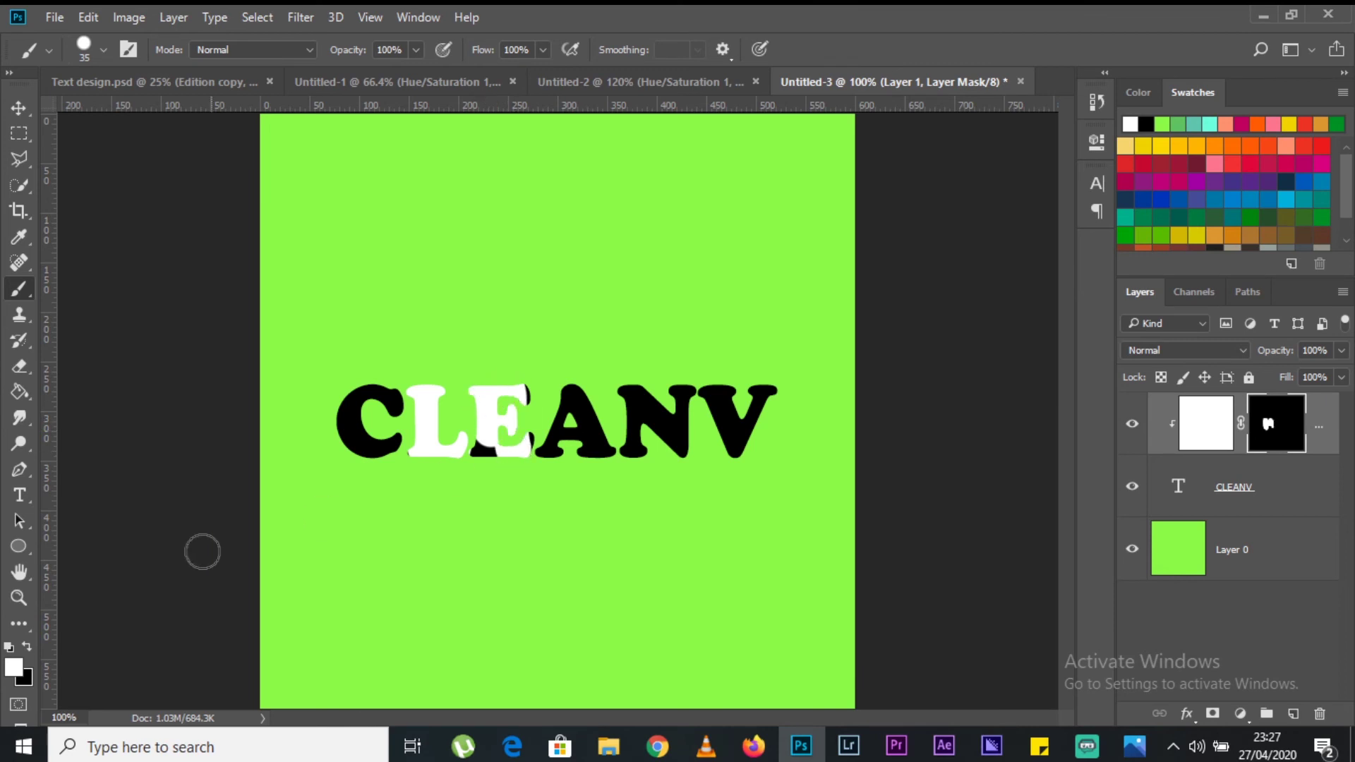
pyautogui.press('x')
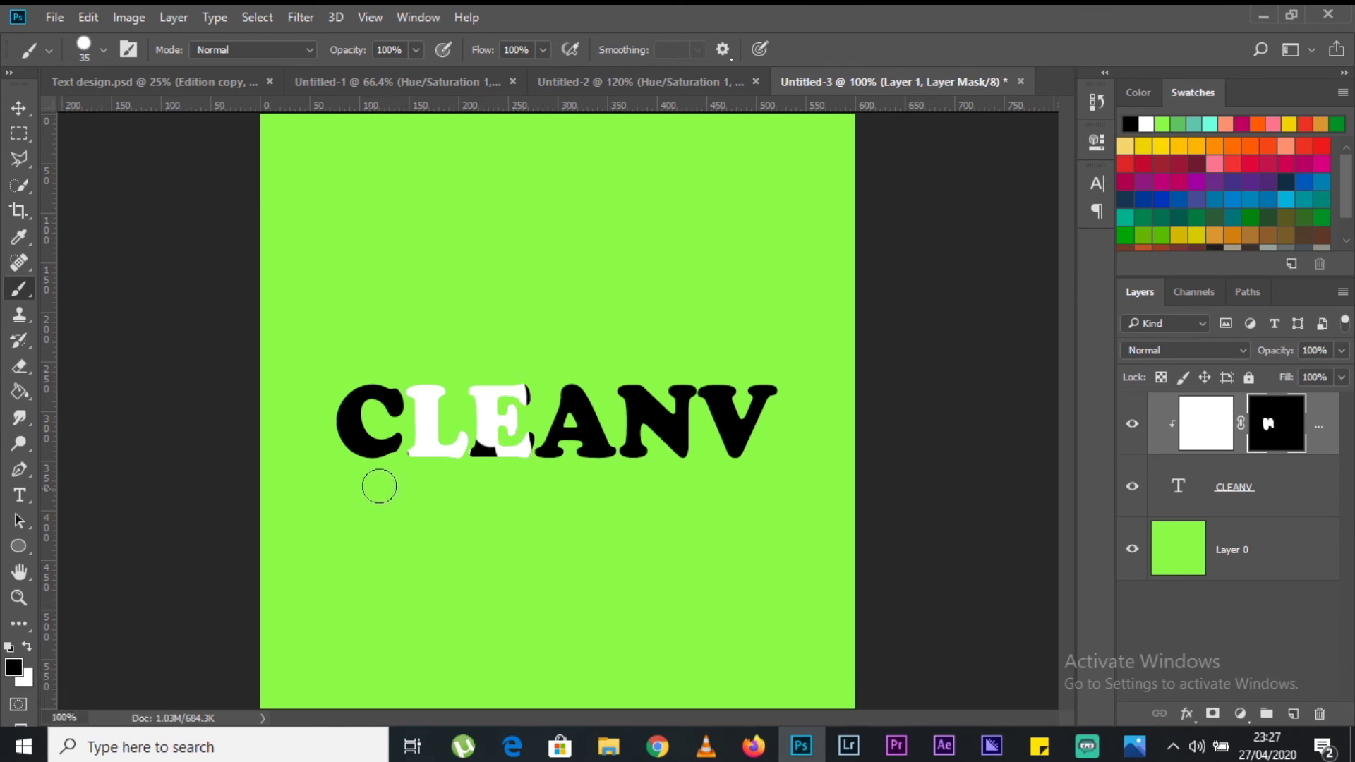
pyautogui.moveTo(487, 392)
pyautogui.mouseDown()
pyautogui.moveTo(500, 369)
pyautogui.moveTo(488, 432)
pyautogui.mouseUp()
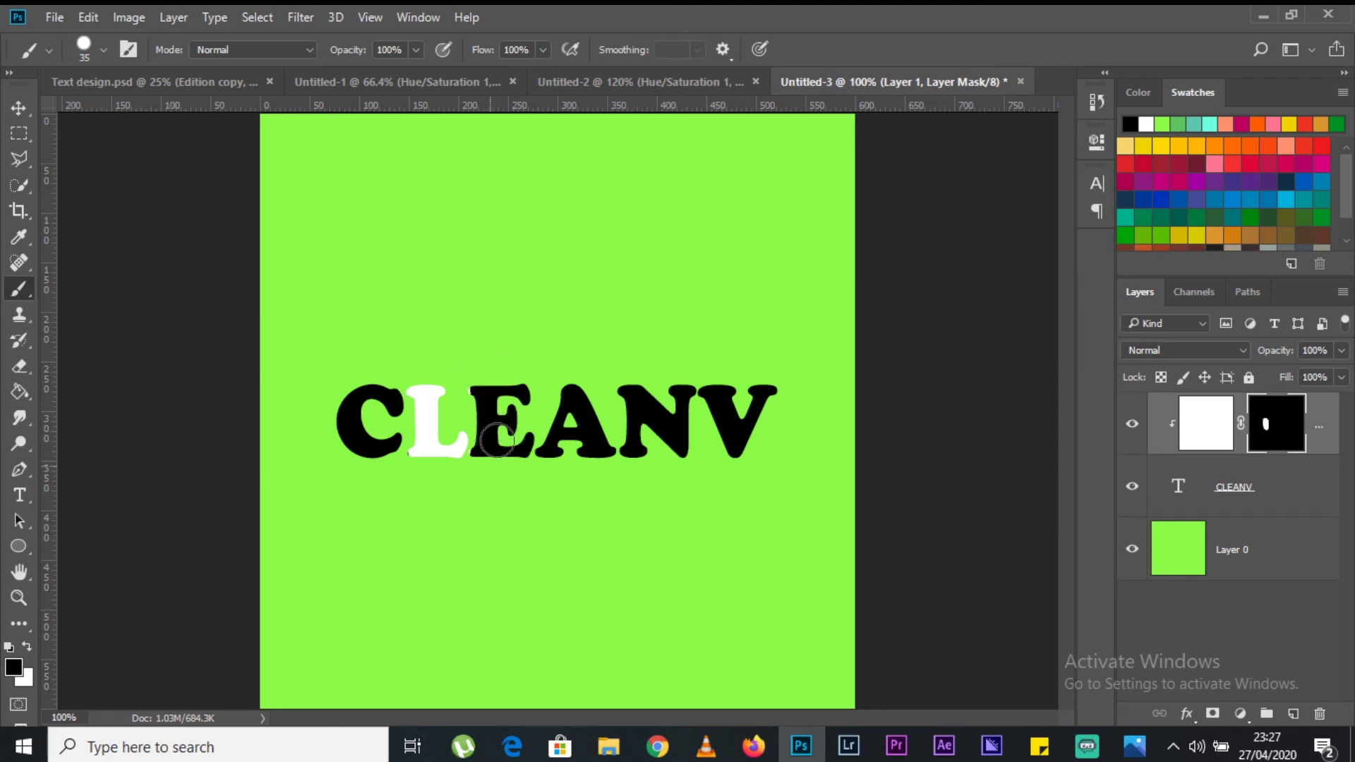
pyautogui.press('x')
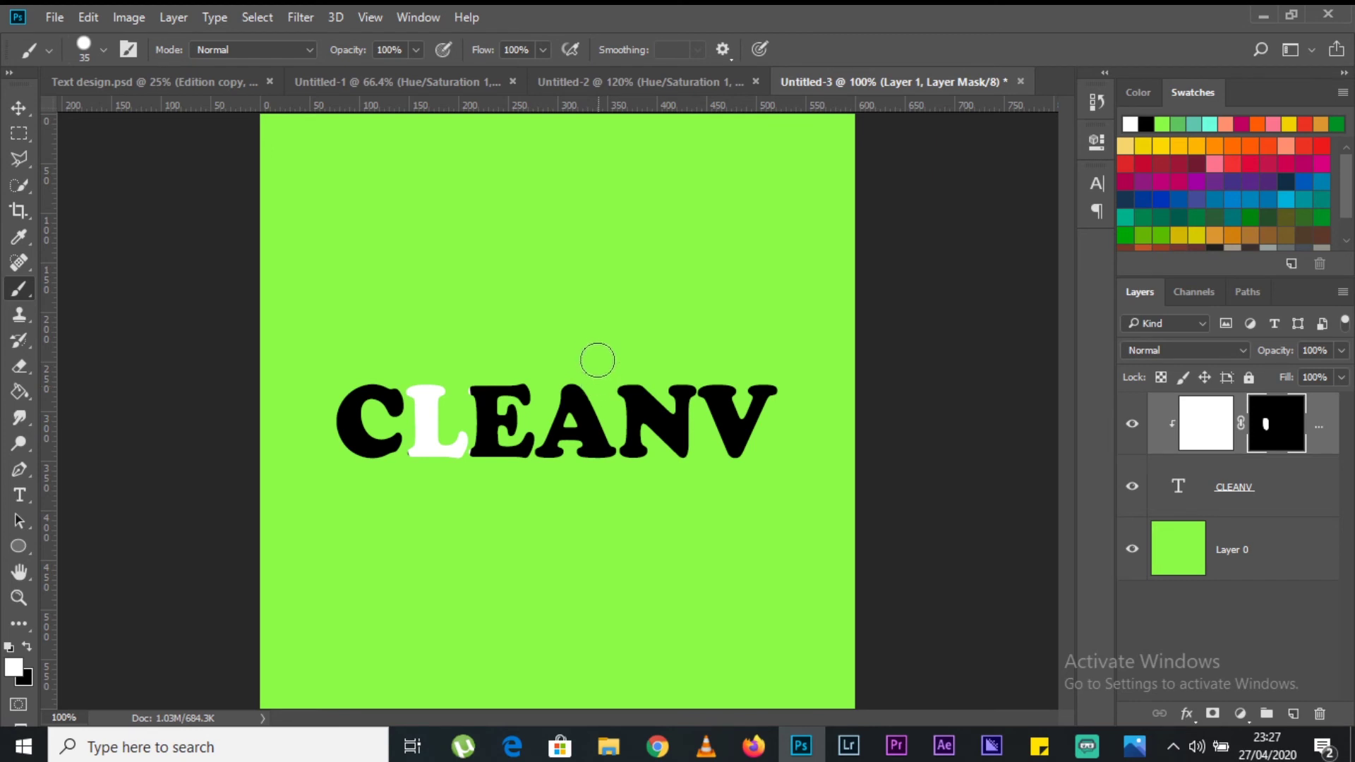
# Step: Try freehand and straight white mask strokes across the lower half of the V, undoing each one
pyautogui.moveTo(786, 436); pyautogui.dragTo(712, 439)
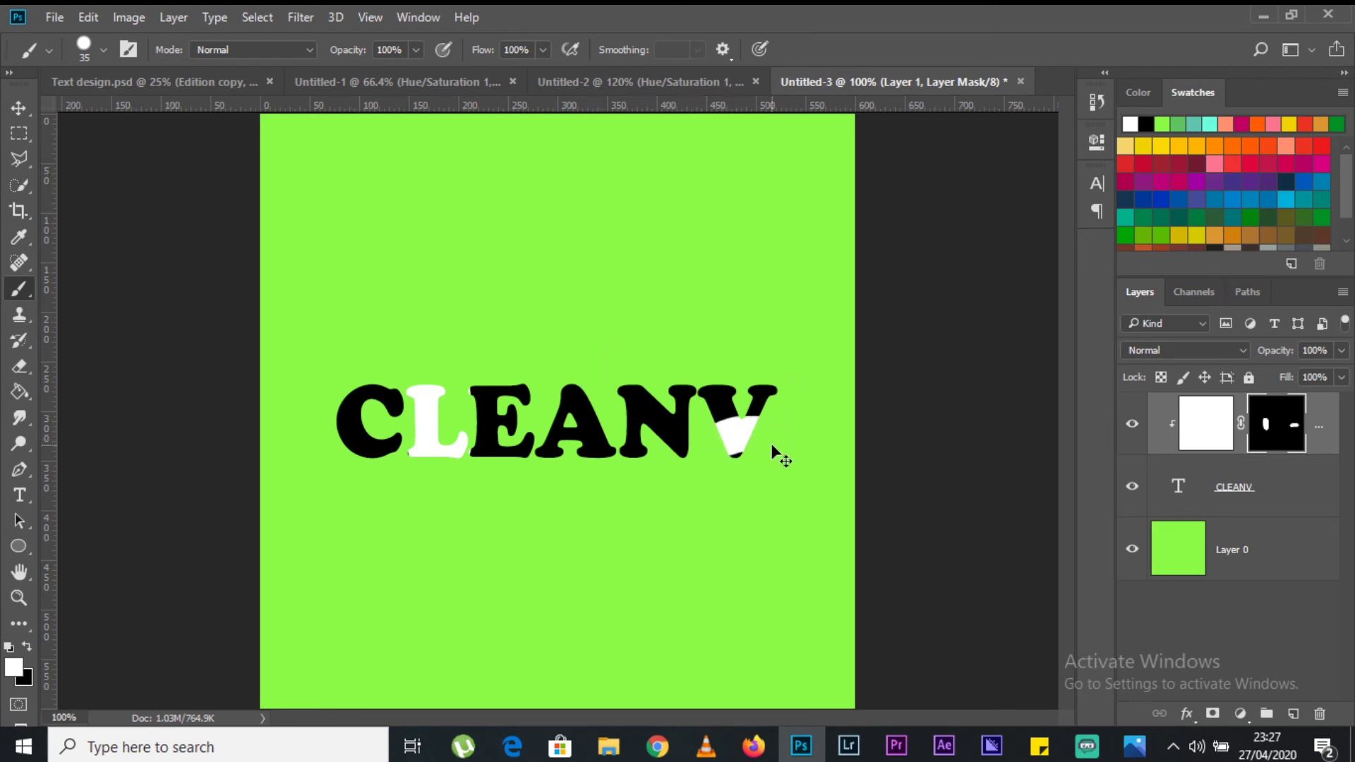
pyautogui.hotkey('ctrl', 'z')
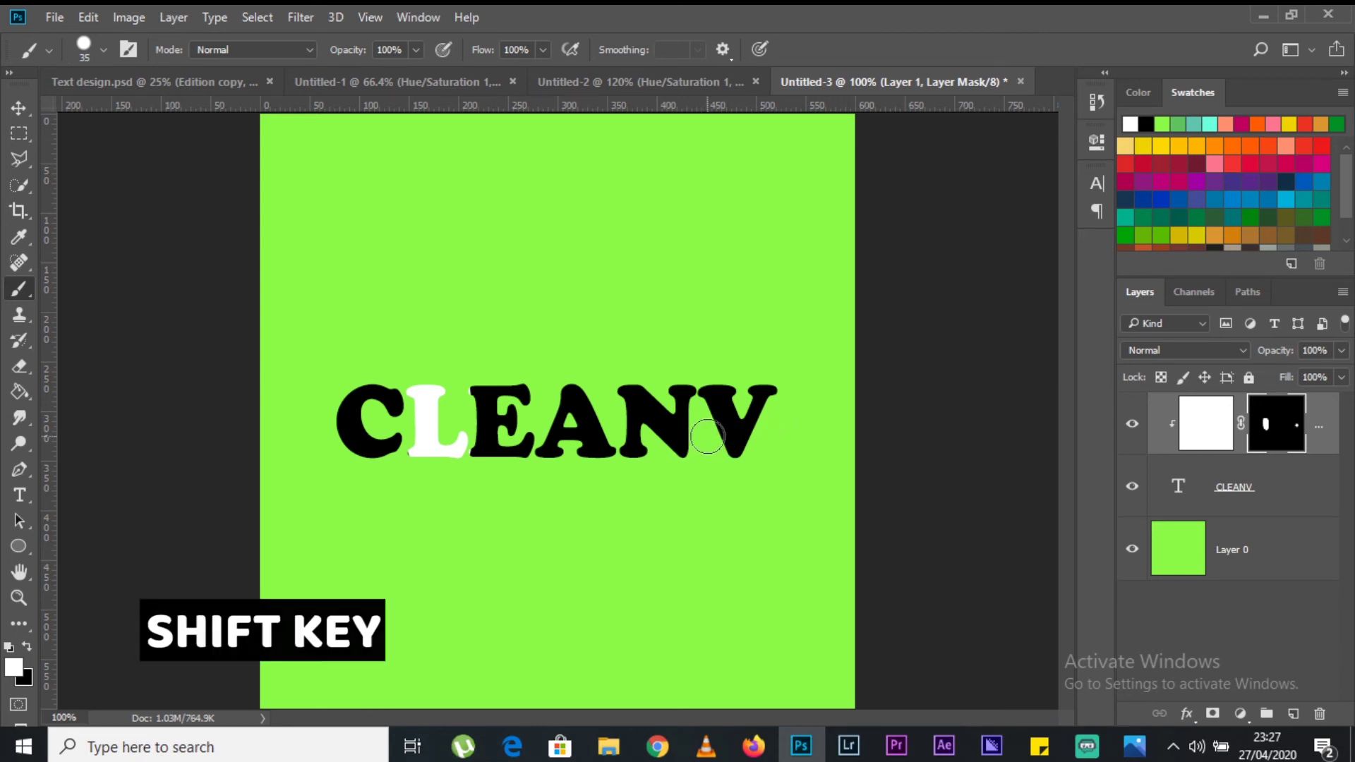
pyautogui.moveTo(708, 436); pyautogui.dragTo(743, 436)
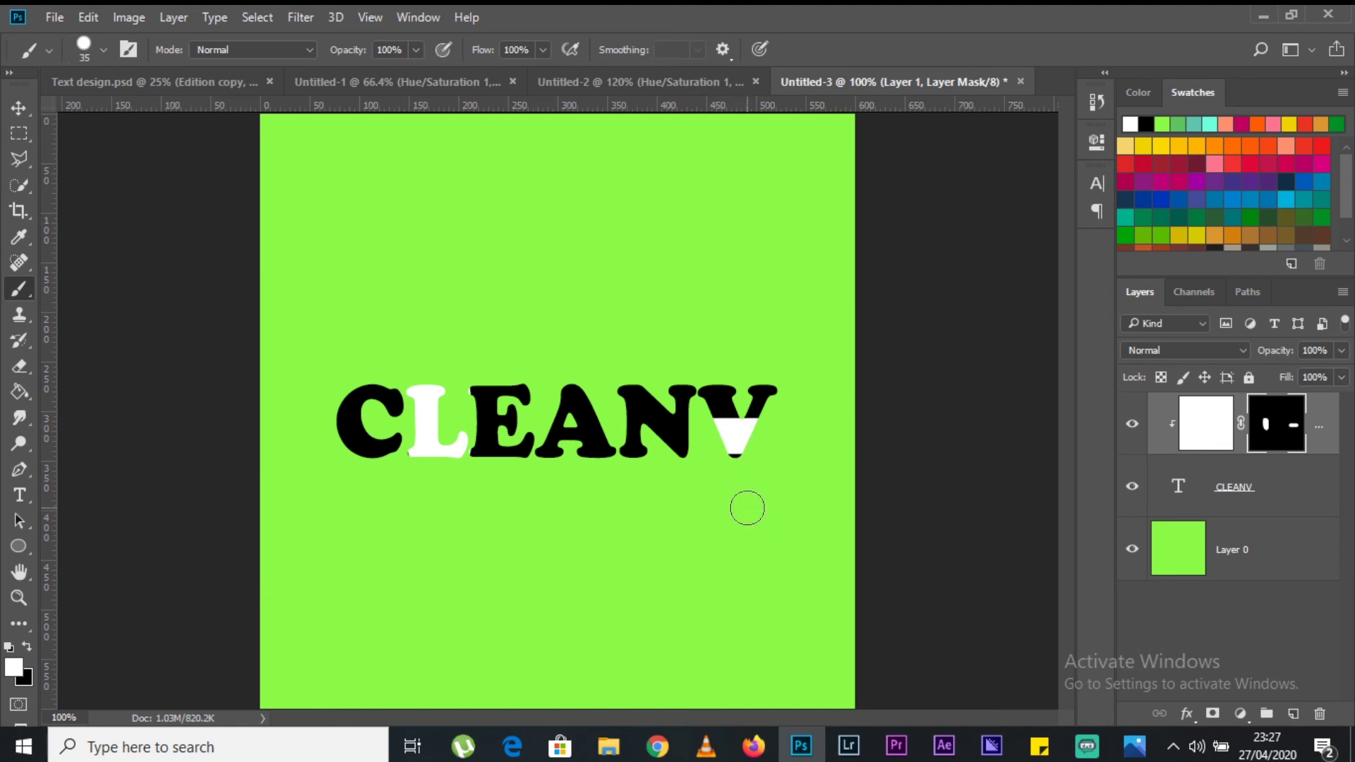
pyautogui.hotkey('ctrl', 'z')
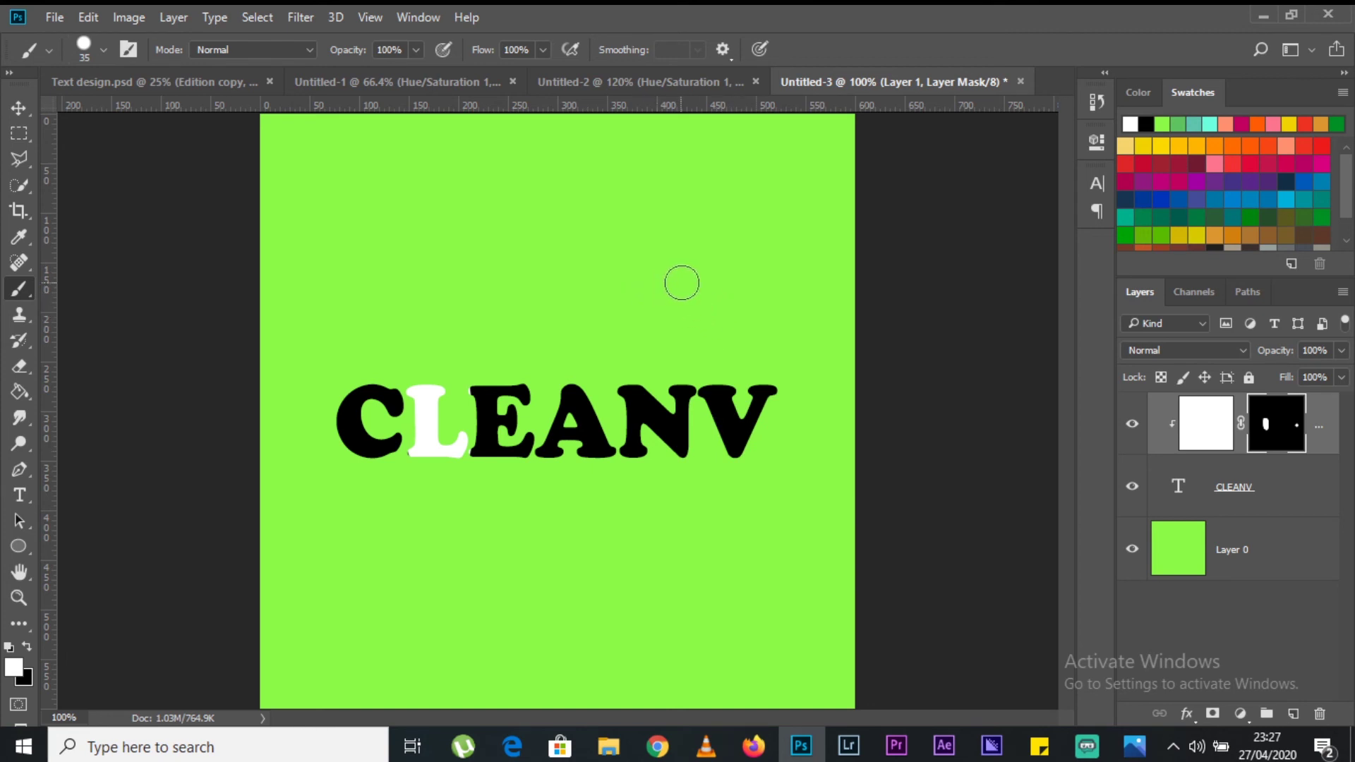
# Step: Paint a straight vertical white stroke on the mask over the right stem of the letter N
pyautogui.click(683, 360)
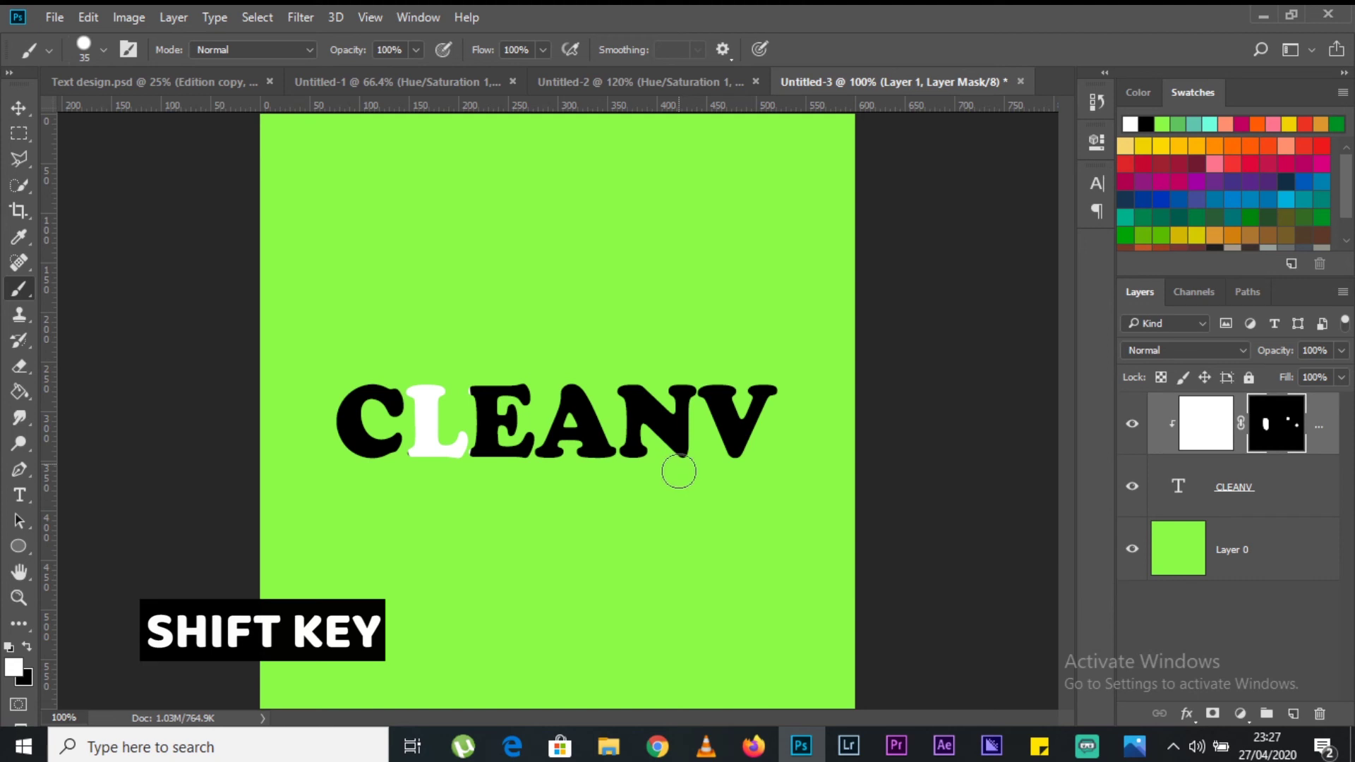
pyautogui.keyDown('shift'); pyautogui.click(684, 509); pyautogui.keyUp('shift')
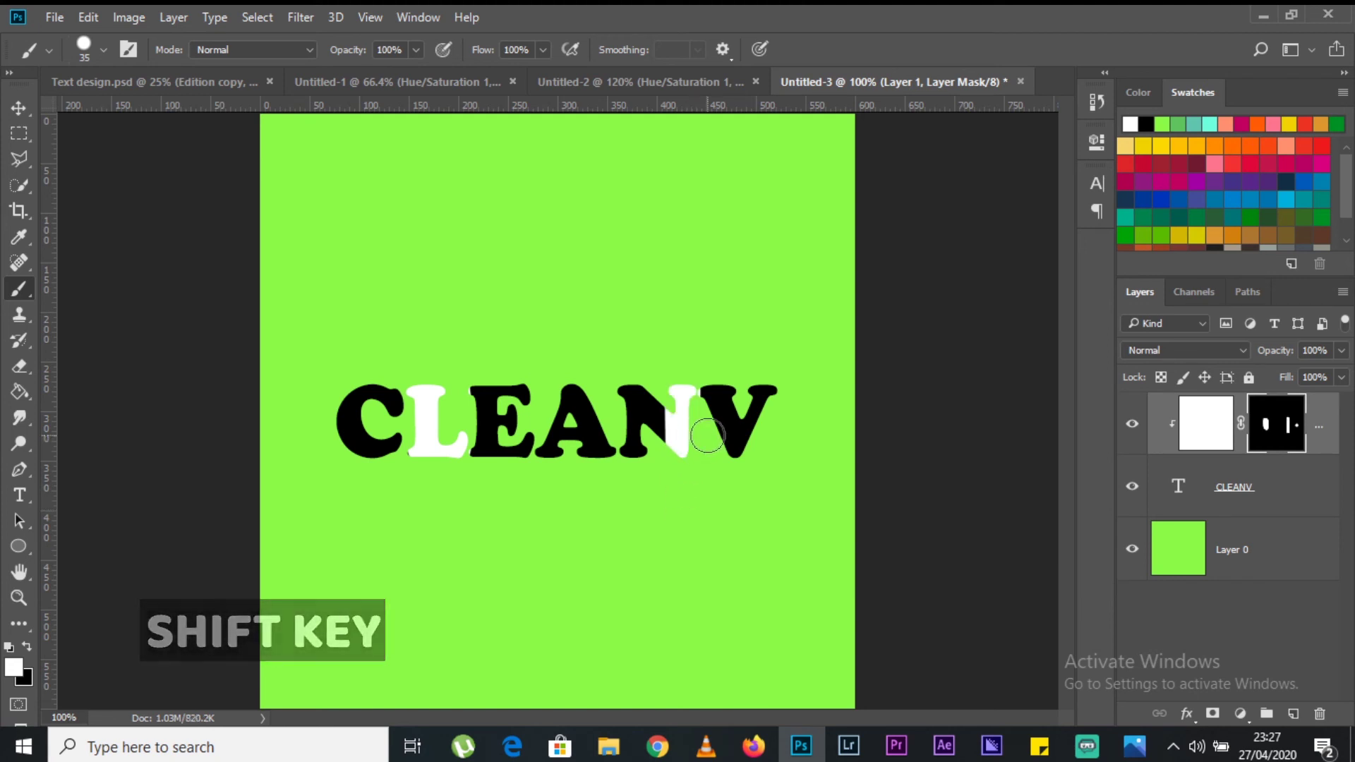
pyautogui.press('x')
pyautogui.press('v')
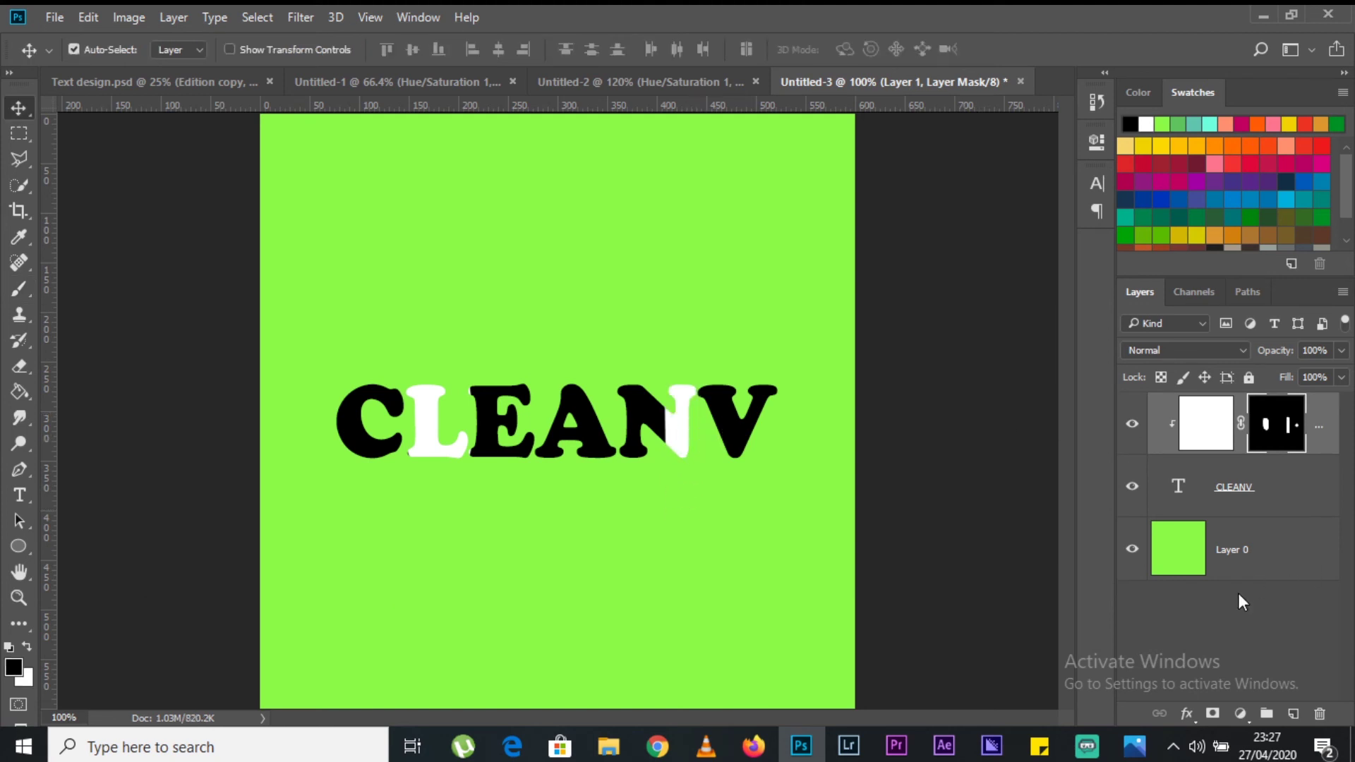
# Step: Switch to File Explorer and place the black-and-white striped wood image from FOR EDITS > BACK DROPS into the Photoshop canvas at its default size
pyautogui.moveTo(609, 746)
pyautogui.click(639, 699)
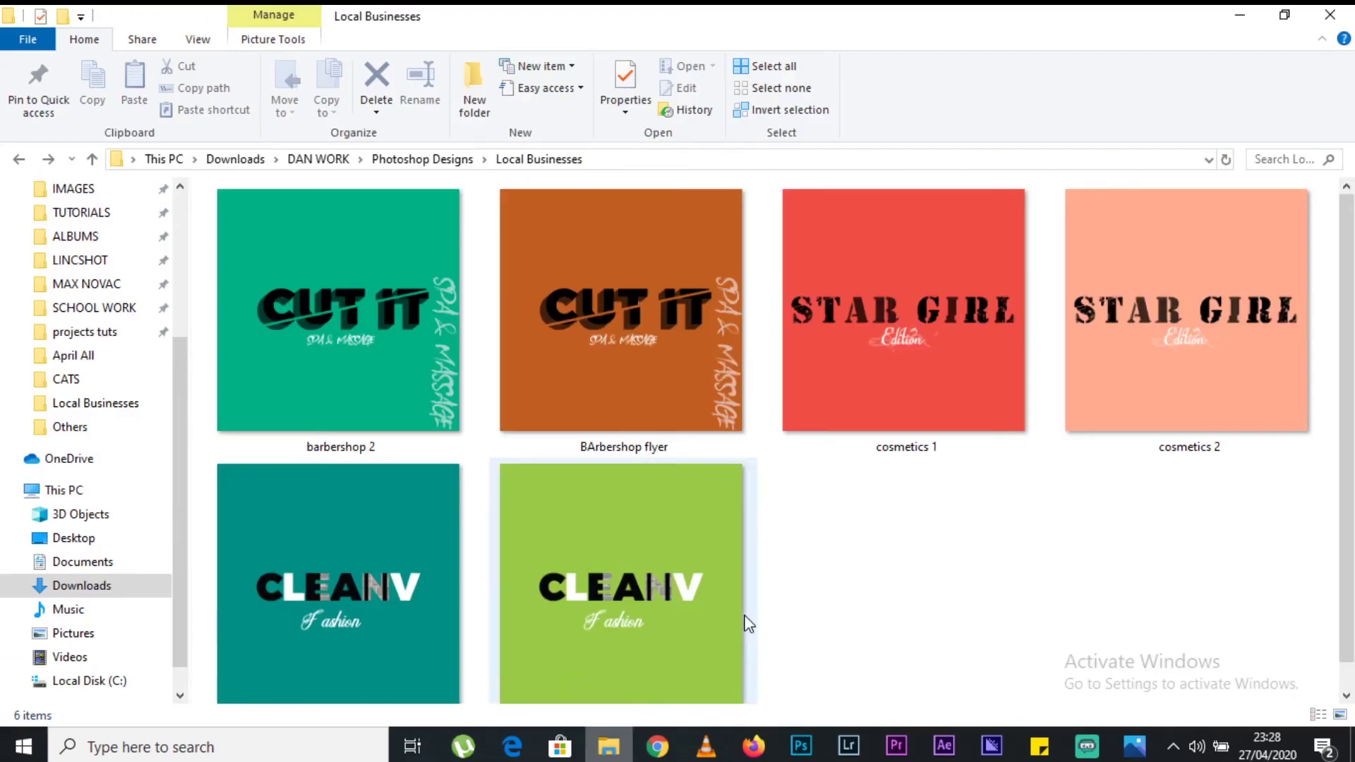
pyautogui.scroll(3, 100, 490)
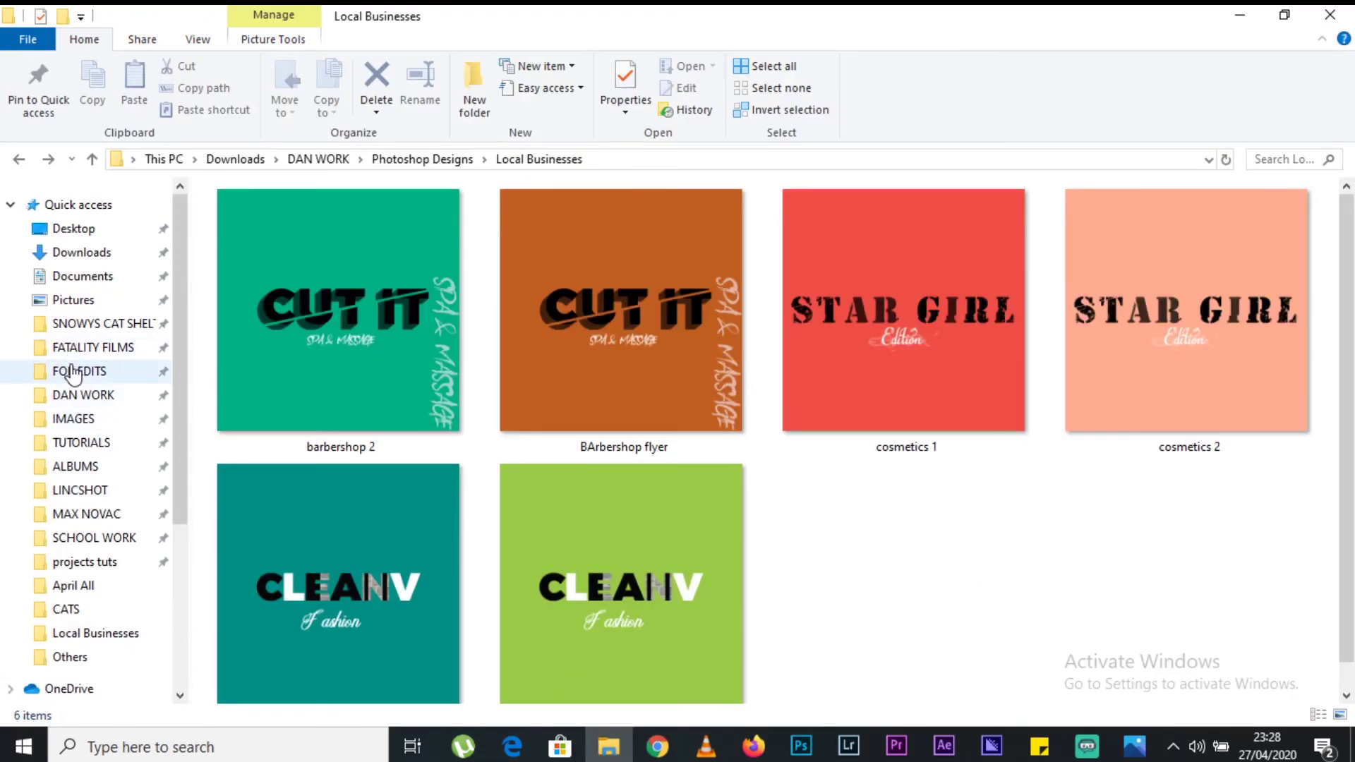
pyautogui.click(73, 372)
pyautogui.doubleClick(287, 218)
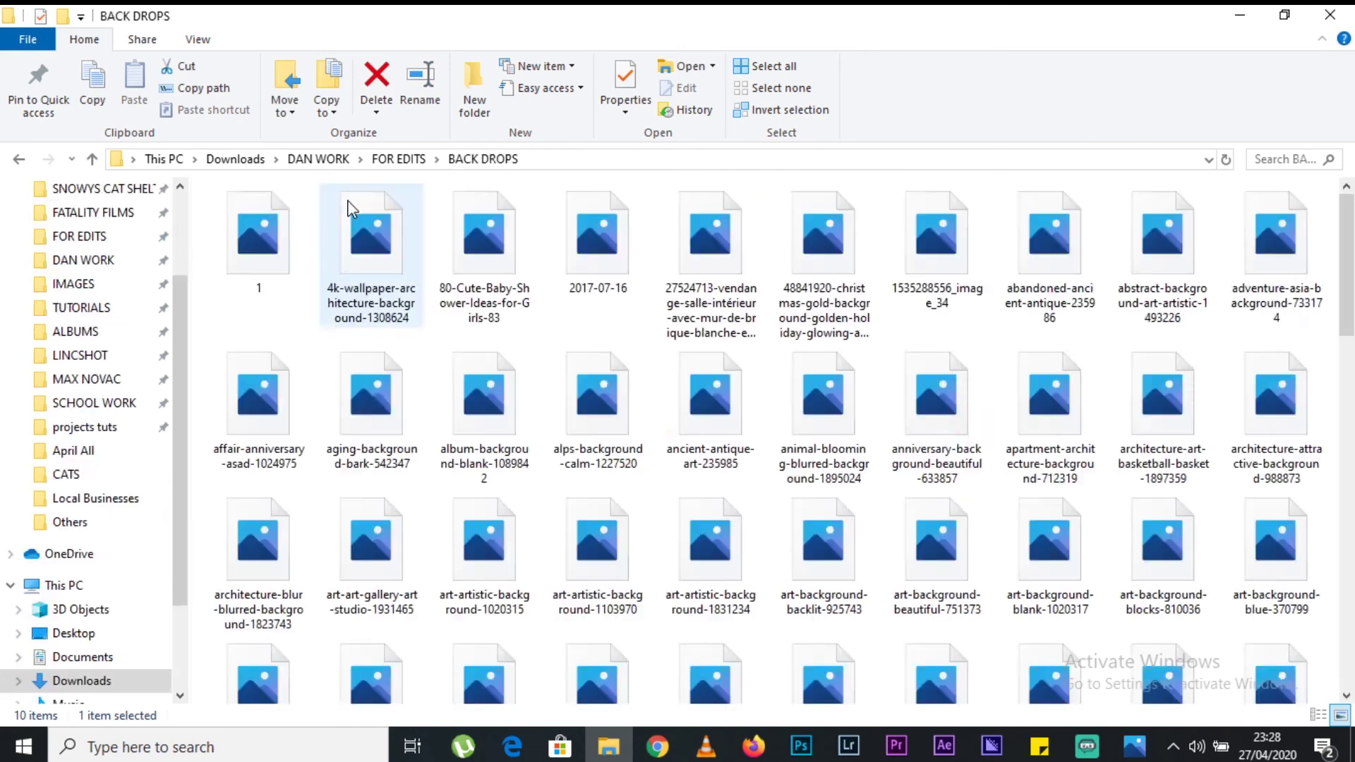
pyautogui.moveTo(1352, 297); pyautogui.dragTo(1350, 437)
pyautogui.moveTo(572, 289); pyautogui.dragTo(642, 402)
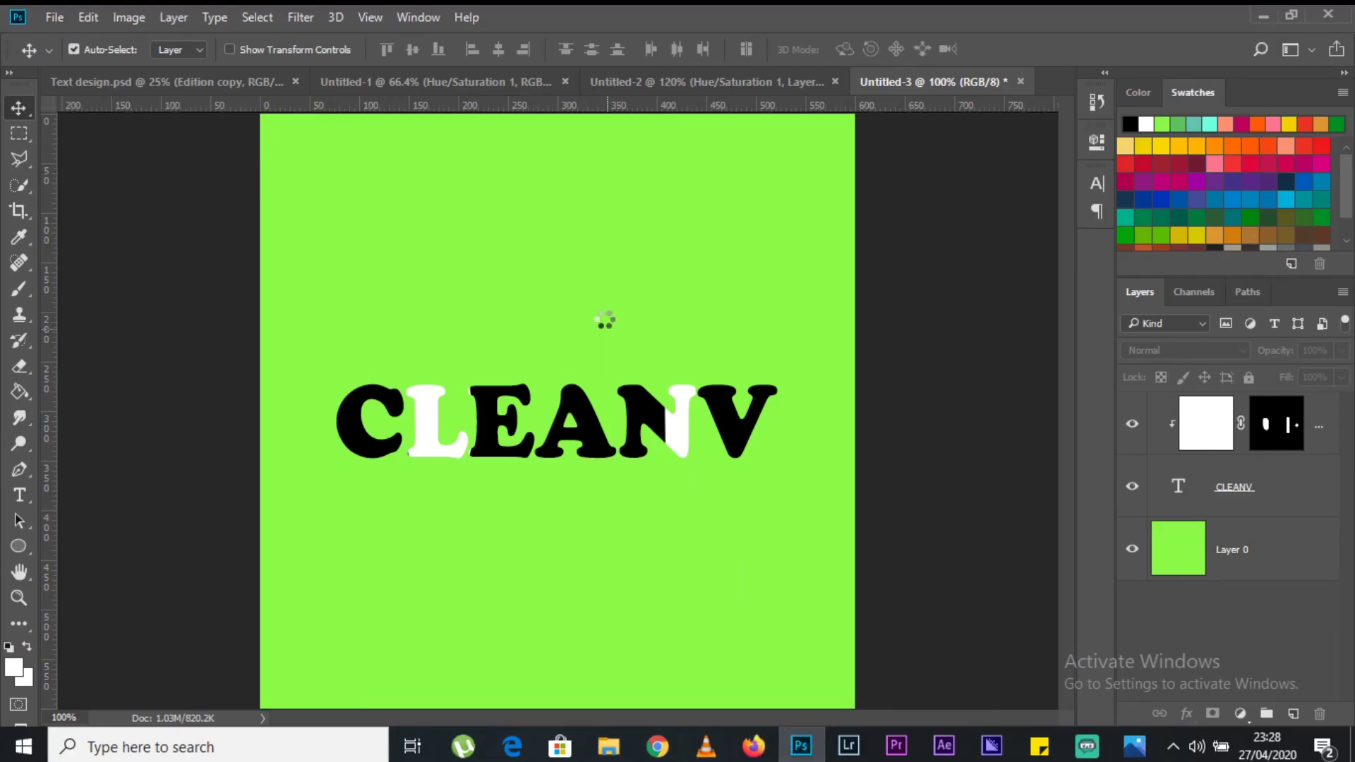
pyautogui.click(676, 49)
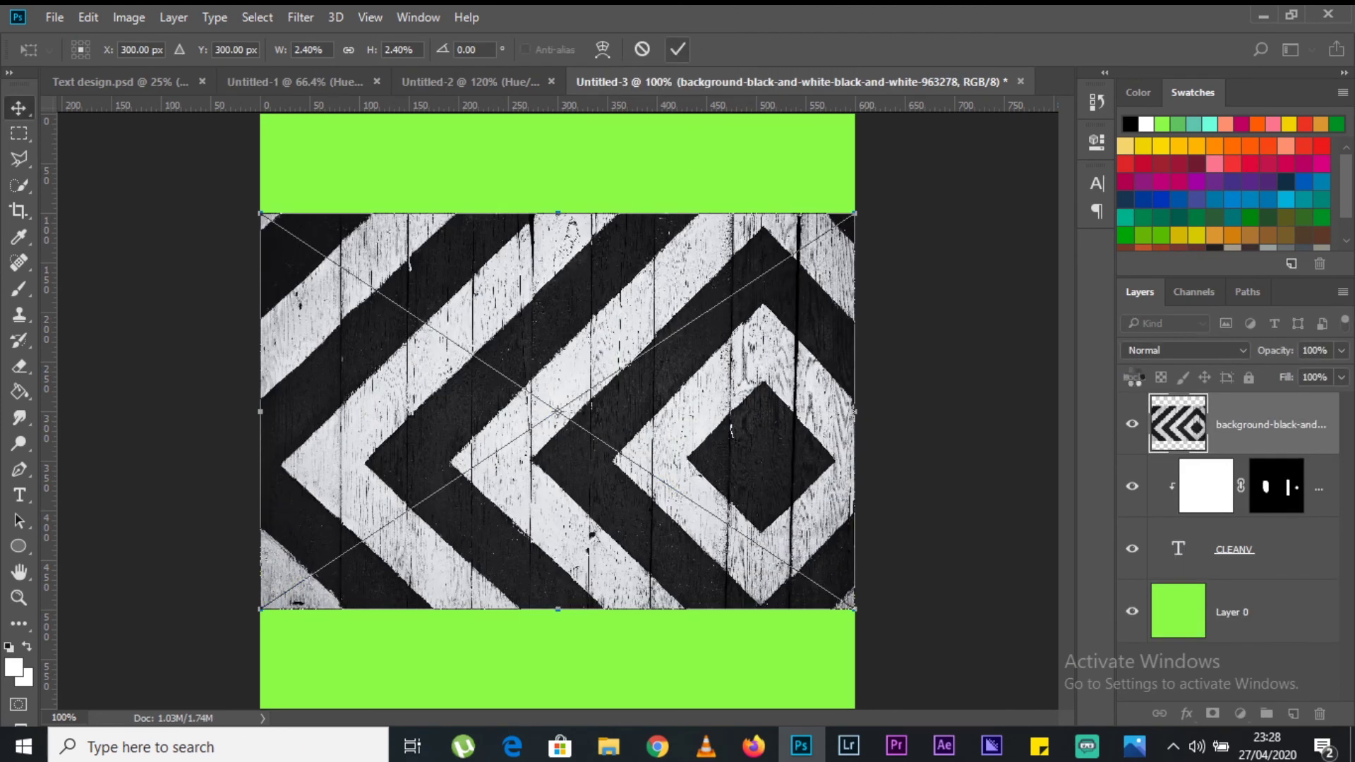
# Step: Clip the striped wood image to the CLEANV text and add a black layer mask that hides it
pyautogui.rightClick(1271, 446)
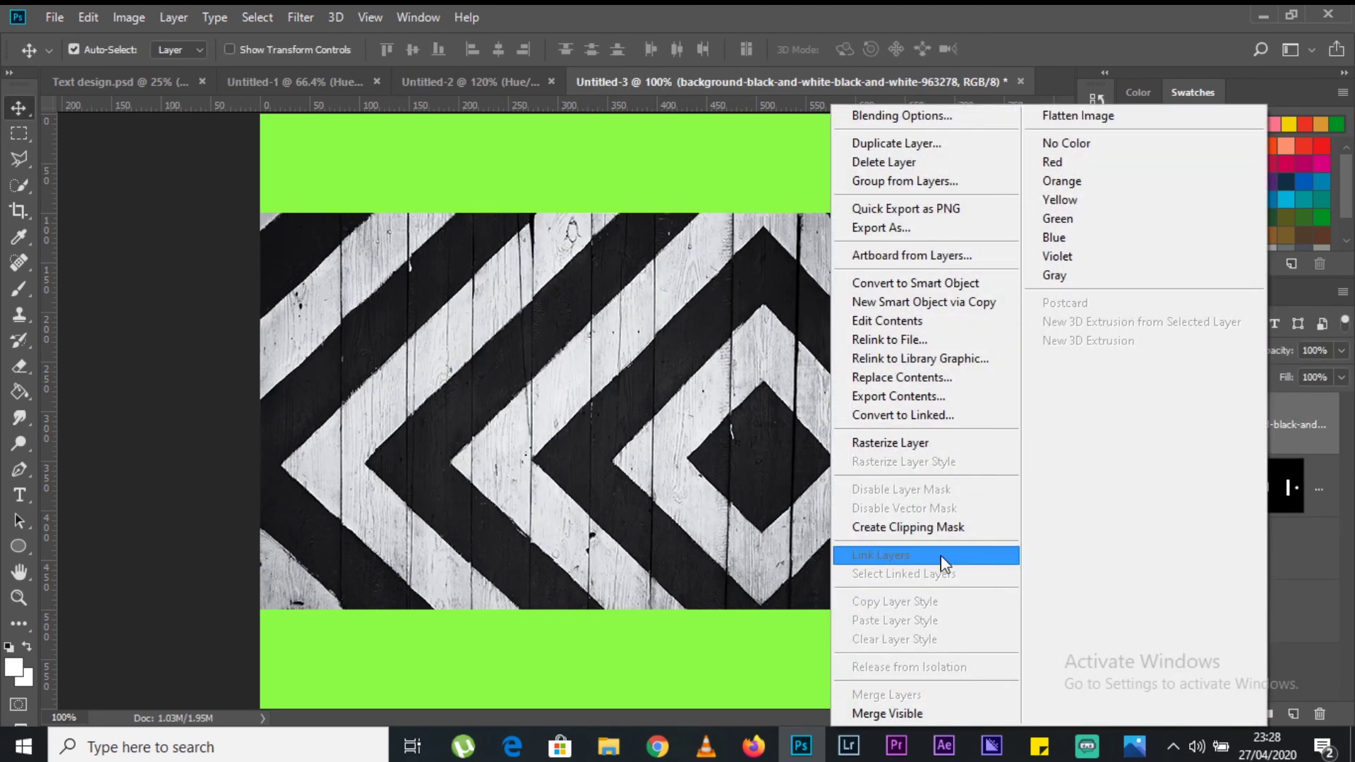
pyautogui.click(916, 524)
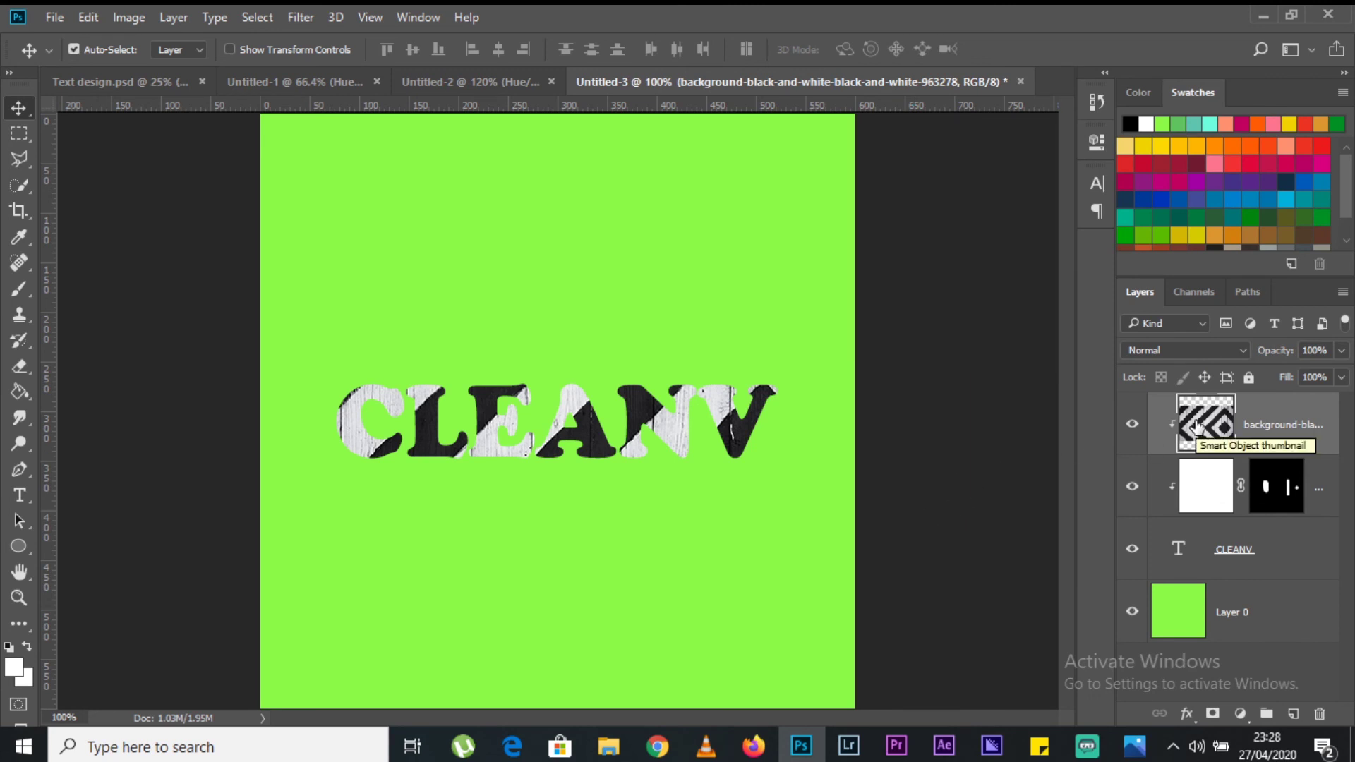
pyautogui.press('alt')
pyautogui.keyDown('alt'); pyautogui.click(1213, 715); pyautogui.keyUp('alt')
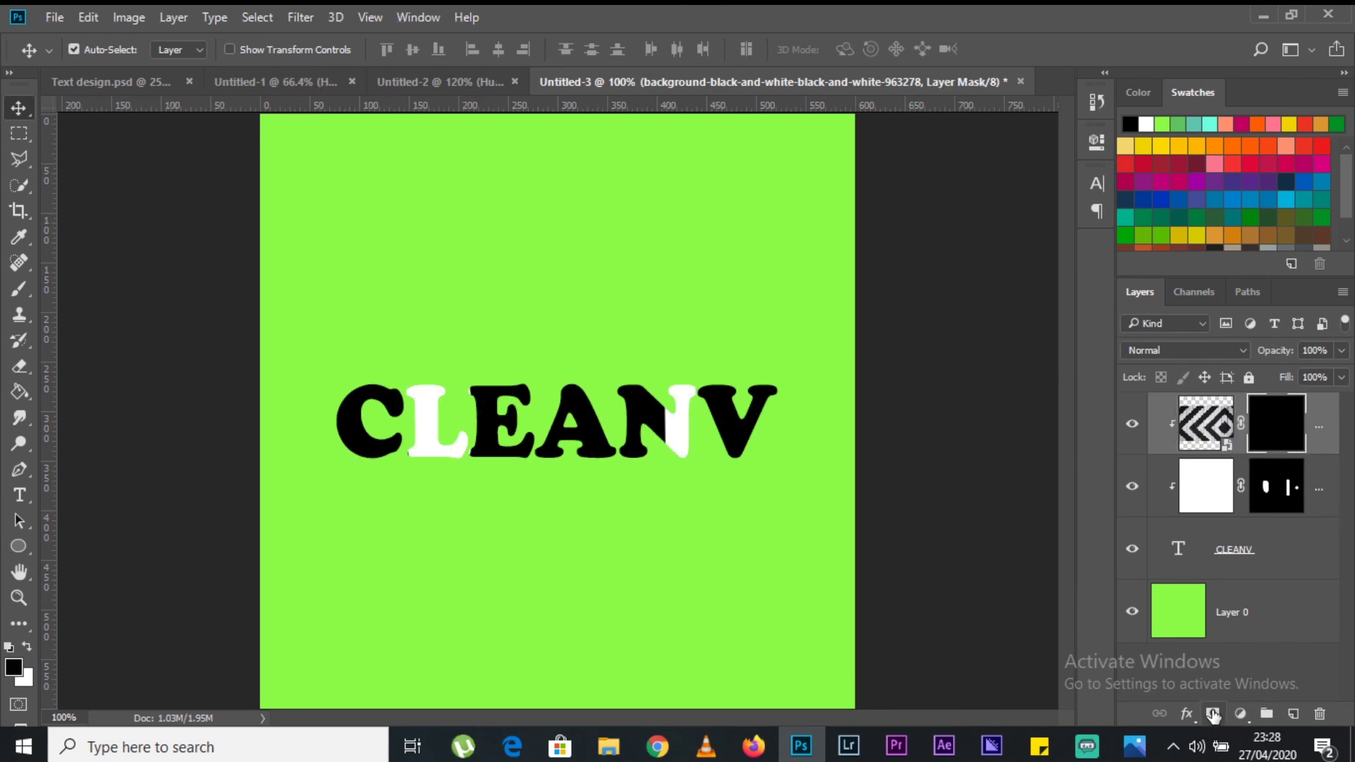
# Step: Re-create the striped layer's black mask and paint white over the letter E to reveal the stripes
pyautogui.hotkey('ctrl', 'z')
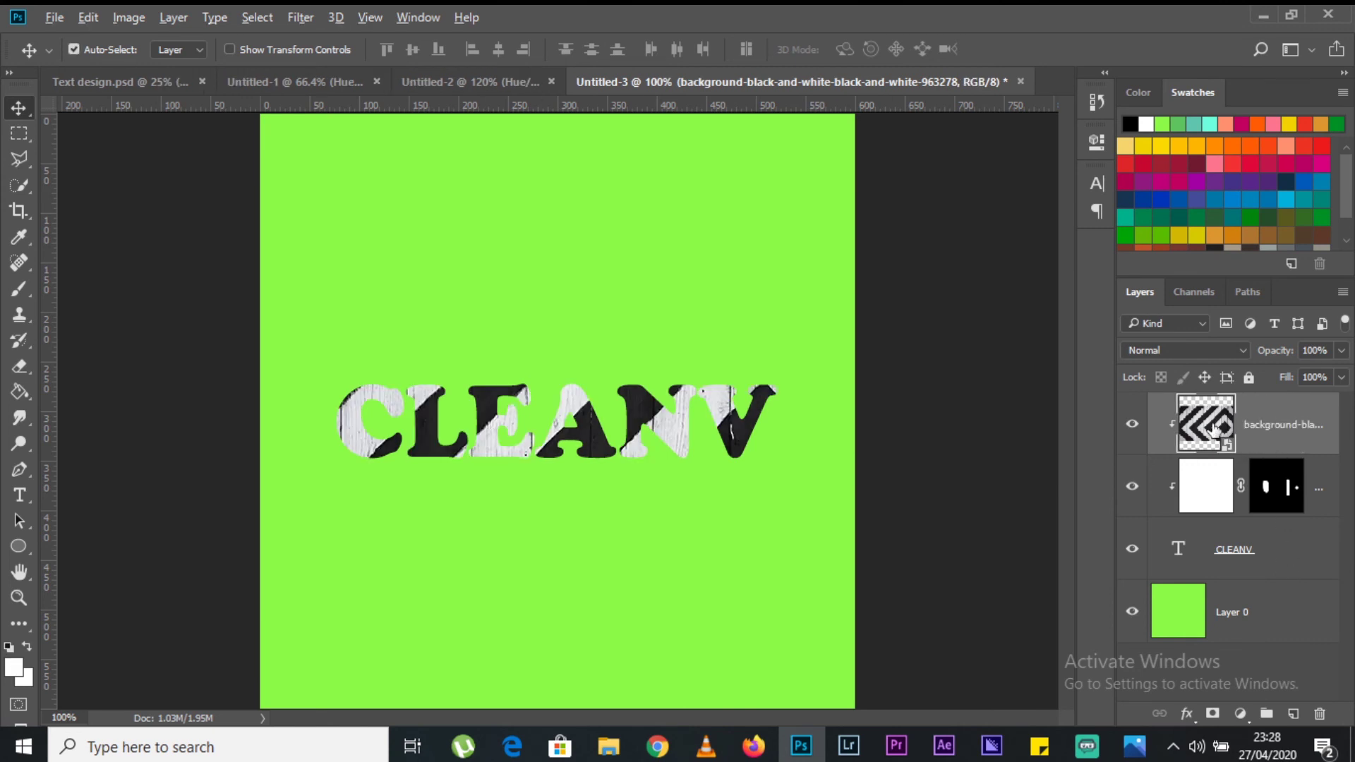
pyautogui.keyDown('alt'); pyautogui.click(1213, 715); pyautogui.keyUp('alt')
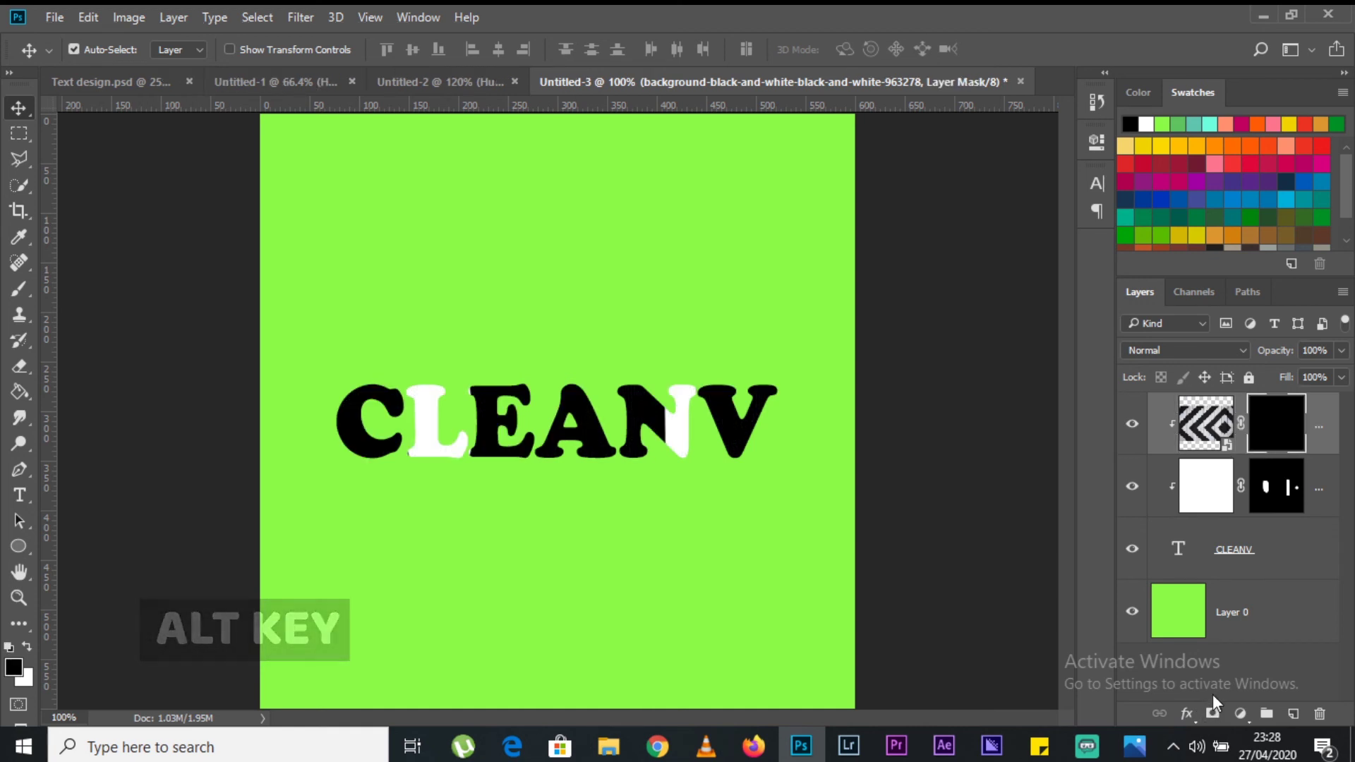
pyautogui.press('b')
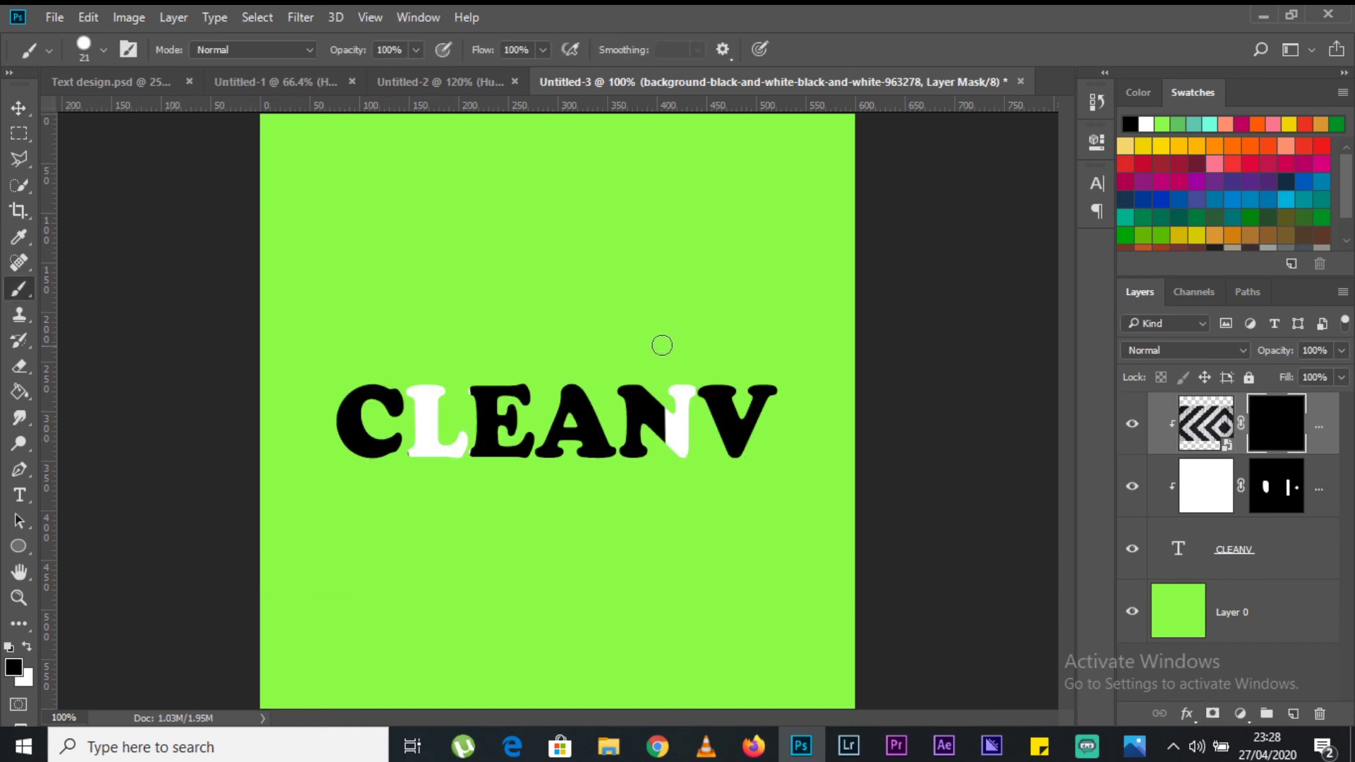
pyautogui.press('x')
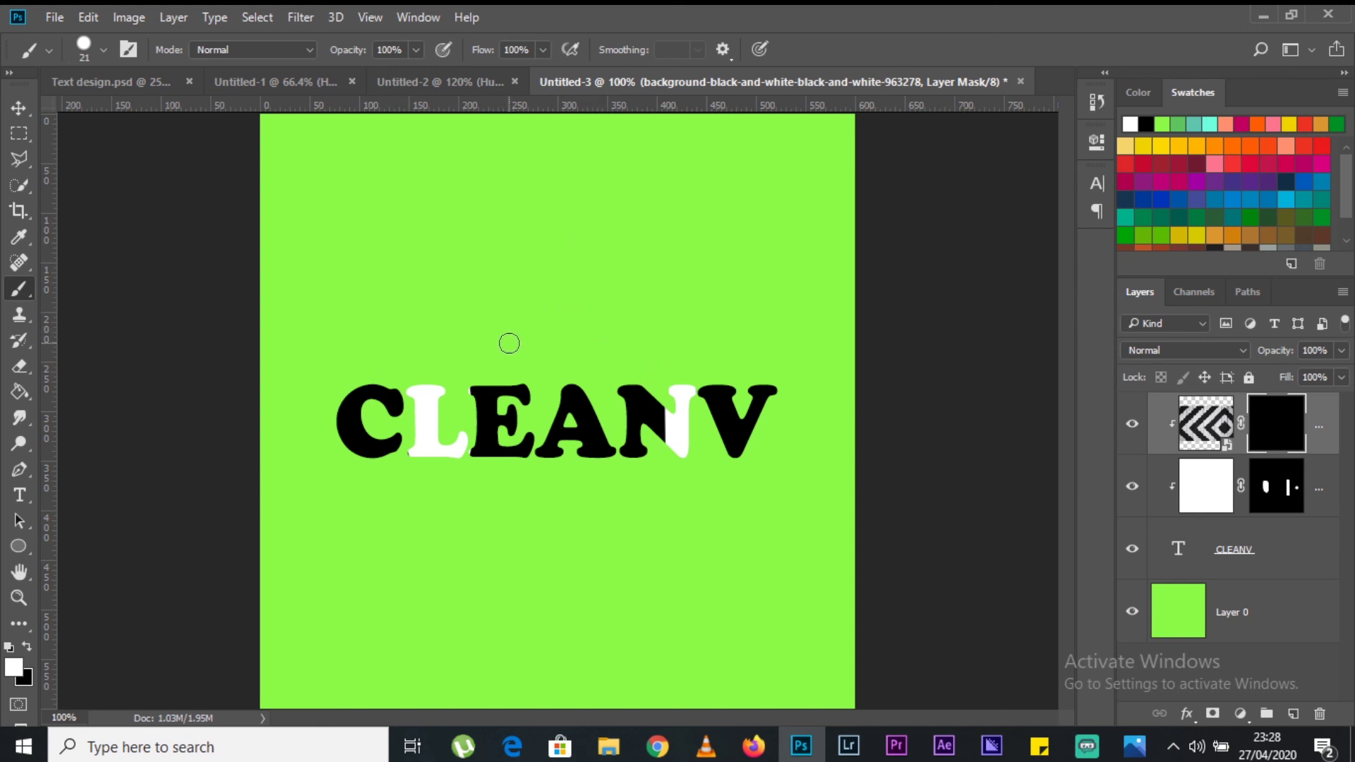
pyautogui.moveTo(509, 344)
pyautogui.mouseDown()
pyautogui.moveTo(496, 472)
pyautogui.moveTo(481, 379)
pyautogui.moveTo(481, 464)
pyautogui.mouseUp()
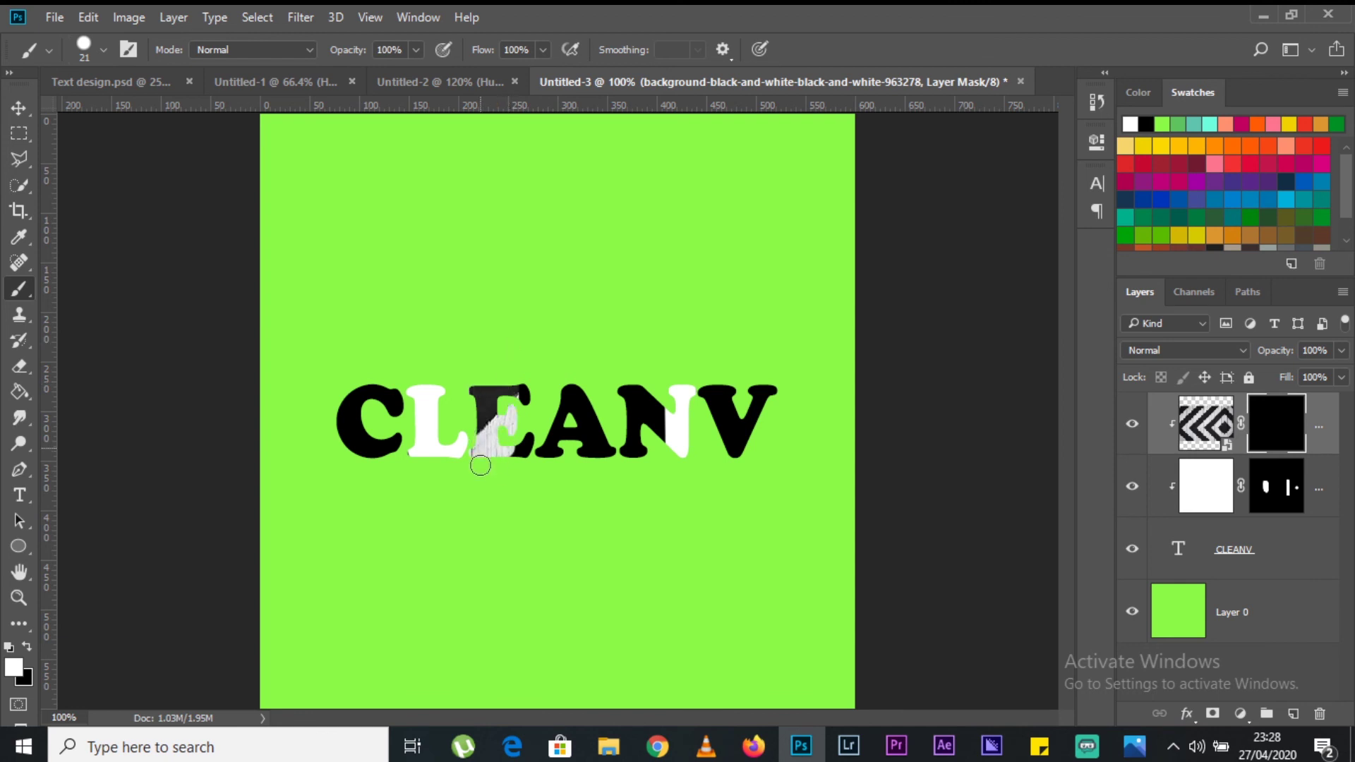
pyautogui.moveTo(505, 421)
pyautogui.mouseDown()
pyautogui.moveTo(519, 340)
pyautogui.moveTo(527, 441)
pyautogui.moveTo(510, 514)
pyautogui.mouseUp()
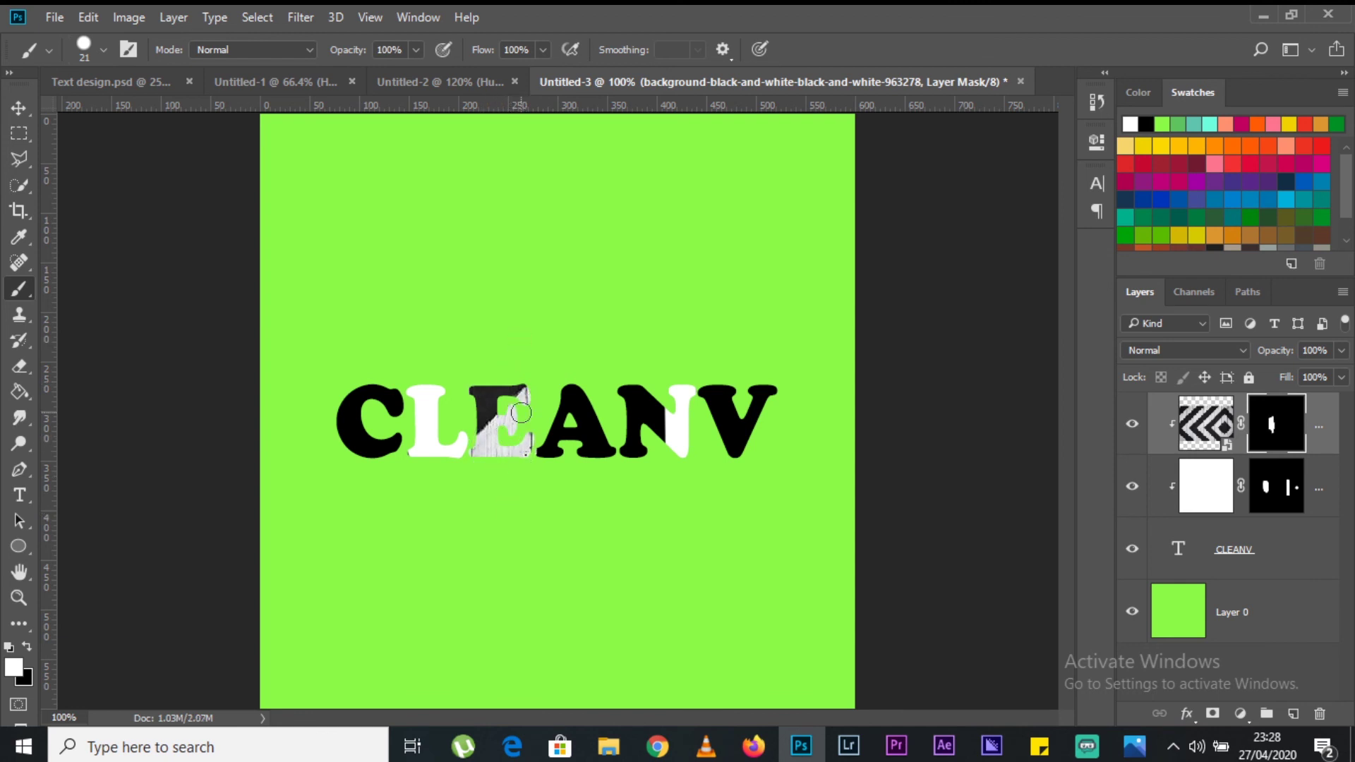
# Step: Enlarge the brush to 45 px, paint white on the mask over the letter V, and deselect all layers
pyautogui.keyDown('alt'); pyautogui.rightClick(671, 334); pyautogui.keyUp('alt')
pyautogui.moveTo(768, 345)
pyautogui.mouseDown()
pyautogui.moveTo(753, 485)
pyautogui.moveTo(762, 365)
pyautogui.moveTo(761, 460)
pyautogui.moveTo(732, 373)
pyautogui.moveTo(744, 401)
pyautogui.moveTo(731, 472)
pyautogui.moveTo(715, 360)
pyautogui.moveTo(724, 459)
pyautogui.mouseUp()
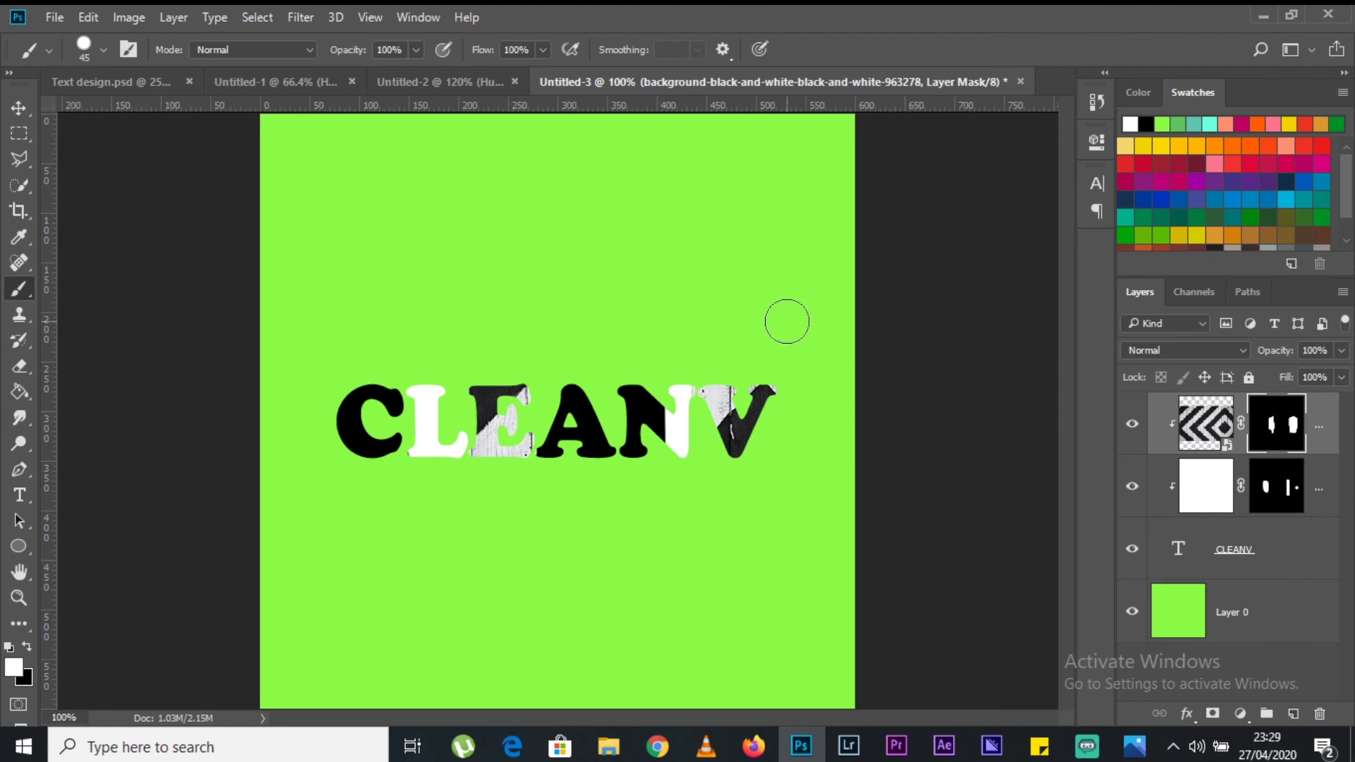
pyautogui.press('v')
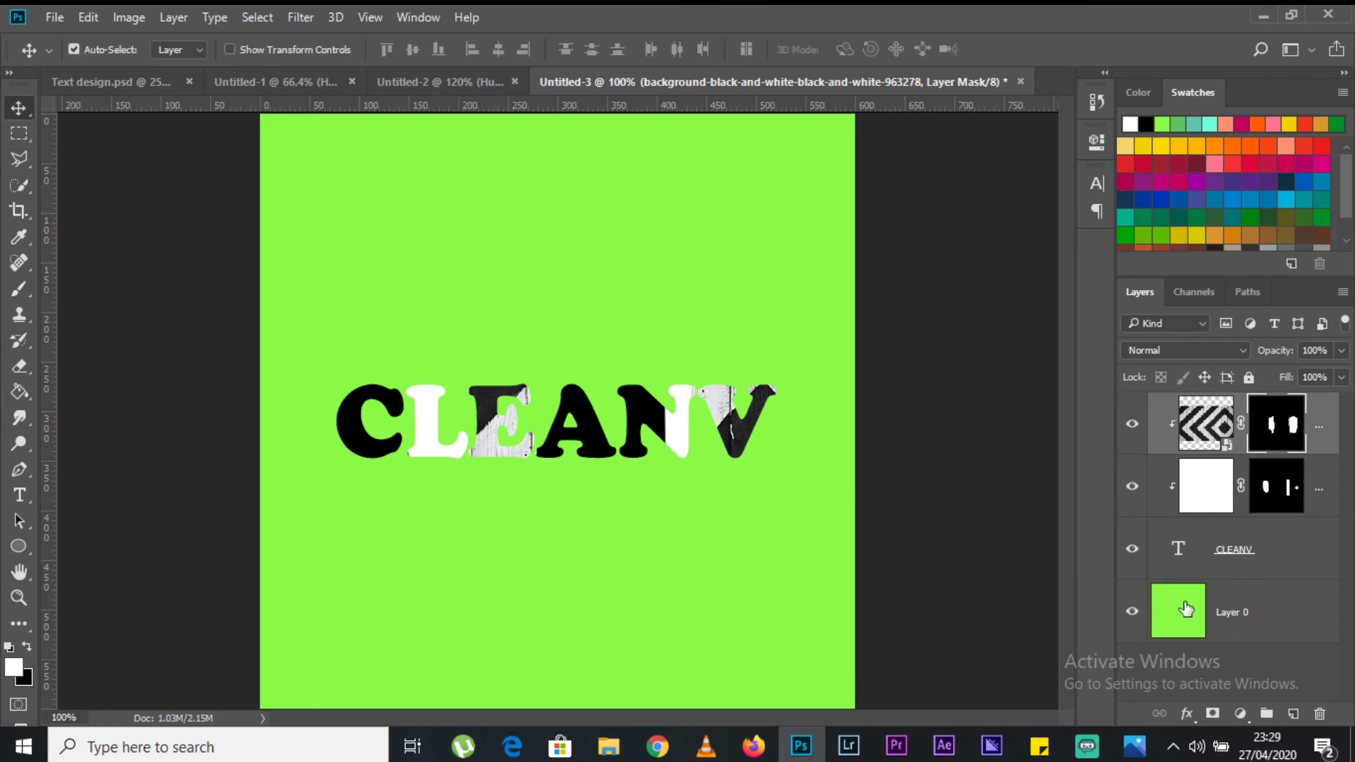
pyautogui.click(1248, 659)
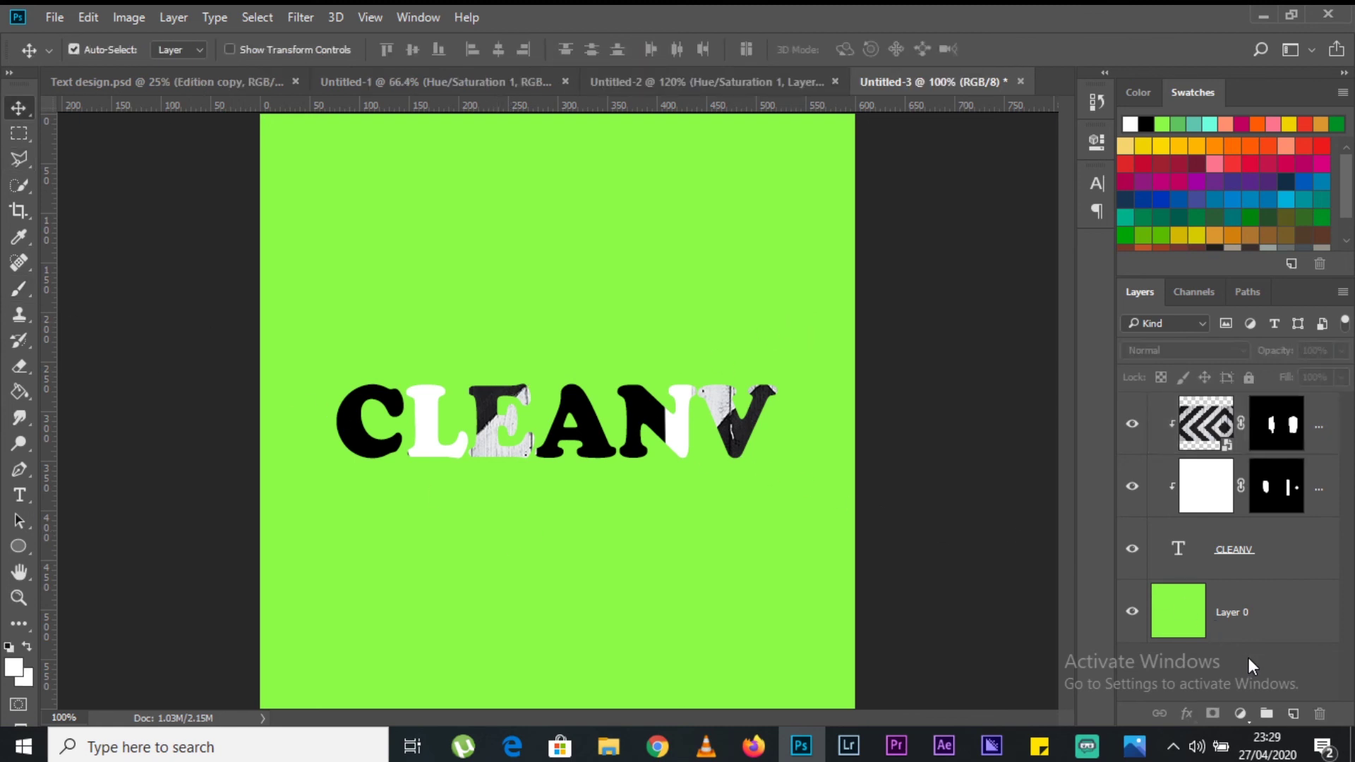
# Step: Check the fashion 3.png reference in Photos, return to Photoshop, and add the white text "Style" in Cooper Black below CLEANV
pyautogui.click(1142, 752)
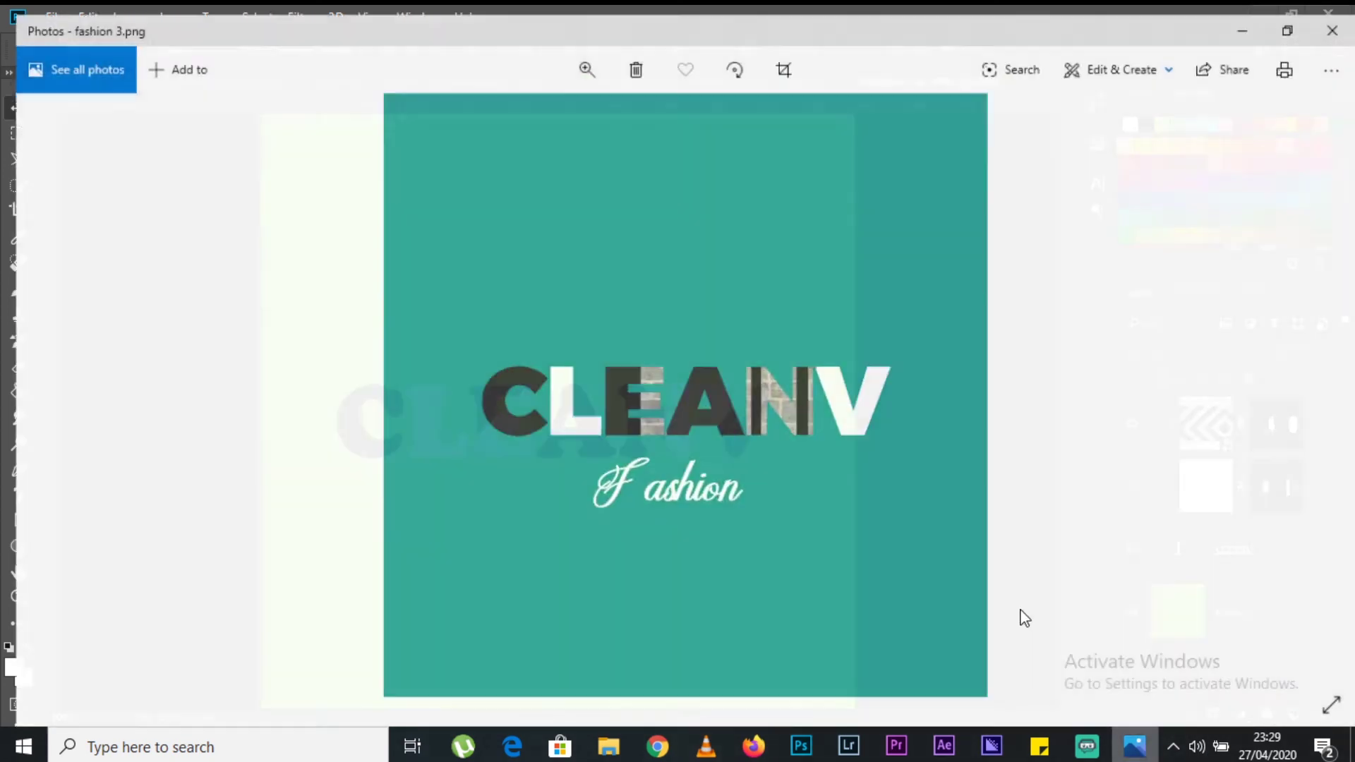
pyautogui.click(1244, 20)
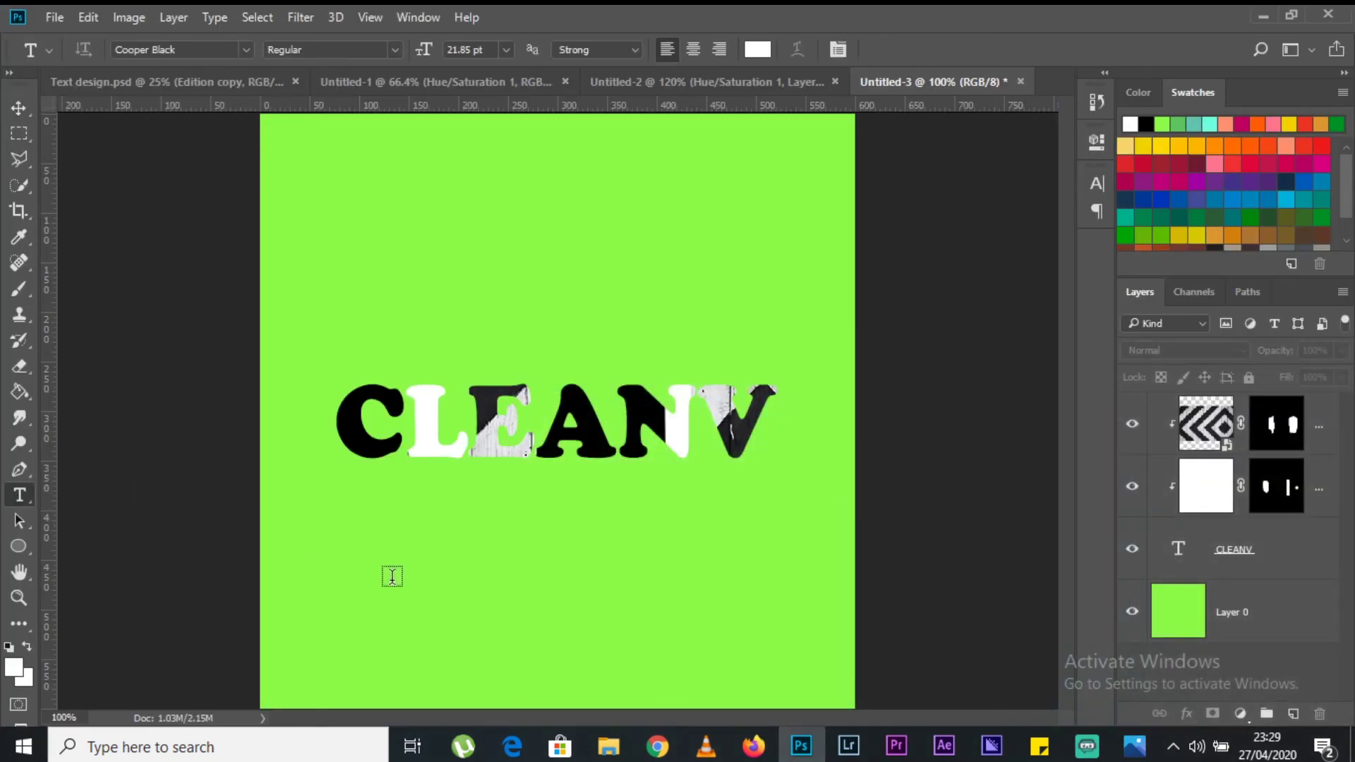
pyautogui.click(449, 553)
pyautogui.write('Style')
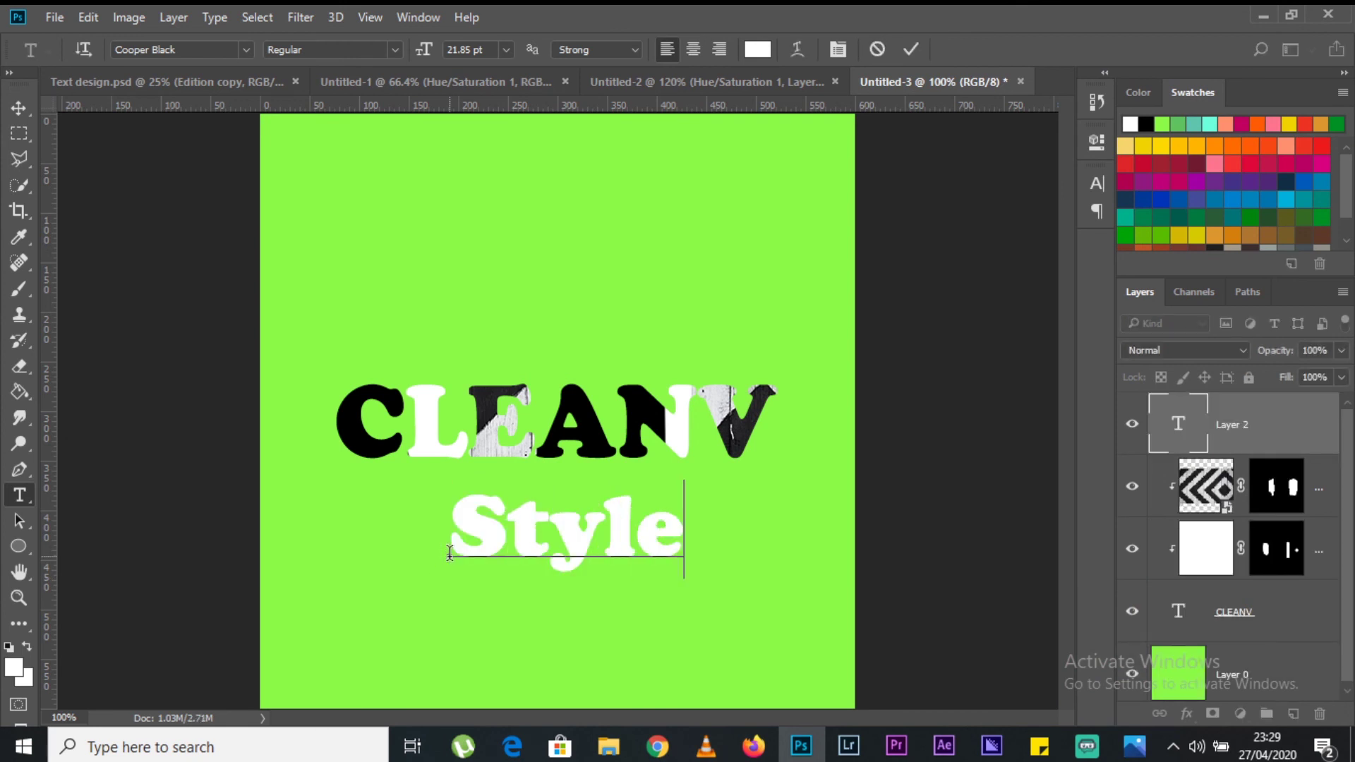
pyautogui.hotkey('ctrl', 'Return')
# Step: Change the wording of the text below CLEANV to "Xtyle"
pyautogui.press('v')
pyautogui.press('t')
pyautogui.click(686, 518)
pyautogui.press('BackSpace')
pyautogui.write('Xtyle')
# Step: Set the Xtyle text's font to Antonelle Calligraphy Demo
pyautogui.click(19, 108)
pyautogui.click(1096, 183)
pyautogui.click(936, 201)
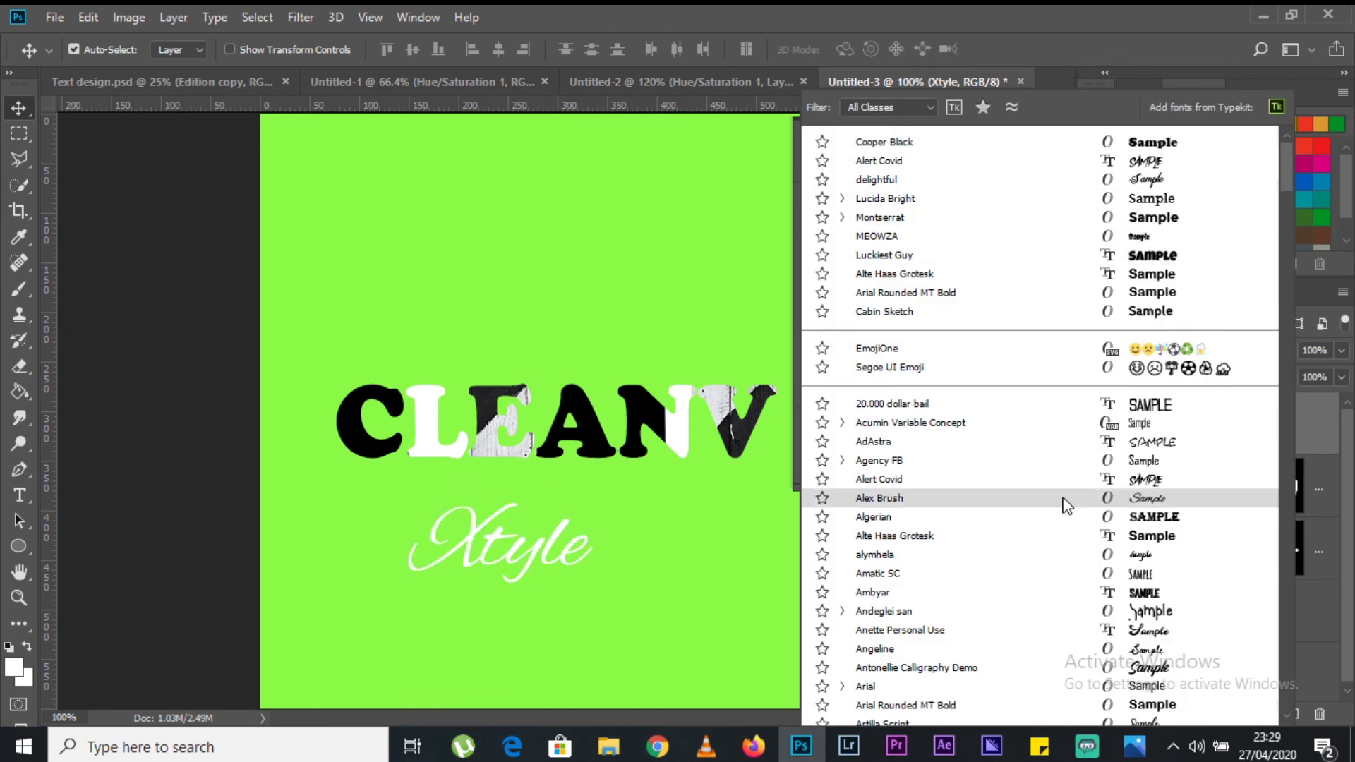
pyautogui.click(1051, 667)
# Step: Color the calligraphy text black and extend its wording to "Xtyles"
pyautogui.click(944, 387)
pyautogui.click(983, 422)
pyautogui.moveTo(984, 422); pyautogui.dragTo(801, 649)
pyautogui.click(1248, 391)
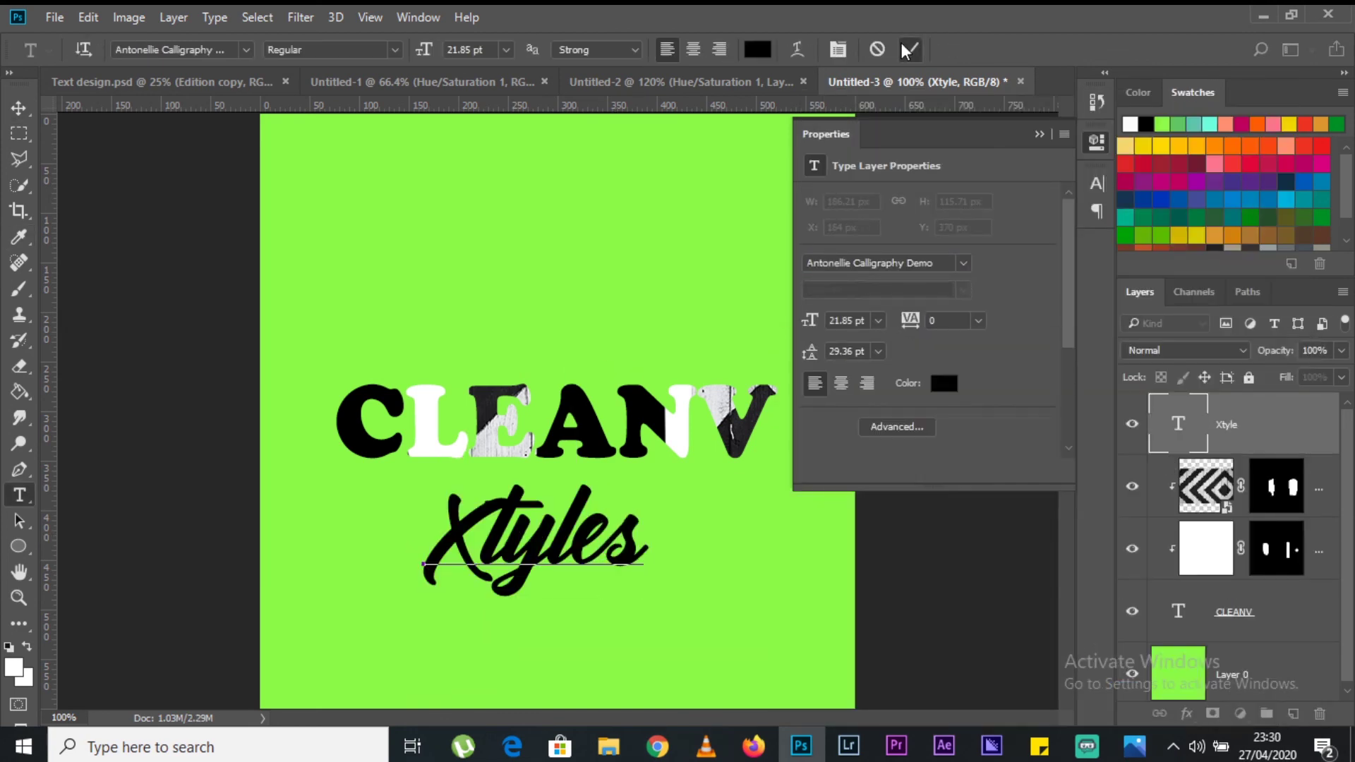
pyautogui.click(909, 50)
# Step: Scale the Xtyles text down with Free Transform so it is smaller than the CLEANV lettering
pyautogui.click(19, 108)
pyautogui.hotkey('ctrl', 't')
pyautogui.click(1039, 134)
pyautogui.moveTo(669, 496); pyautogui.dragTo(561, 552)
pyautogui.press('Return')
# Step: Widen the letter spacing of the Xtyles text and move it about 12 px horizontally beneath CLEANV
pyautogui.click(1096, 142)
pyautogui.moveTo(908, 322); pyautogui.dragTo(928, 324)
pyautogui.click(1039, 134)
pyautogui.moveTo(635, 534); pyautogui.dragTo(644, 534)
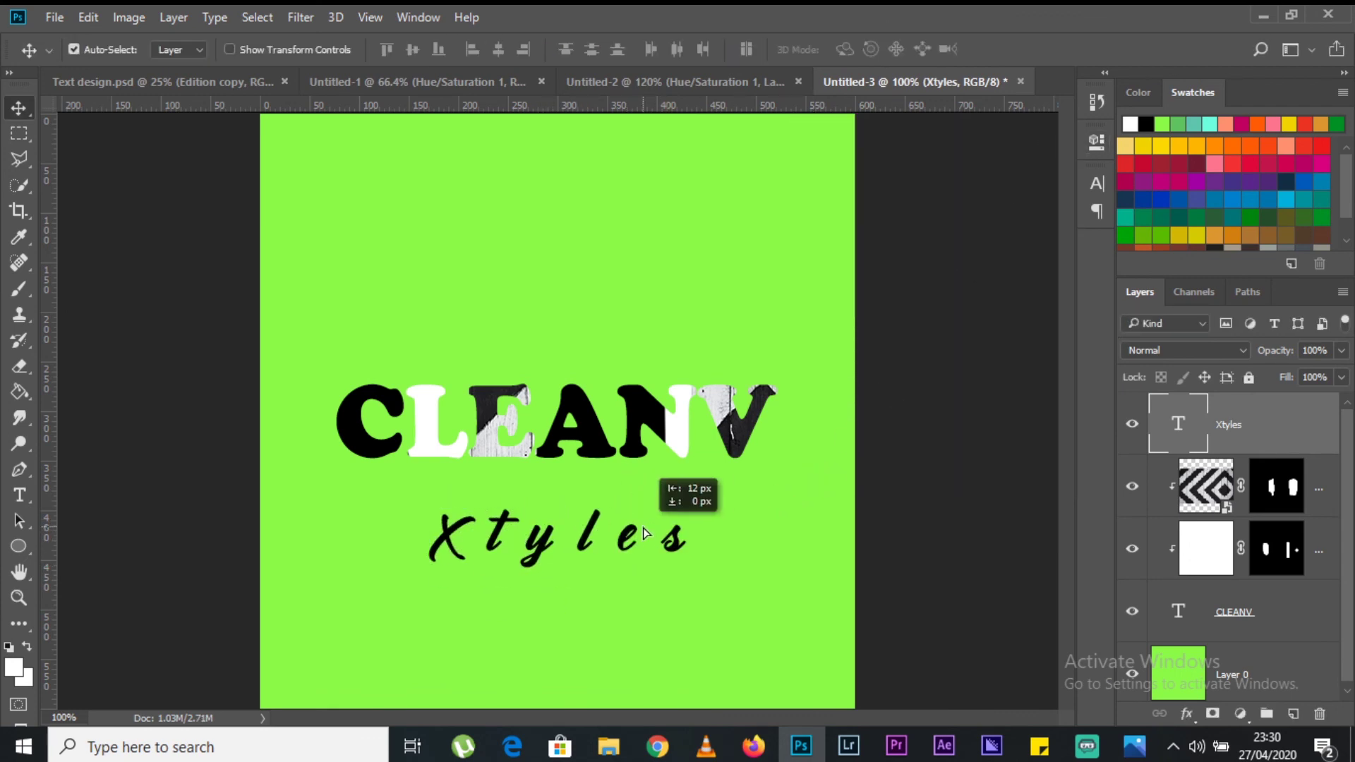
# Step: Compare with the reference in Photos, and add a Hue/Saturation adjustment directly above Layer 0 with Hue +38 and Saturation +48
pyautogui.click(1127, 751)
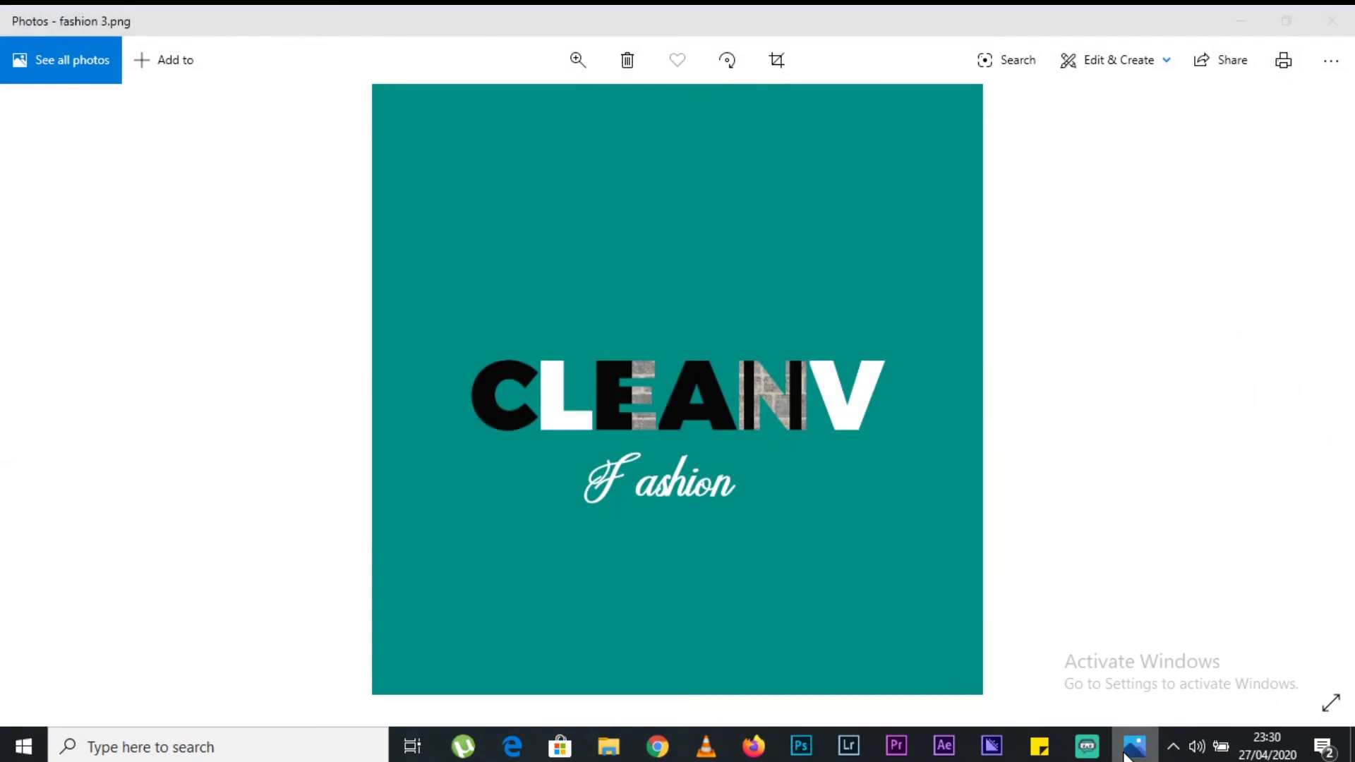
pyautogui.click(1126, 756)
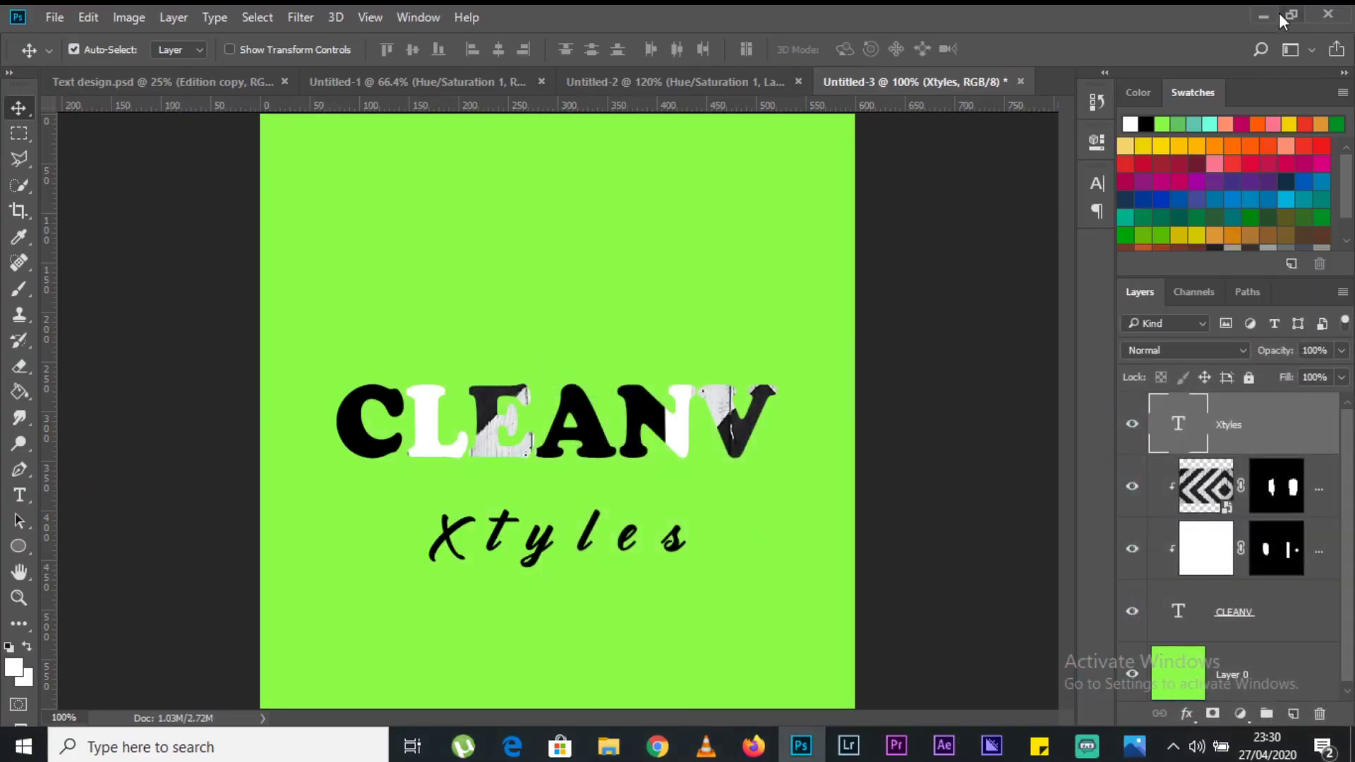
pyautogui.click(1177, 668)
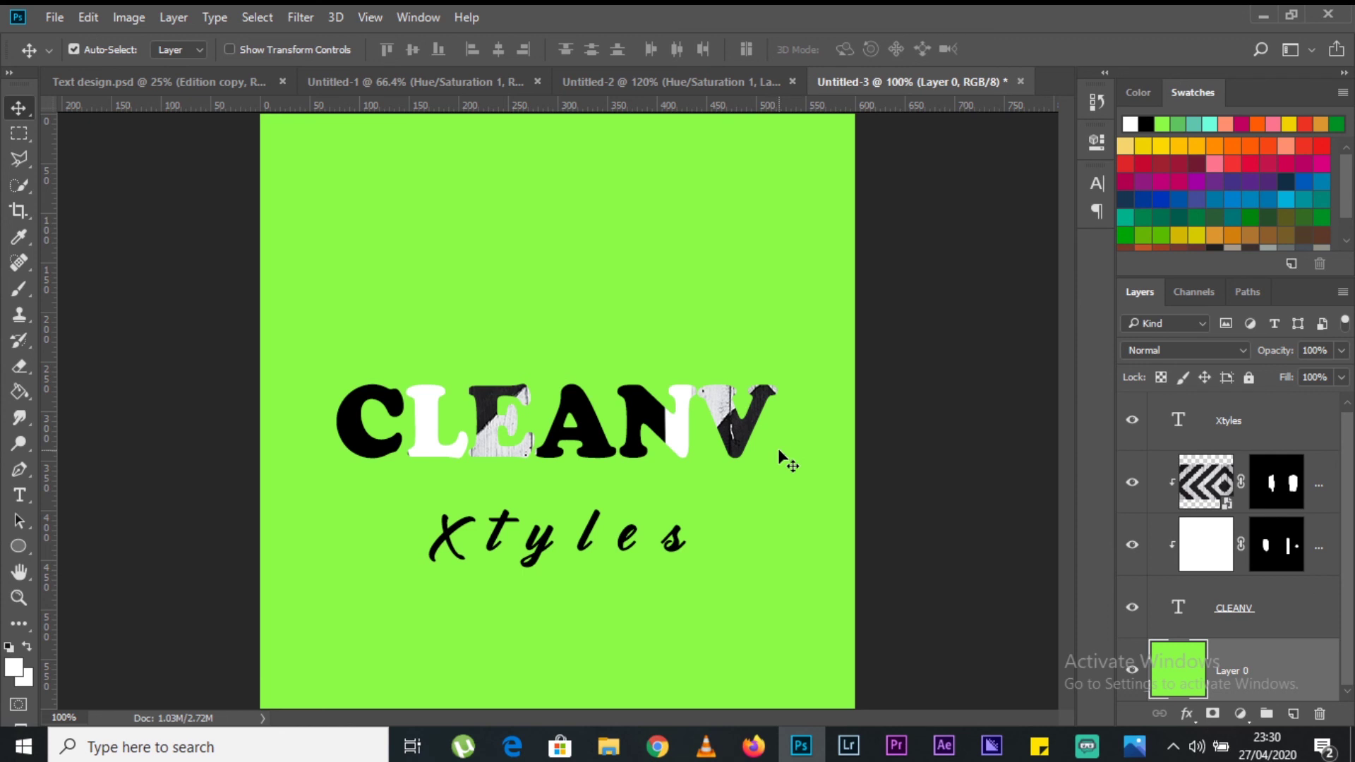
pyautogui.click(1240, 714)
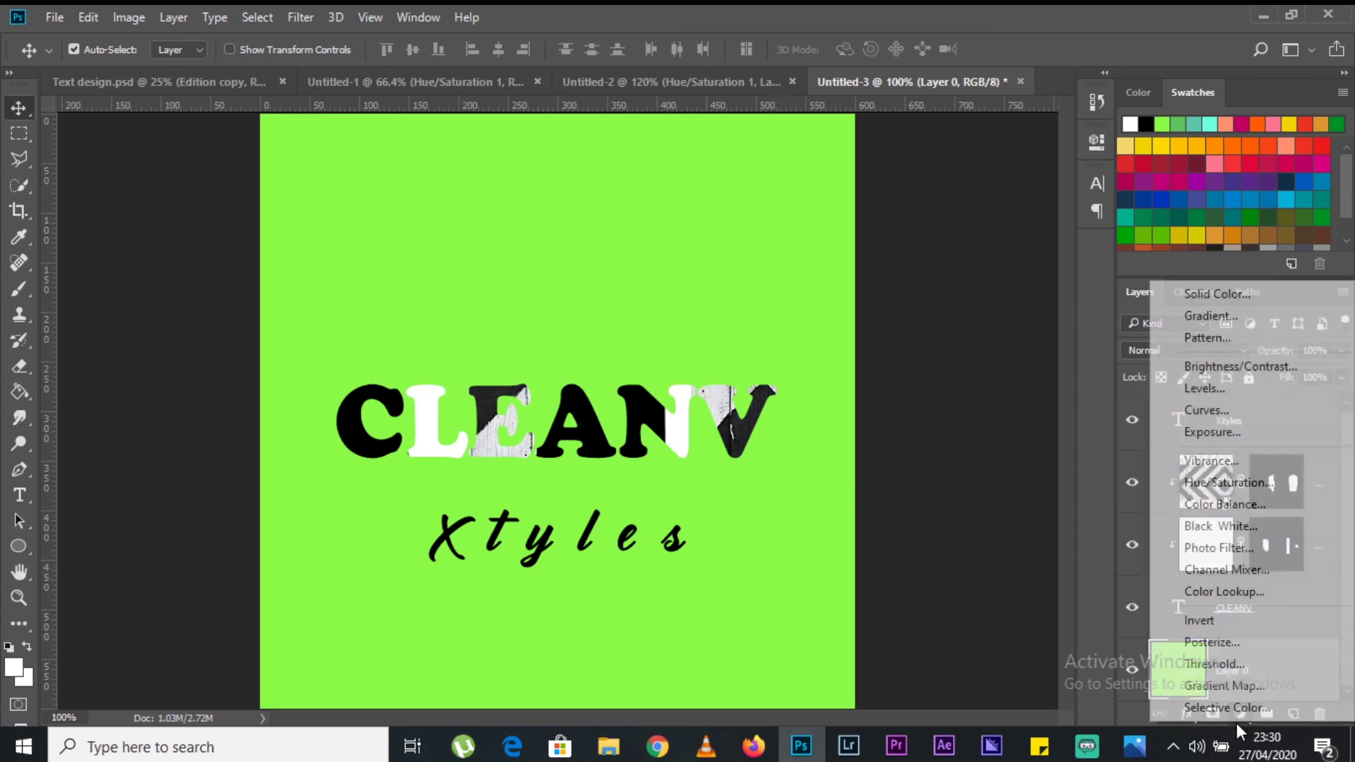
pyautogui.click(1191, 482)
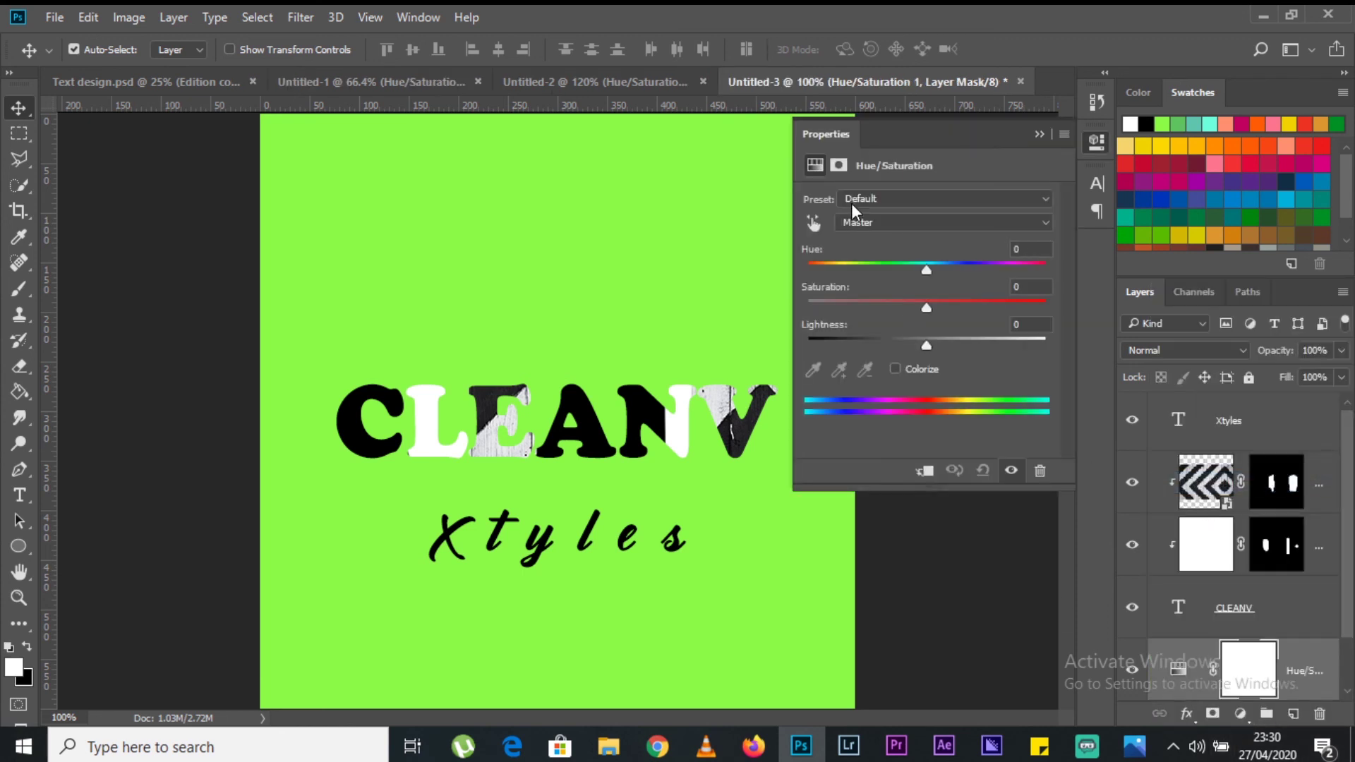
pyautogui.moveTo(923, 273); pyautogui.dragTo(828, 278)
pyautogui.moveTo(922, 309); pyautogui.dragTo(962, 298)
pyautogui.moveTo(827, 270); pyautogui.dragTo(970, 266)
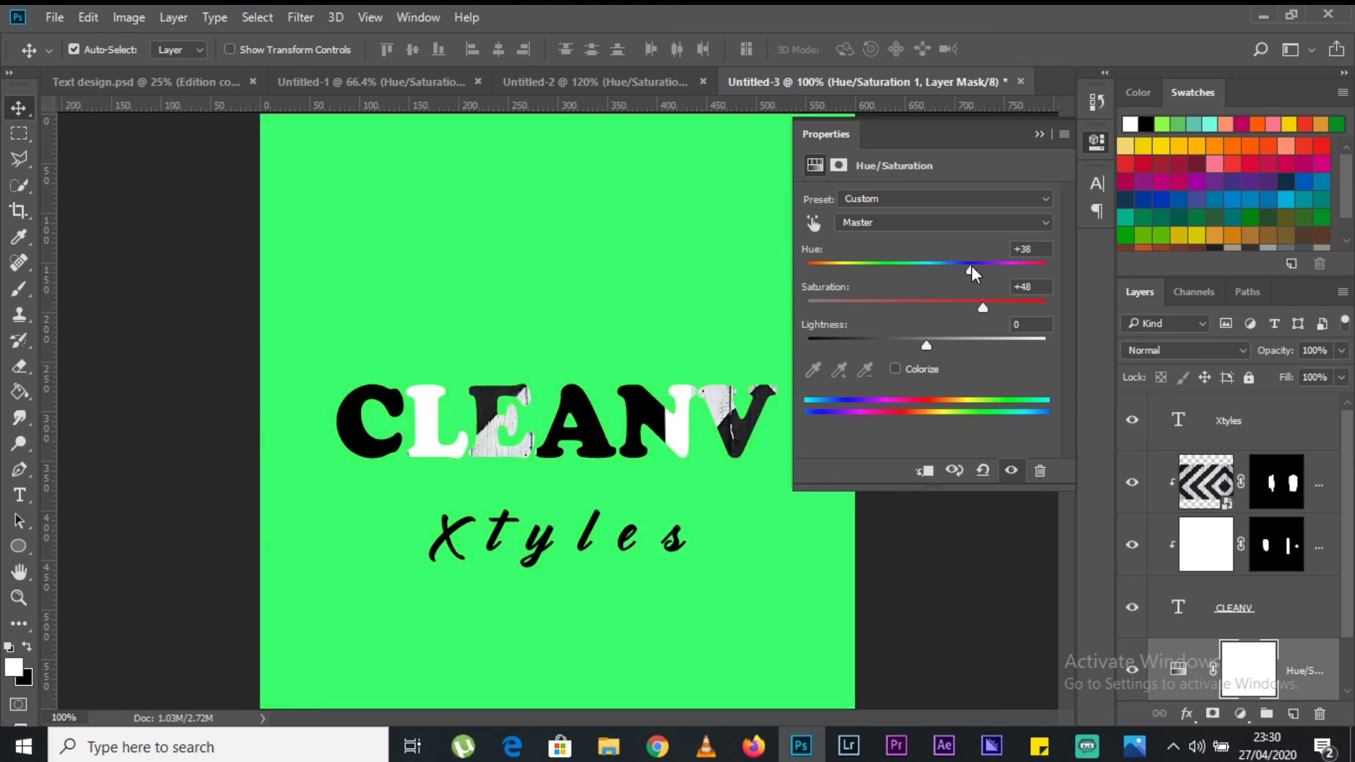
pyautogui.click(1039, 134)
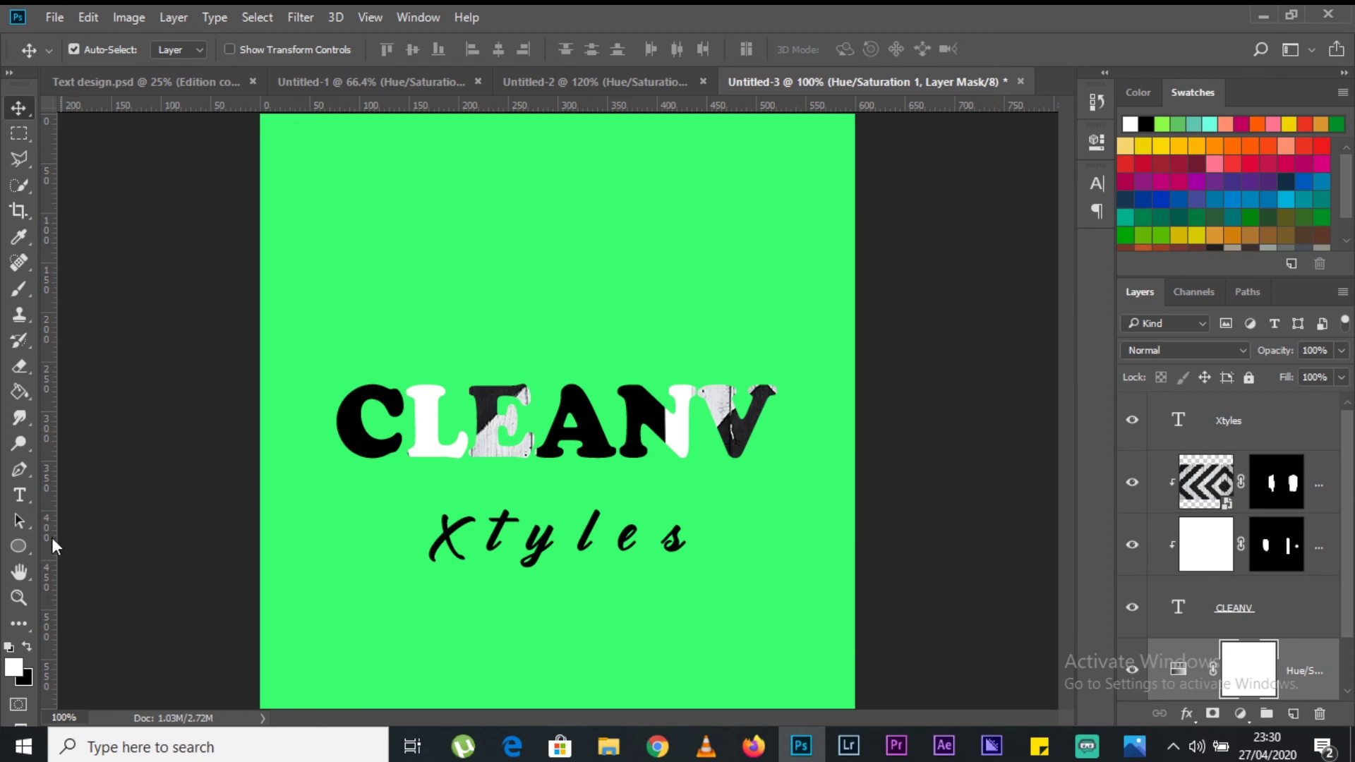
# Step: Fit the canvas to the window to review the finished design, and minimize Photoshop and File Explorer
pyautogui.doubleClick(21, 576)
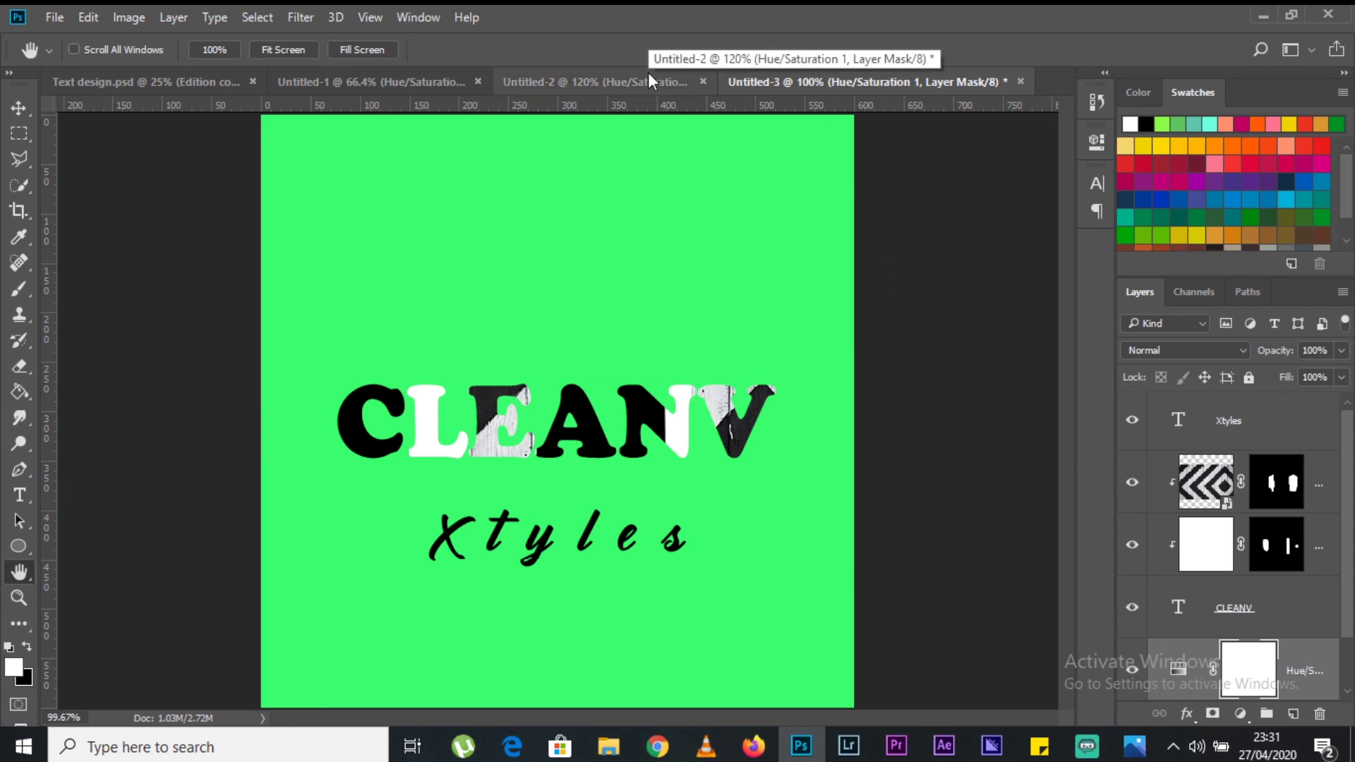
pyautogui.scroll(-1, 1231, 559)
pyautogui.scroll(1, 1230, 559)
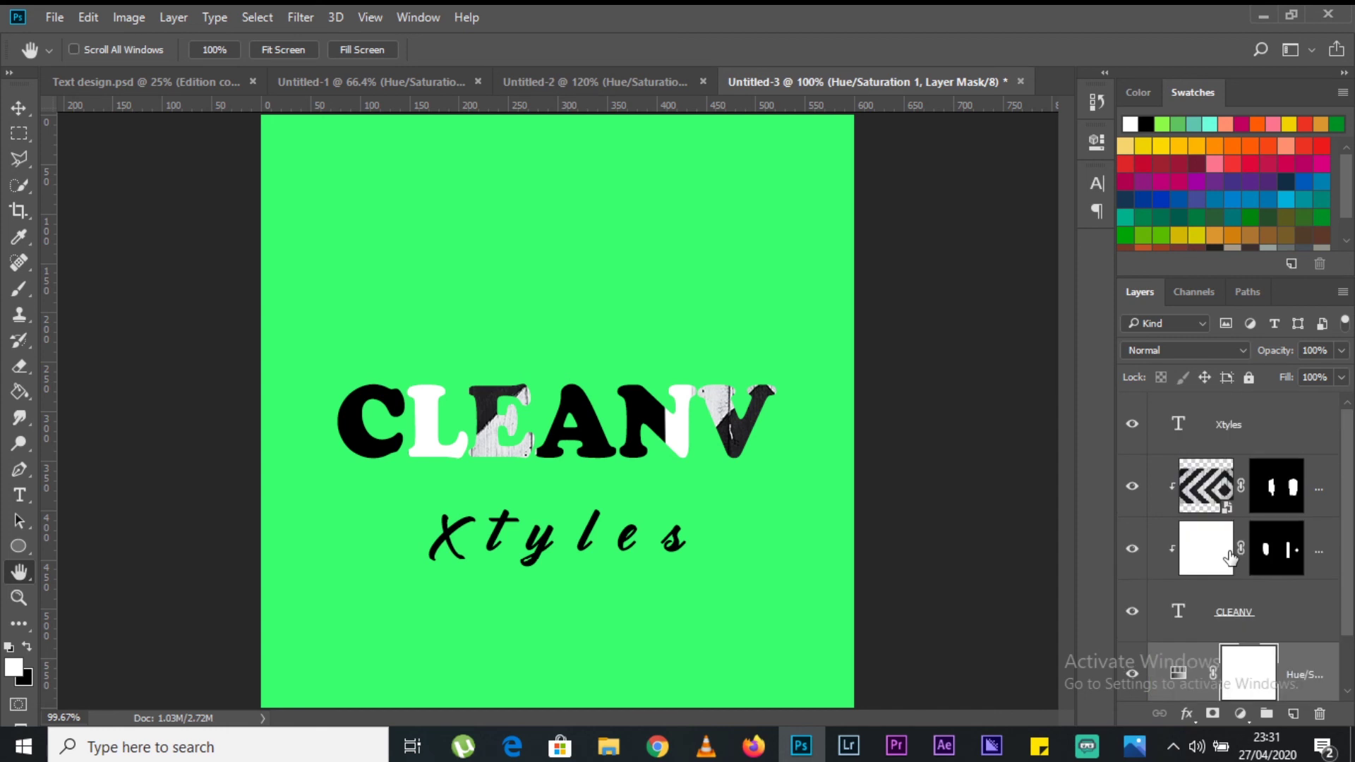
pyautogui.click(1263, 16)
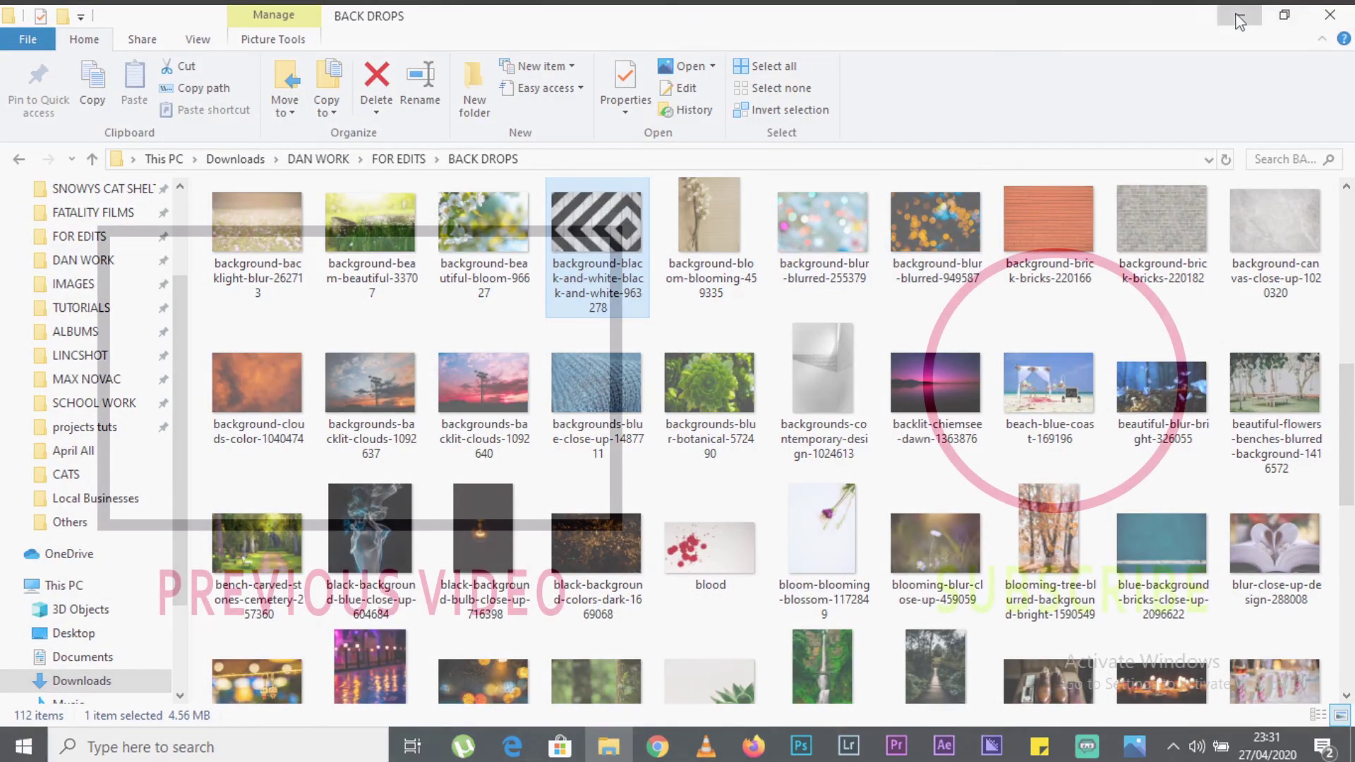
pyautogui.click(1237, 14)
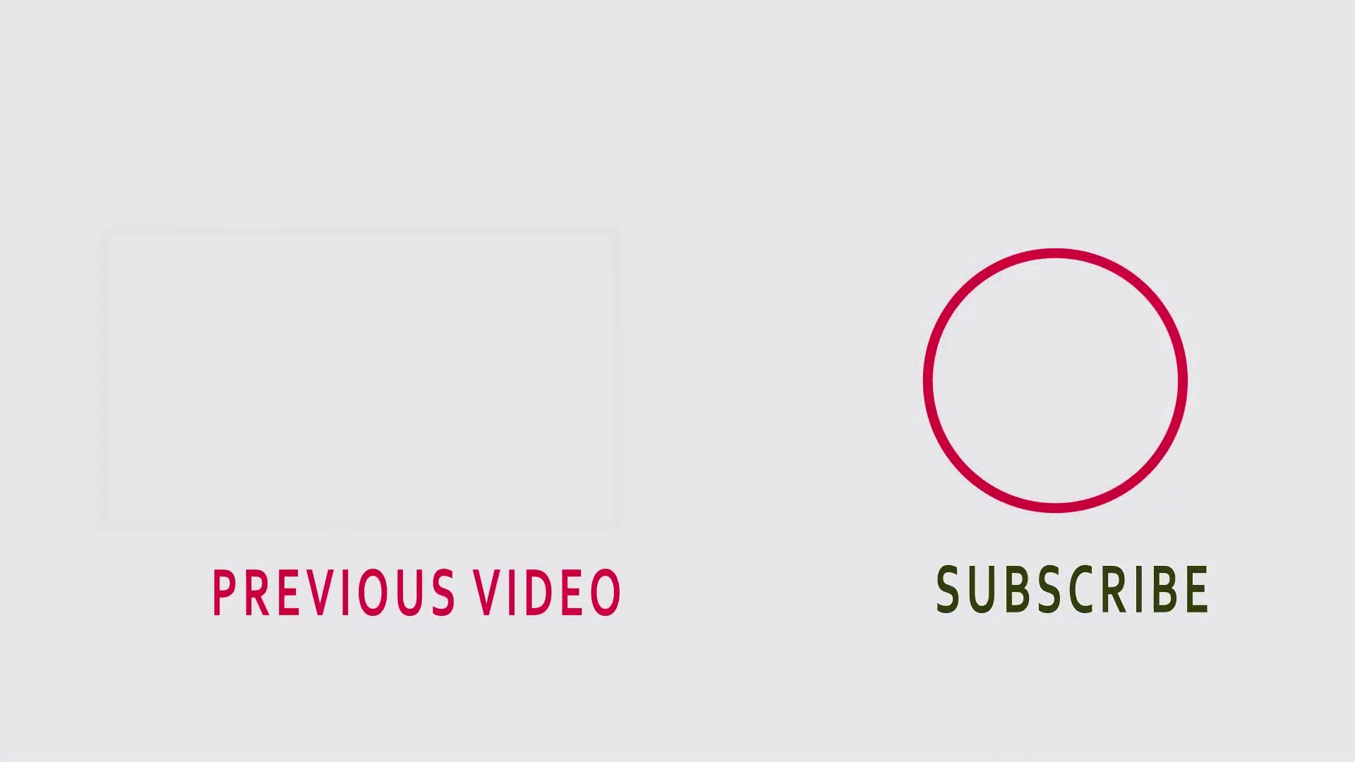